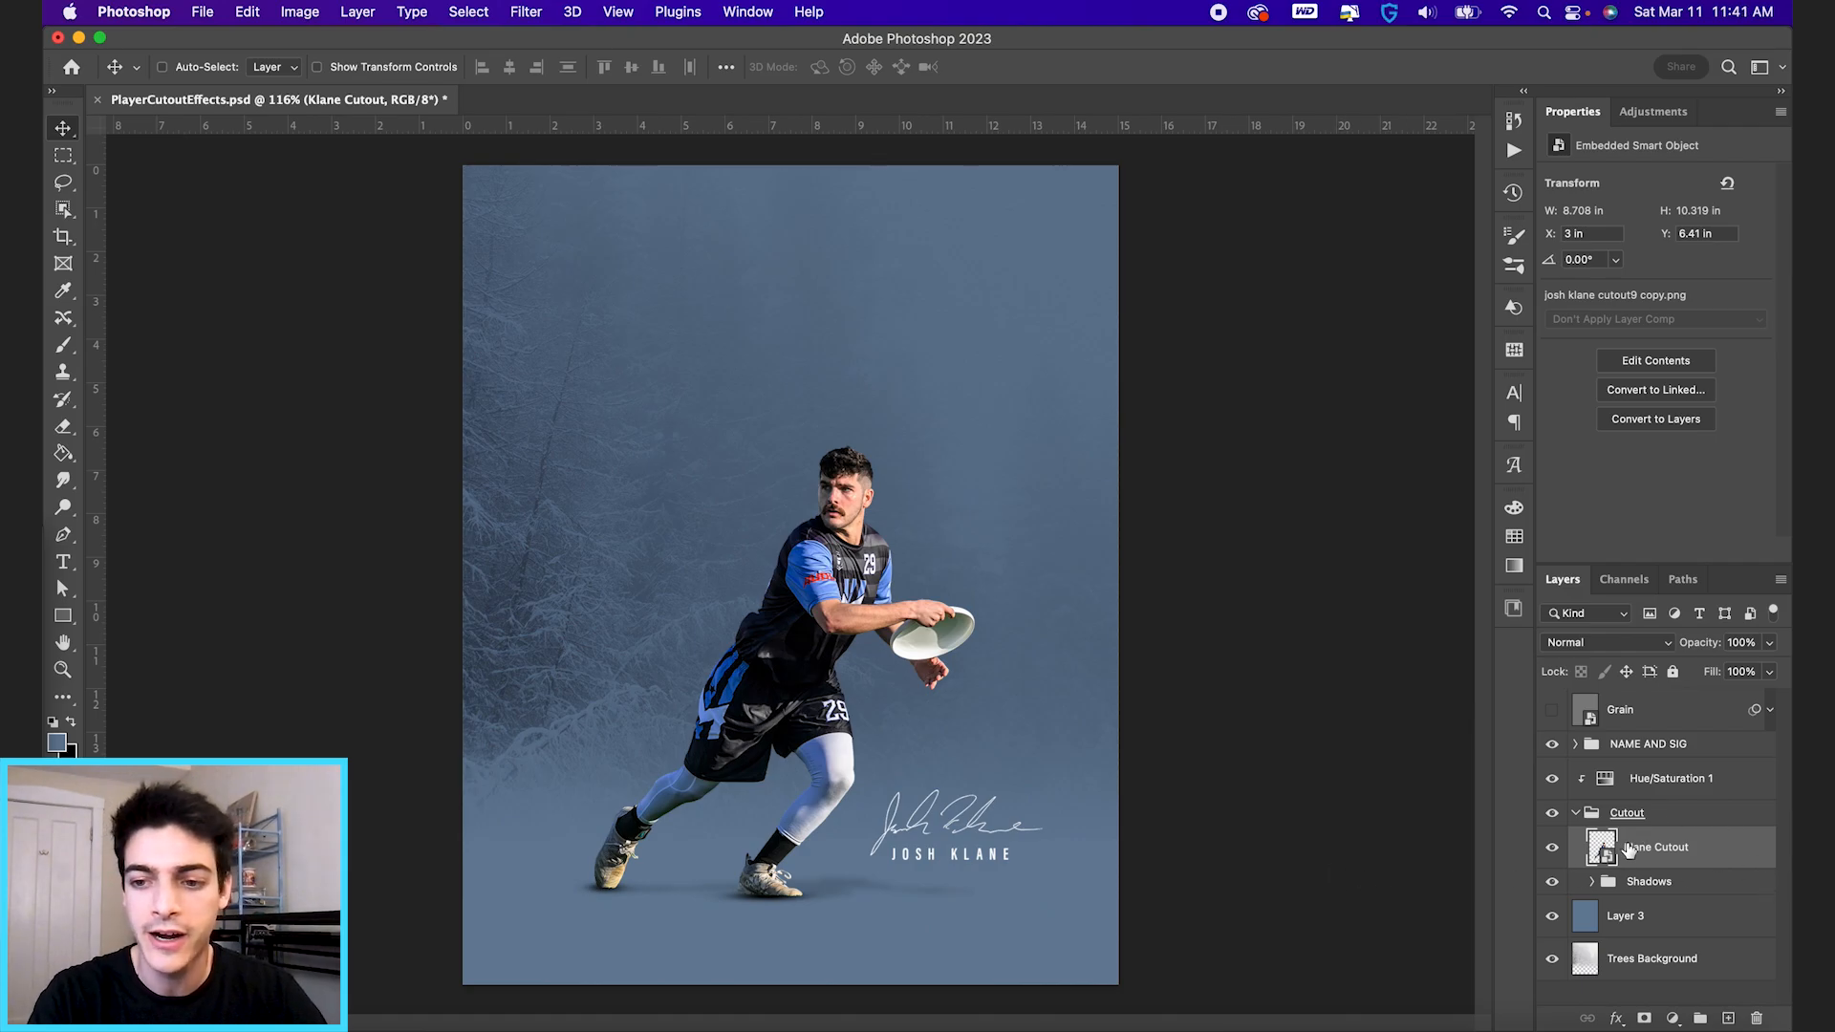
# Duplicate the player cutout layer and apply a High Pass filter with a 5.0-pixel radius to the copy.
pyautogui.press('super+j')
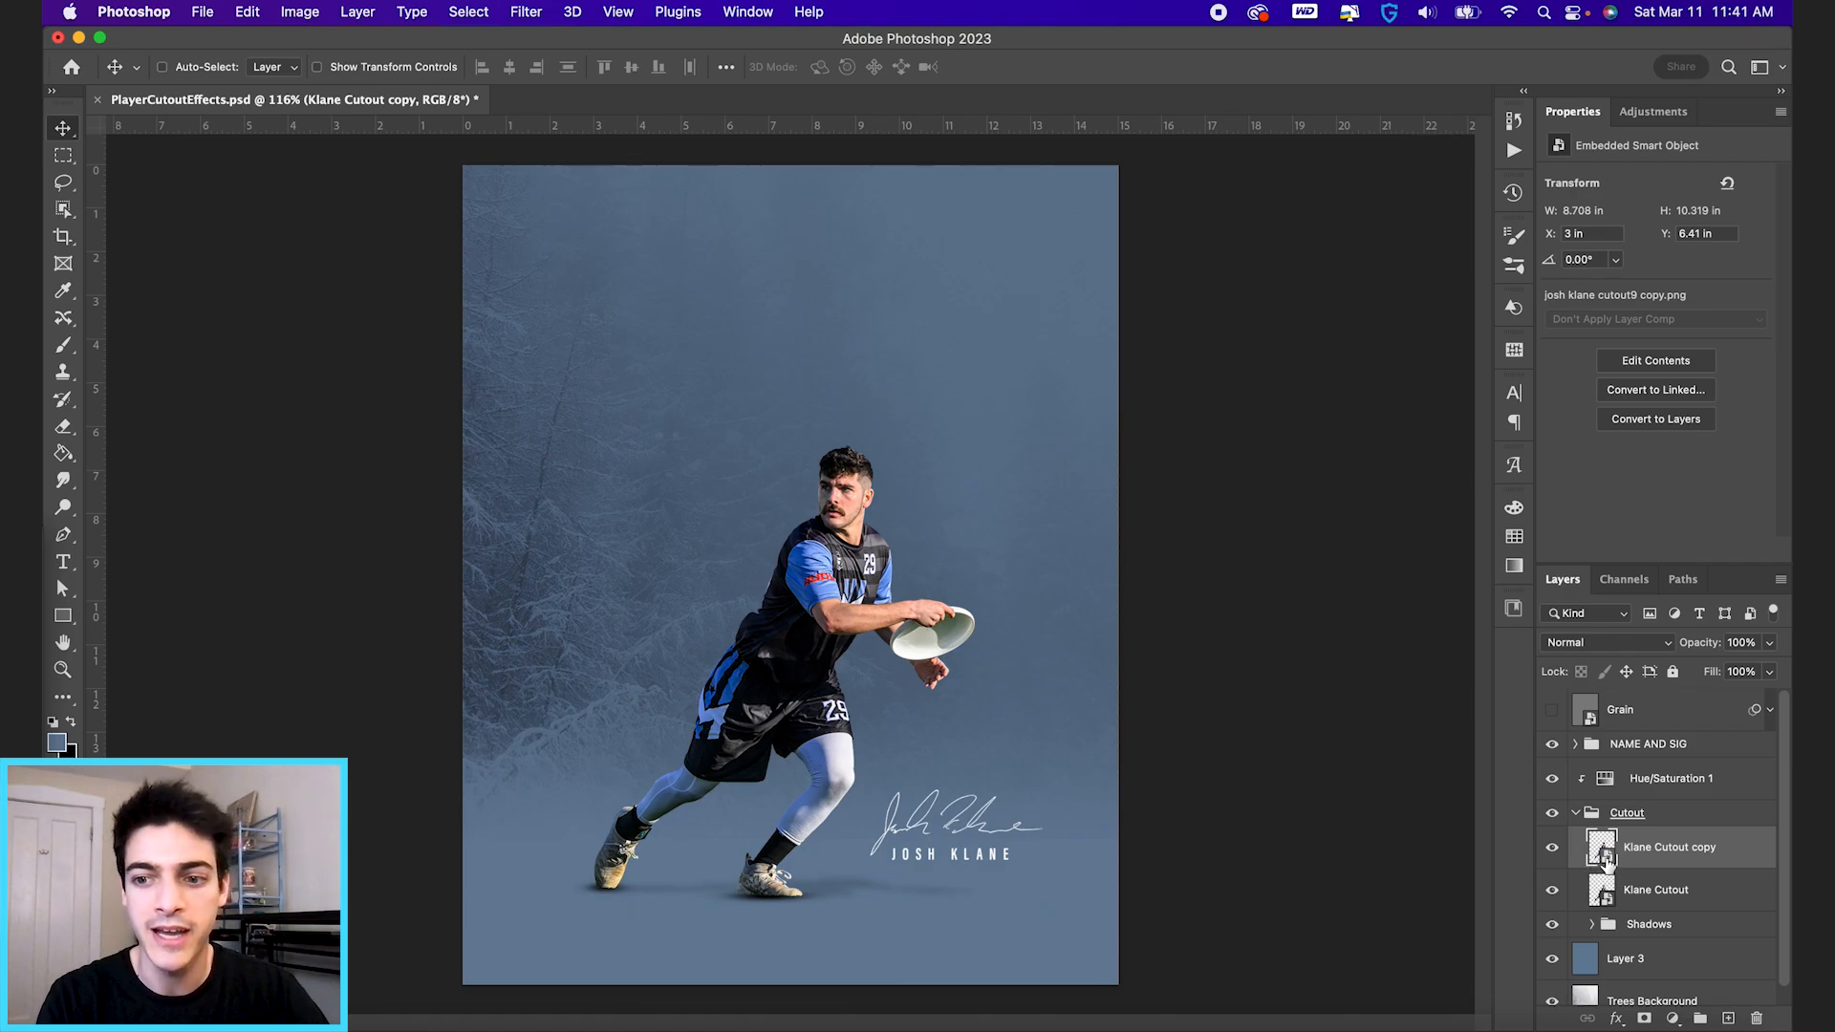
pyautogui.click(527, 10)
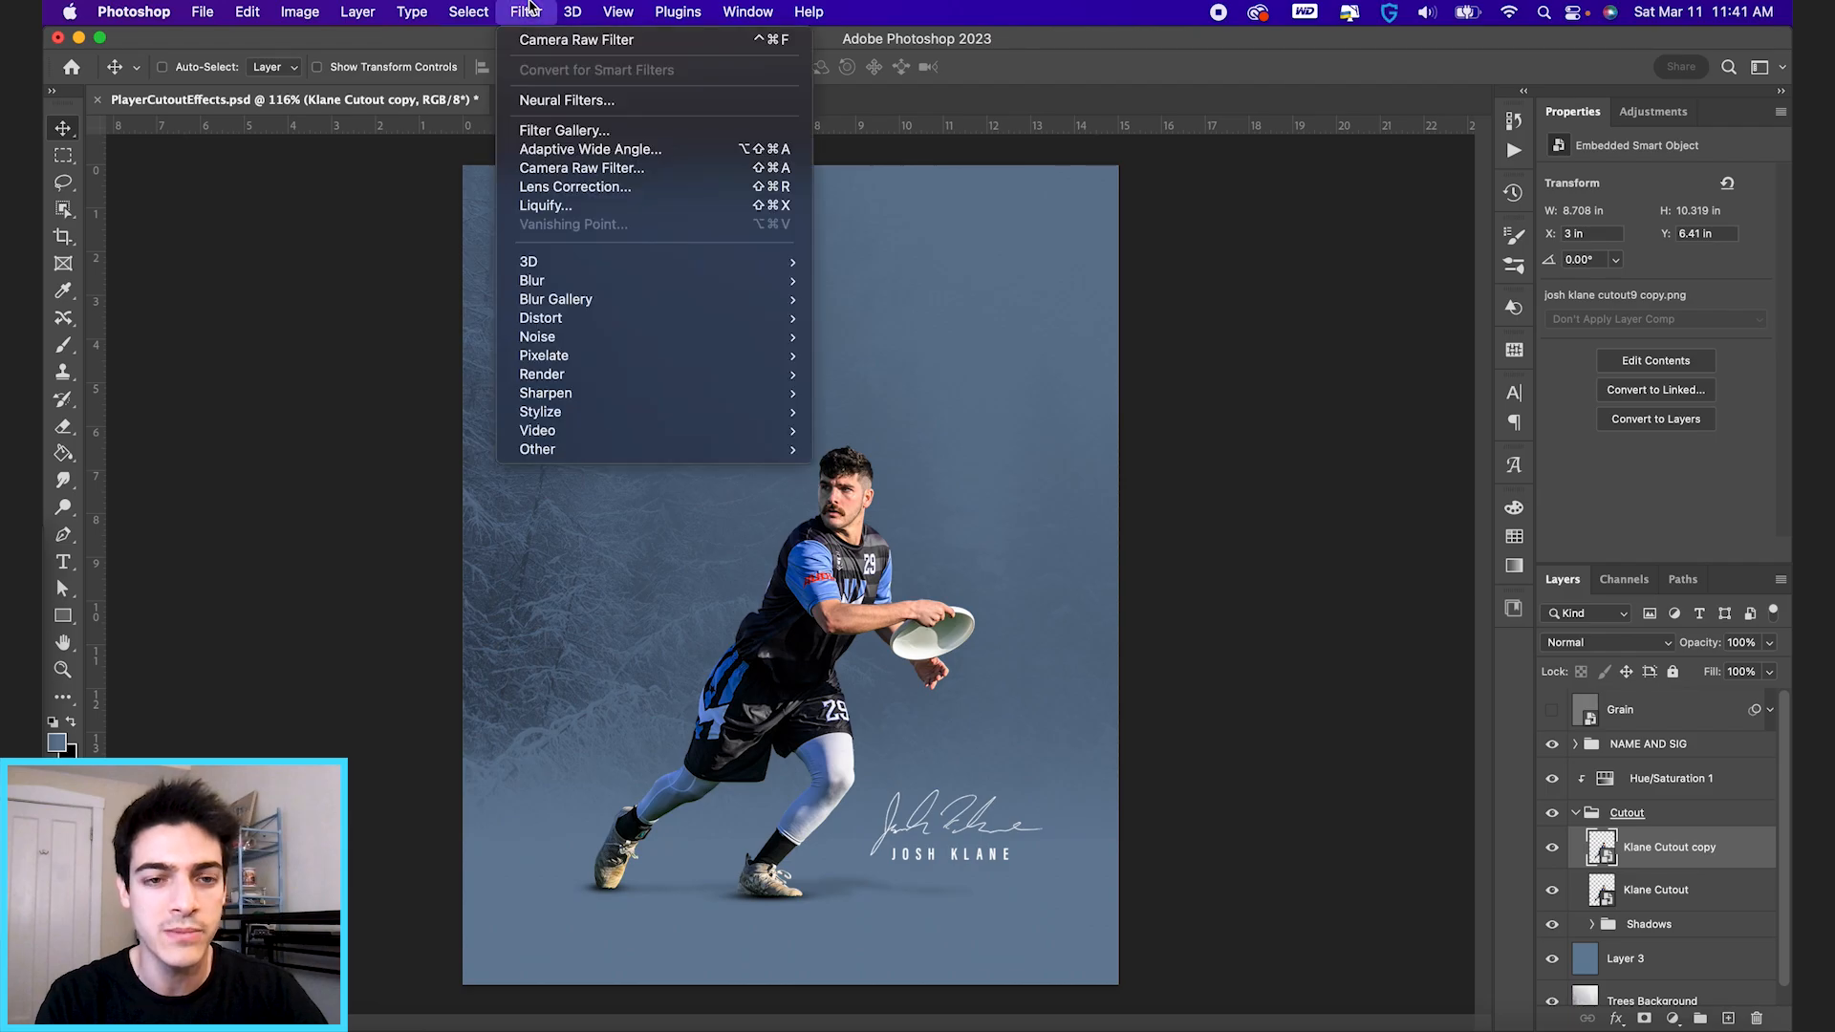
pyautogui.moveTo(590, 450)
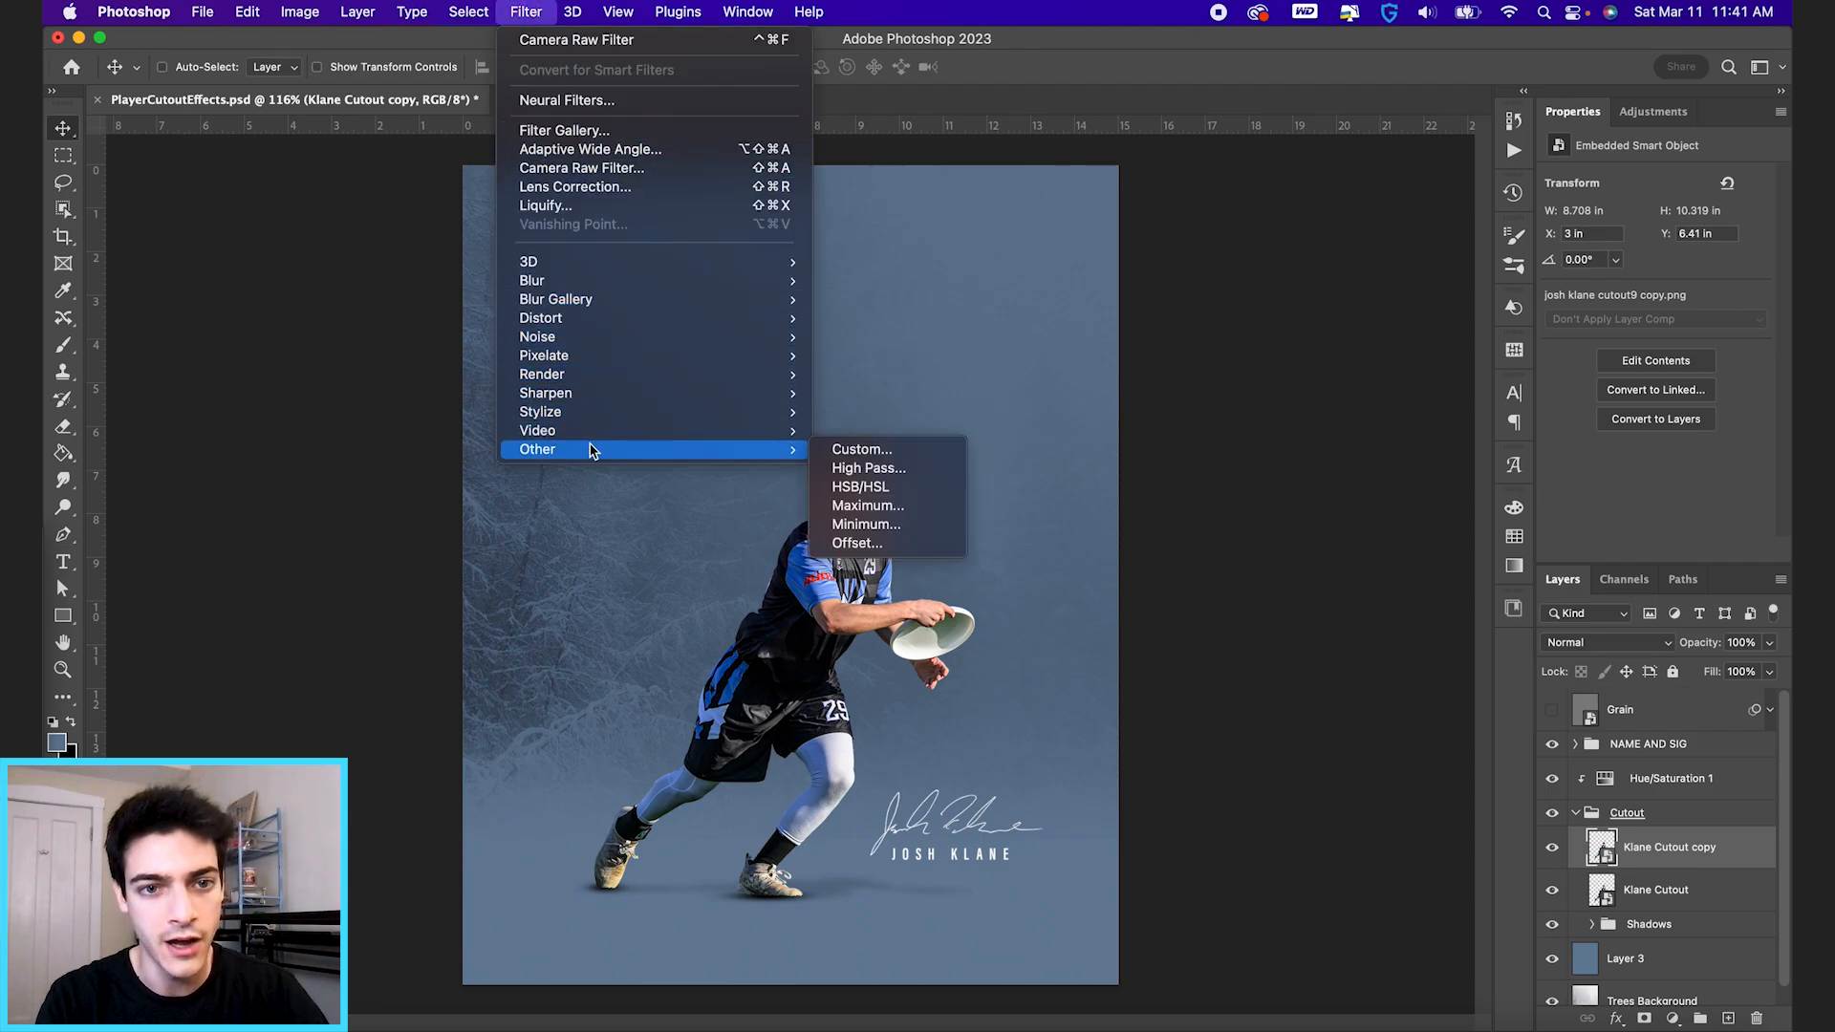
pyautogui.click(842, 468)
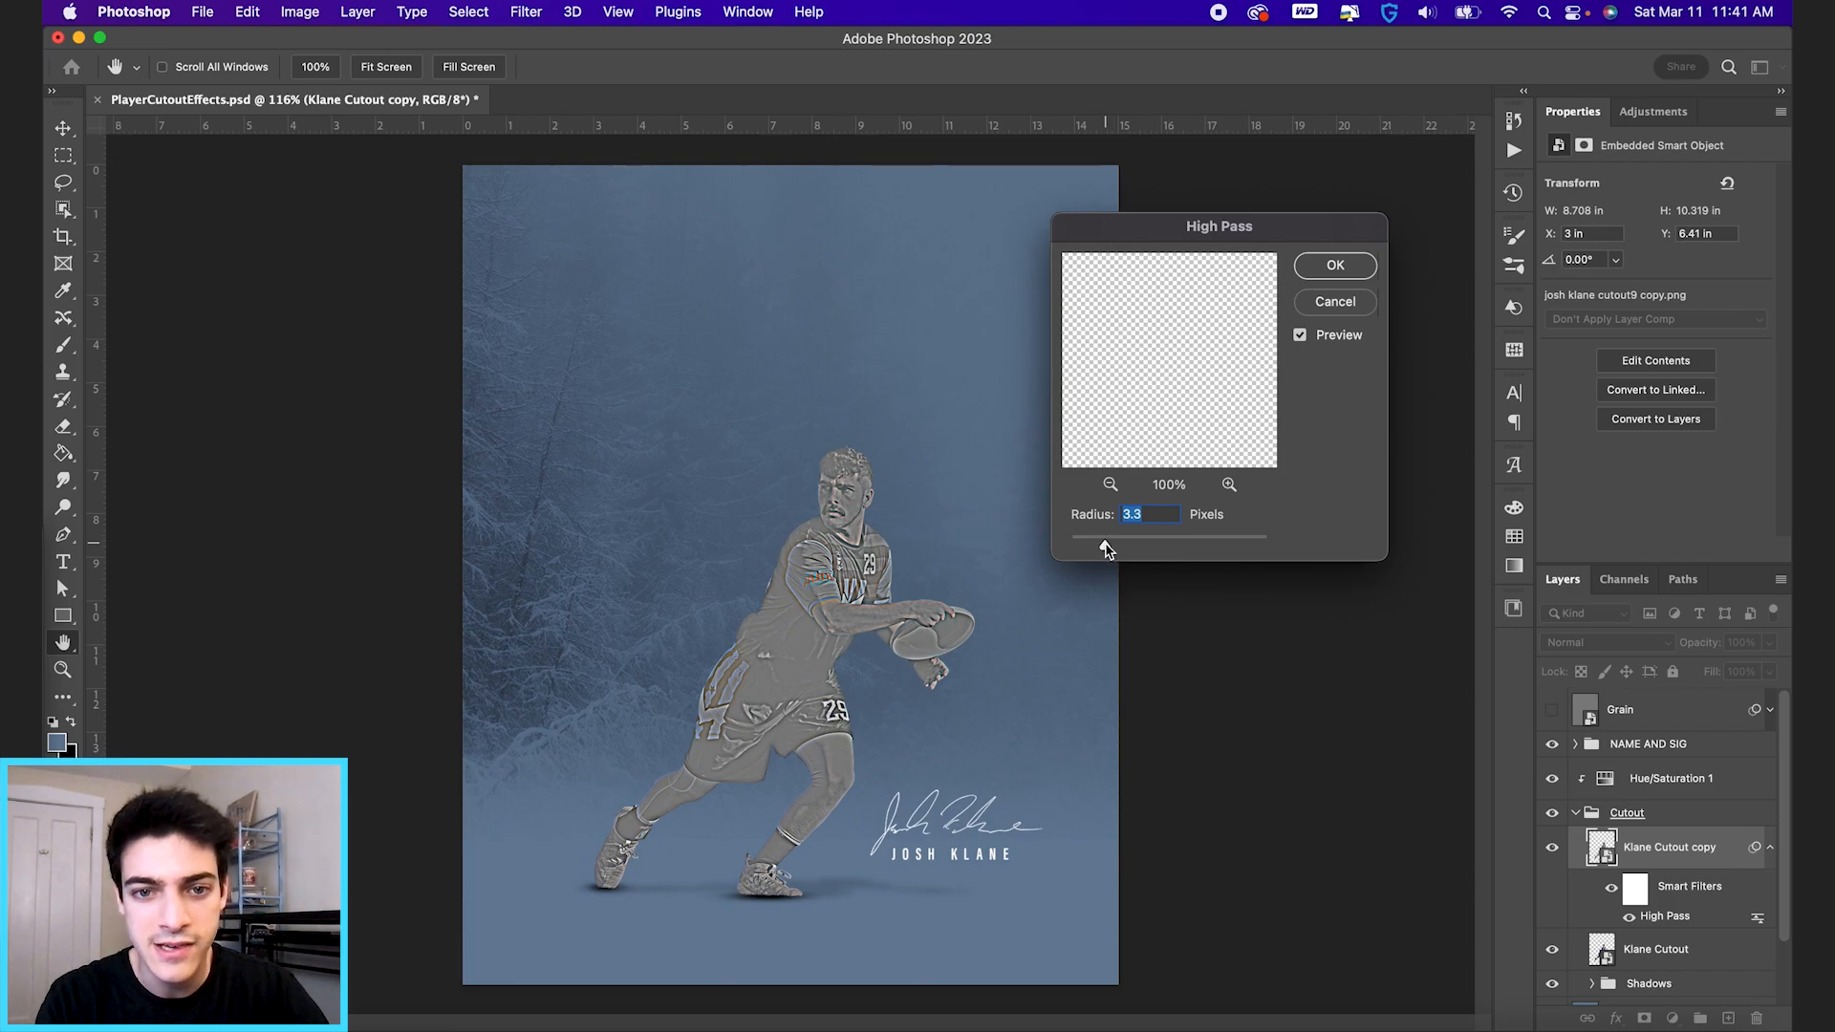
pyautogui.moveTo(1106, 548); pyautogui.dragTo(1137, 548)
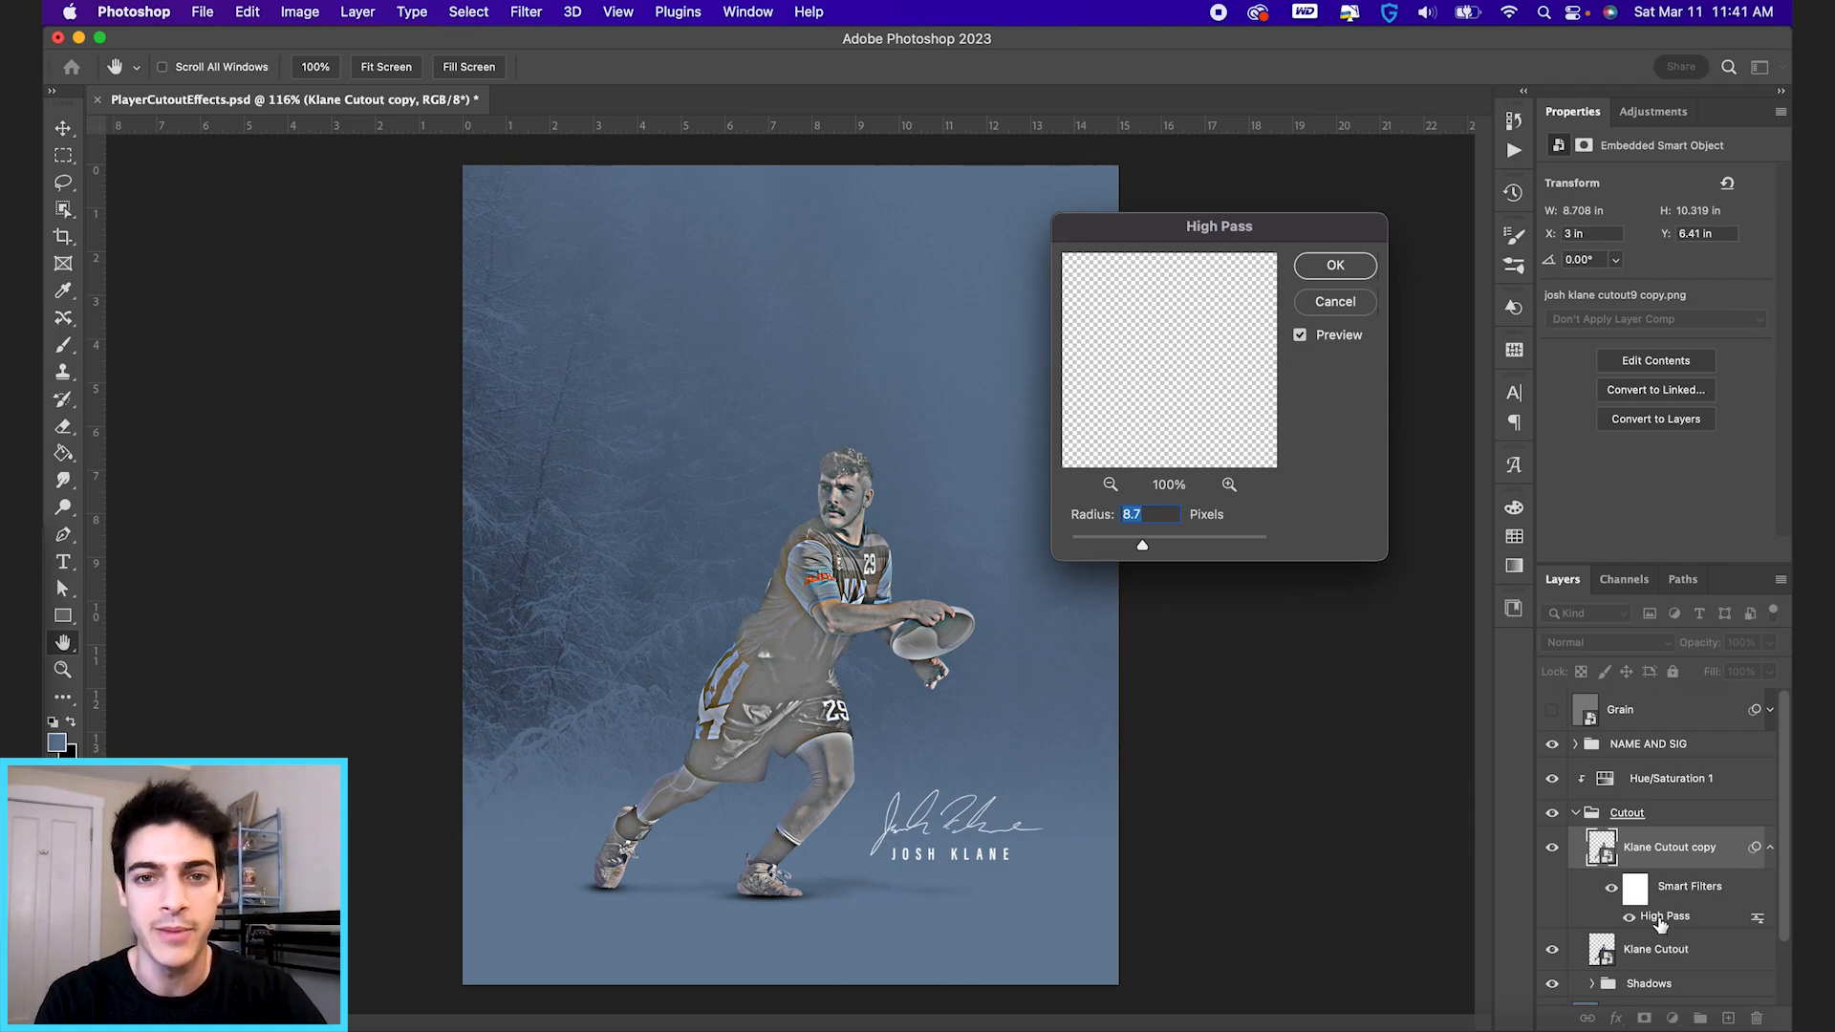
pyautogui.moveTo(1142, 546); pyautogui.dragTo(1125, 550)
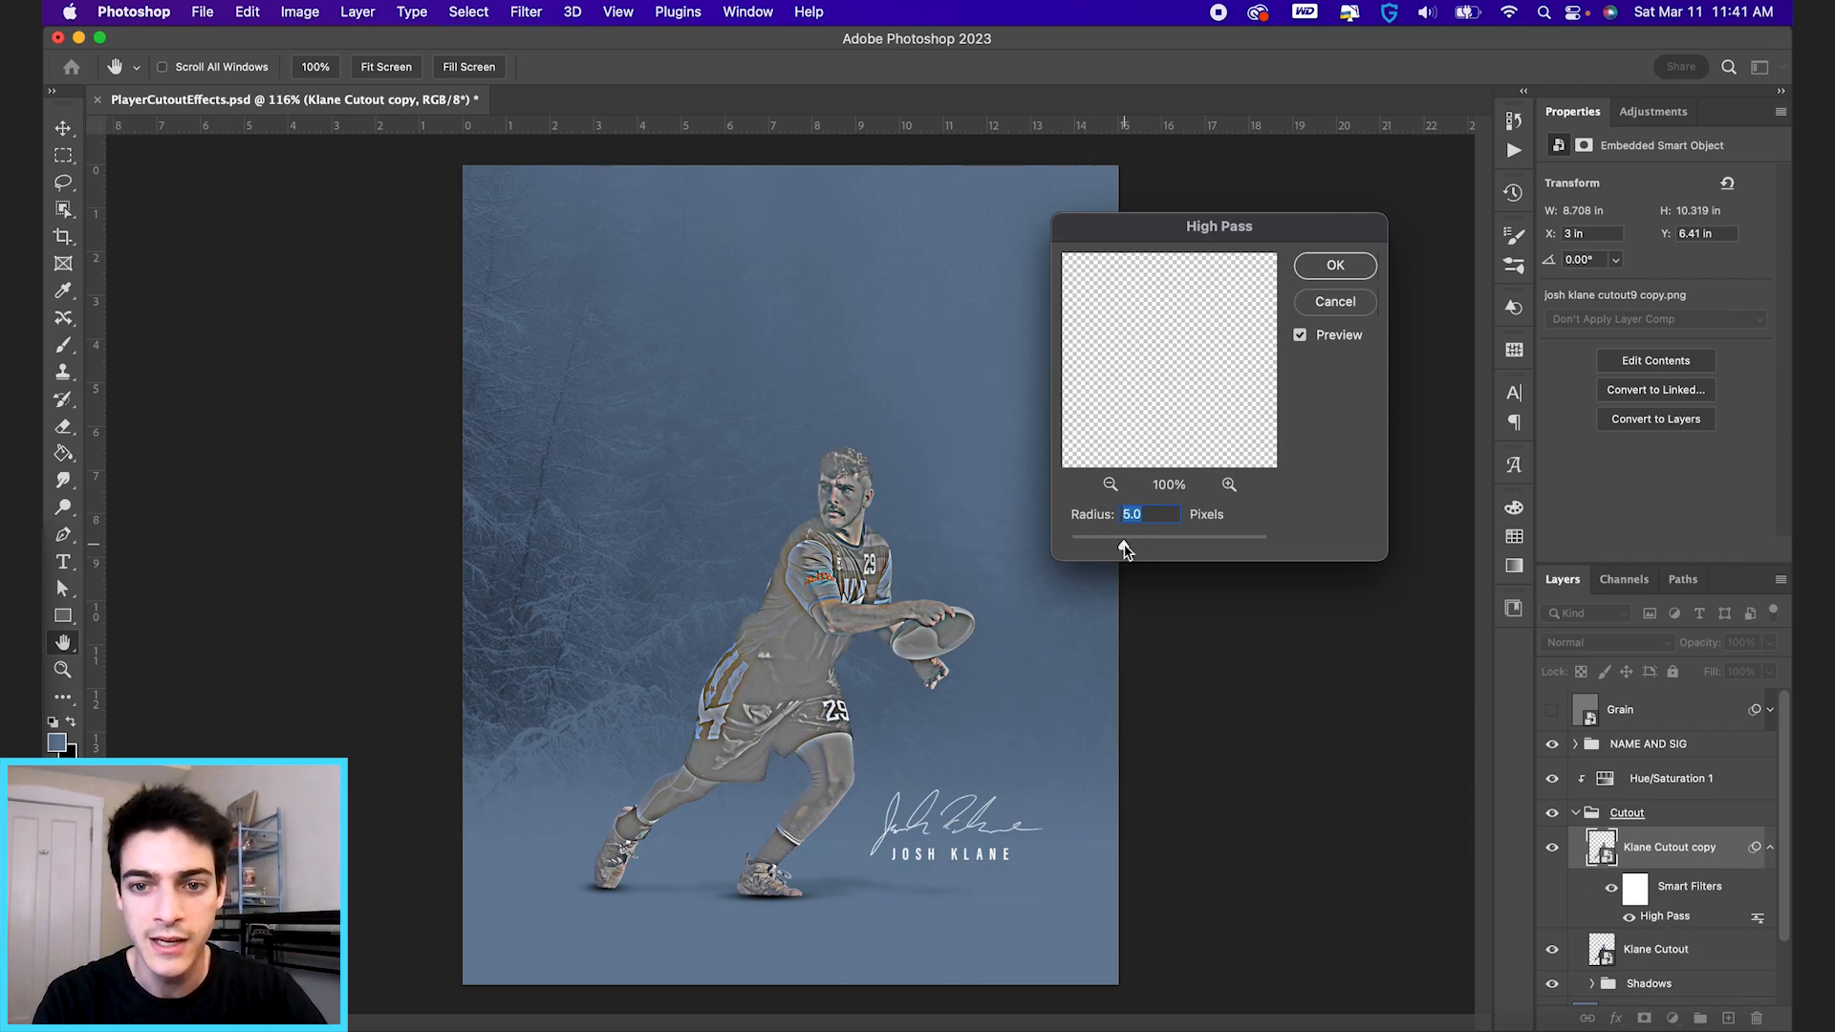
pyautogui.click(1337, 268)
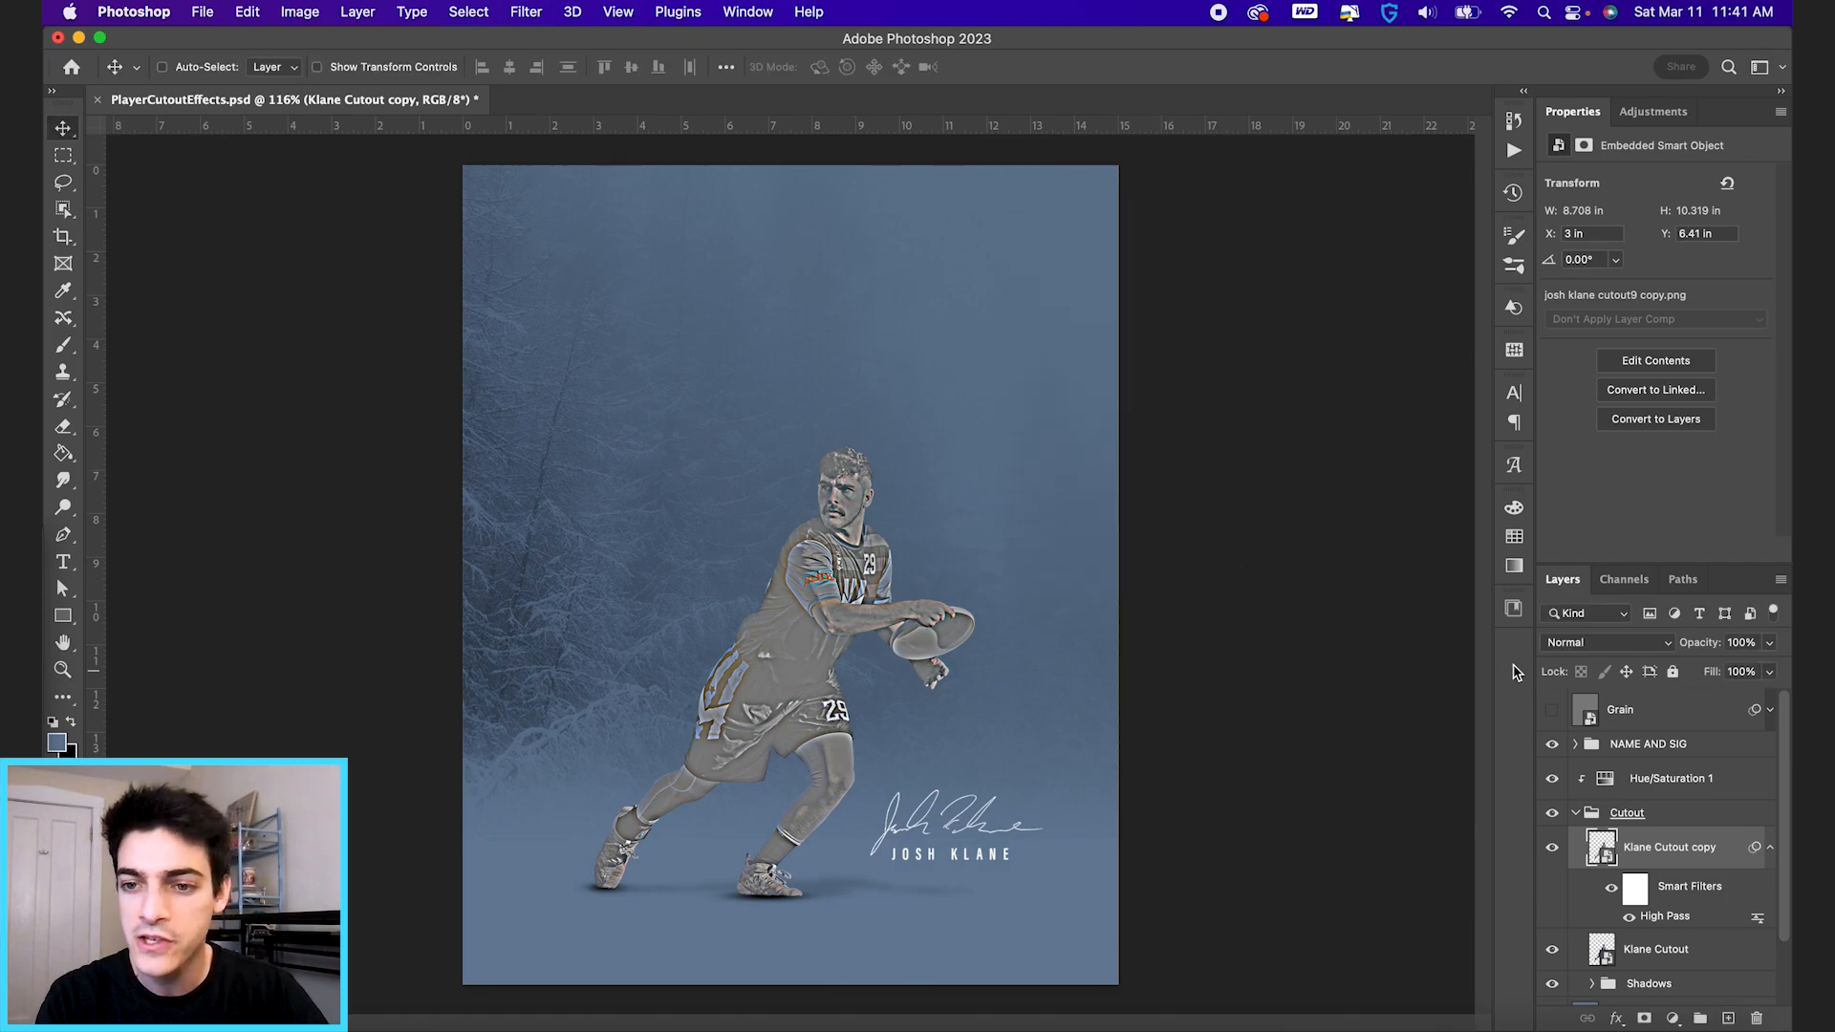
# Try the Hard Light, Soft Light and Overlay blend modes on the high-pass copy, comparing the player with the layer hidden and shown.
pyautogui.click(1598, 650)
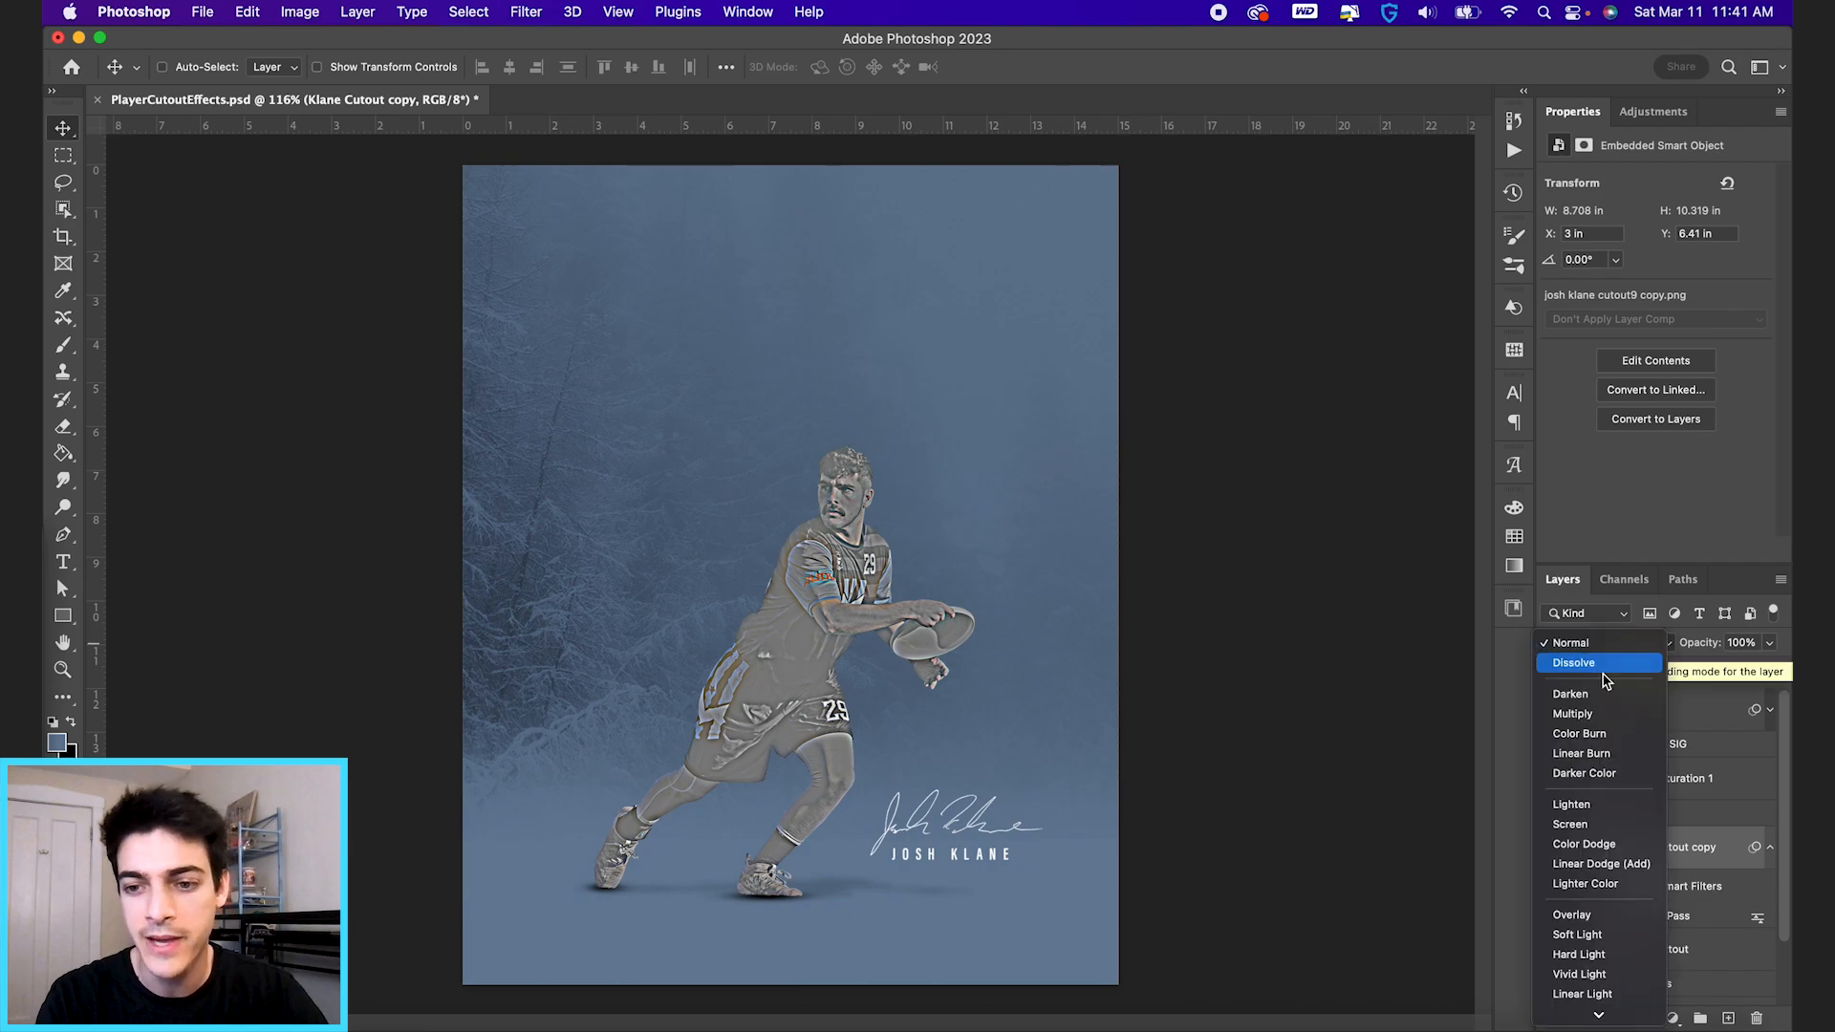
pyautogui.click(1609, 959)
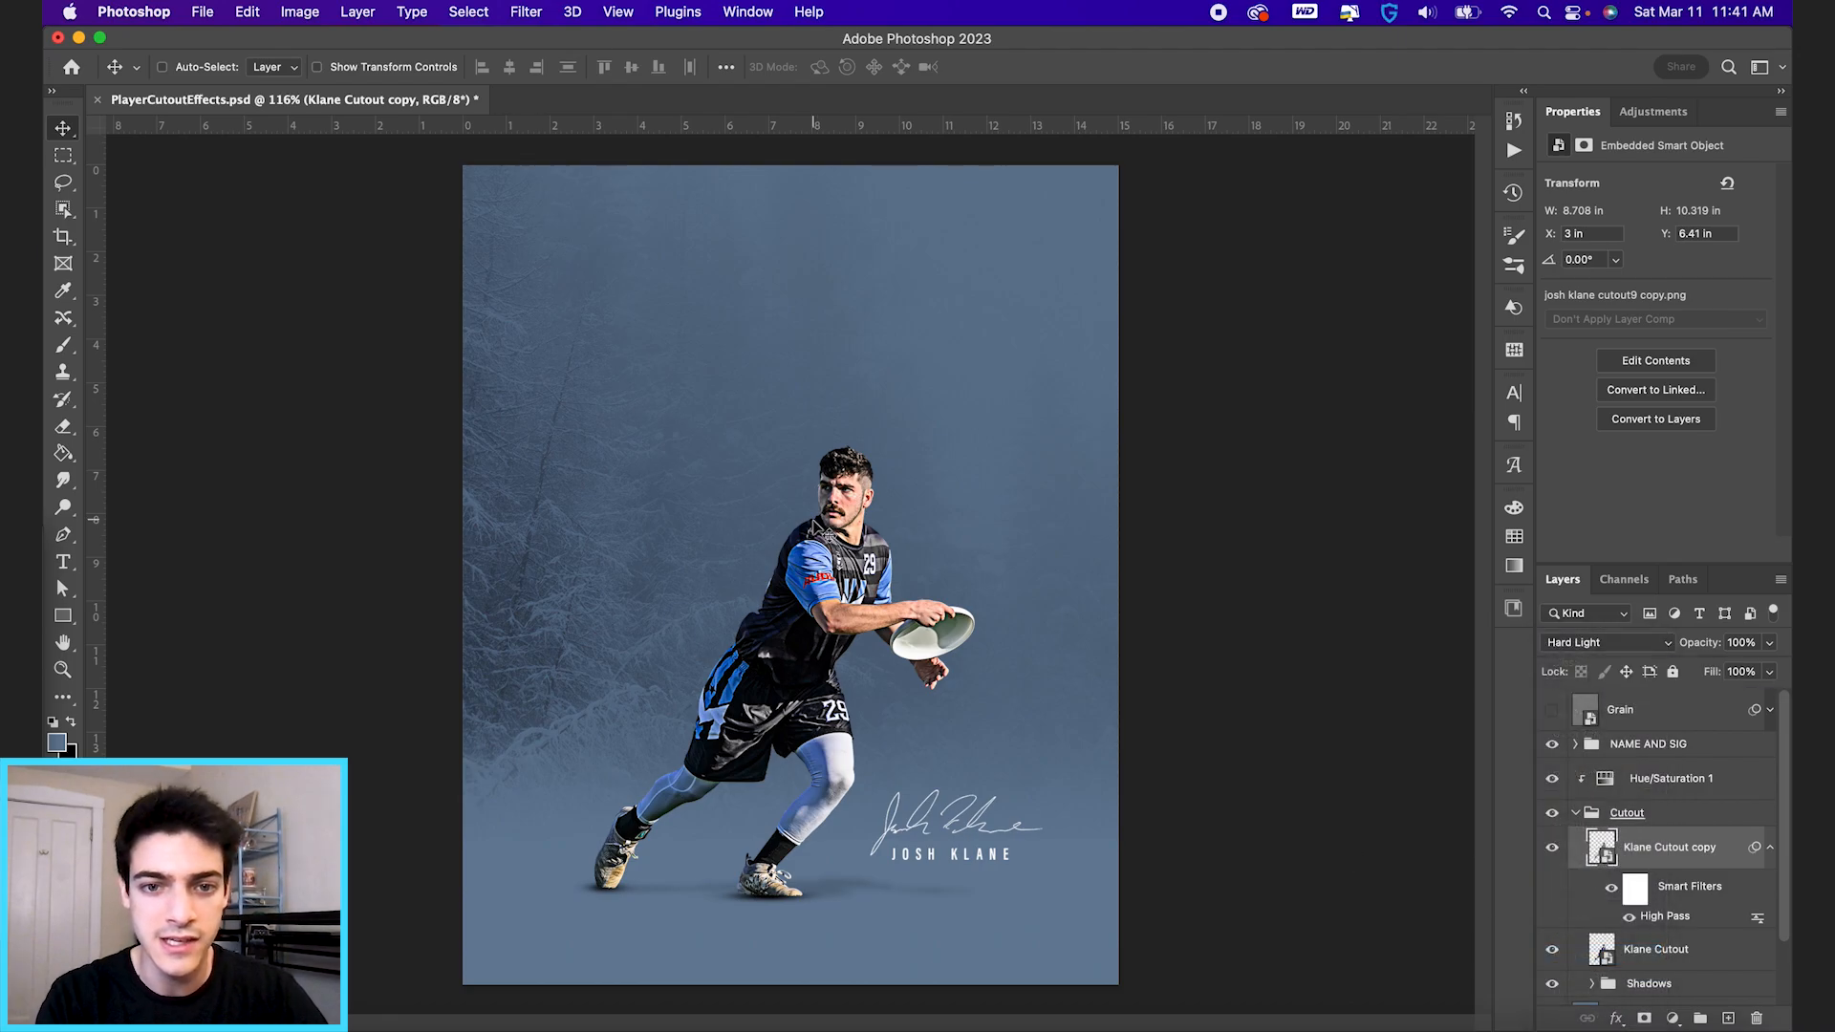
pyautogui.press('super+plus')
pyautogui.click(1608, 646)
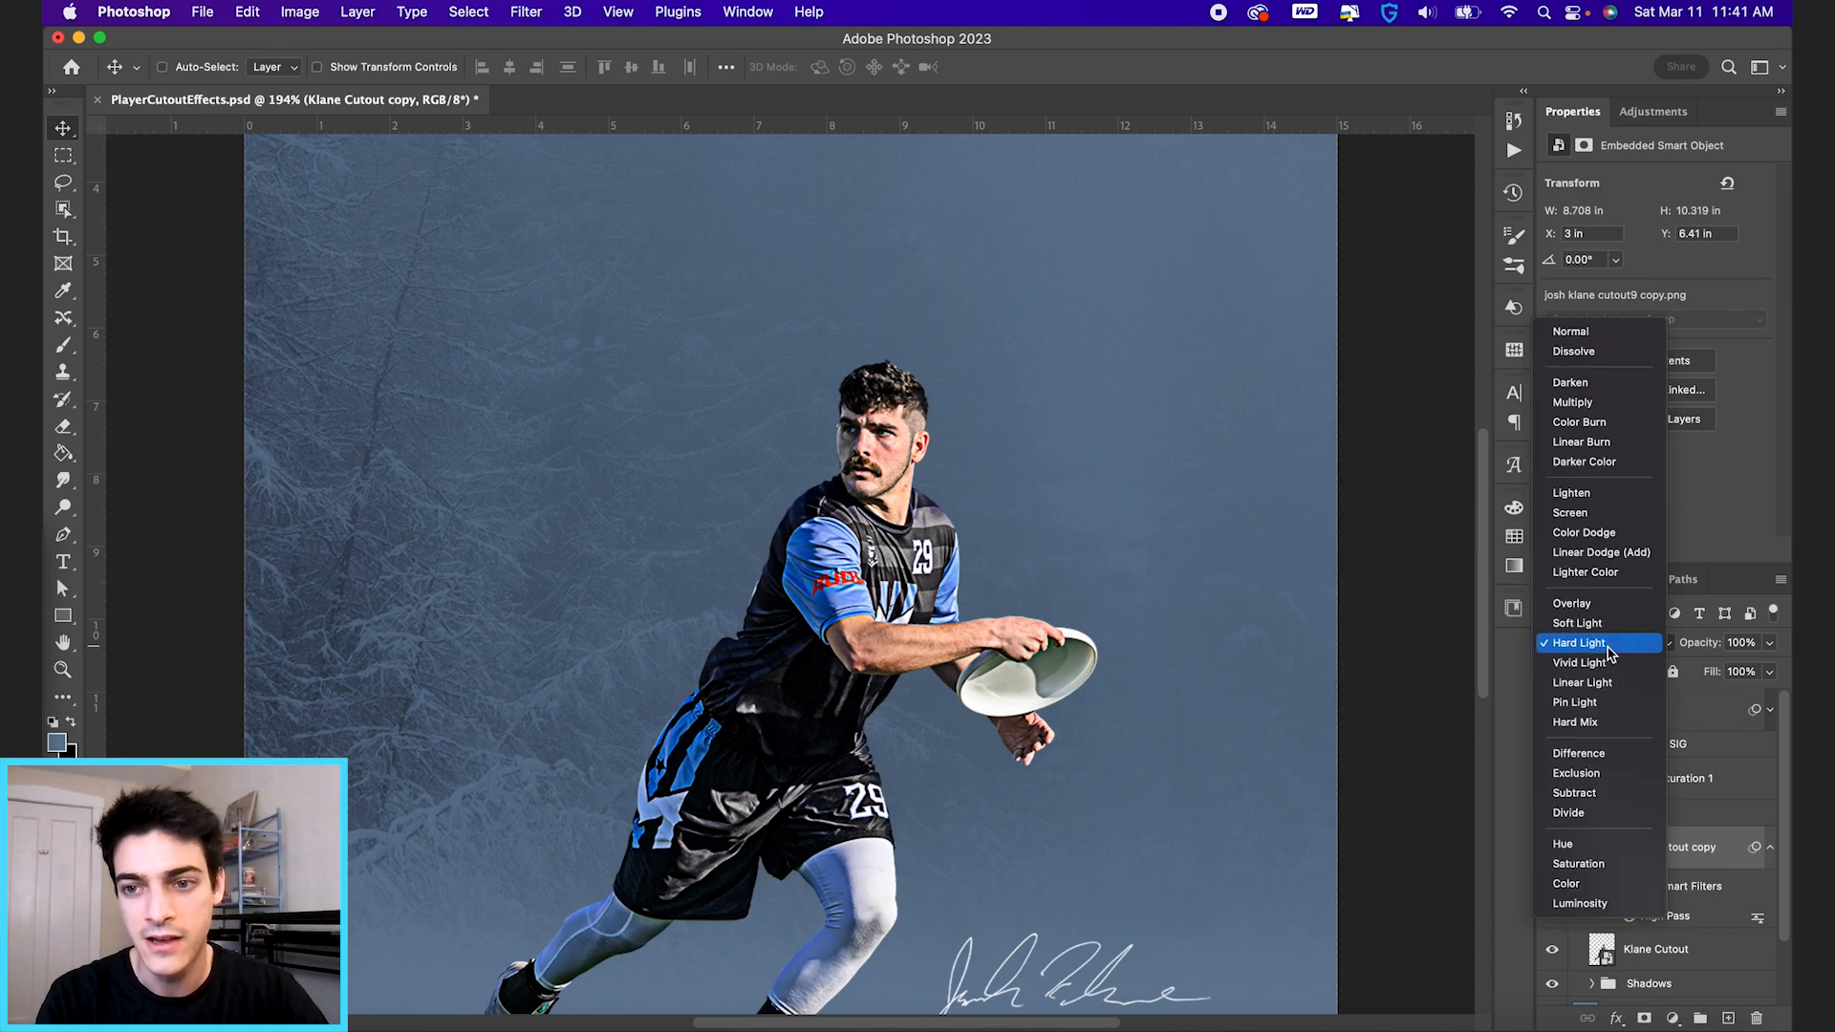
pyautogui.click(1606, 624)
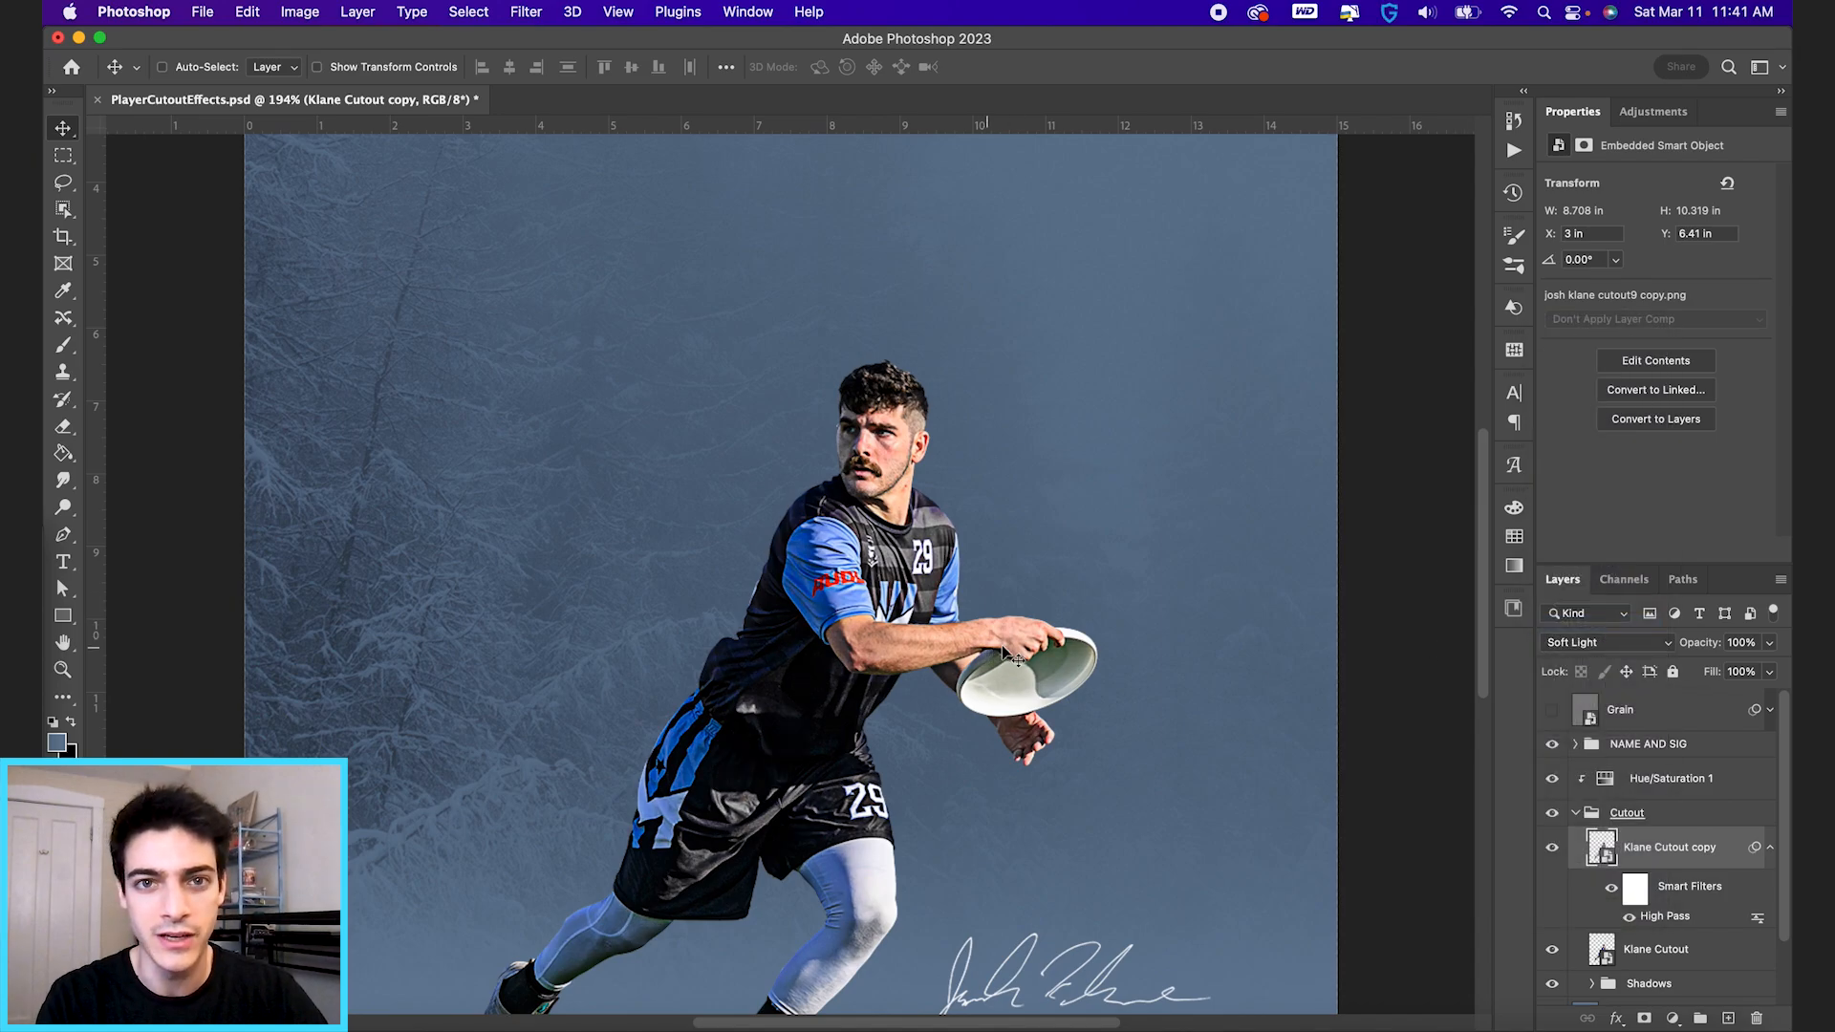
pyautogui.click(1552, 847)
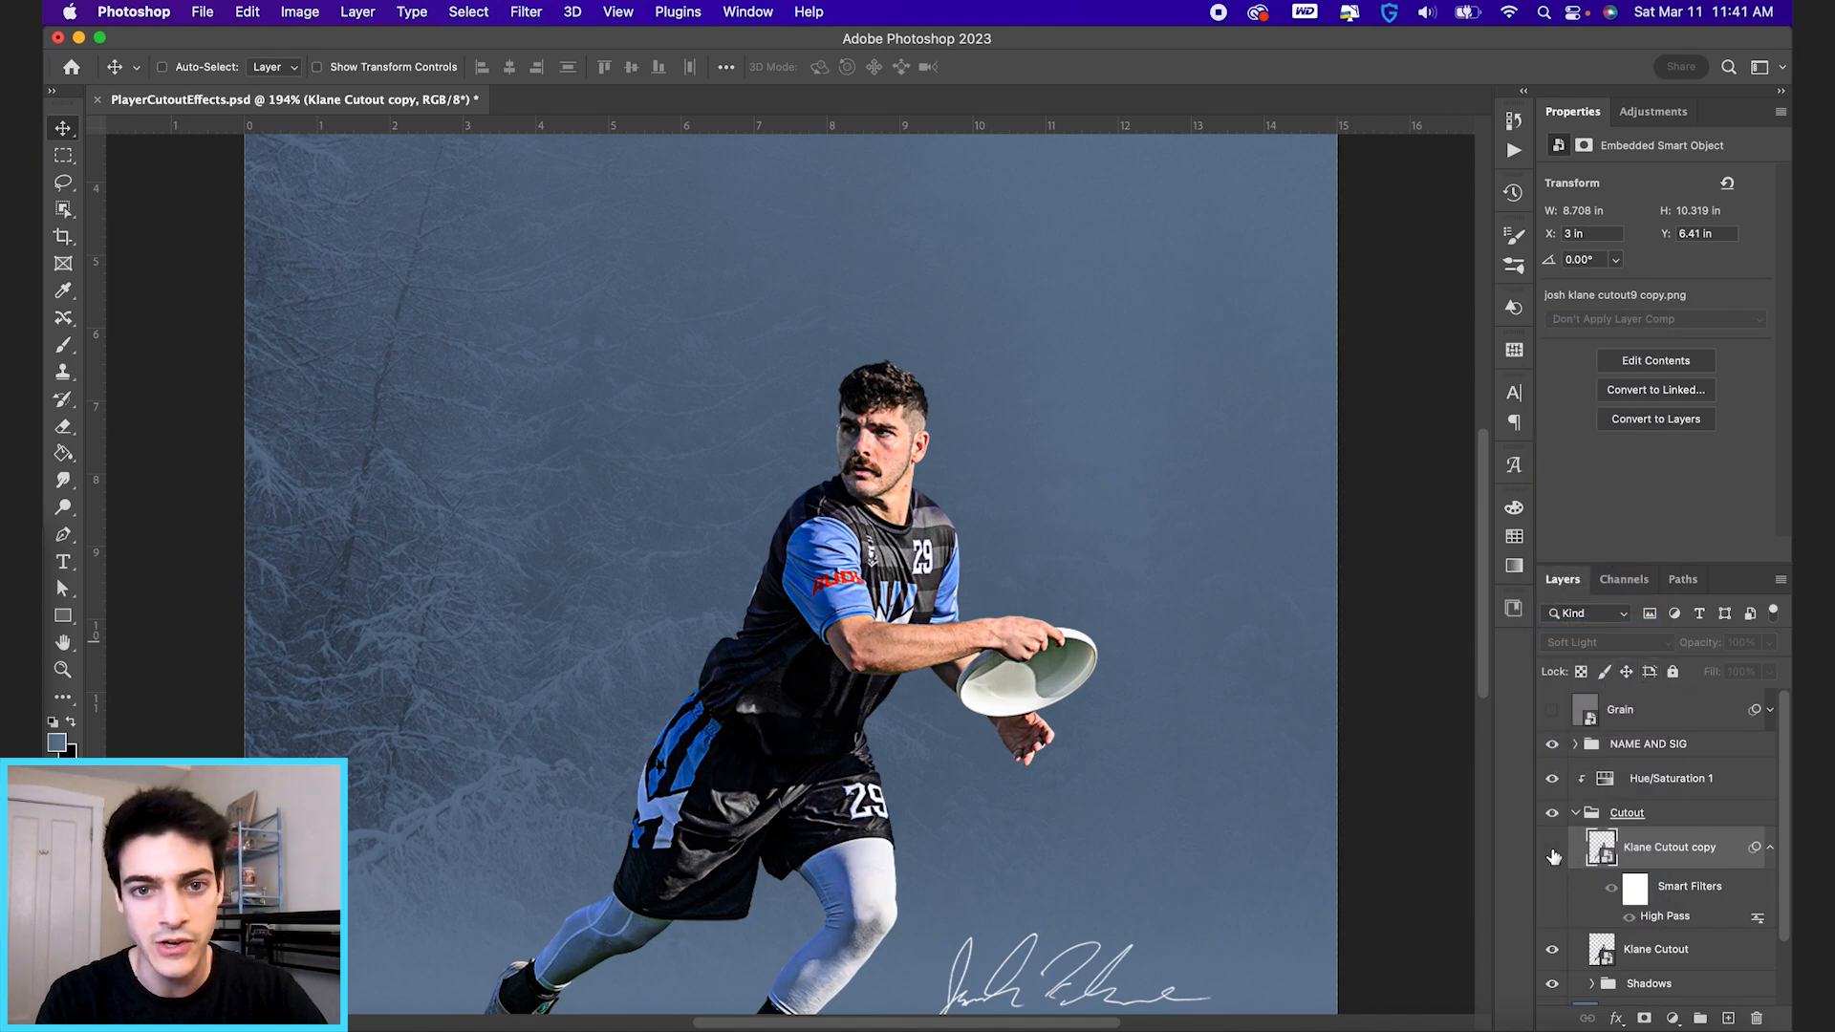
pyautogui.click(1552, 850)
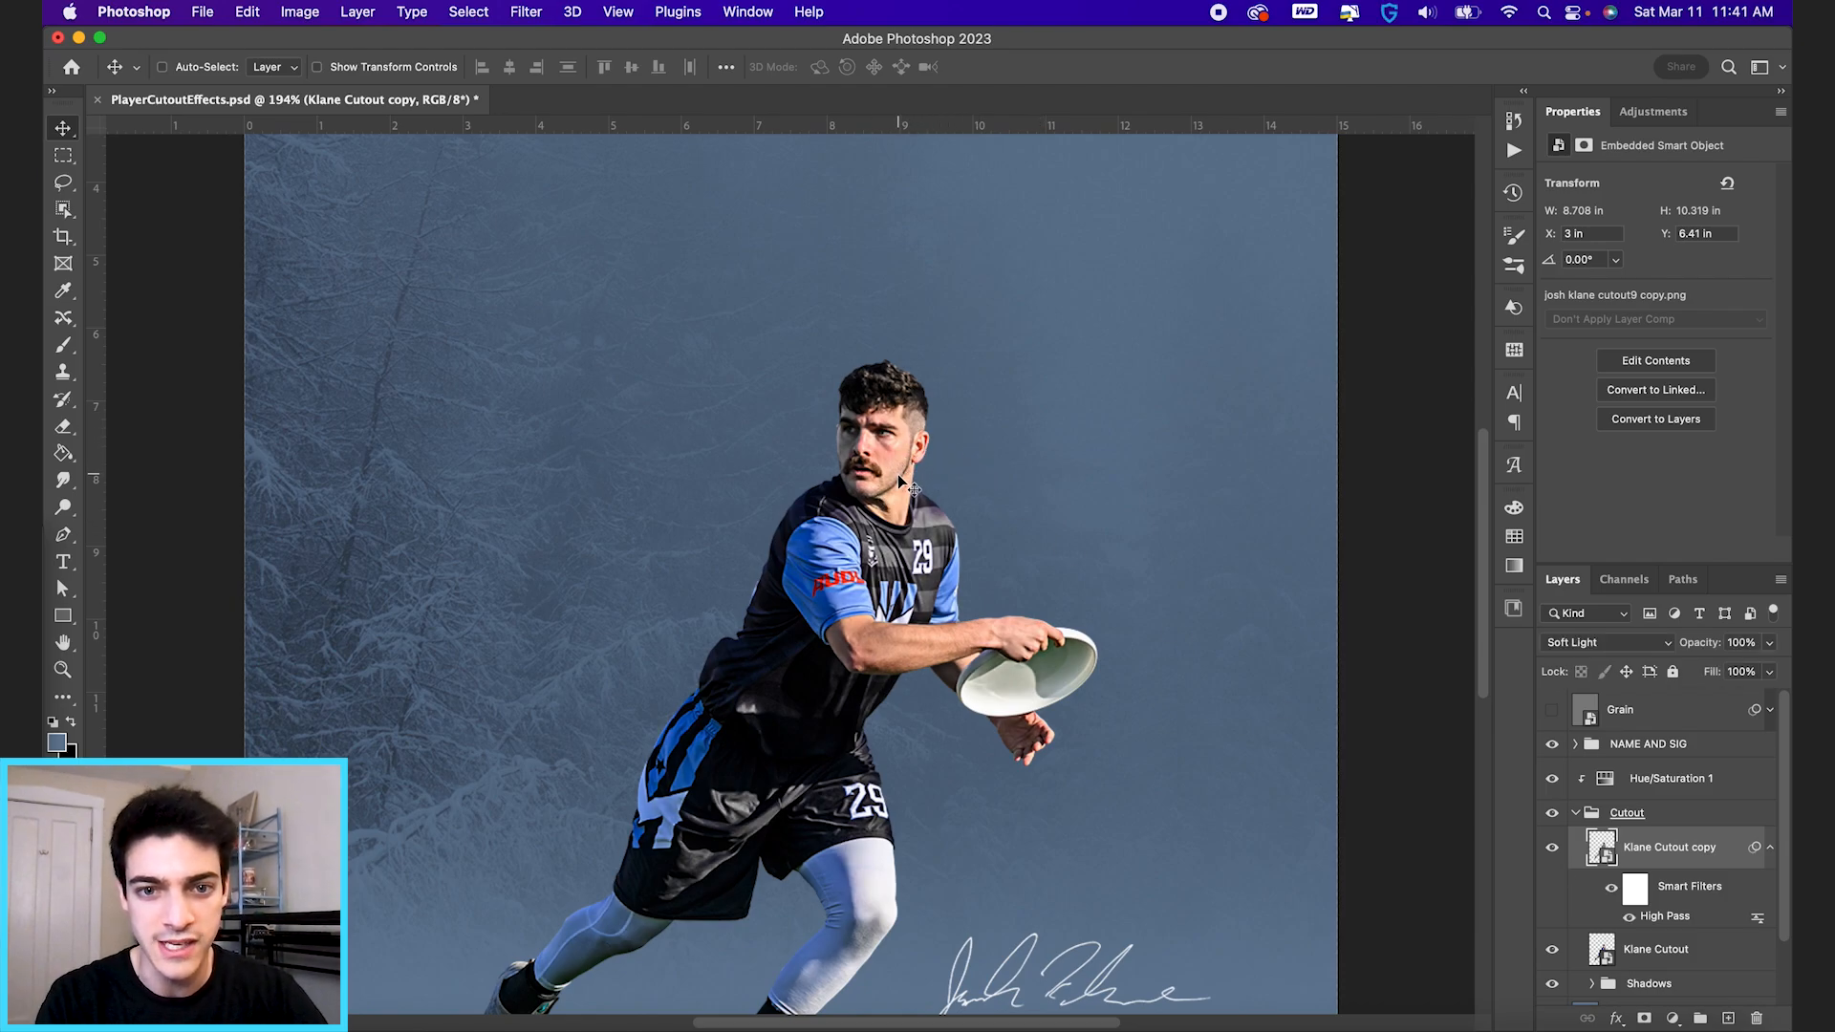
pyautogui.click(1641, 642)
pyautogui.click(1638, 626)
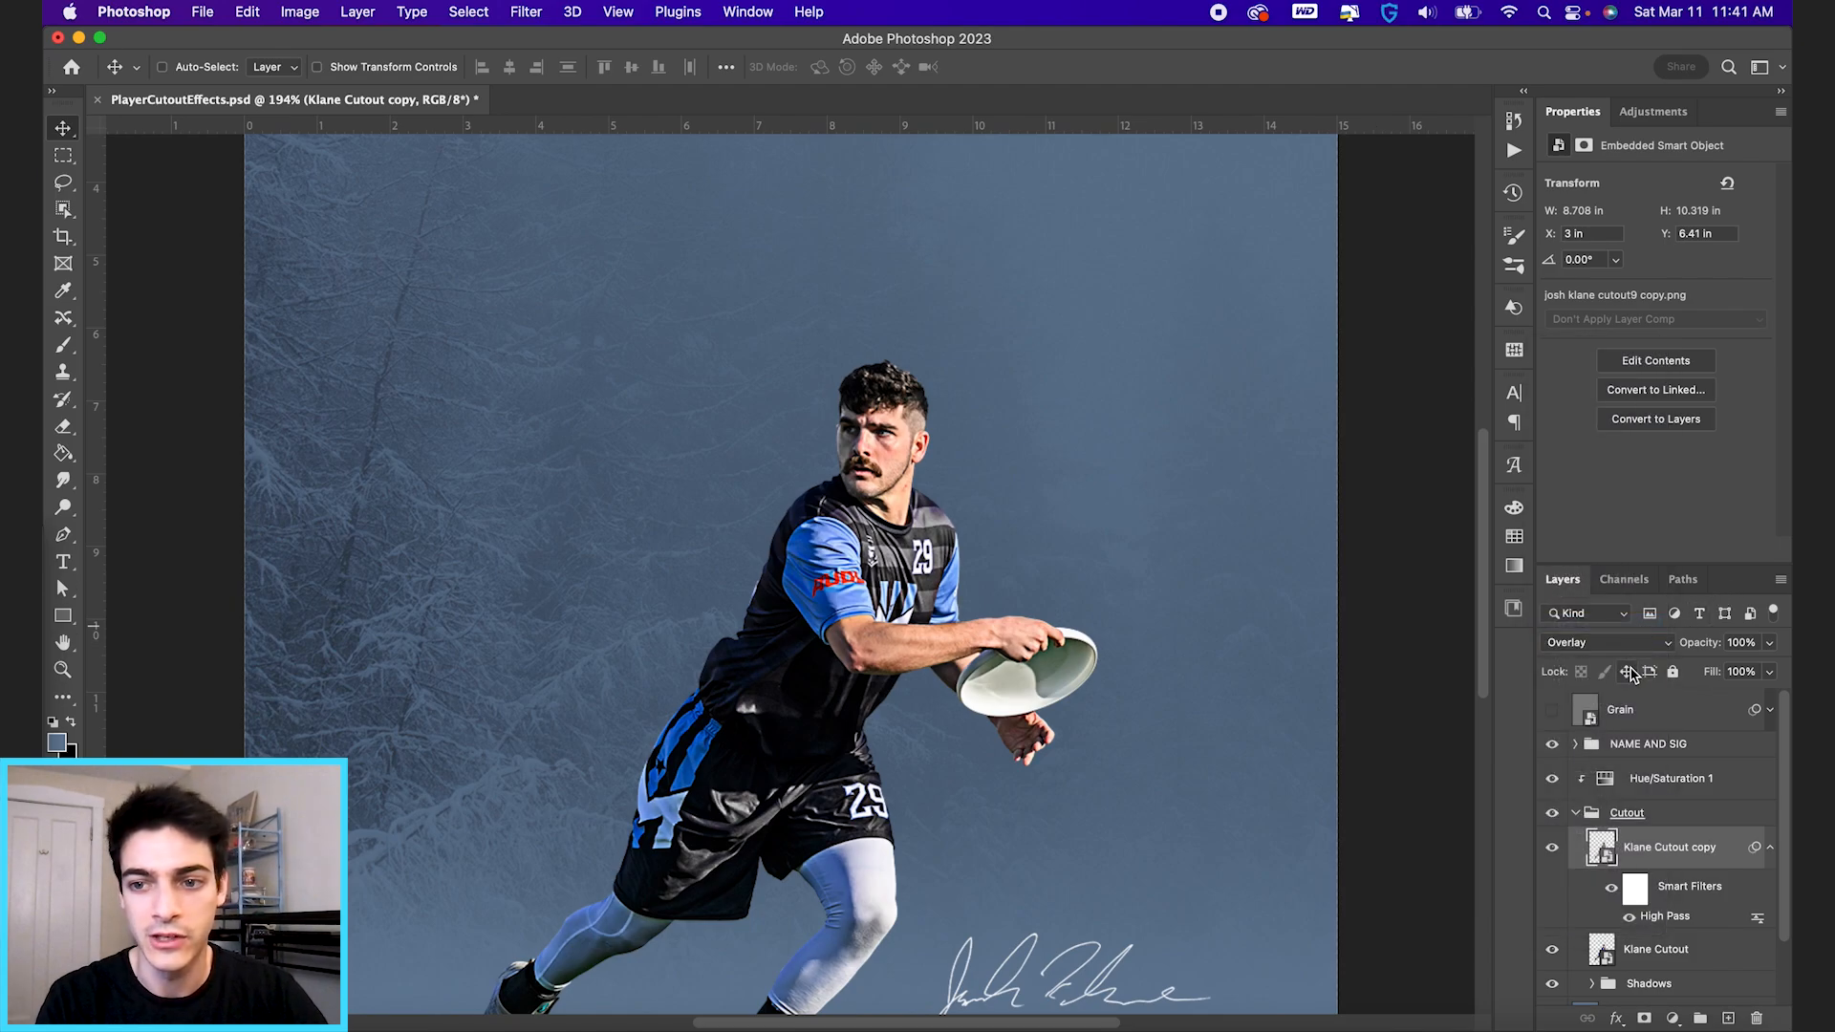
pyautogui.click(1629, 653)
pyautogui.click(1631, 676)
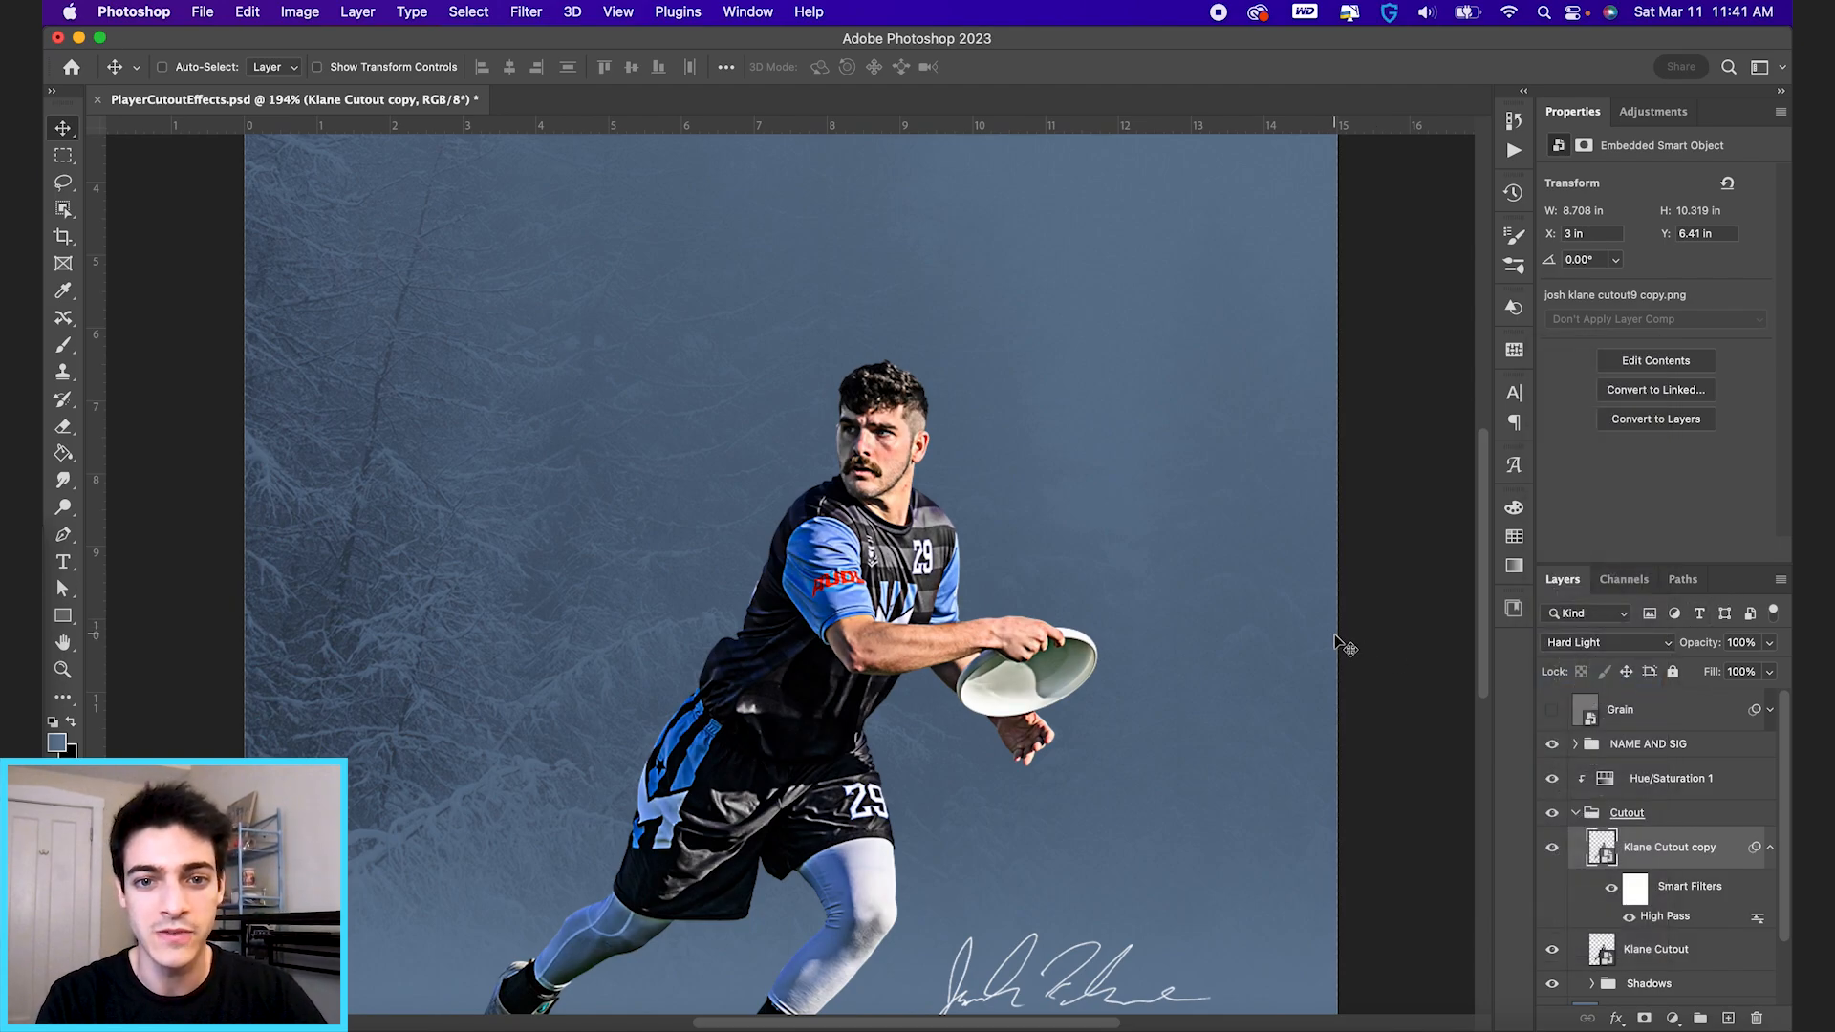
# Set the high-pass copy to Soft Light at 70% opacity and check the player with the layer hidden and shown.
pyautogui.moveTo(1718, 642); pyautogui.dragTo(1673, 647)
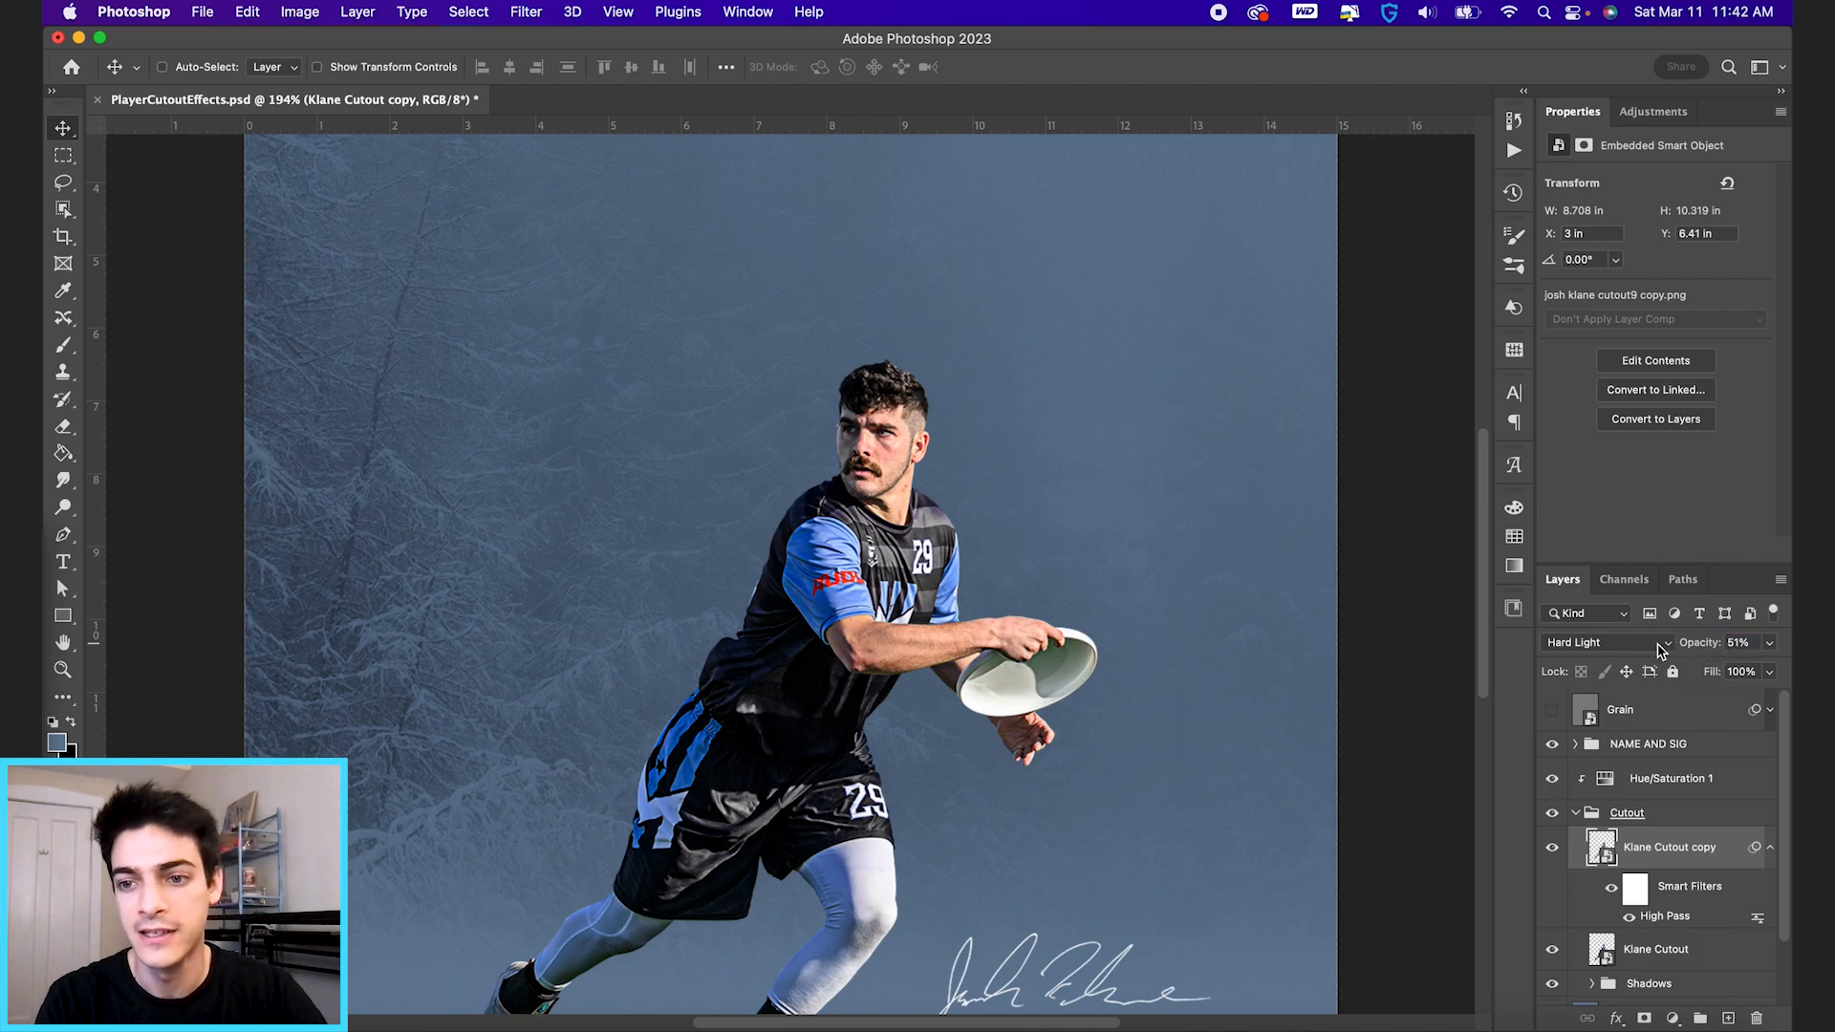
pyautogui.click(1661, 650)
pyautogui.click(1653, 617)
pyautogui.moveTo(1700, 651); pyautogui.dragTo(1695, 651)
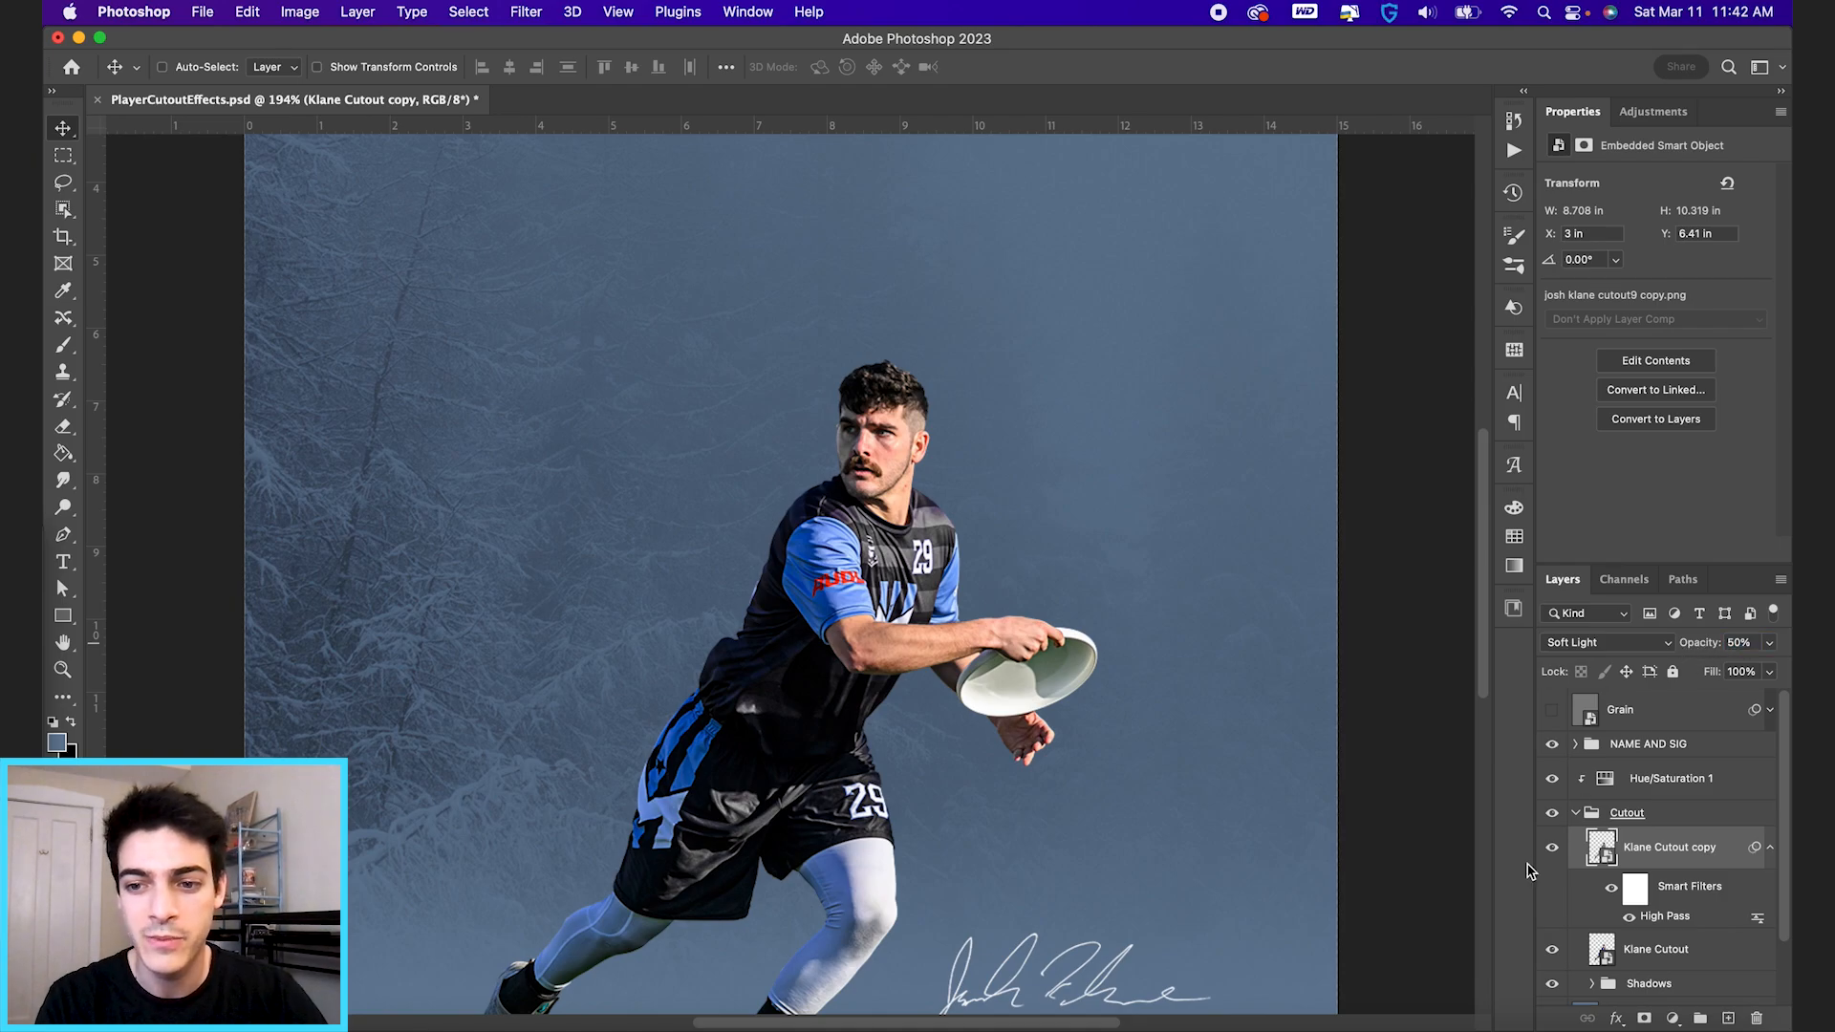
pyautogui.click(1553, 850)
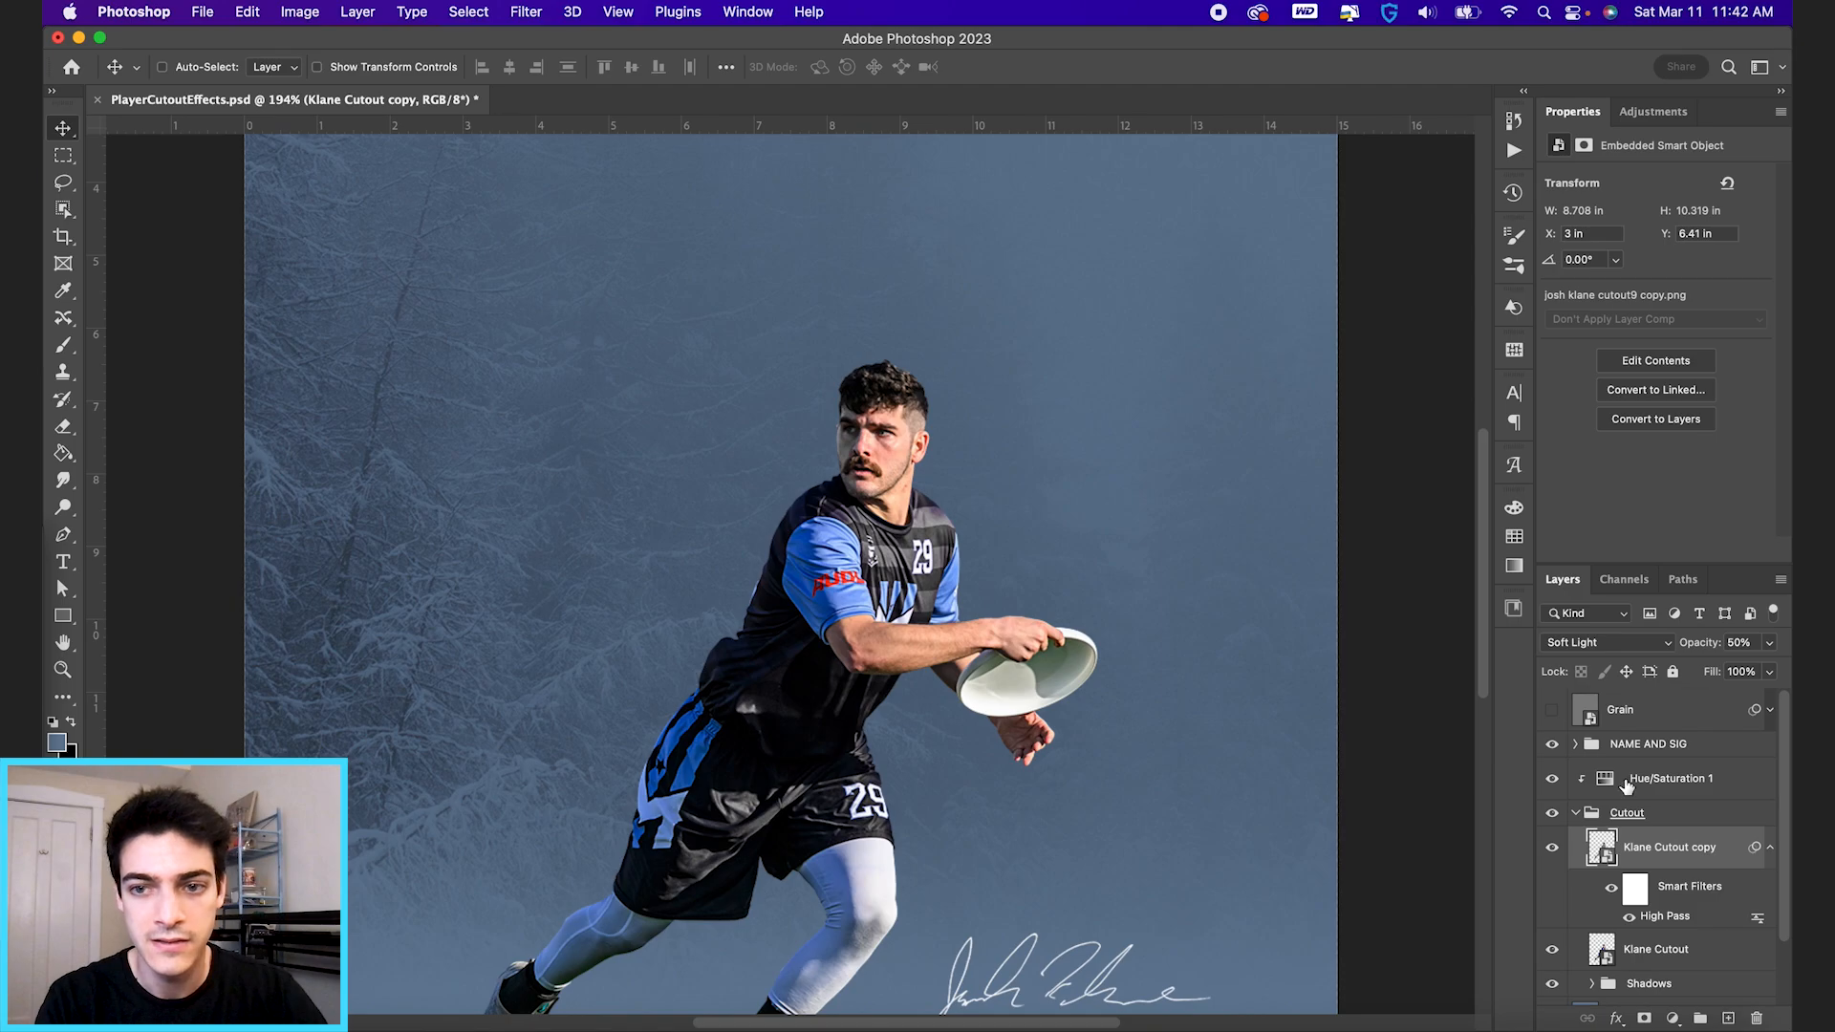
pyautogui.click(1740, 644)
pyautogui.write('70')
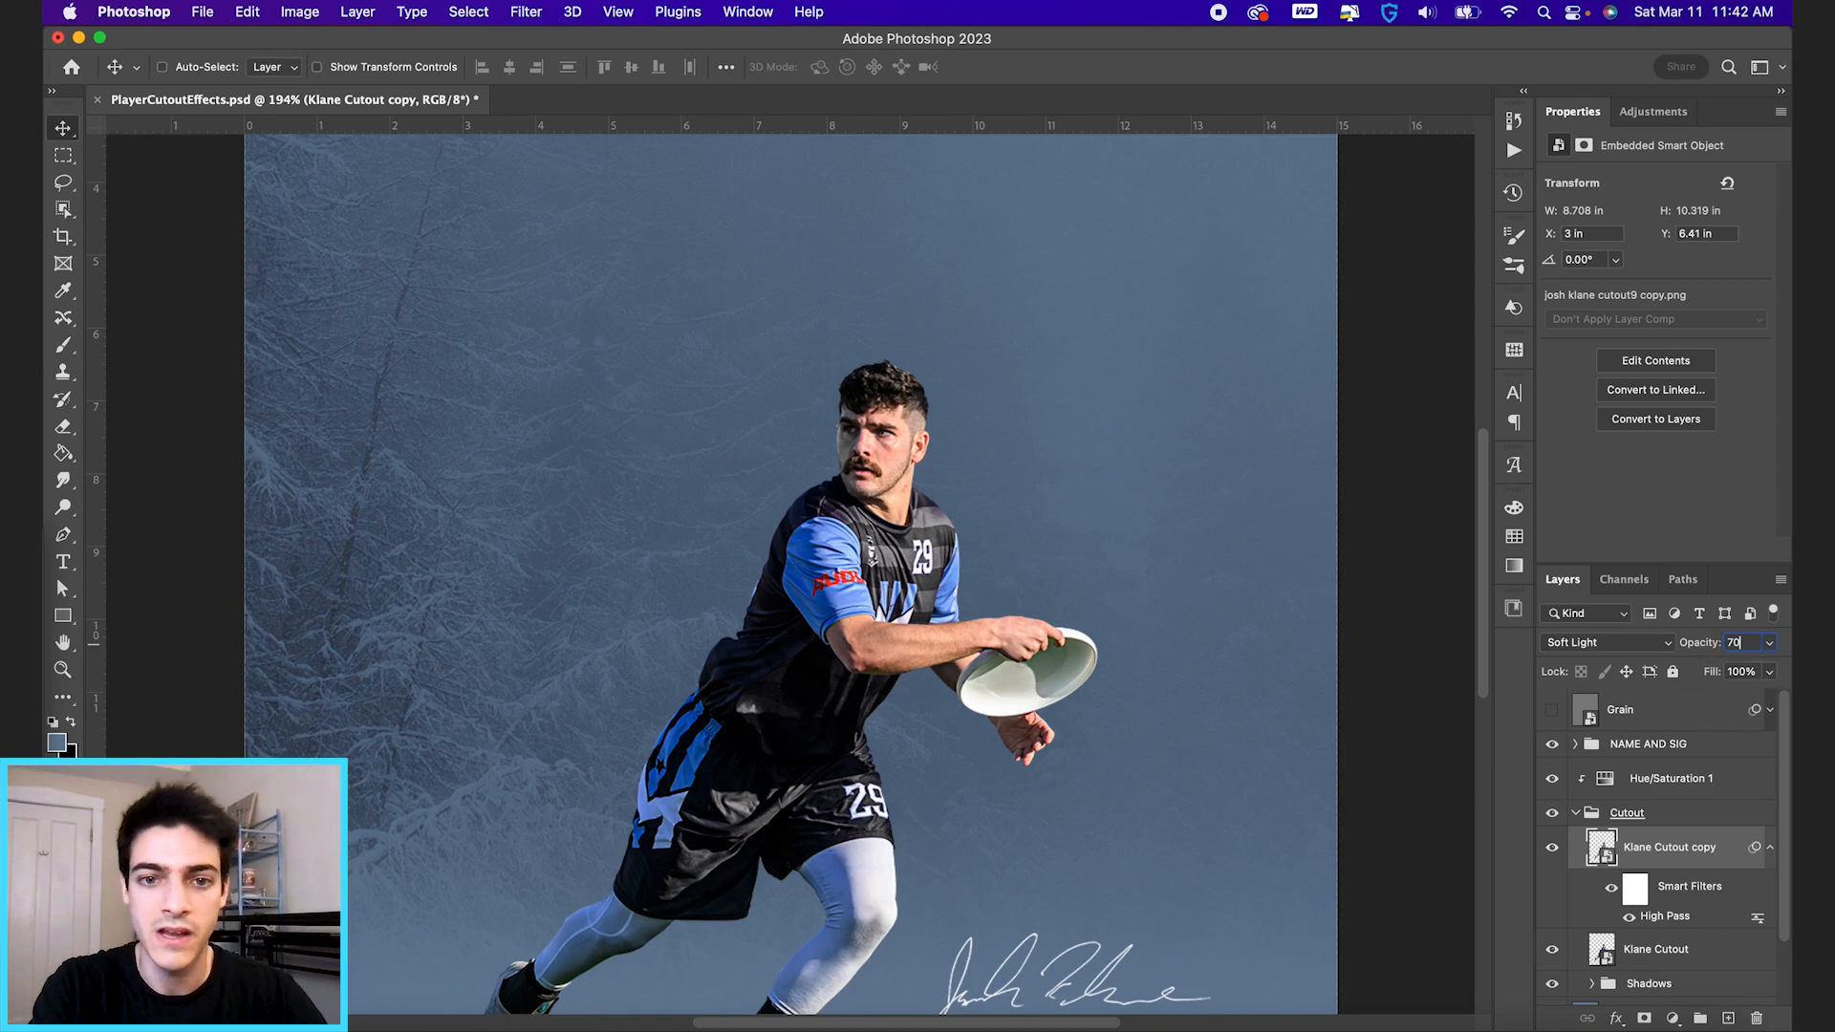
pyautogui.press('super+0')
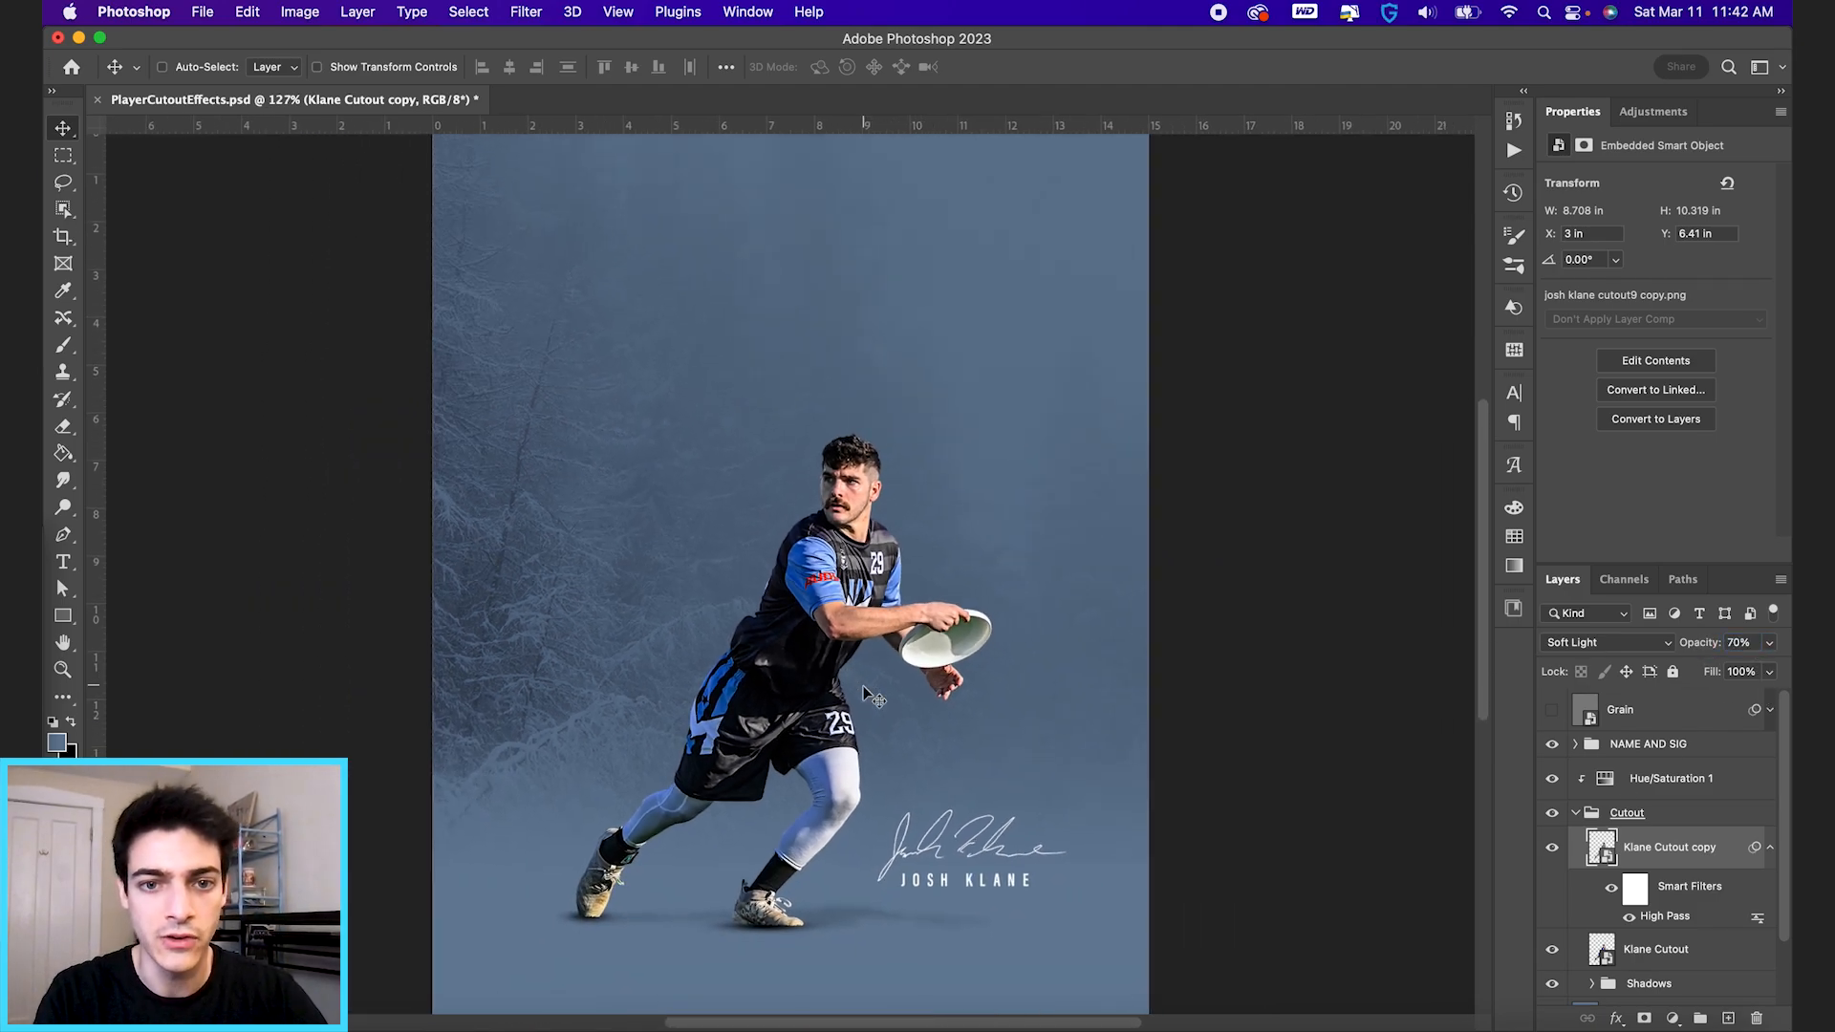
pyautogui.click(1553, 850)
pyautogui.click(1553, 849)
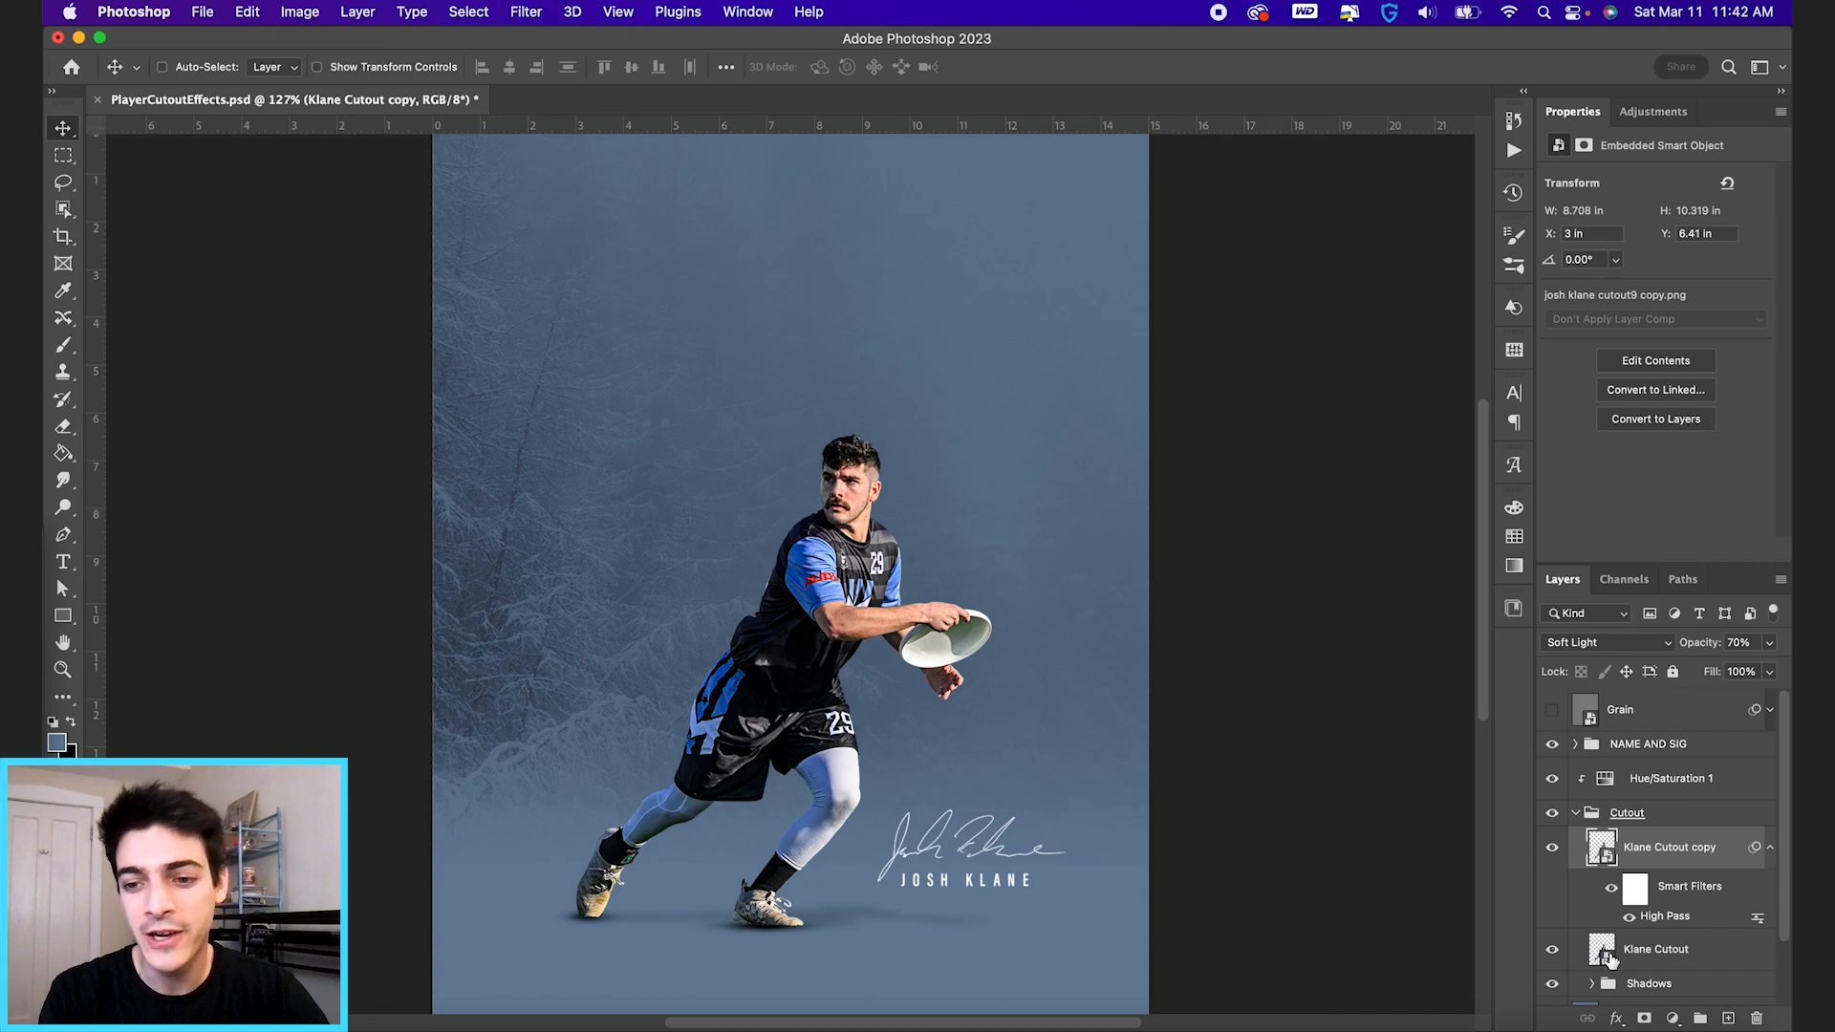
# Rename the filtered copy as High Pass and the original cutout layer as Initial Cutout.
pyautogui.click(1607, 957)
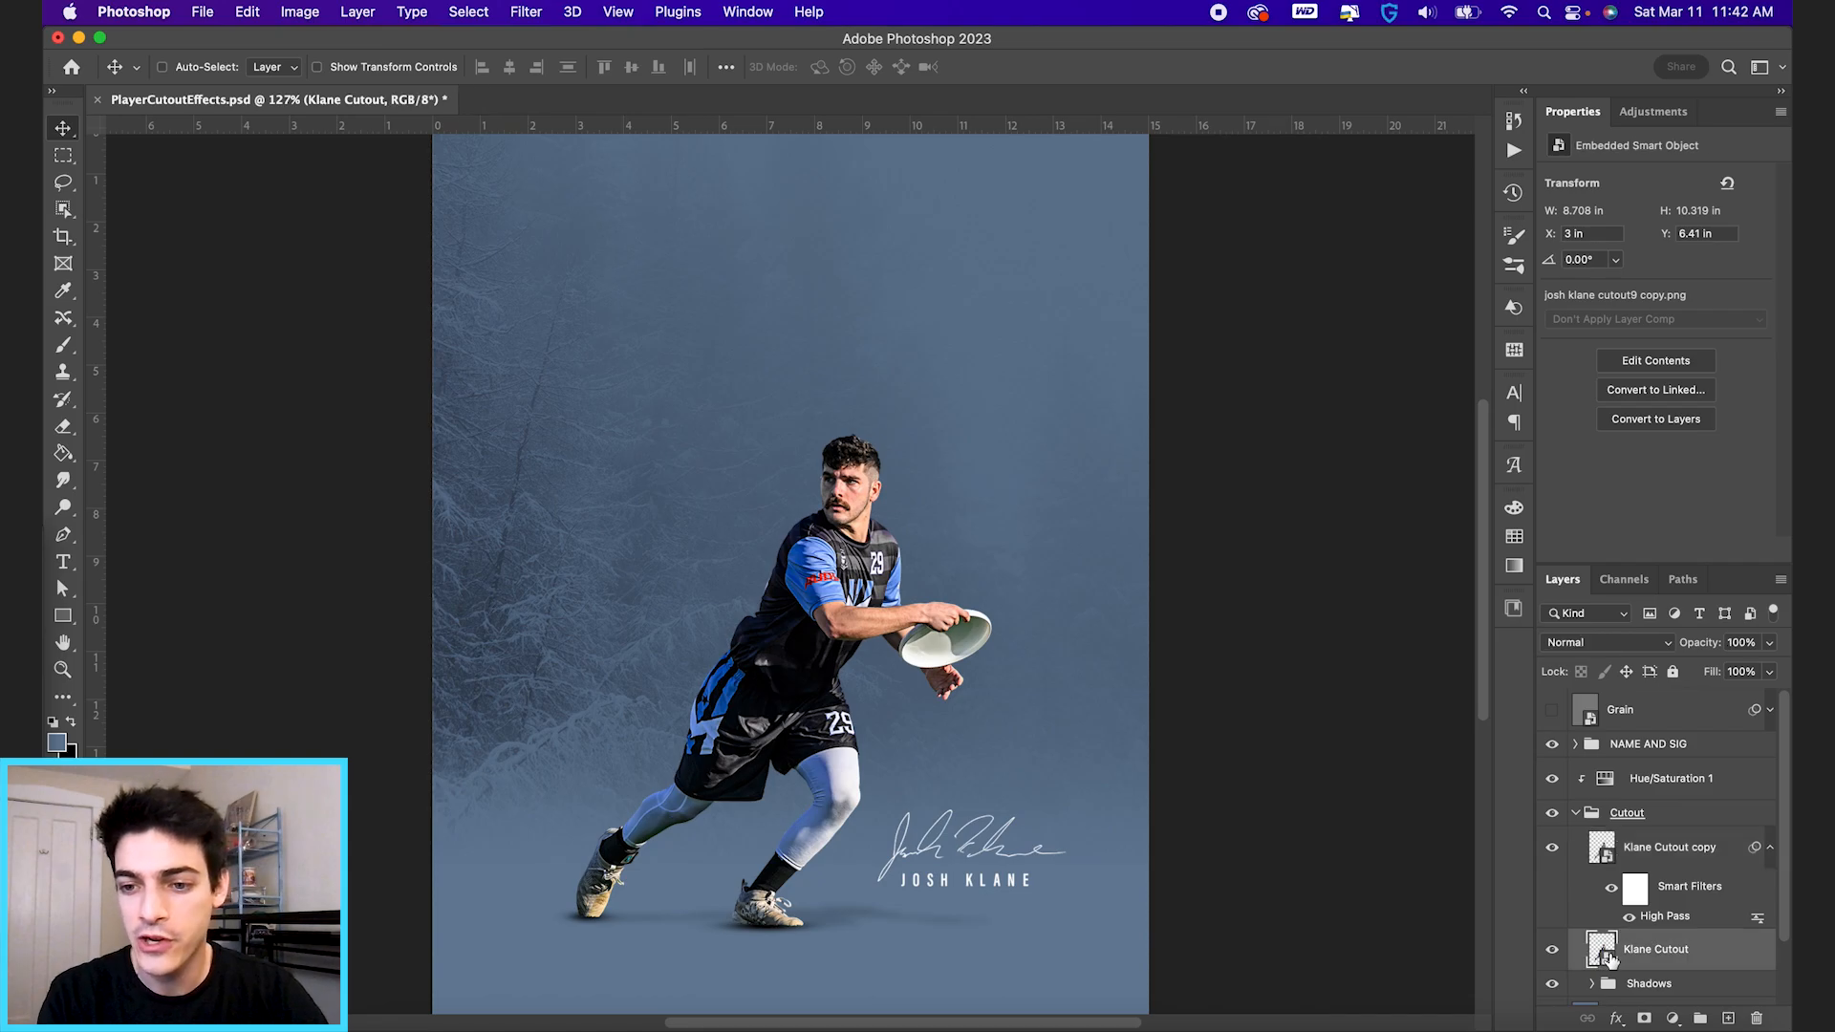
pyautogui.doubleClick(1655, 848)
pyautogui.write('High Pas')
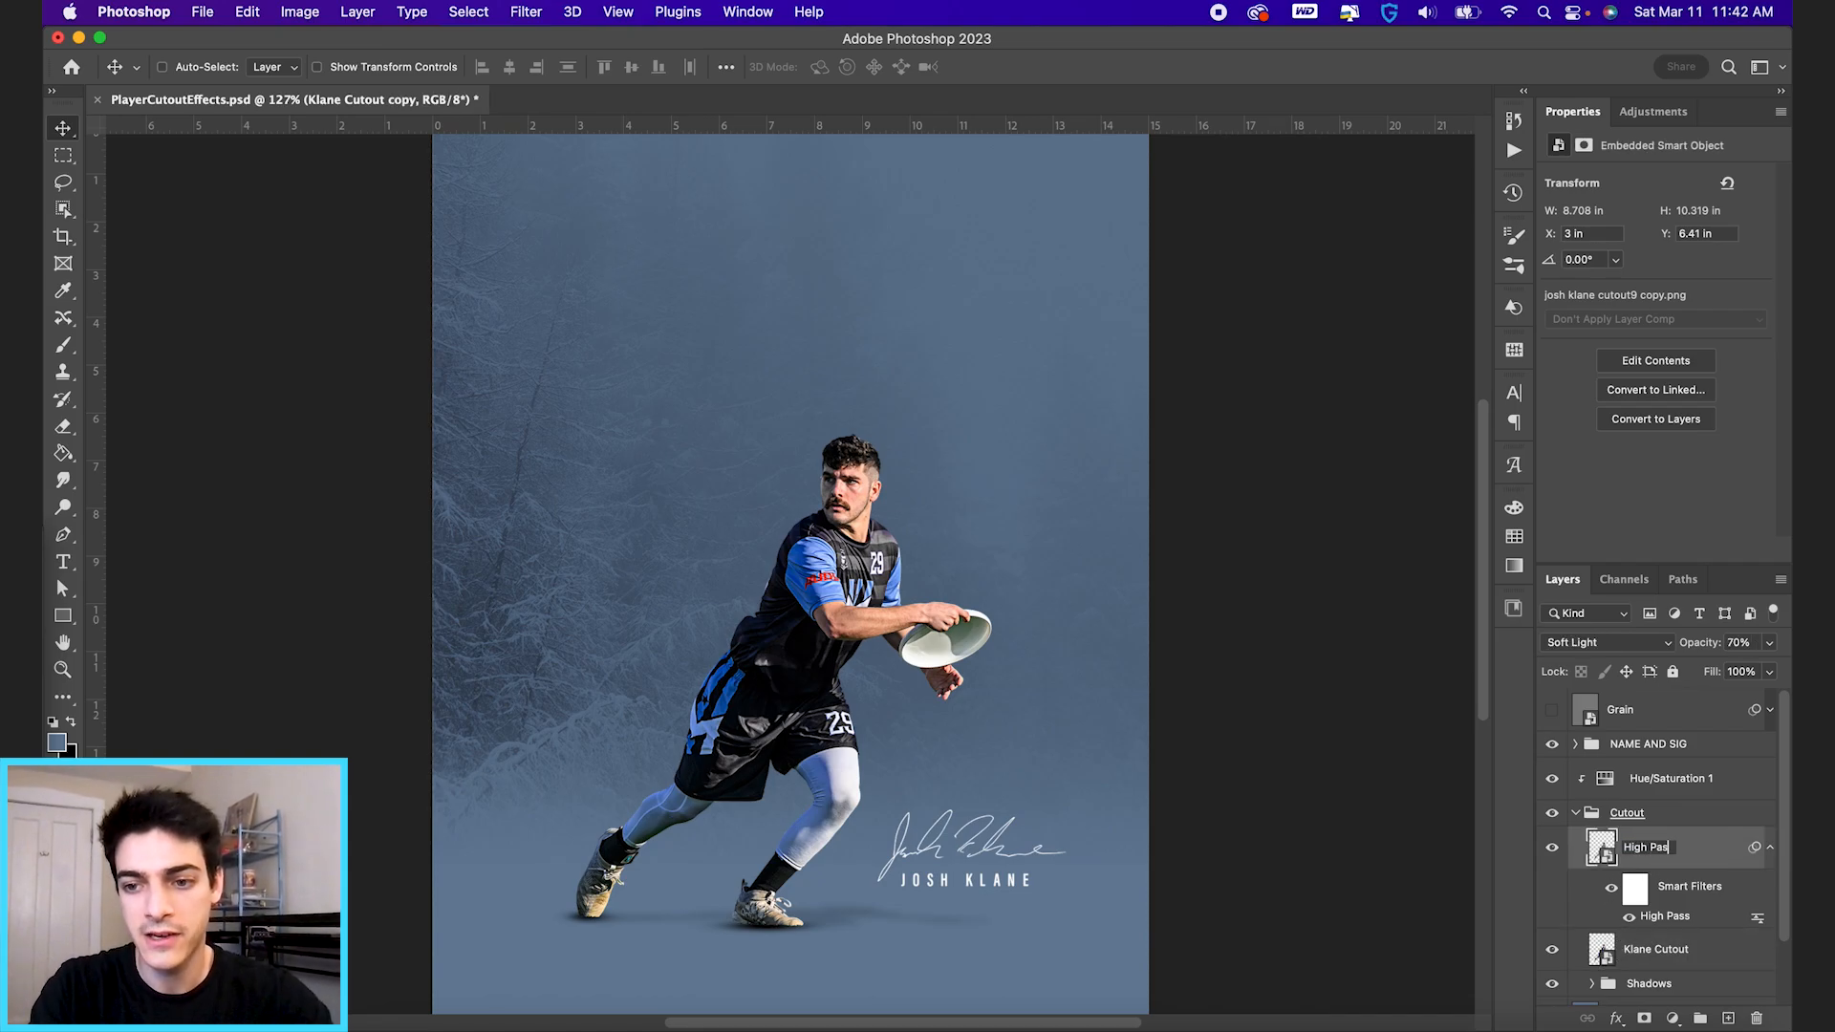
pyautogui.write('s')
pyautogui.press('Return')
pyautogui.doubleClick(1652, 950)
pyautogui.write('Ini')
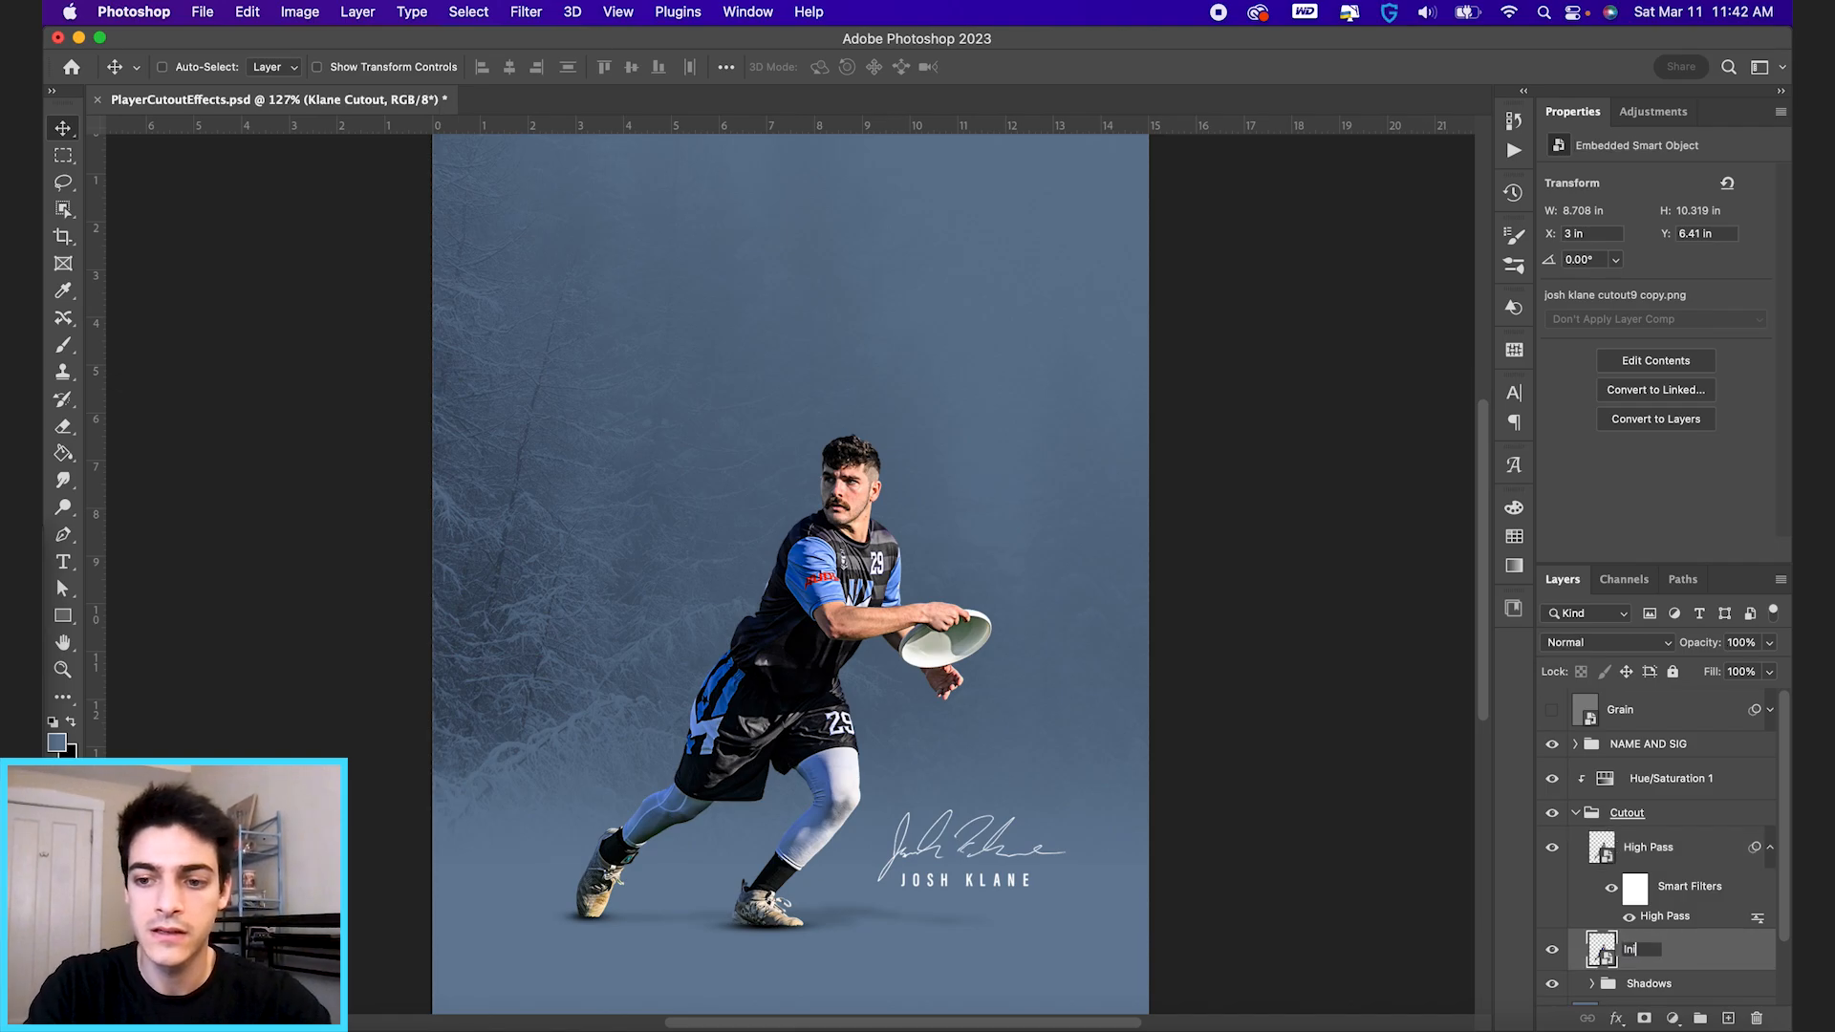
pyautogui.write('tial Cutout')
pyautogui.press('Return')
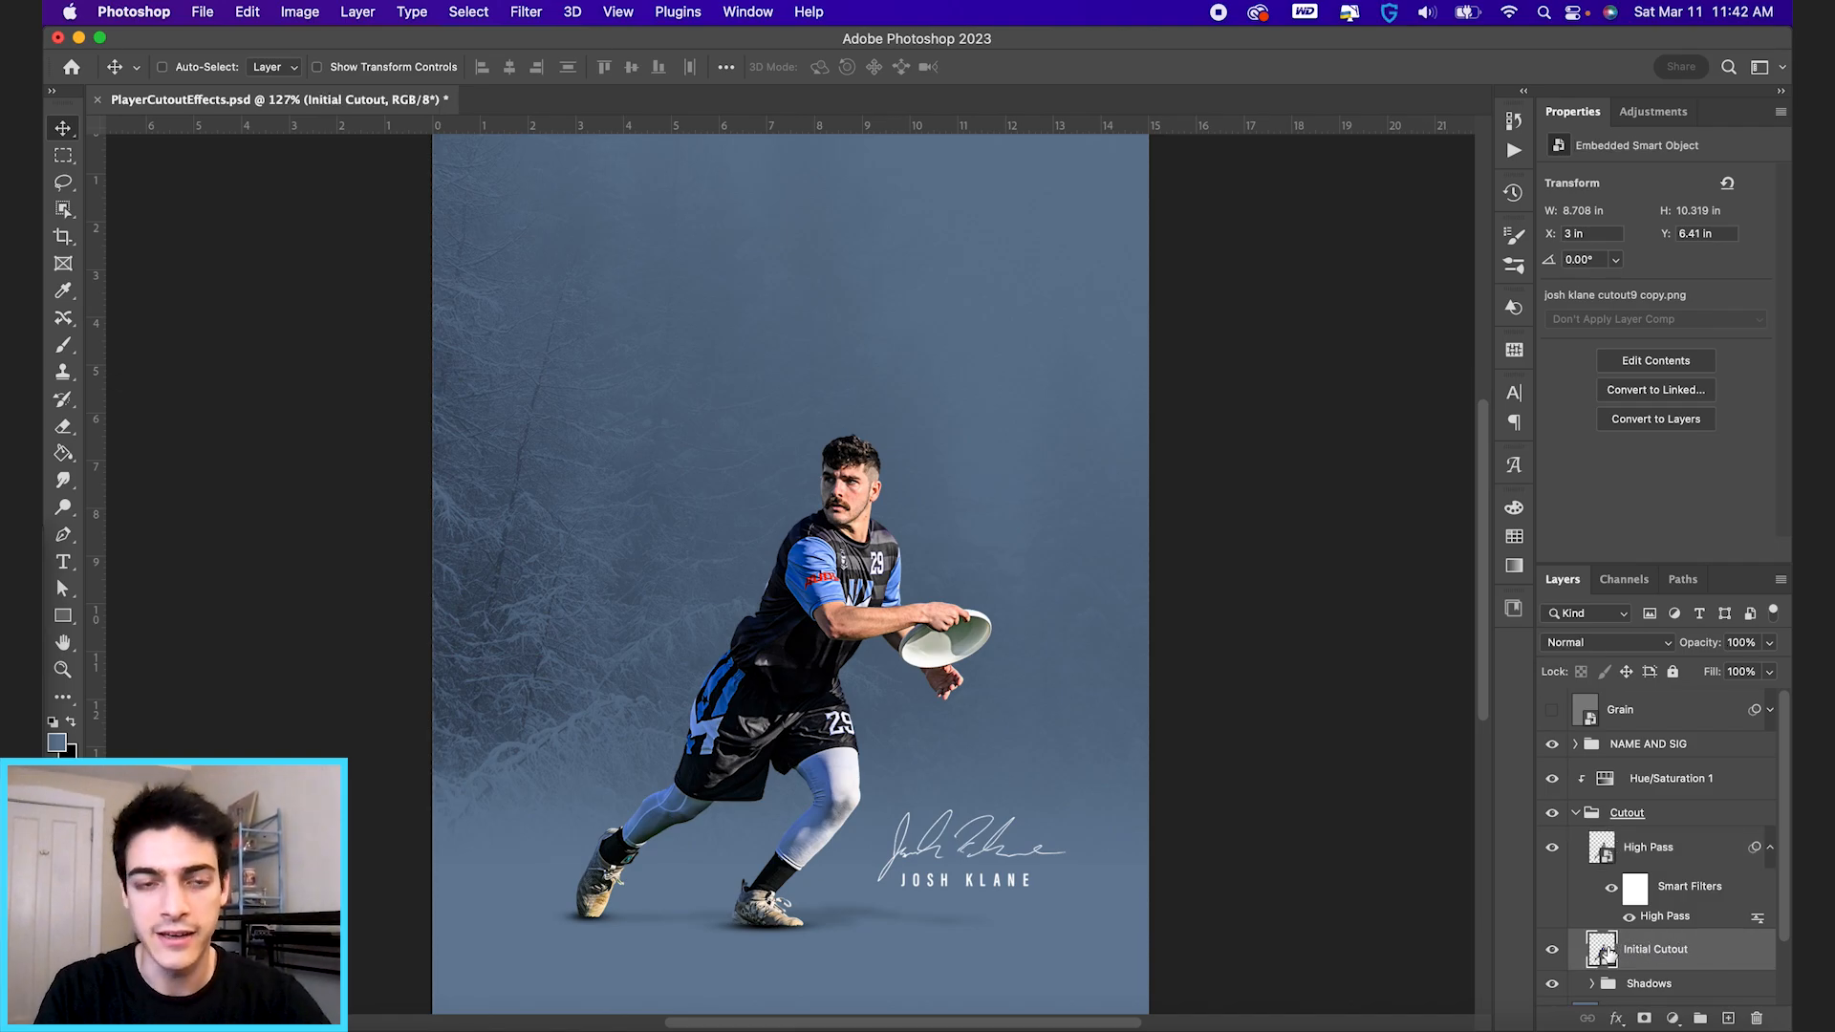
# Open the Initial Cutout layer in the Camera Raw Filter and set Exposure +0.15, Contrast +7, Highlights -16, Shadows +24, Whites +18 and Blacks -7.
pyautogui.click(527, 11)
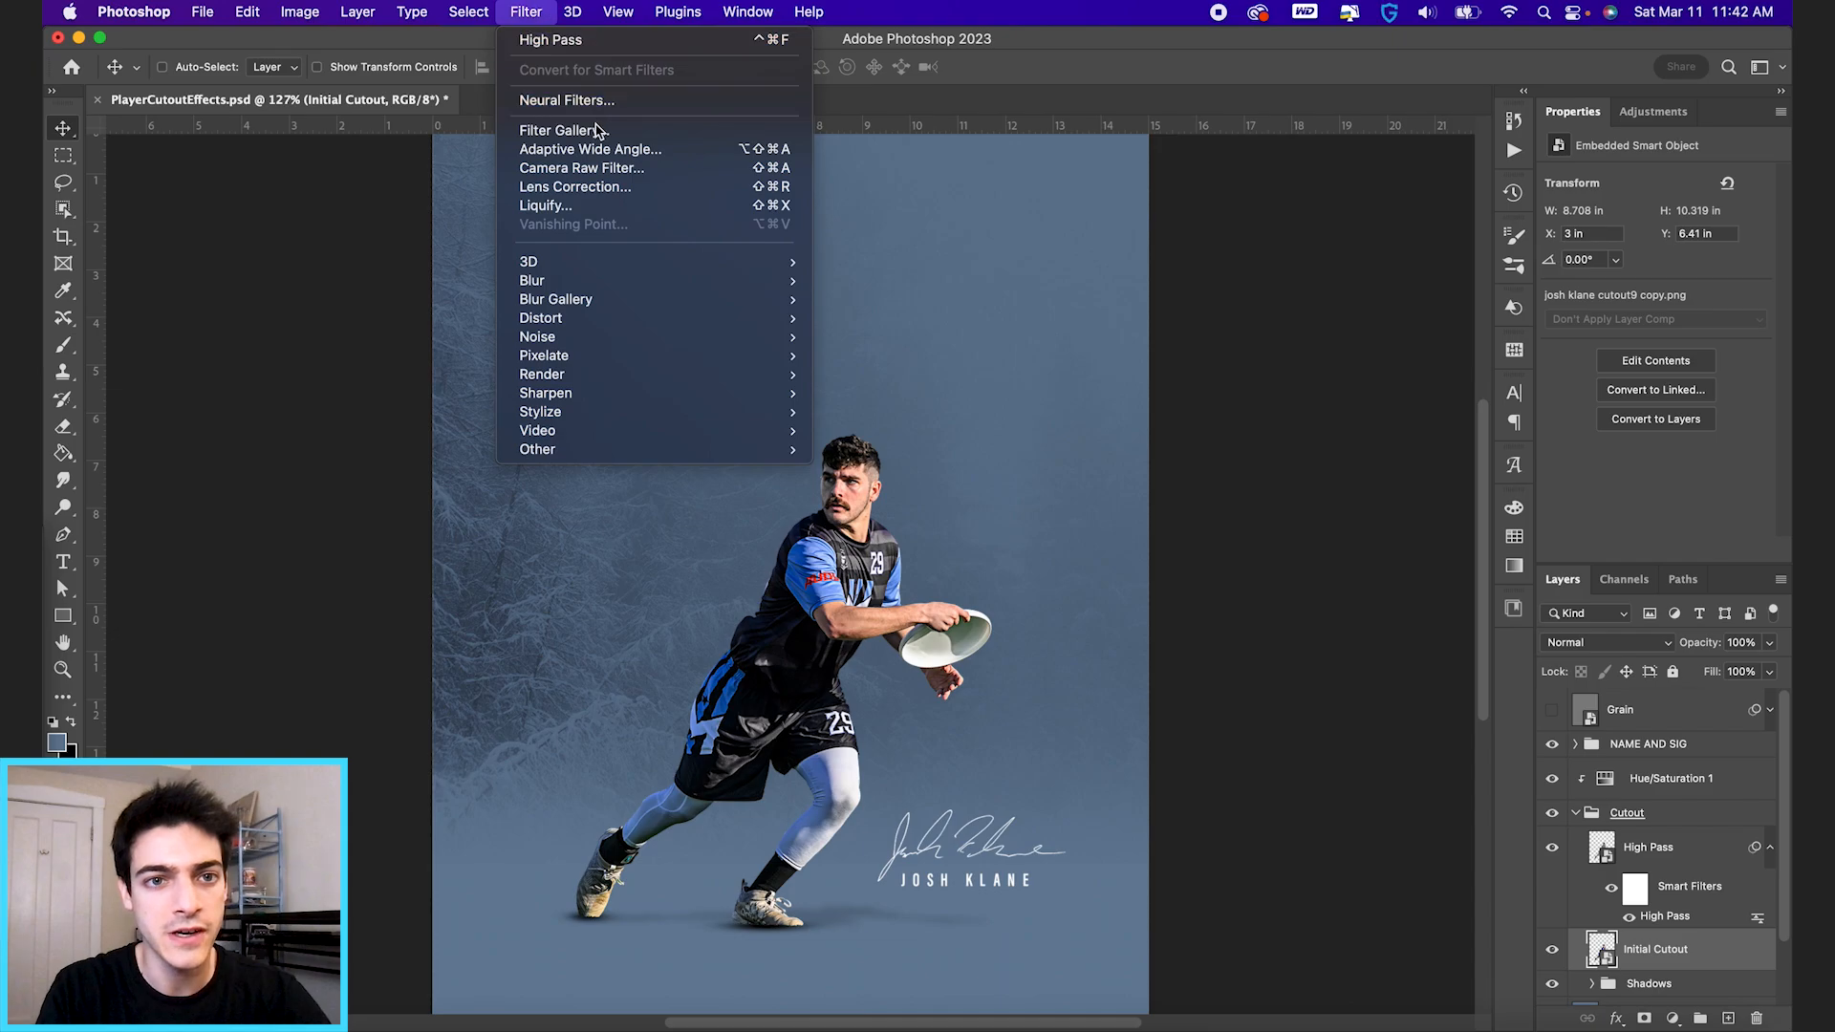
pyautogui.click(612, 172)
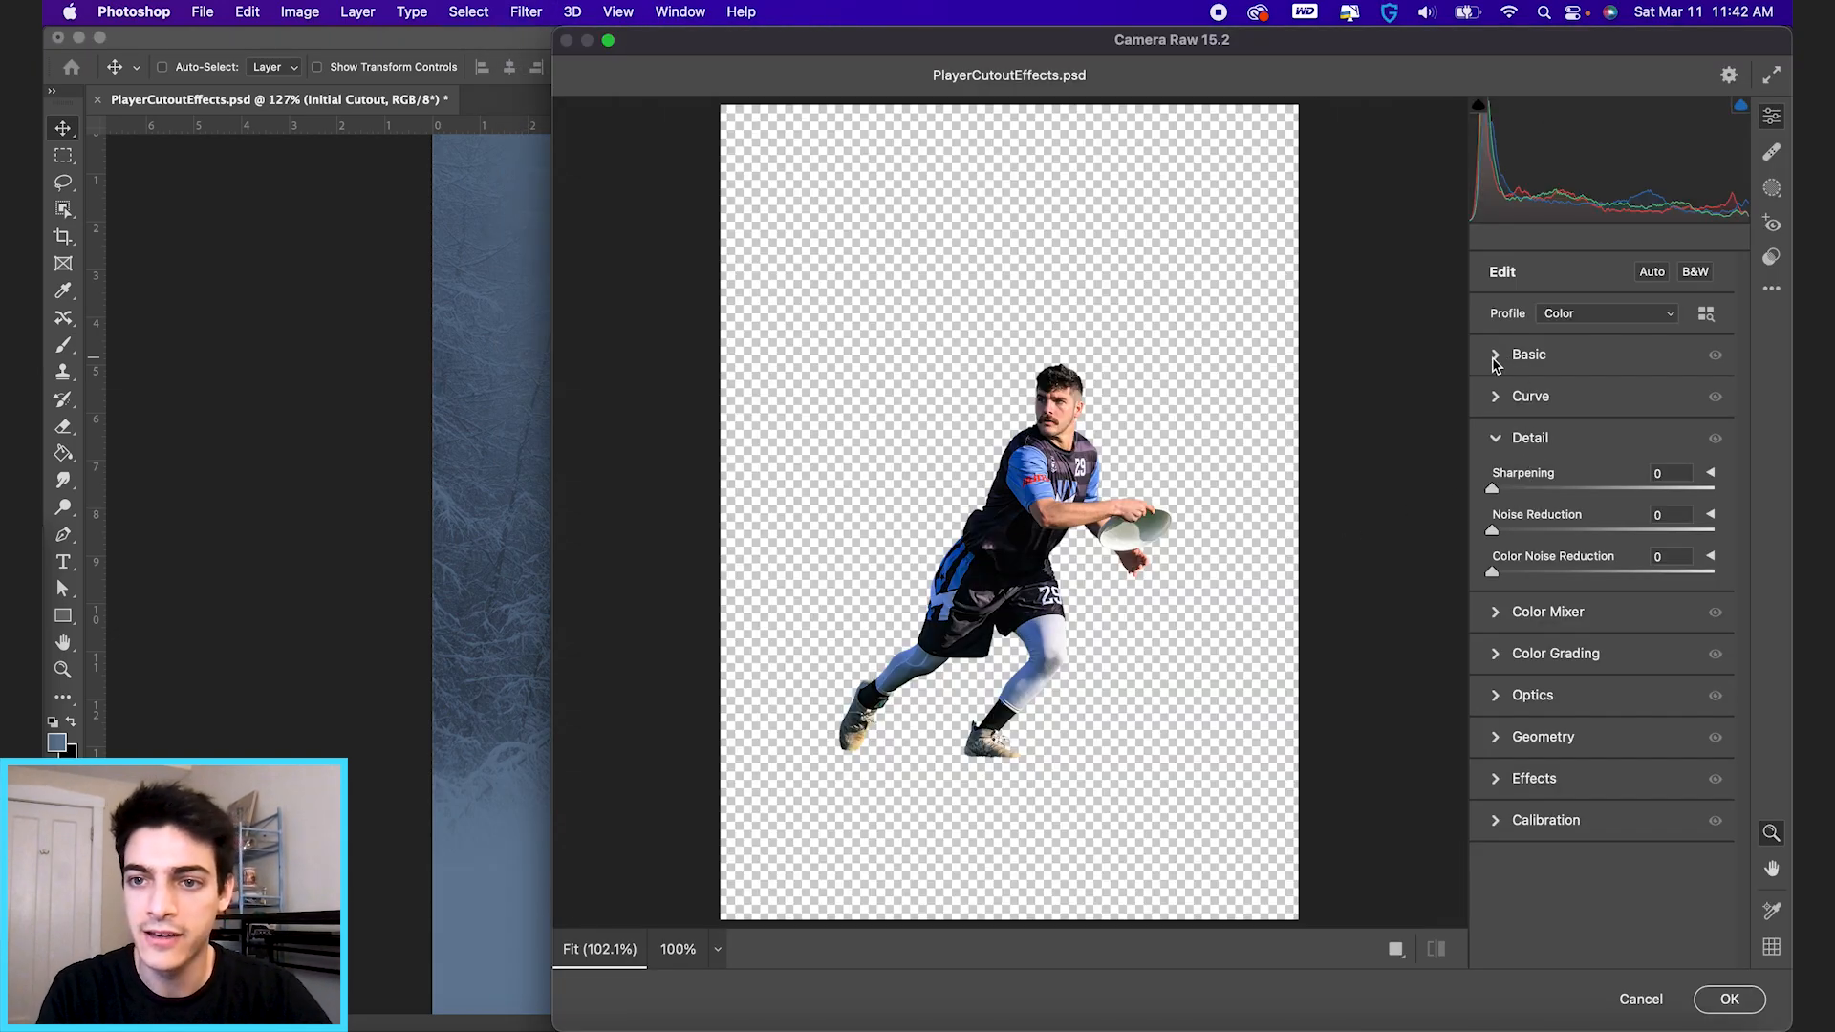
pyautogui.click(1497, 357)
pyautogui.moveTo(1604, 524); pyautogui.dragTo(1596, 684)
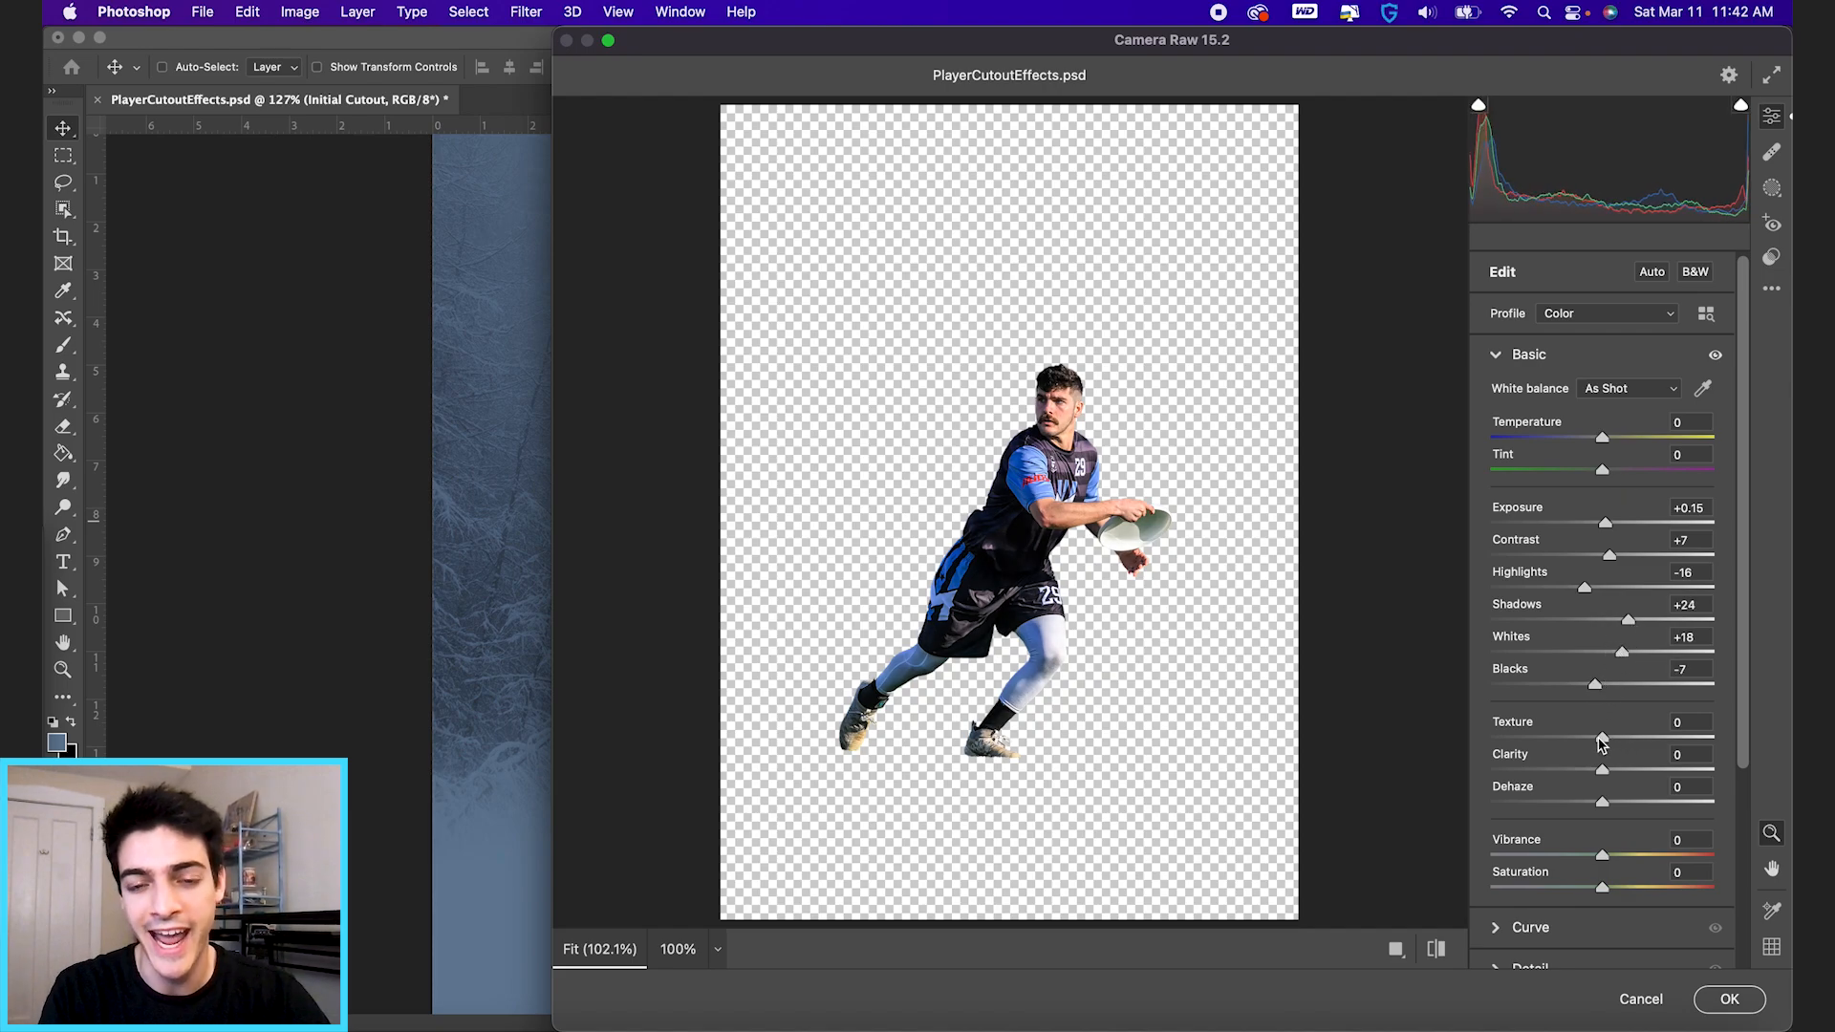
# Set Texture to +33 and Clarity to +37, apply the Camera Raw Filter, and compare the cutout with its smart filter off and on.
pyautogui.moveTo(1606, 742); pyautogui.dragTo(1640, 770)
pyautogui.scroll(5, 1092, 411)
pyautogui.click(1640, 744)
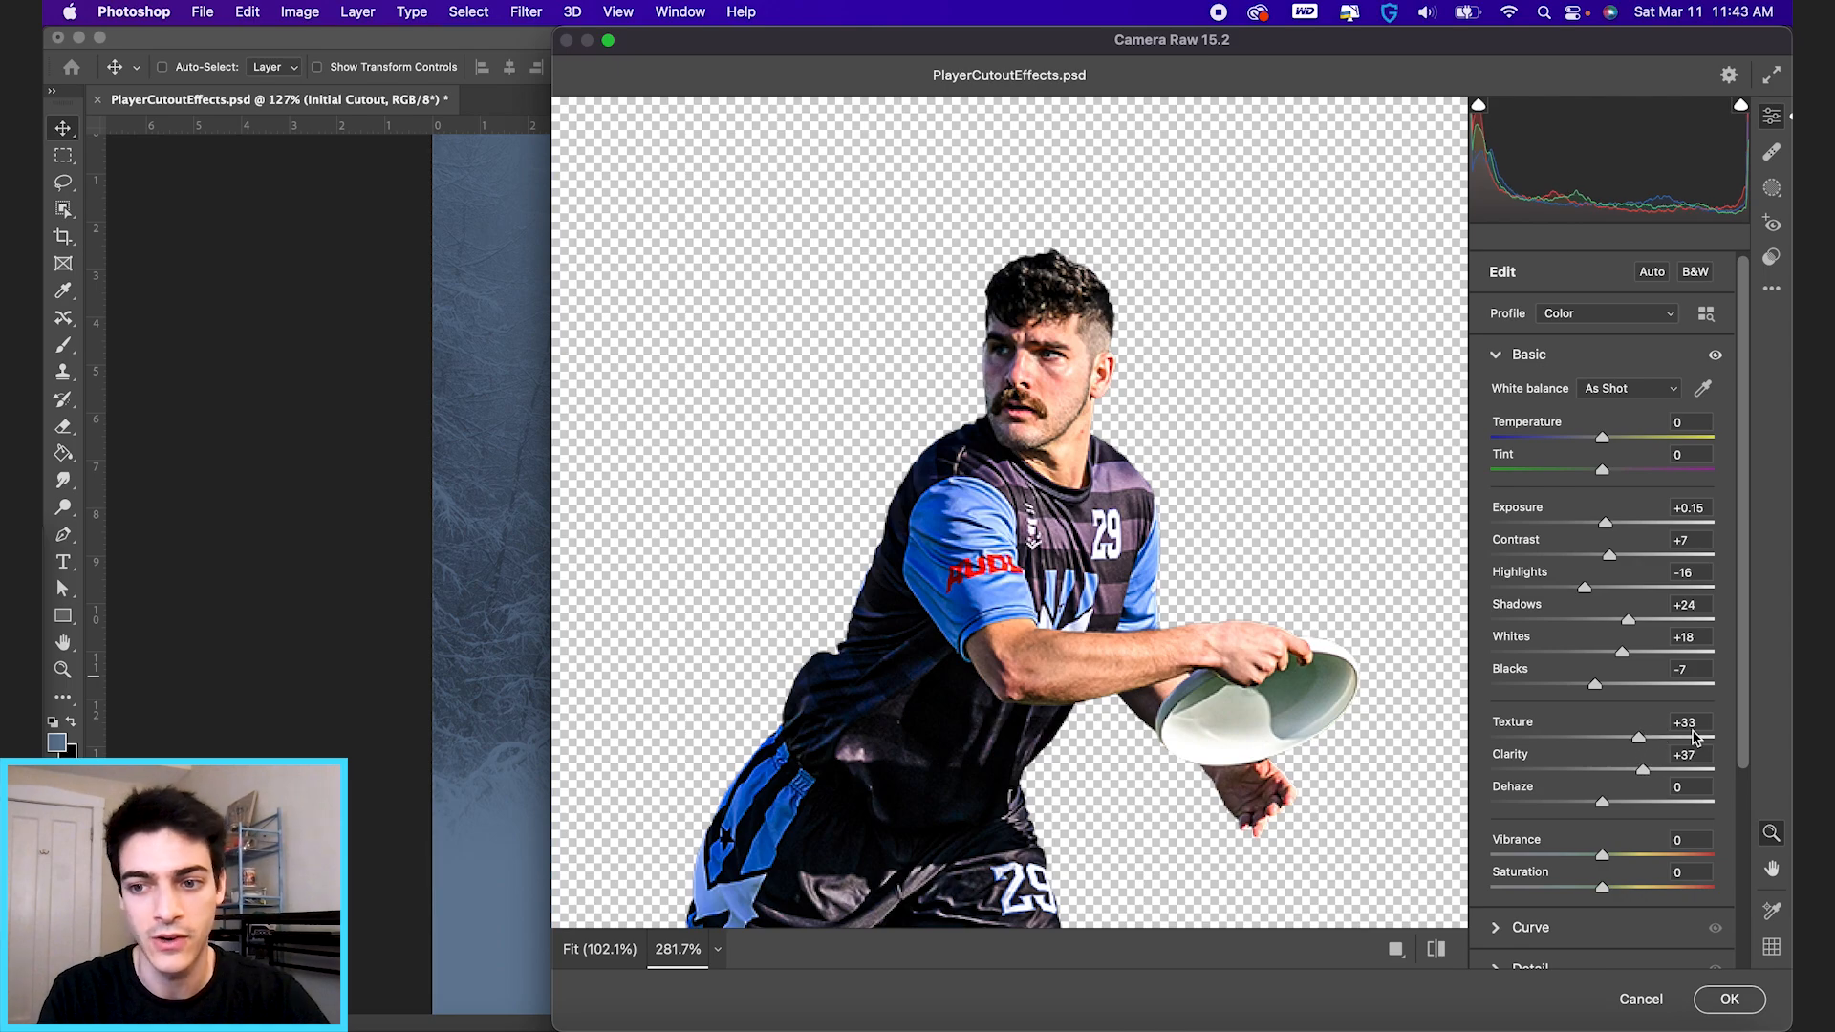
pyautogui.scroll(-1, 1667, 783)
pyautogui.scroll(-2, 1667, 782)
pyautogui.click(1733, 1011)
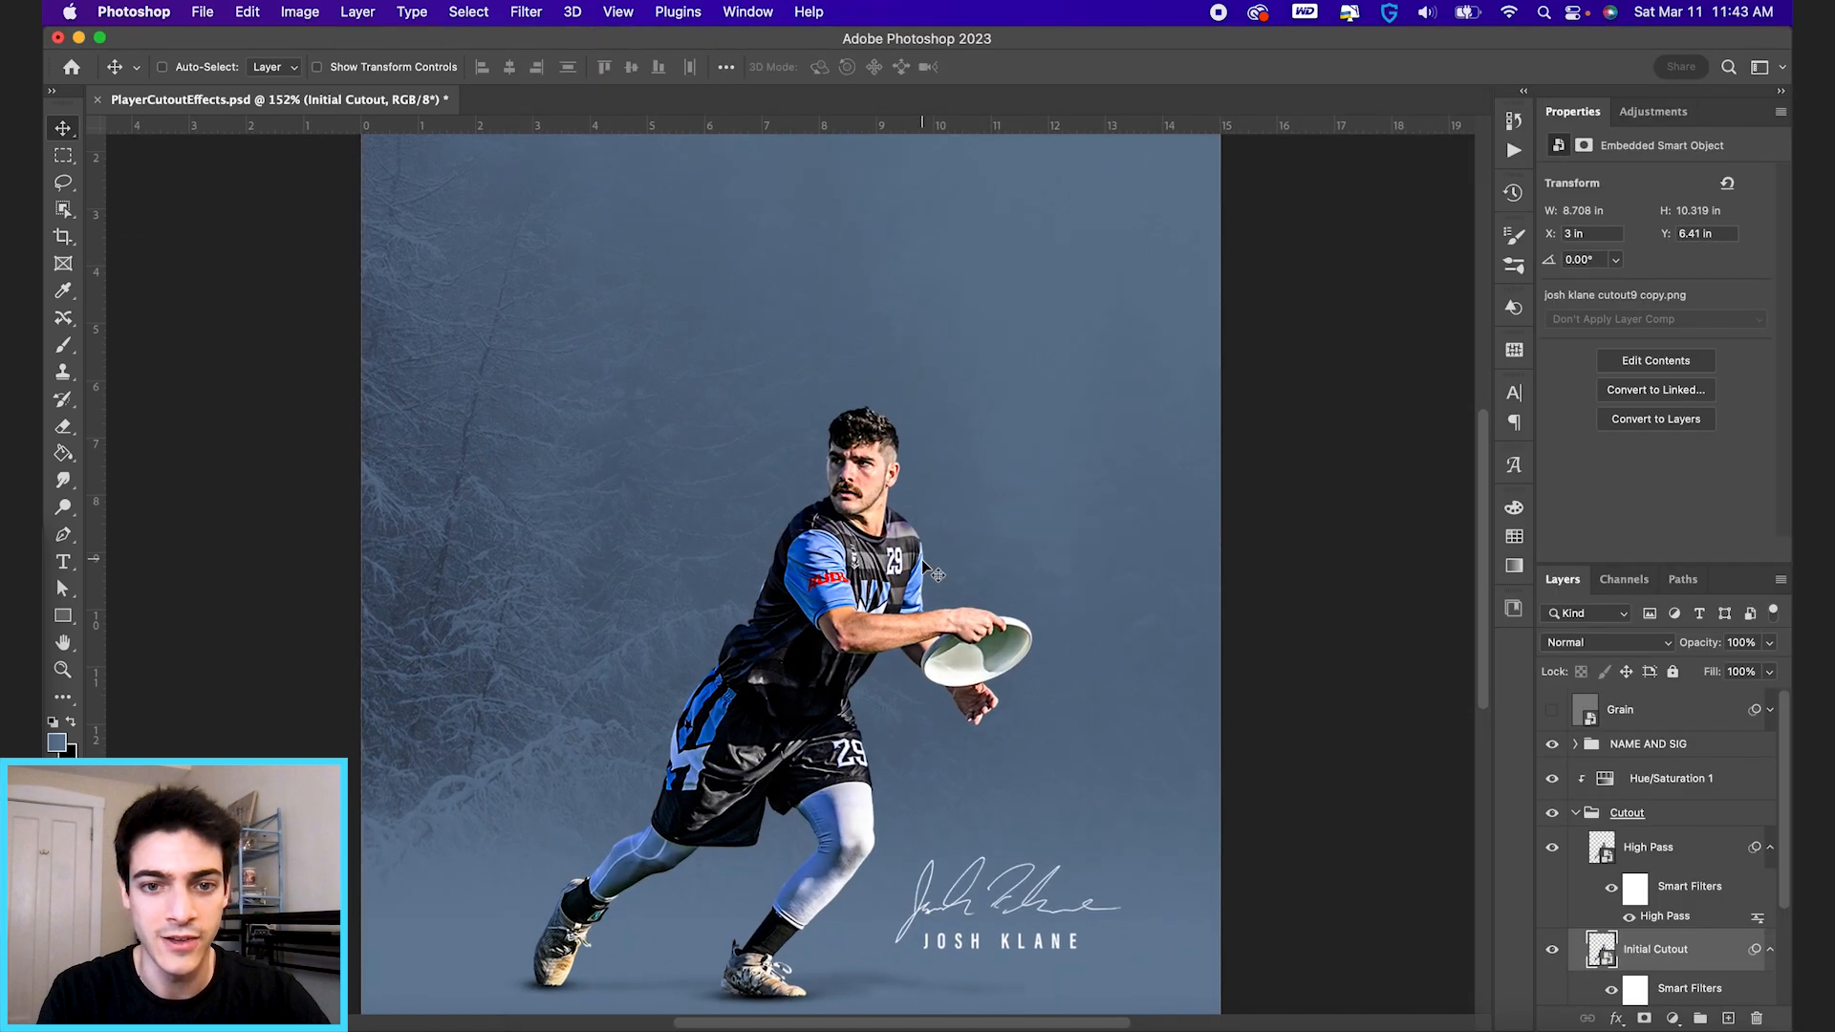
pyautogui.scroll(-3, 1658, 947)
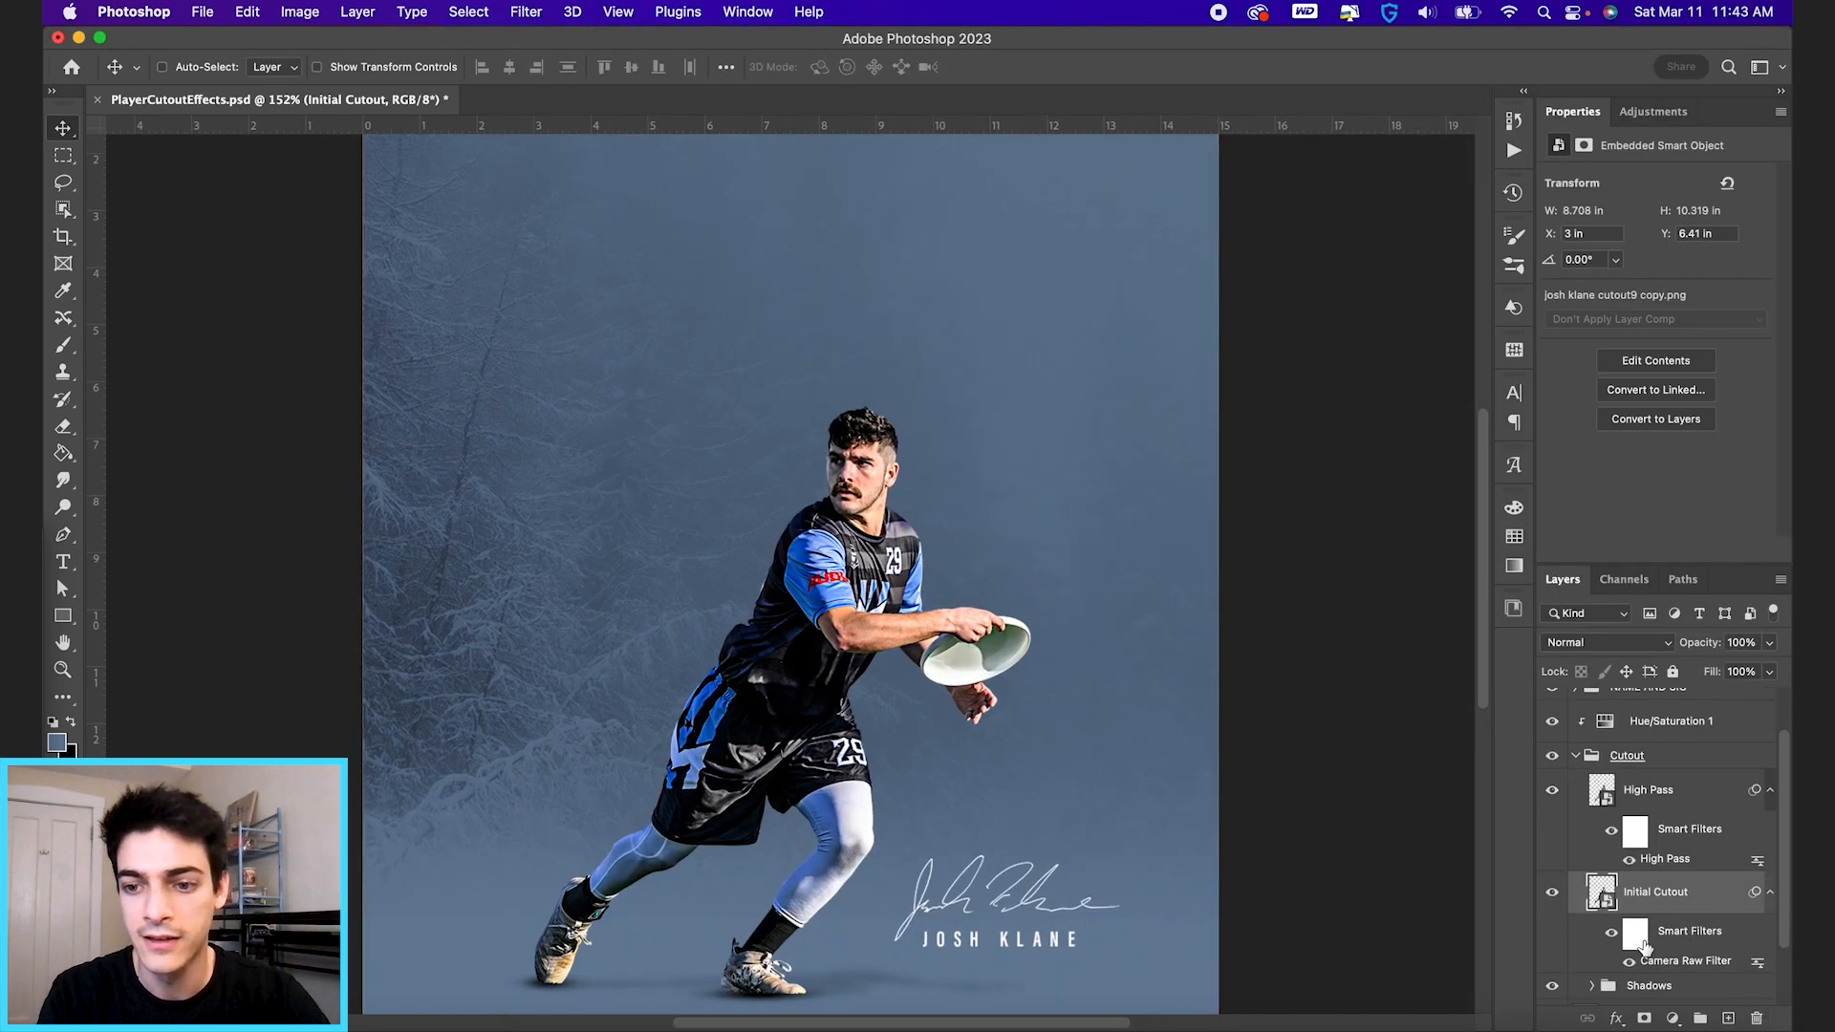
pyautogui.click(1613, 937)
pyautogui.click(1613, 937)
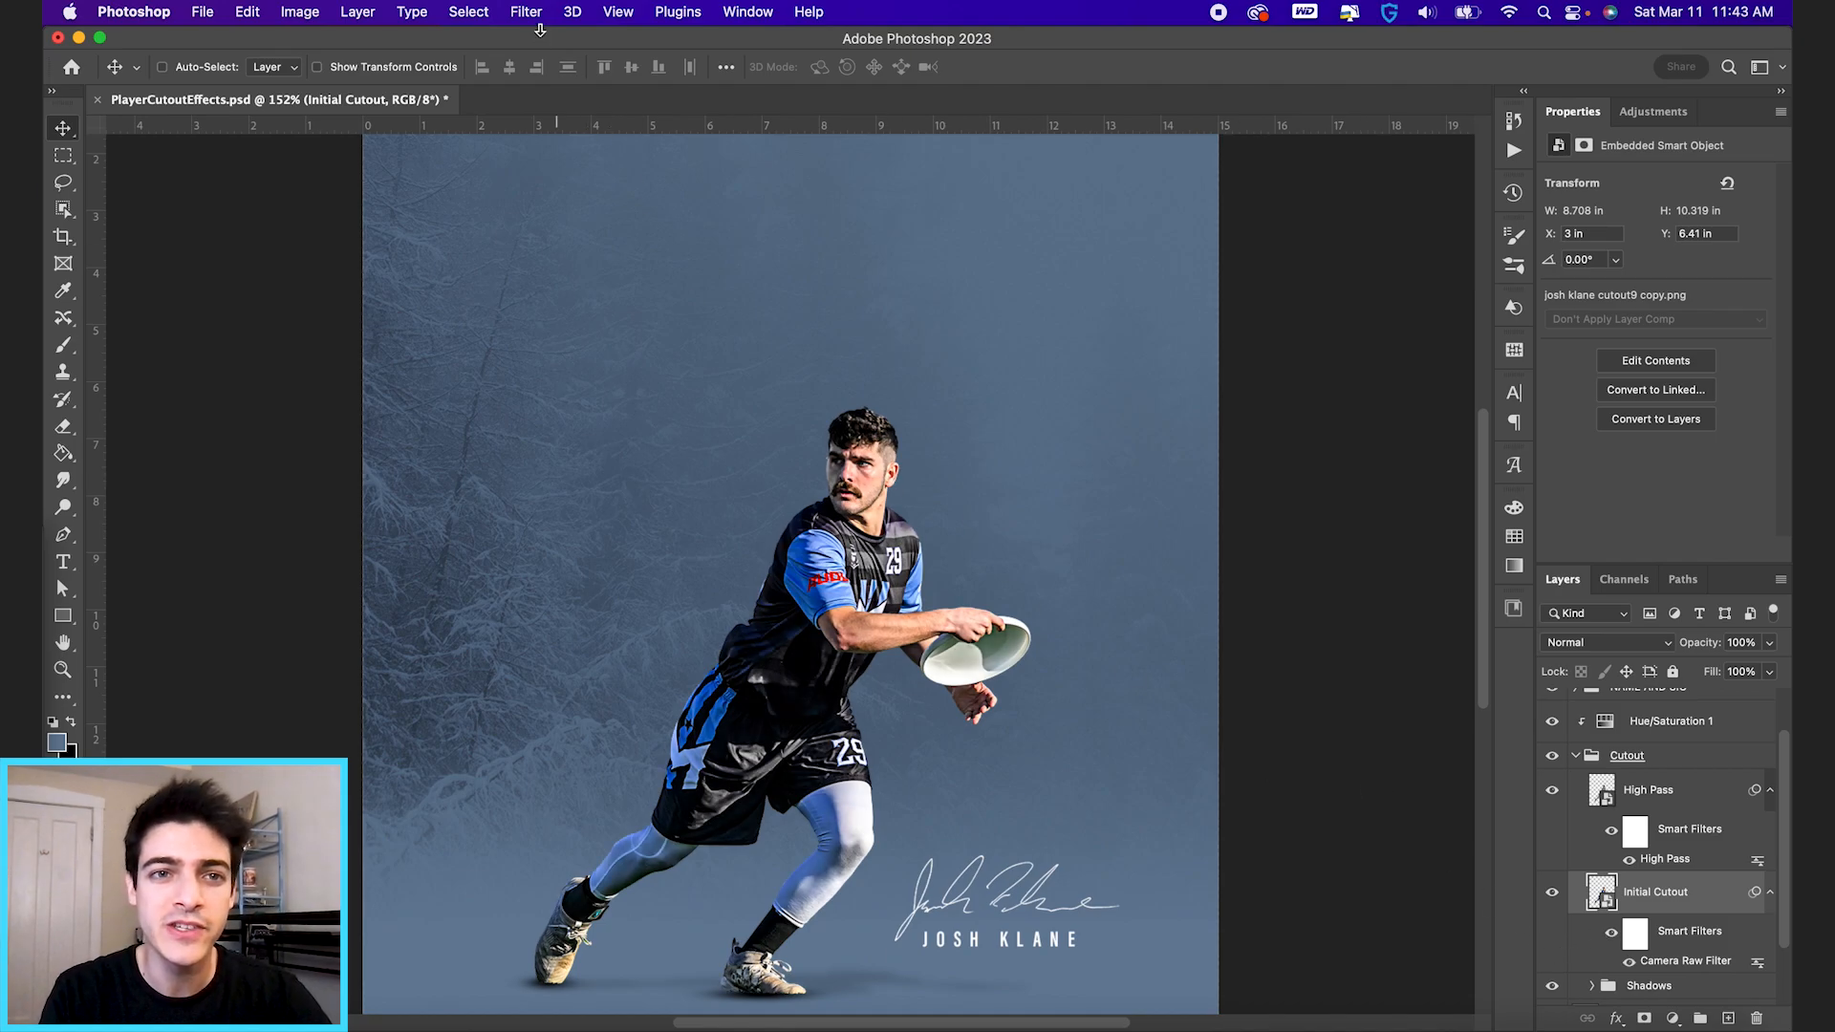
# Try Unsharp Mask on the Initial Cutout layer, trying different strengths down to Amount 17% and Radius 1.9 pixels, and cancel the filter.
pyautogui.click(522, 8)
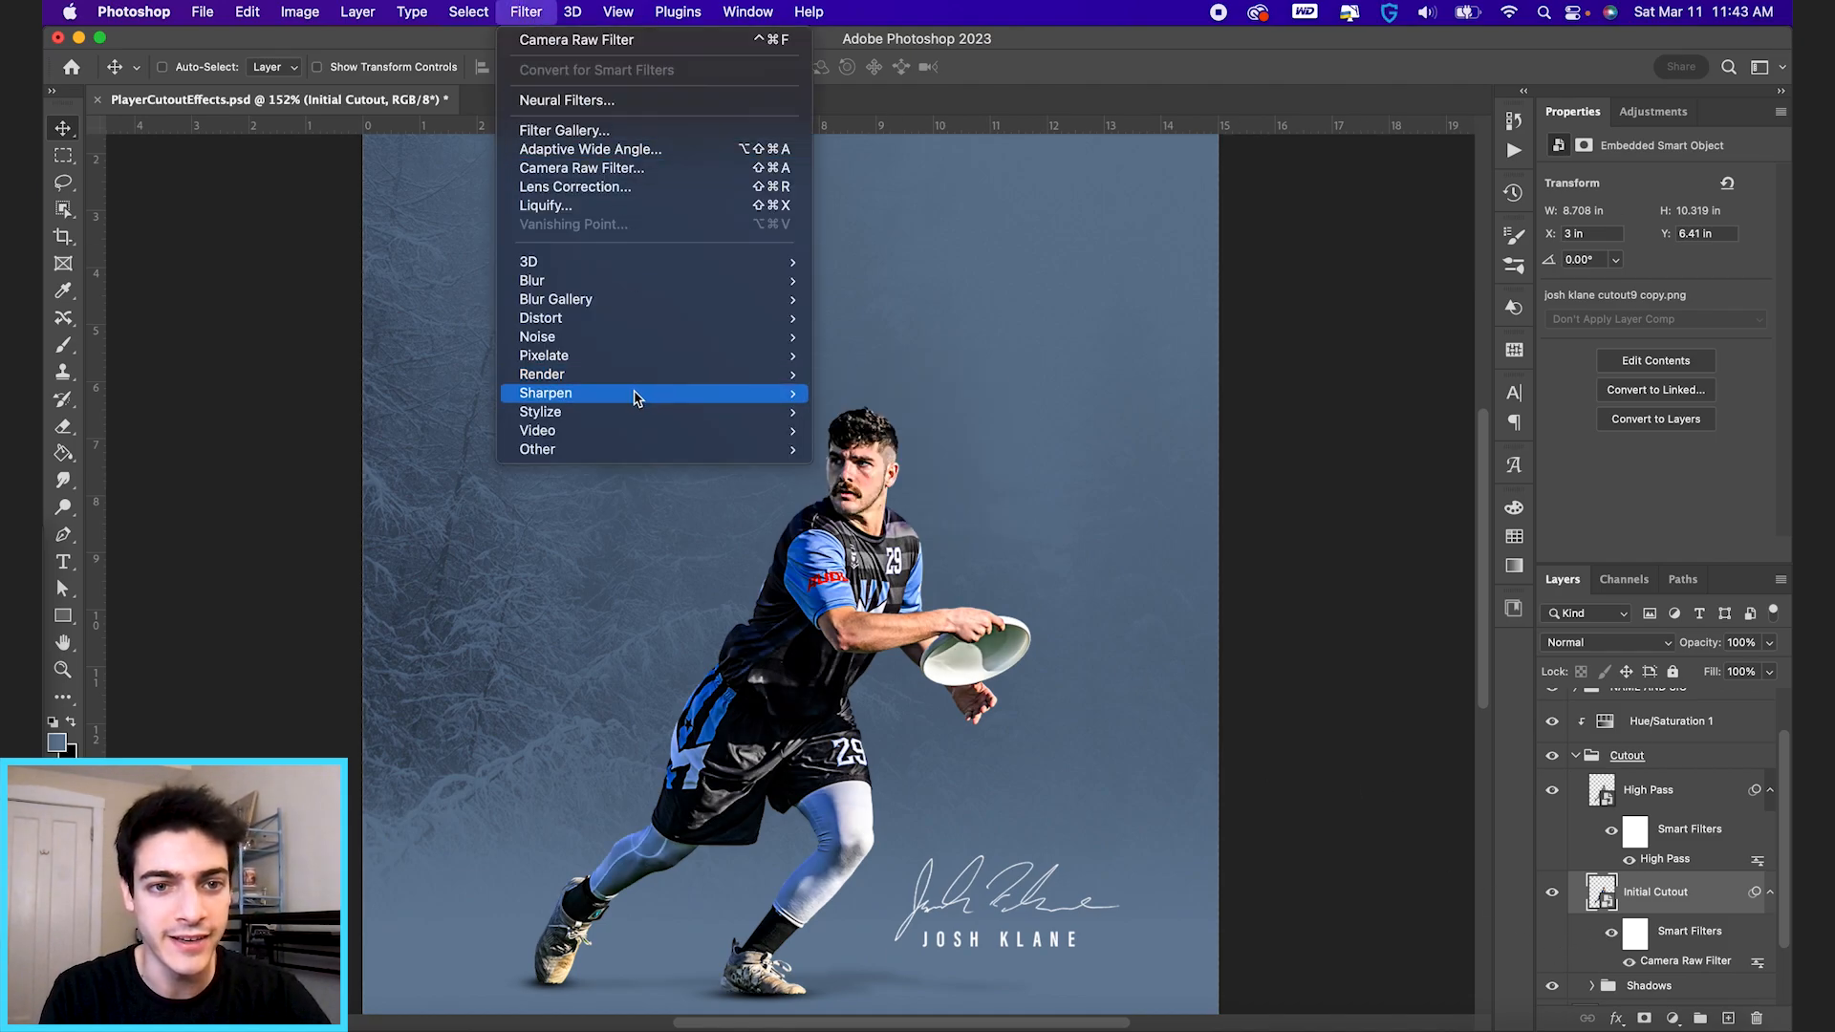
pyautogui.moveTo(636, 400)
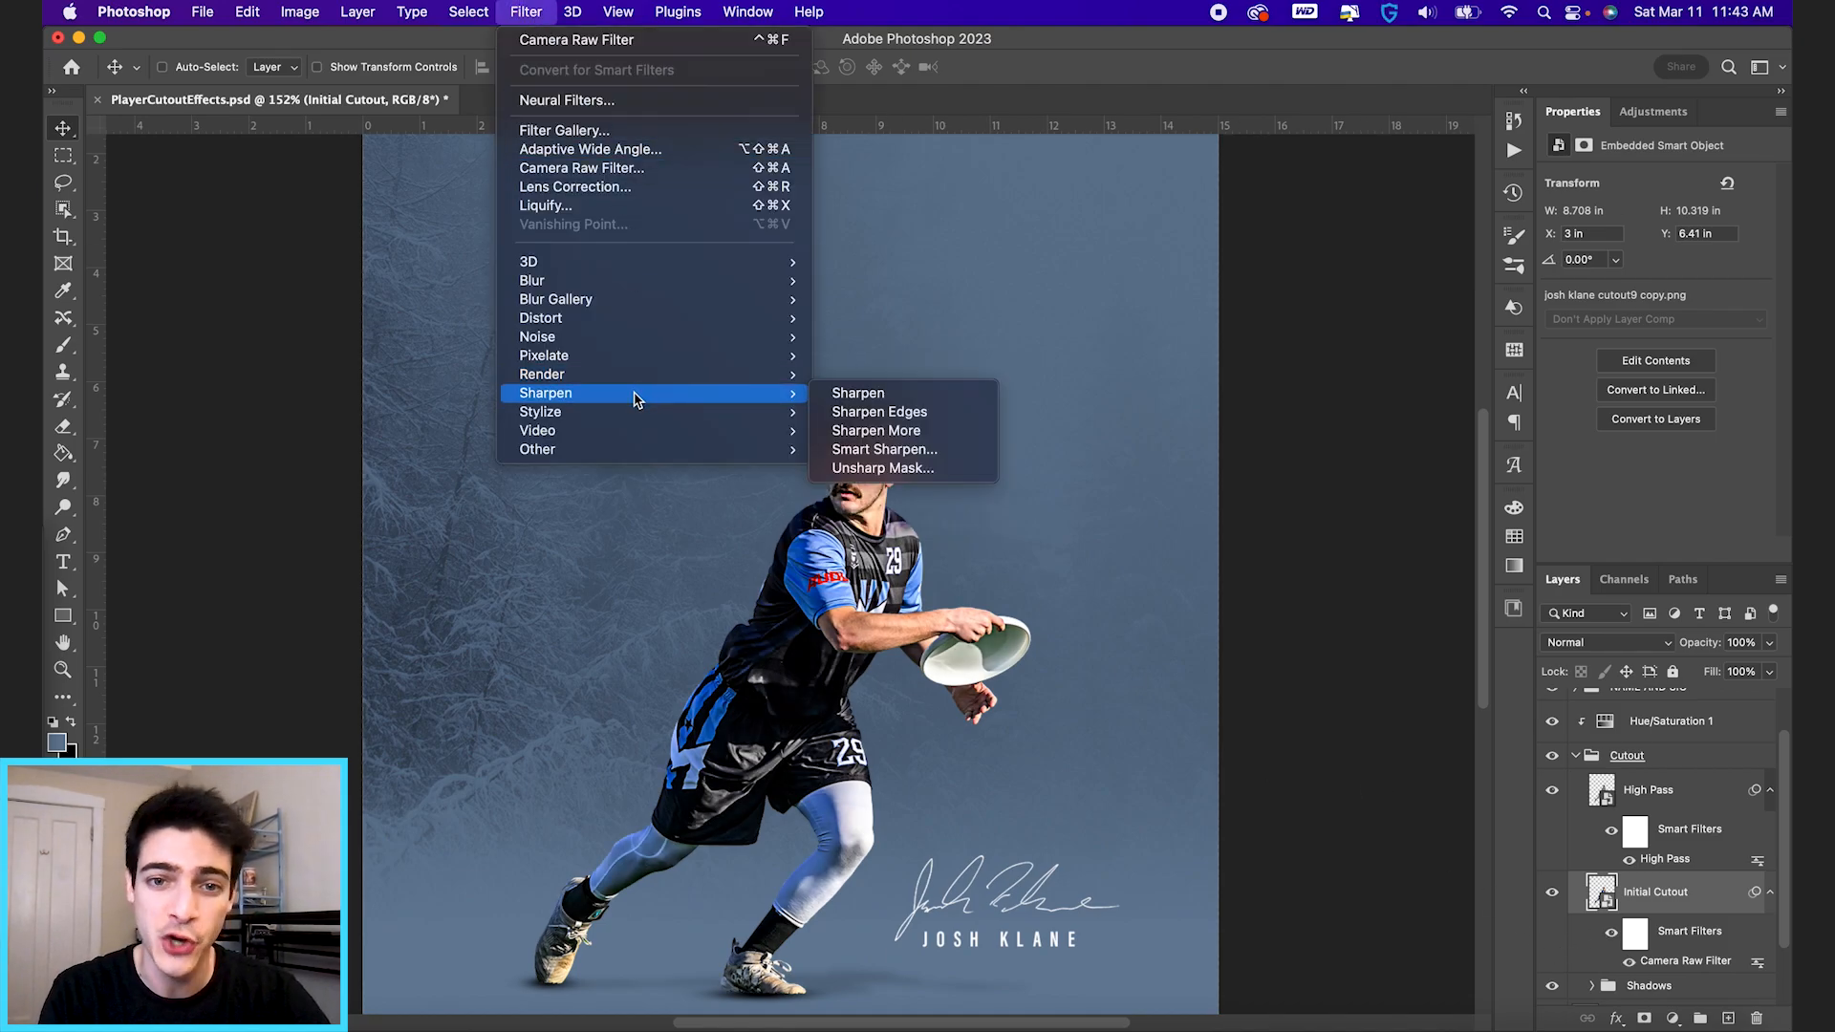
pyautogui.click(906, 469)
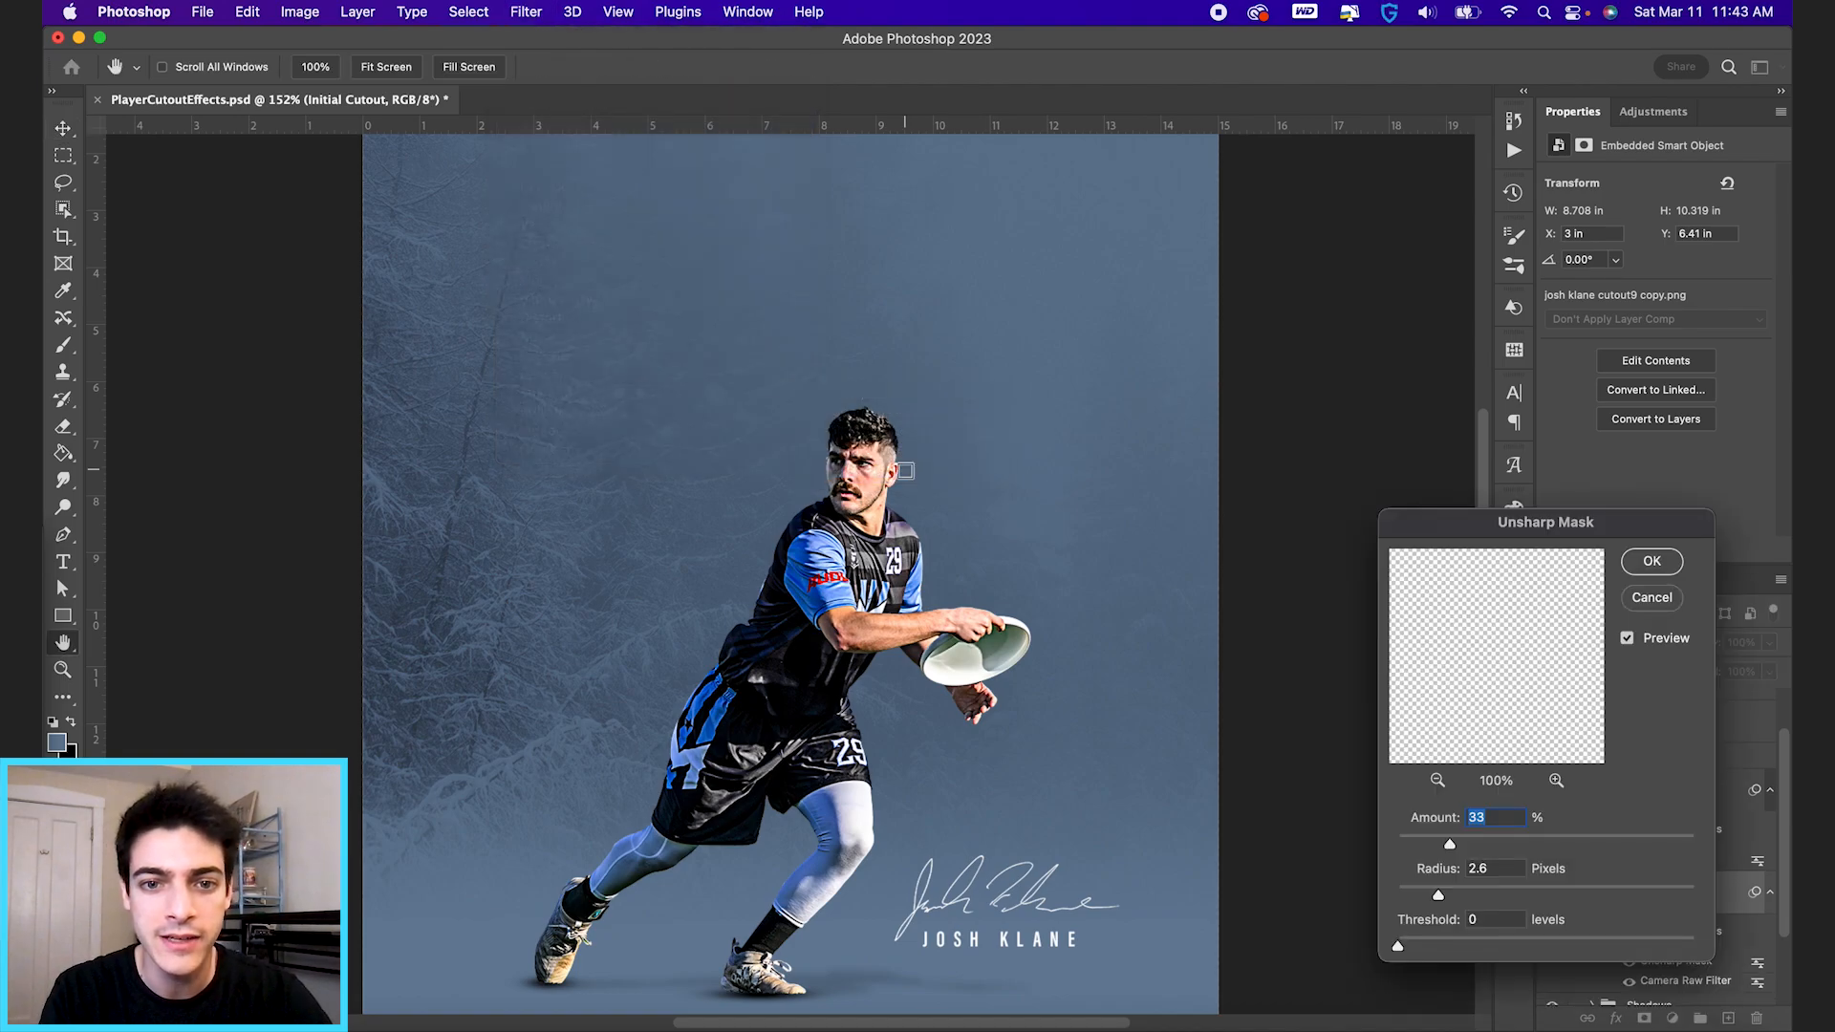
pyautogui.moveTo(1451, 847); pyautogui.dragTo(1498, 897)
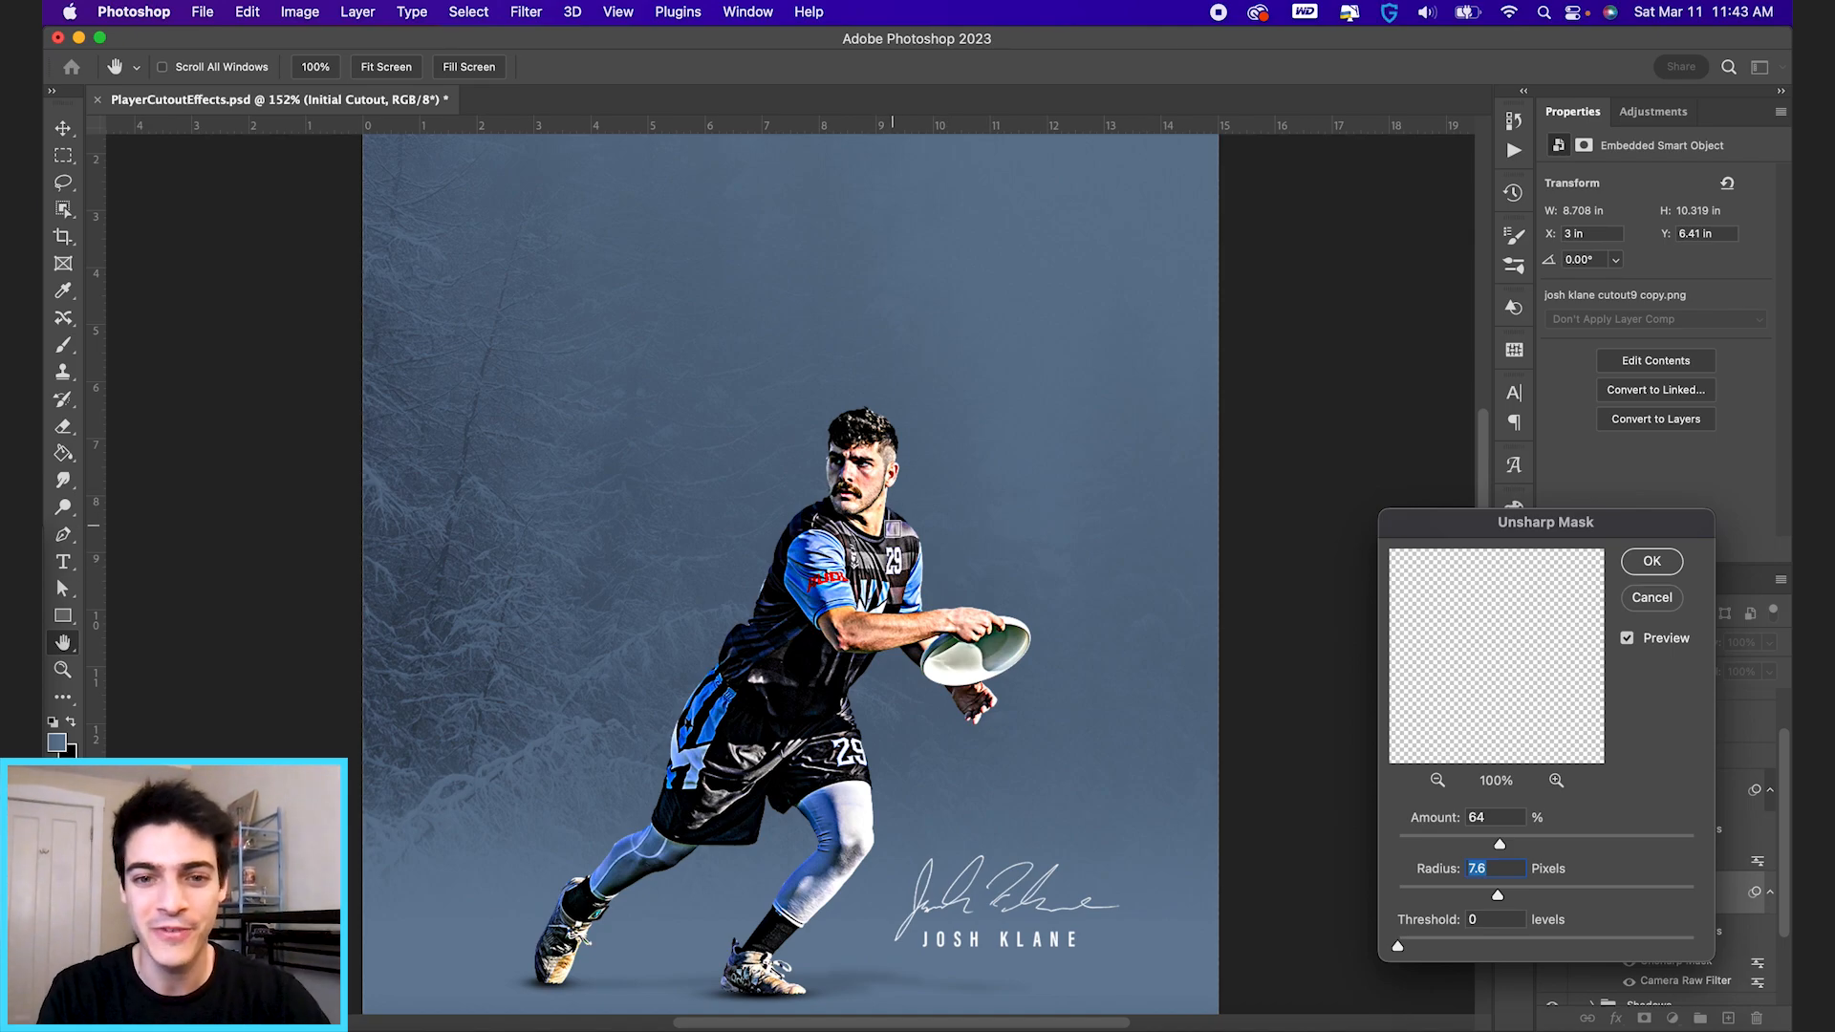
pyautogui.moveTo(1498, 897); pyautogui.dragTo(1457, 897)
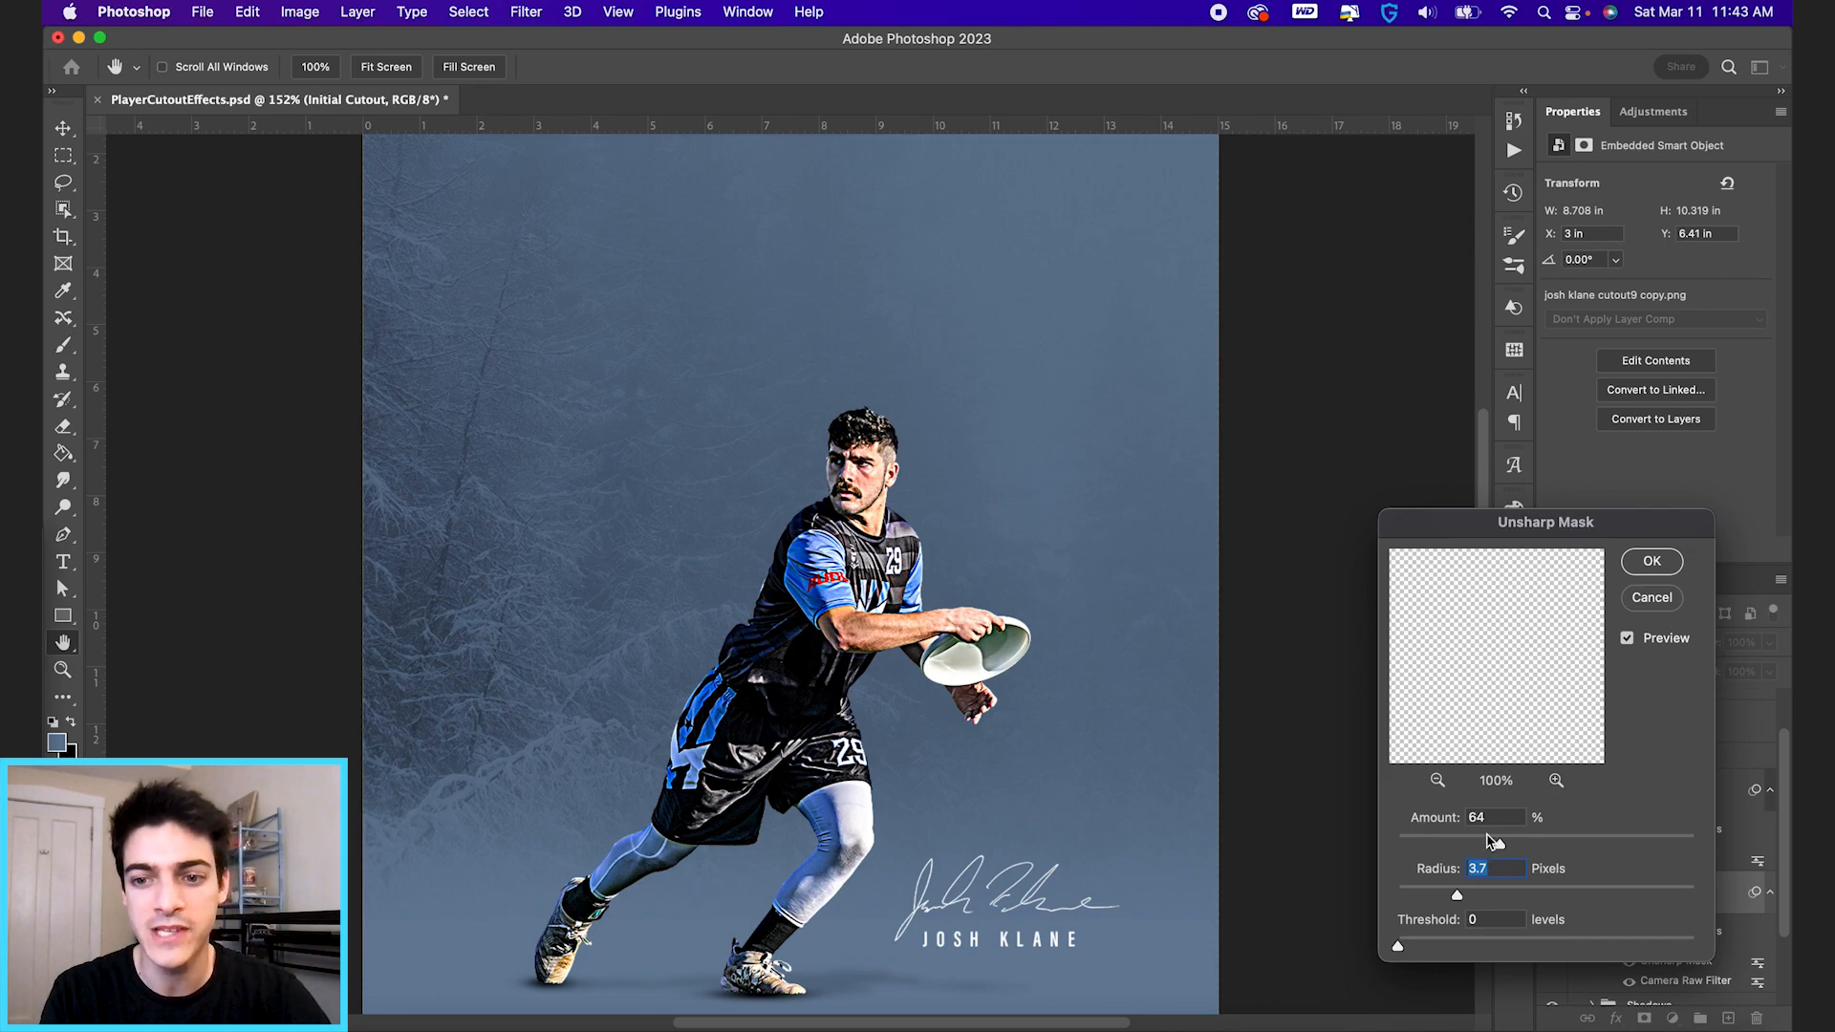
pyautogui.moveTo(1488, 845); pyautogui.dragTo(1428, 895)
pyautogui.click(1428, 896)
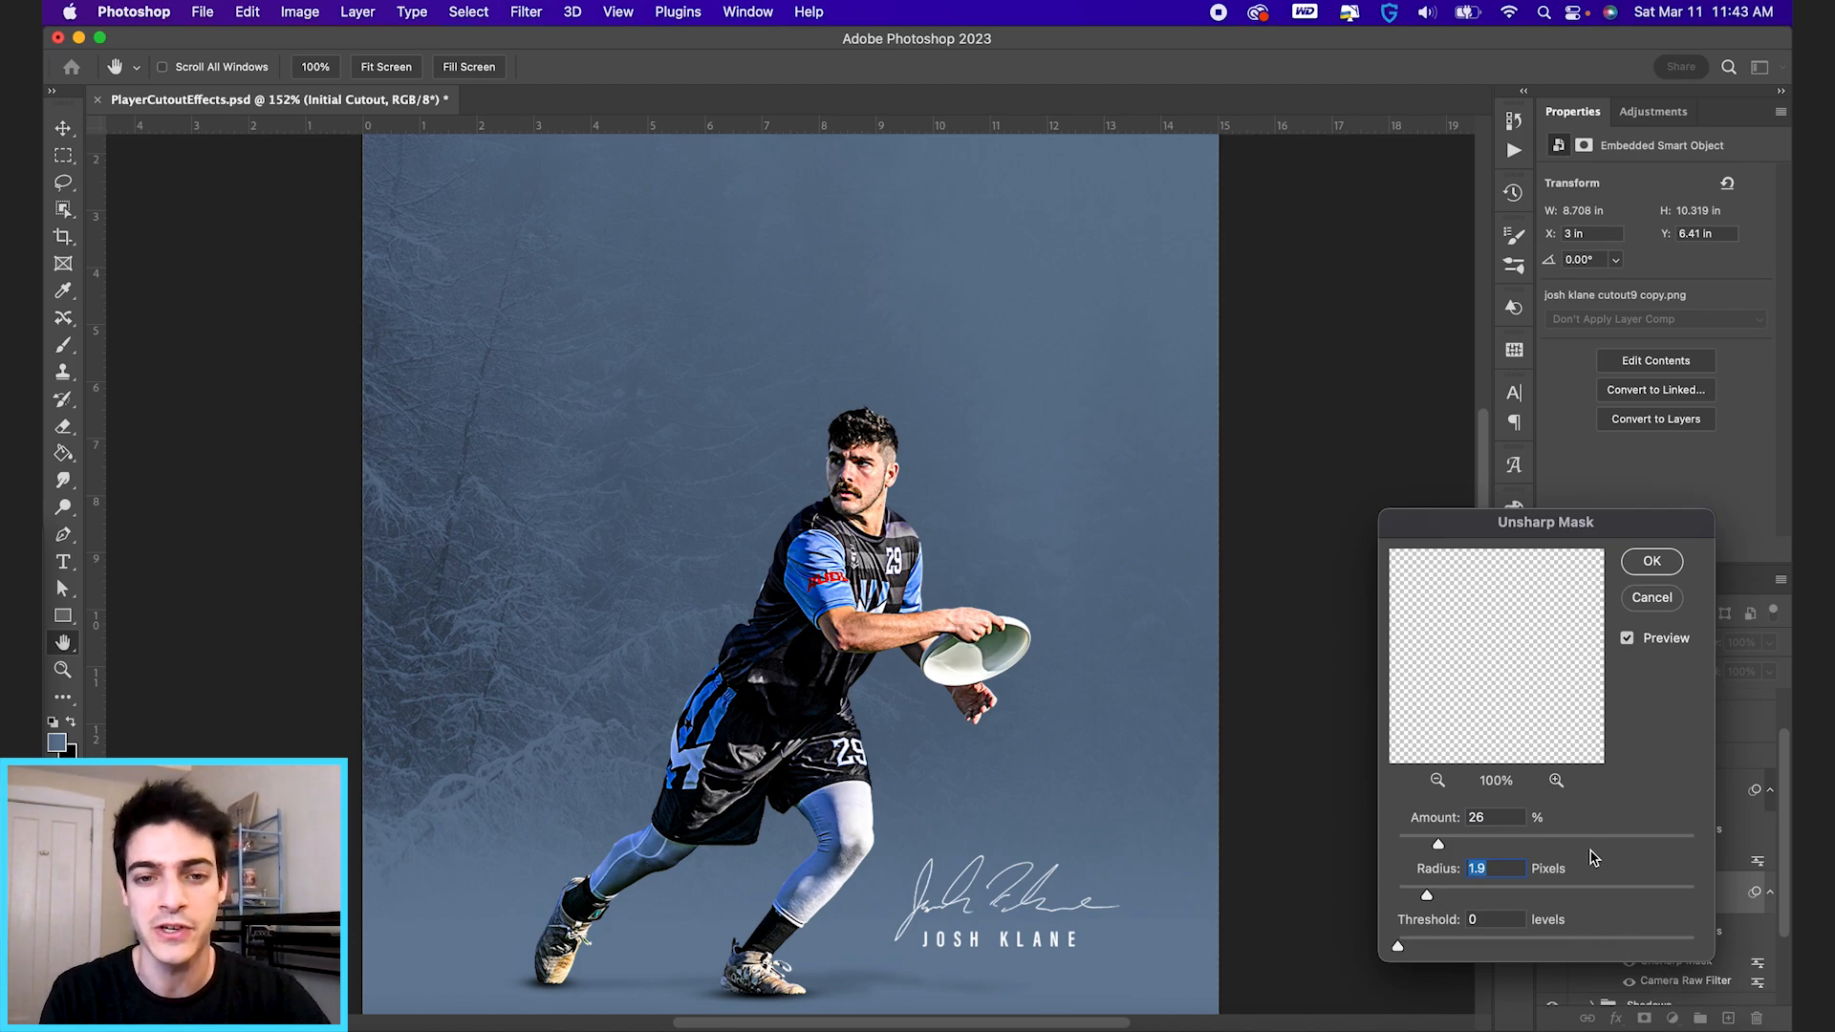
pyautogui.moveTo(1437, 850); pyautogui.dragTo(1425, 845)
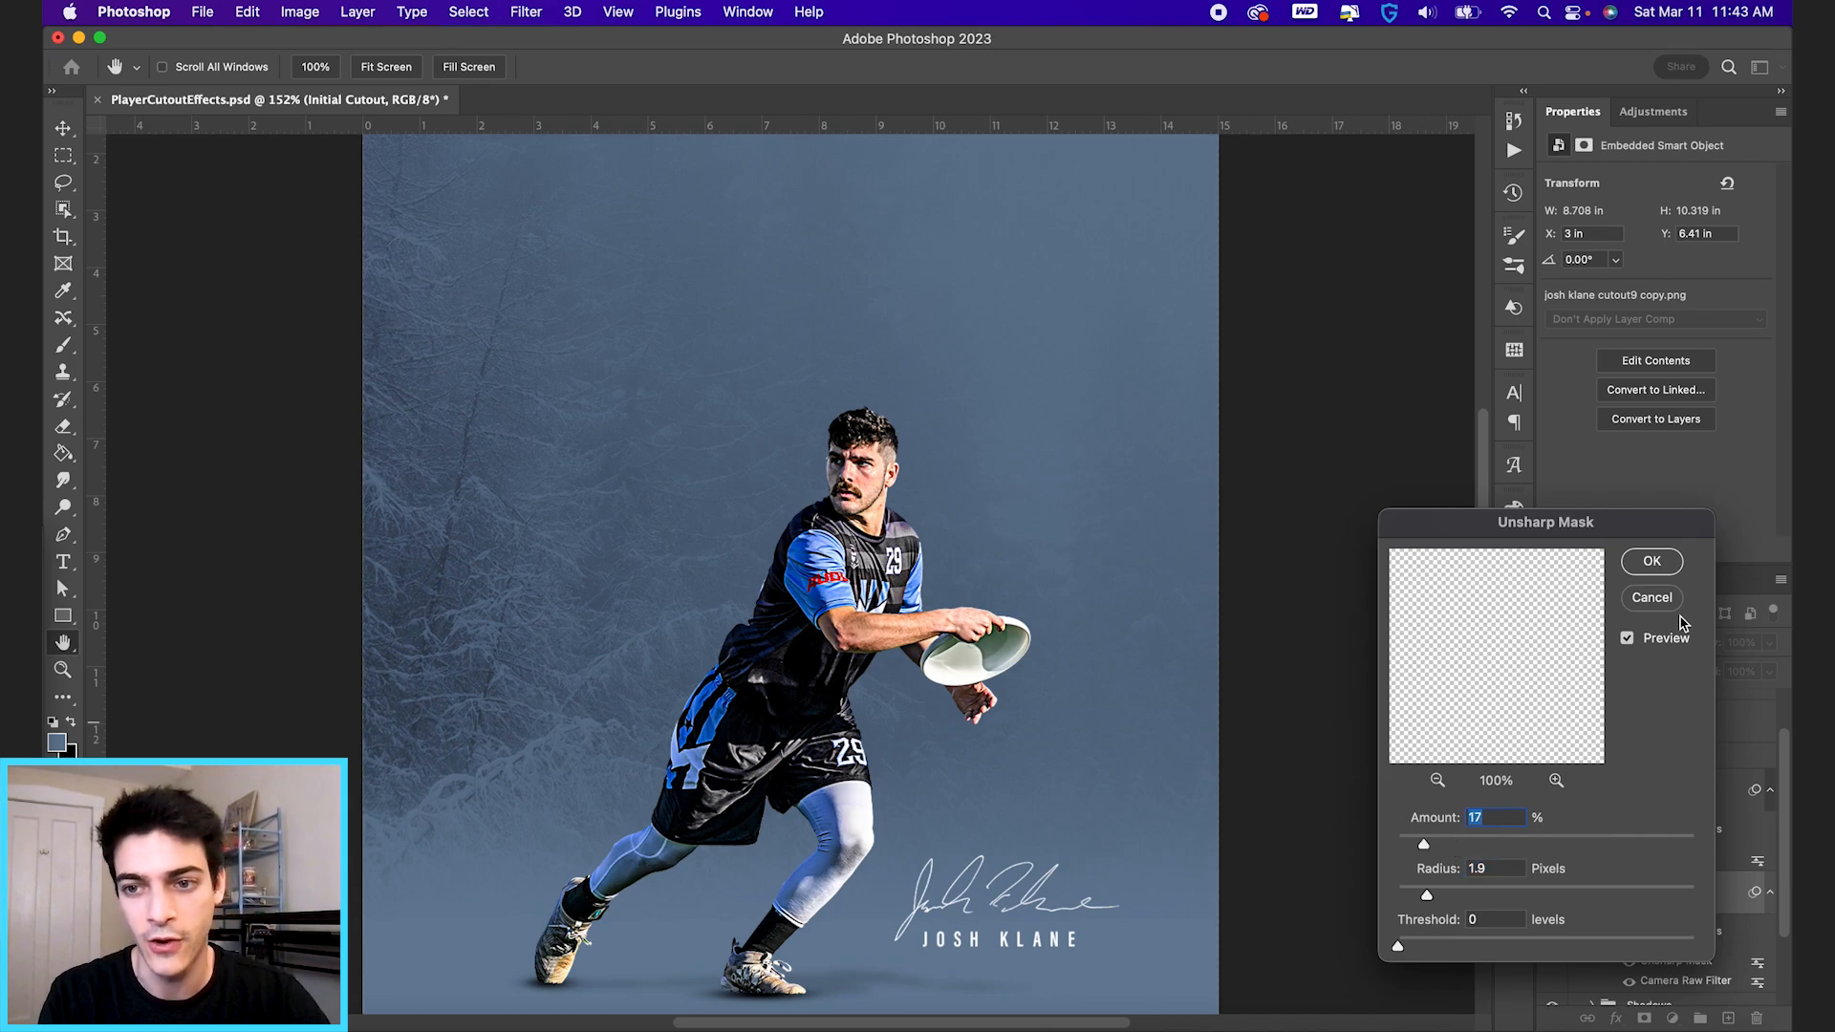
pyautogui.click(1653, 598)
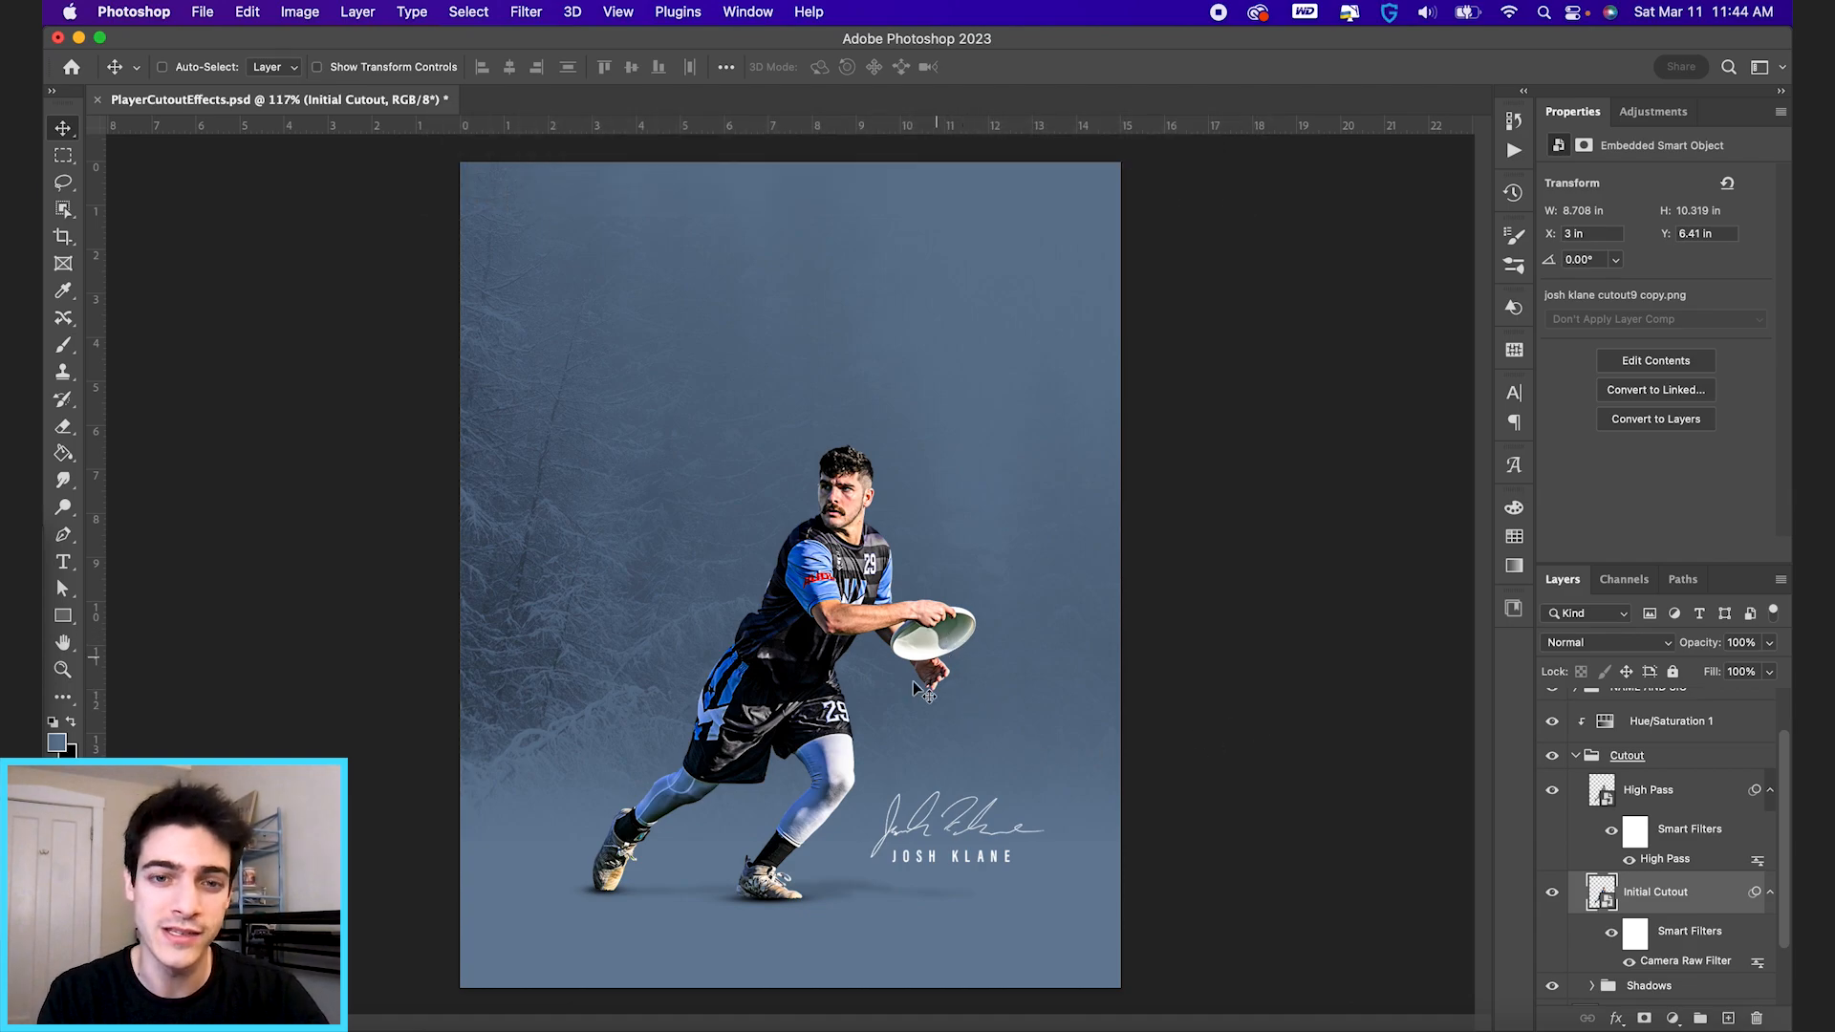
# Delete the High Pass layer from the Cutout group.
pyautogui.click(1604, 796)
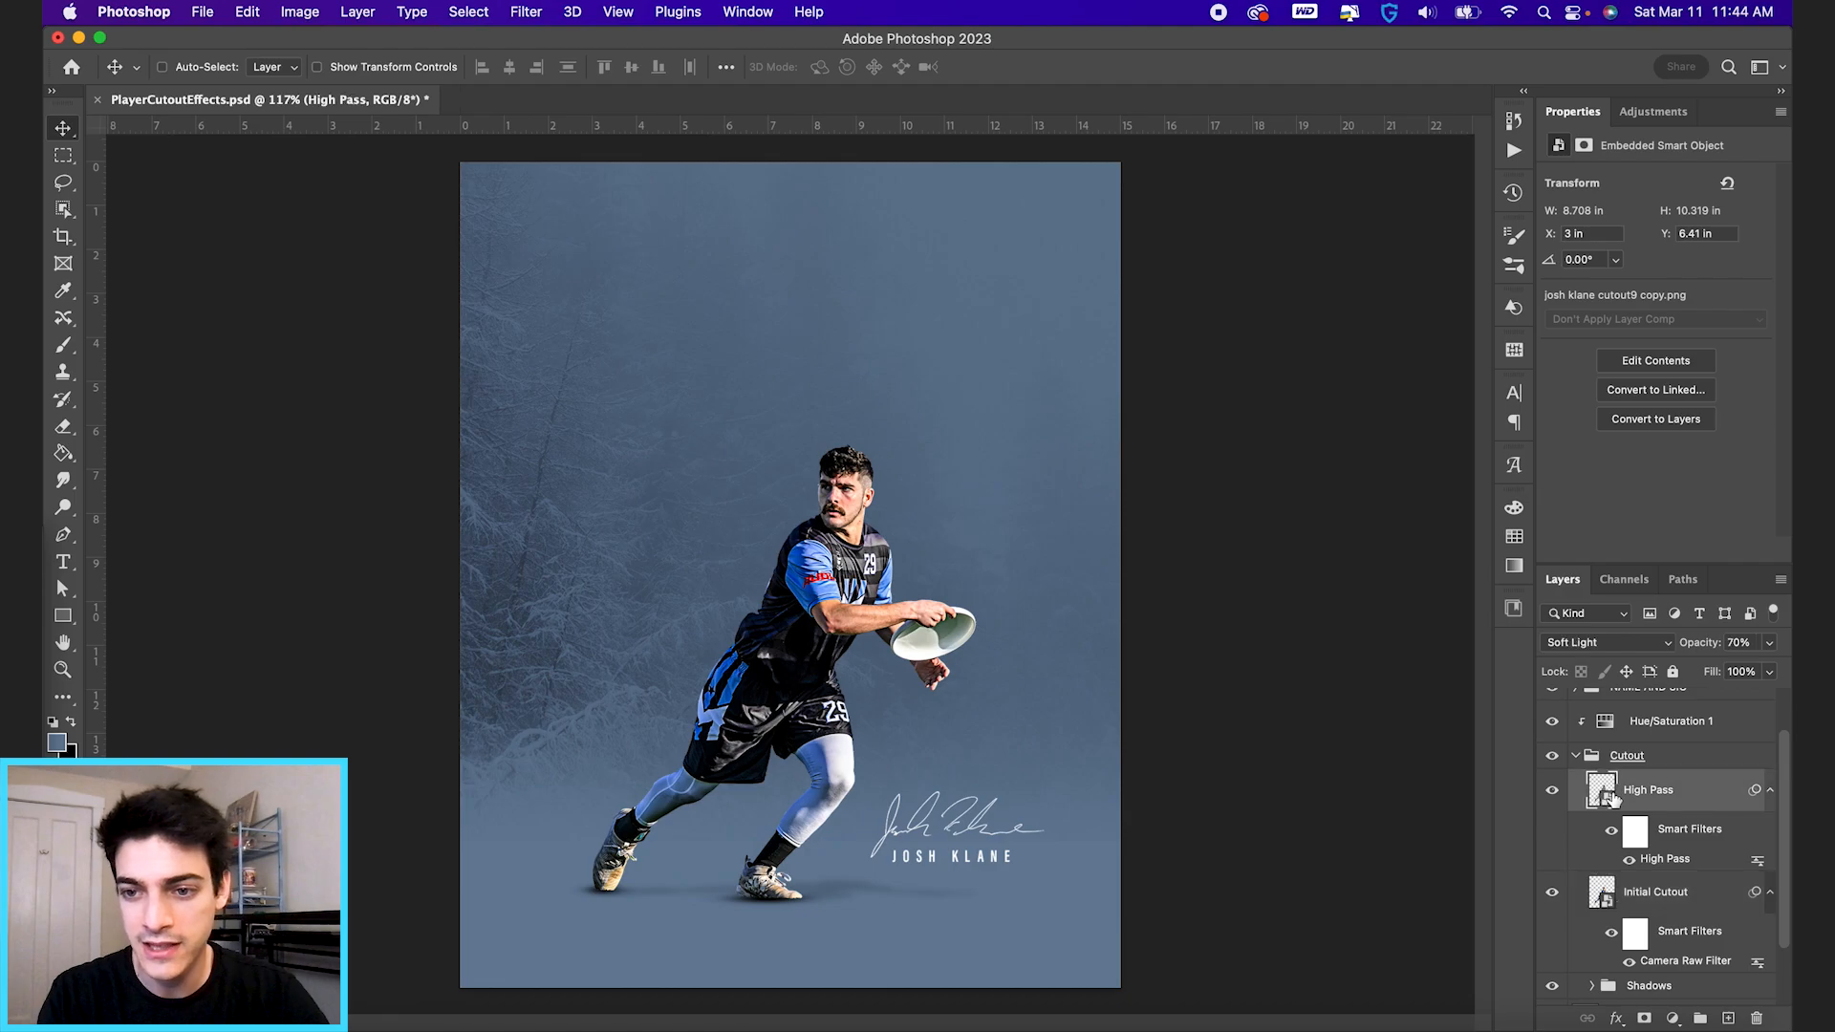
pyautogui.press('Delete')
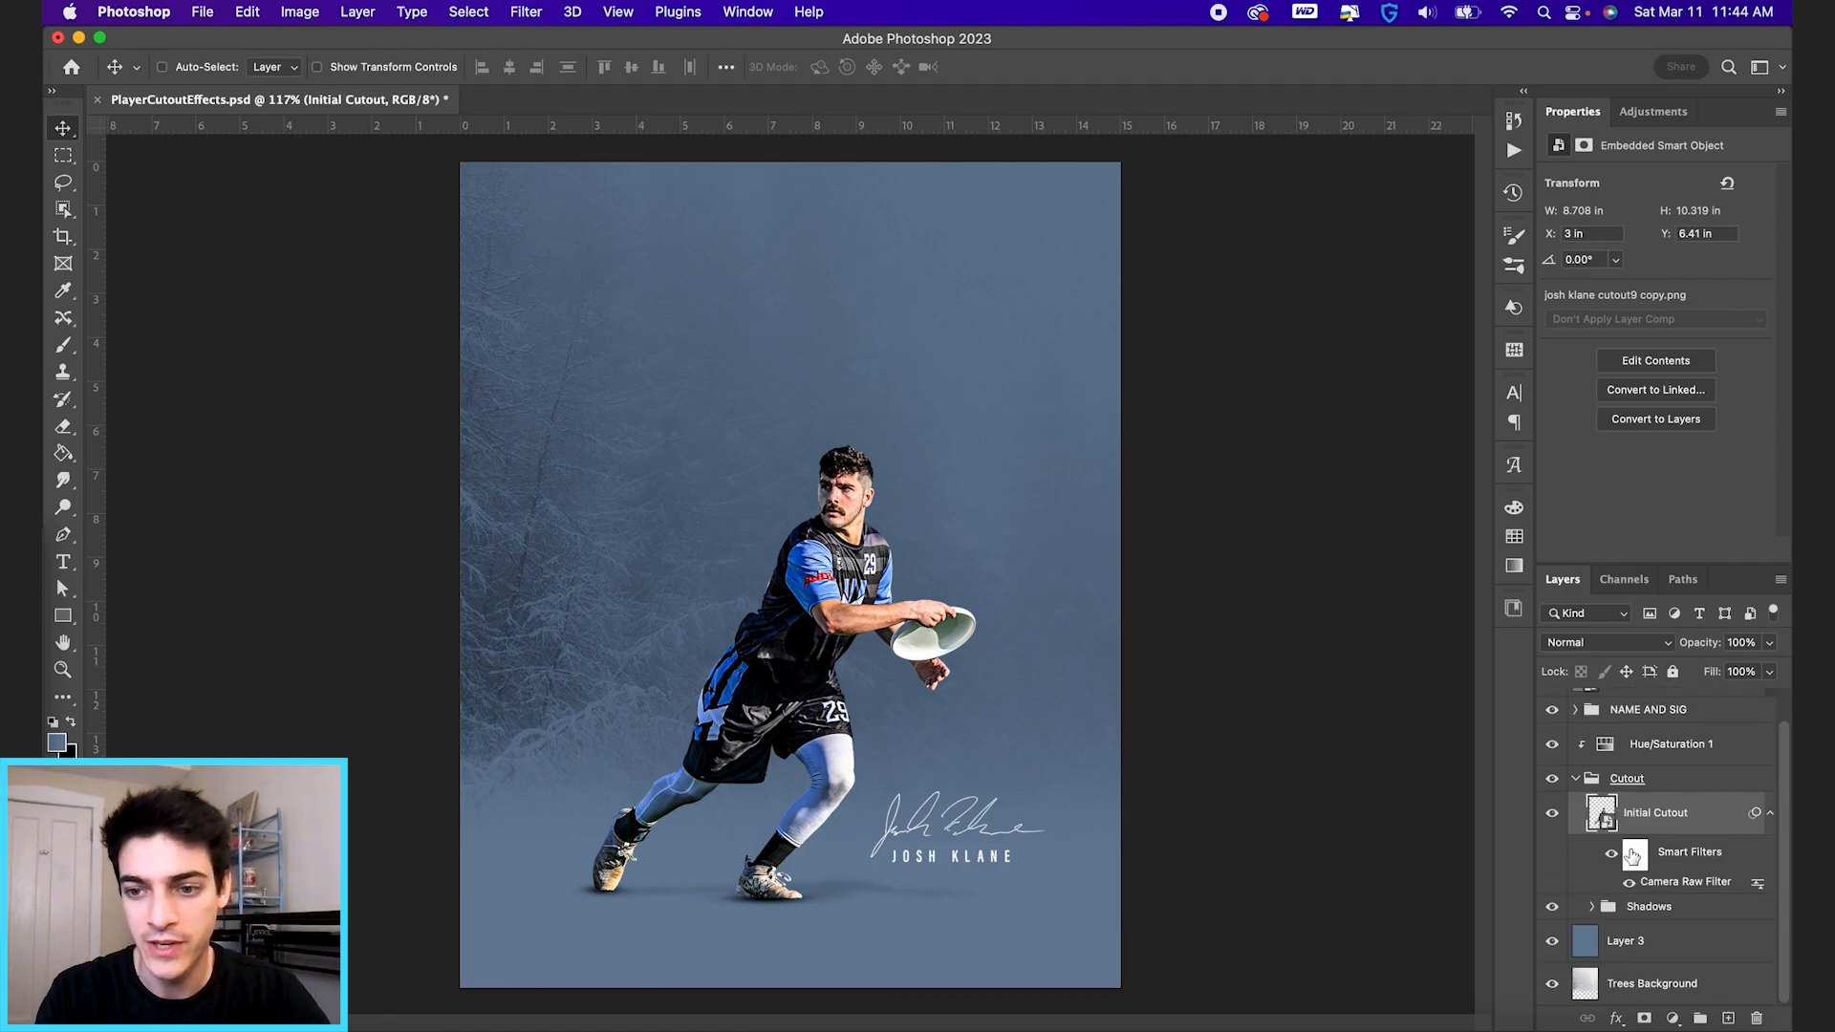
# Reopen the Initial Cutout layer's Camera Raw Filter, apply Noise Reduction 100, and compare the cutout with its smart filters off and on.
pyautogui.doubleClick(1684, 883)
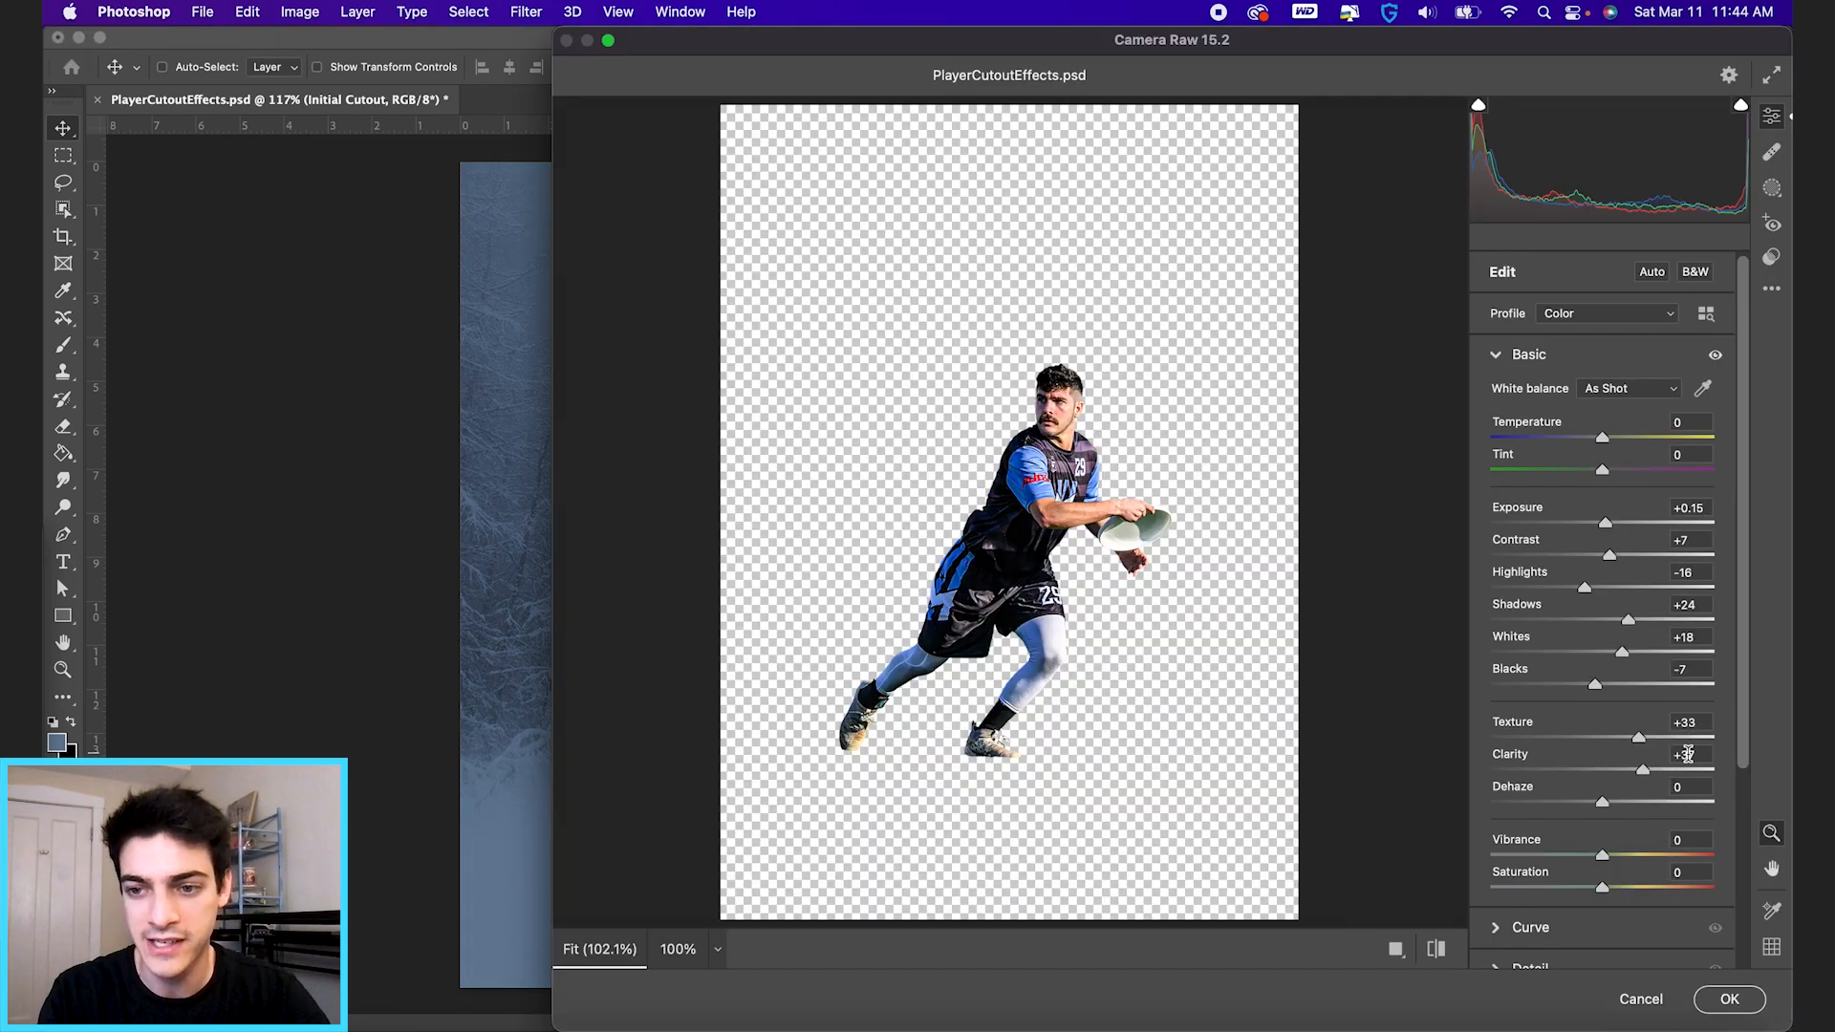
pyautogui.scroll(-5, 1498, 700)
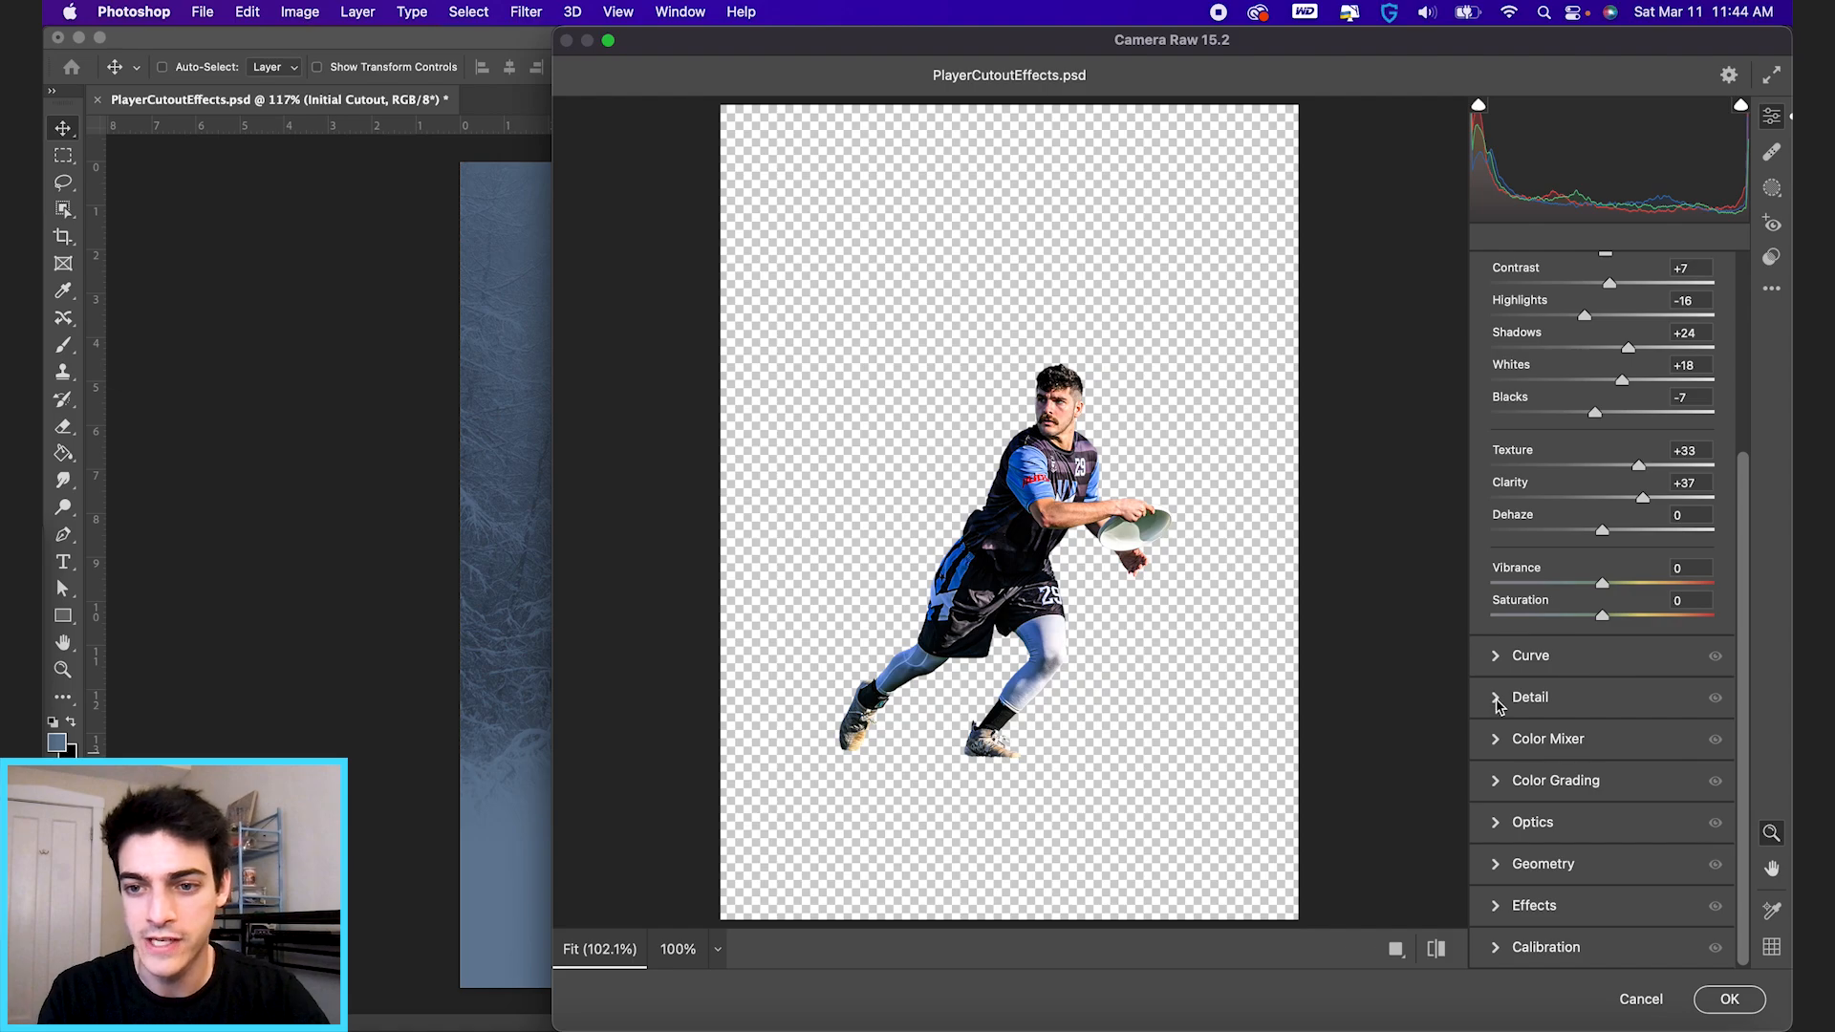
pyautogui.click(1498, 700)
pyautogui.moveTo(1534, 536); pyautogui.dragTo(1768, 540)
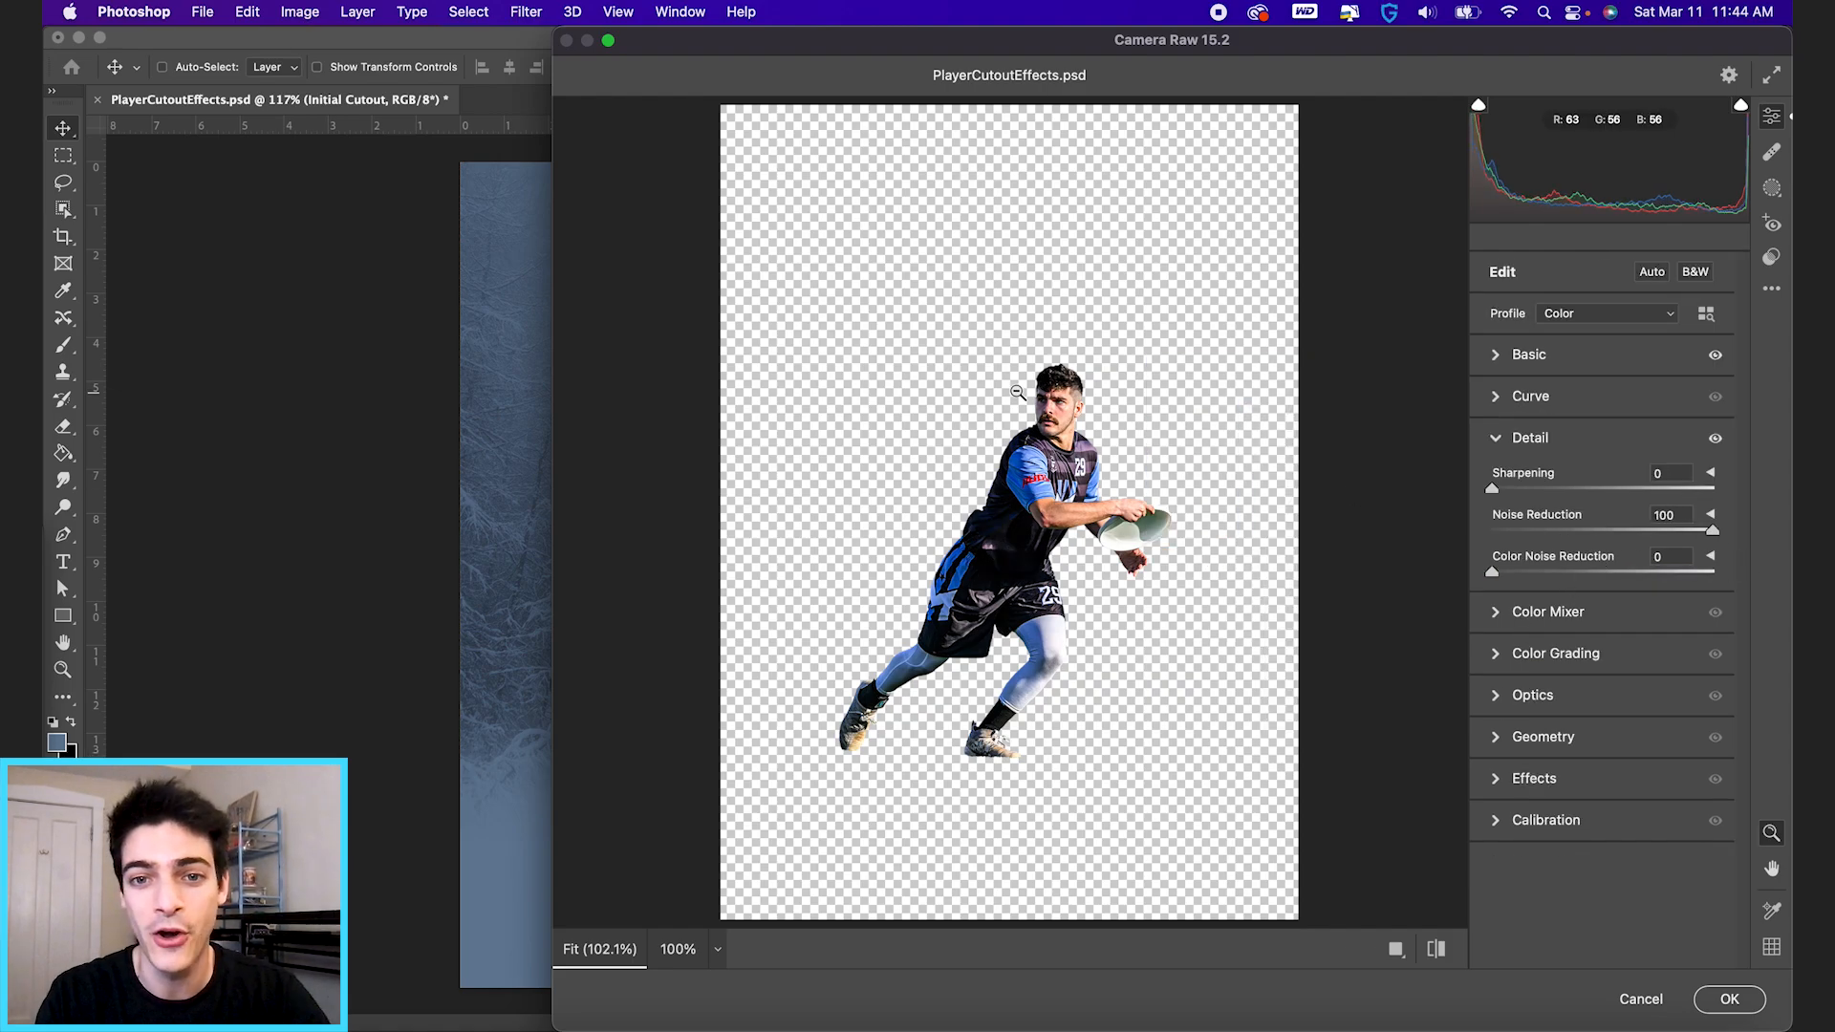
pyautogui.moveTo(1002, 394); pyautogui.dragTo(1090, 403)
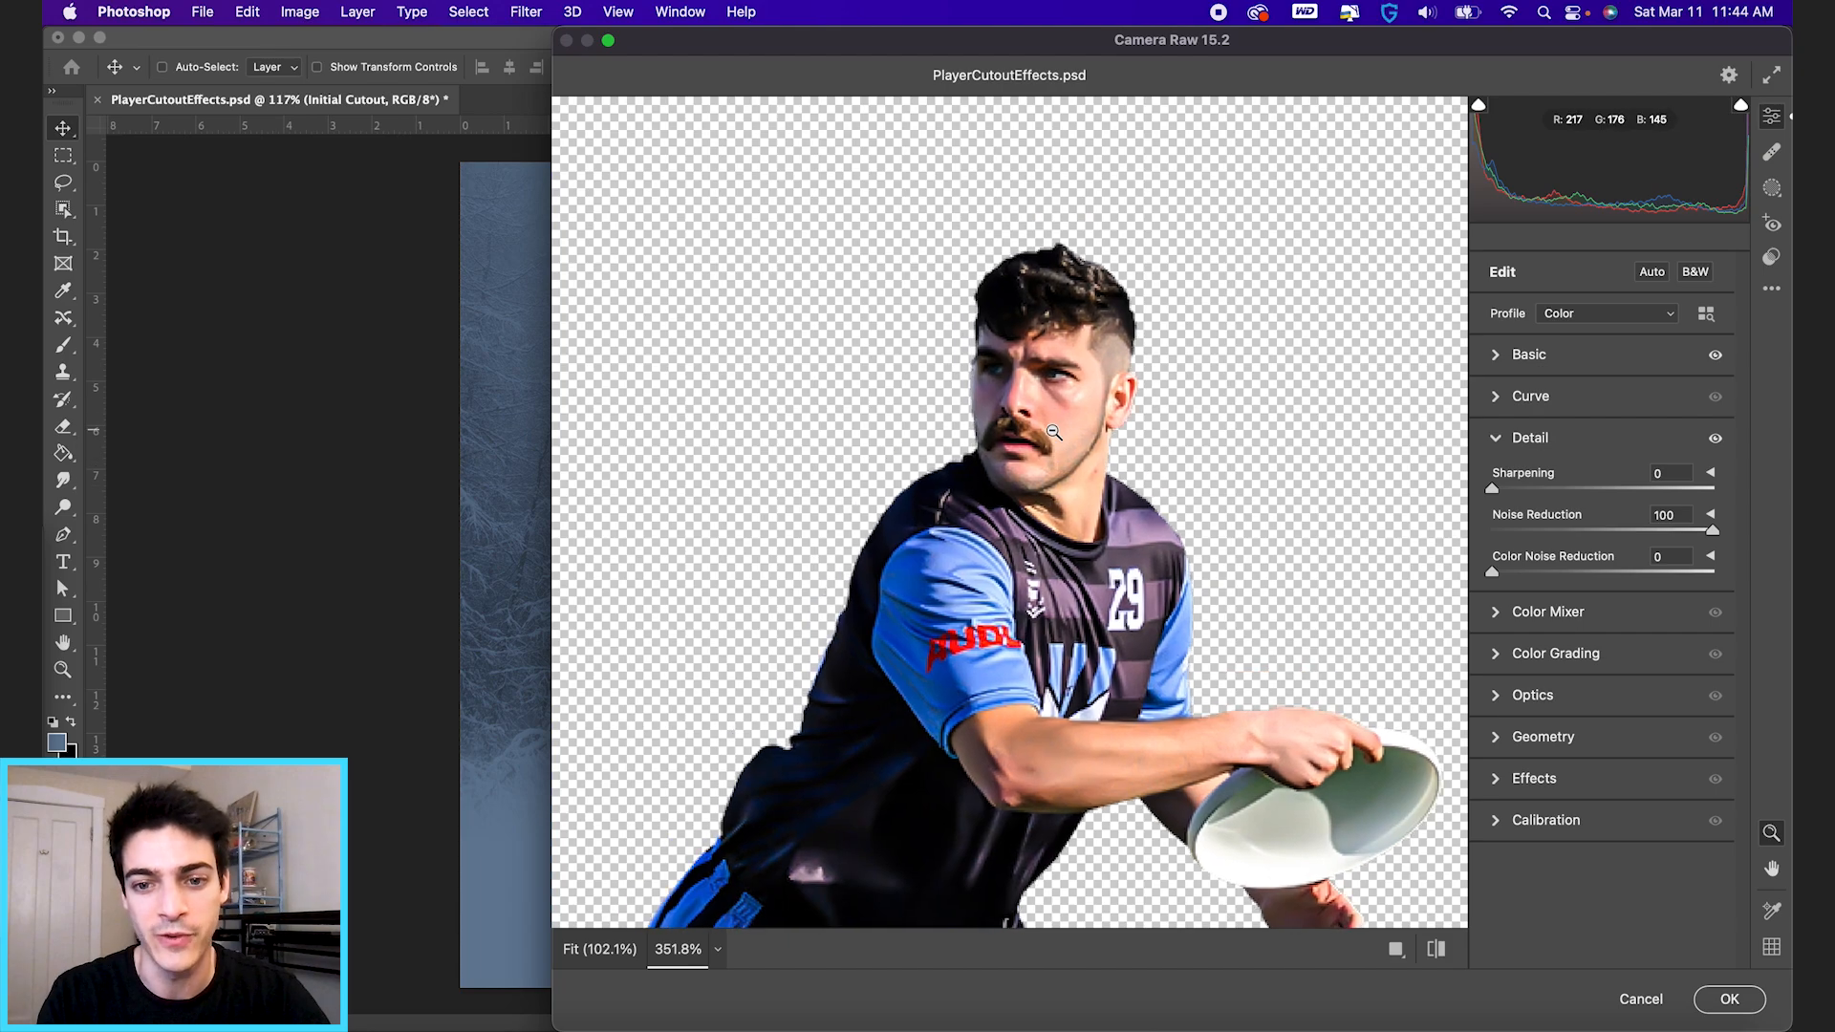
pyautogui.moveTo(1716, 535); pyautogui.dragTo(1491, 533)
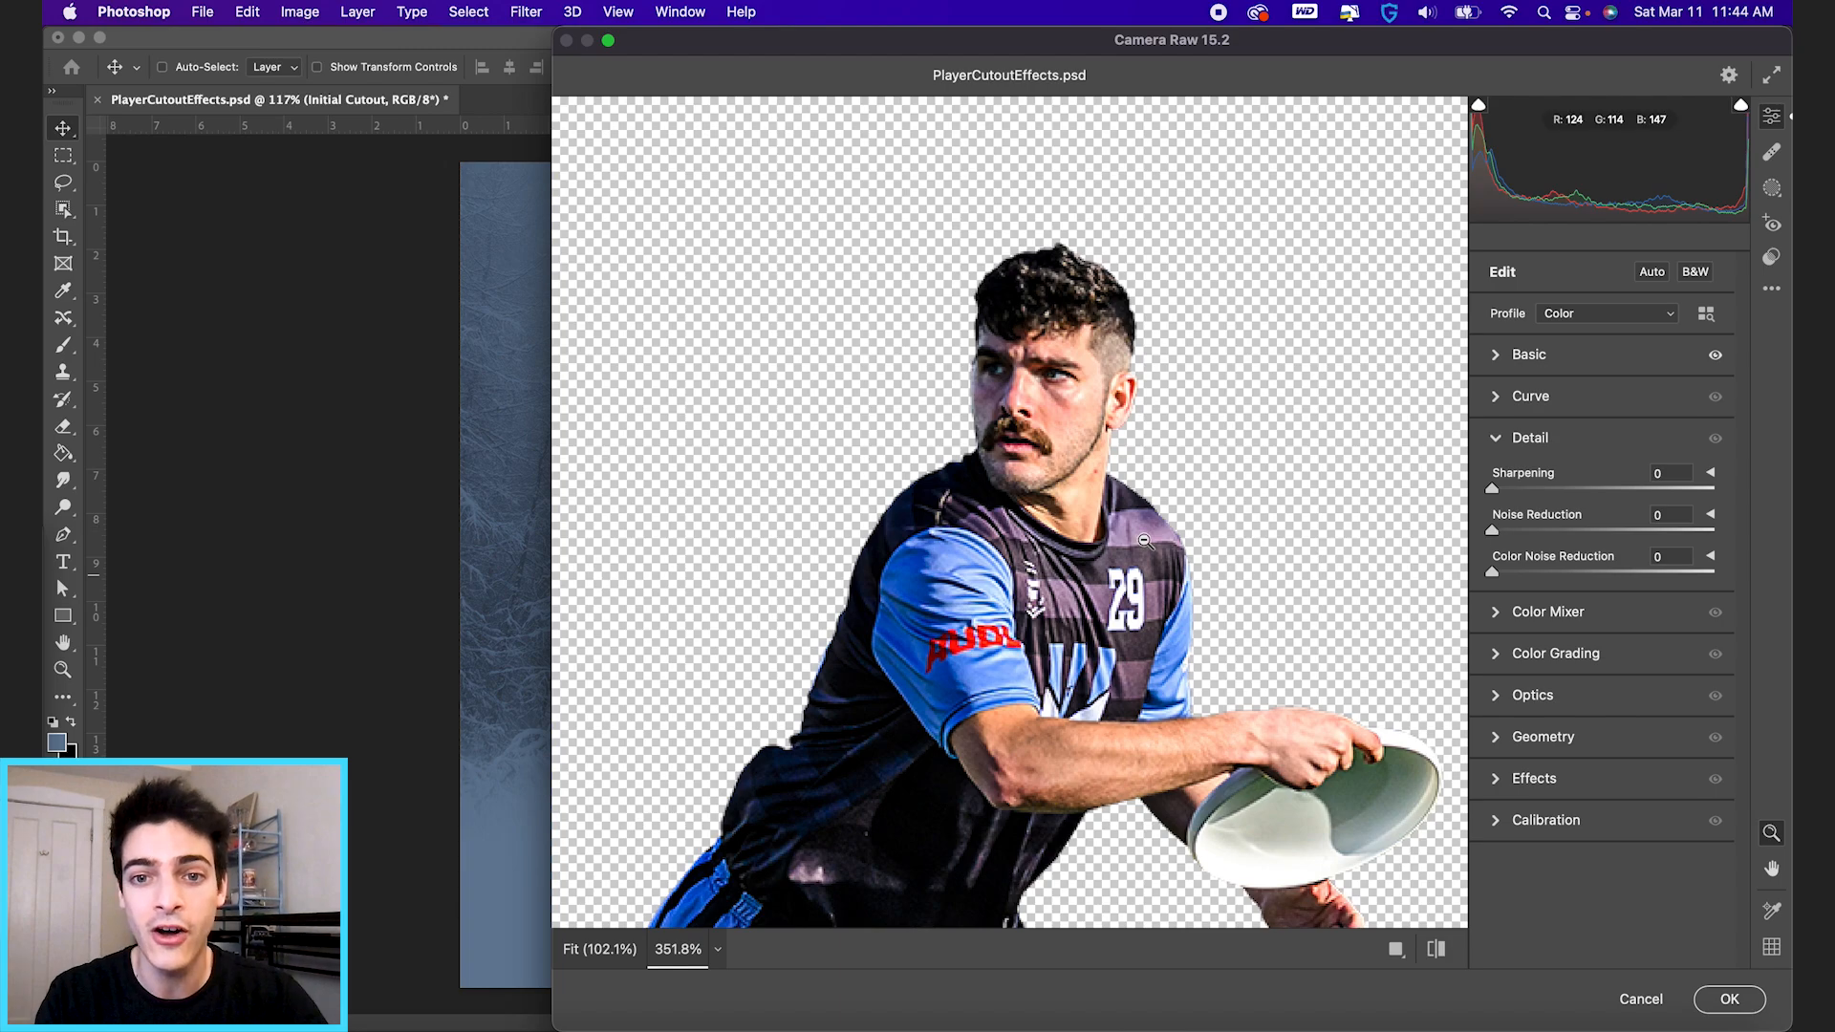
pyautogui.moveTo(1496, 535); pyautogui.dragTo(1749, 545)
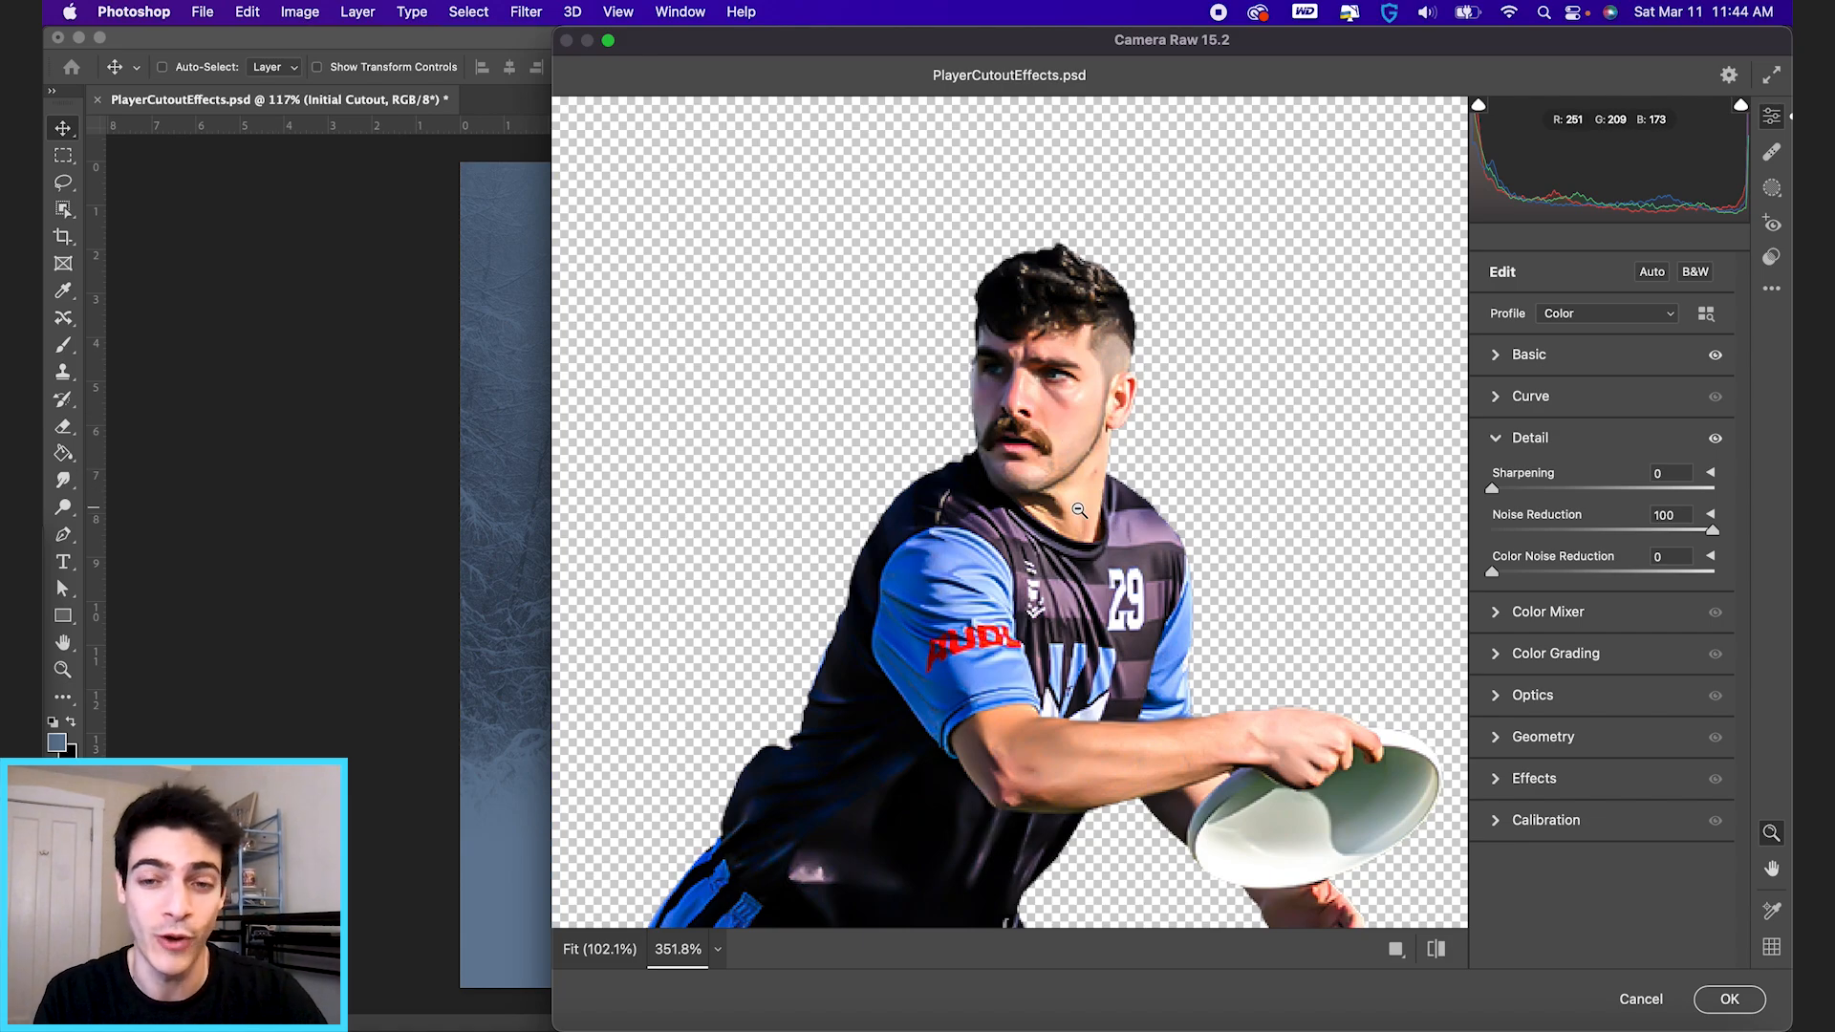
pyautogui.click(1747, 997)
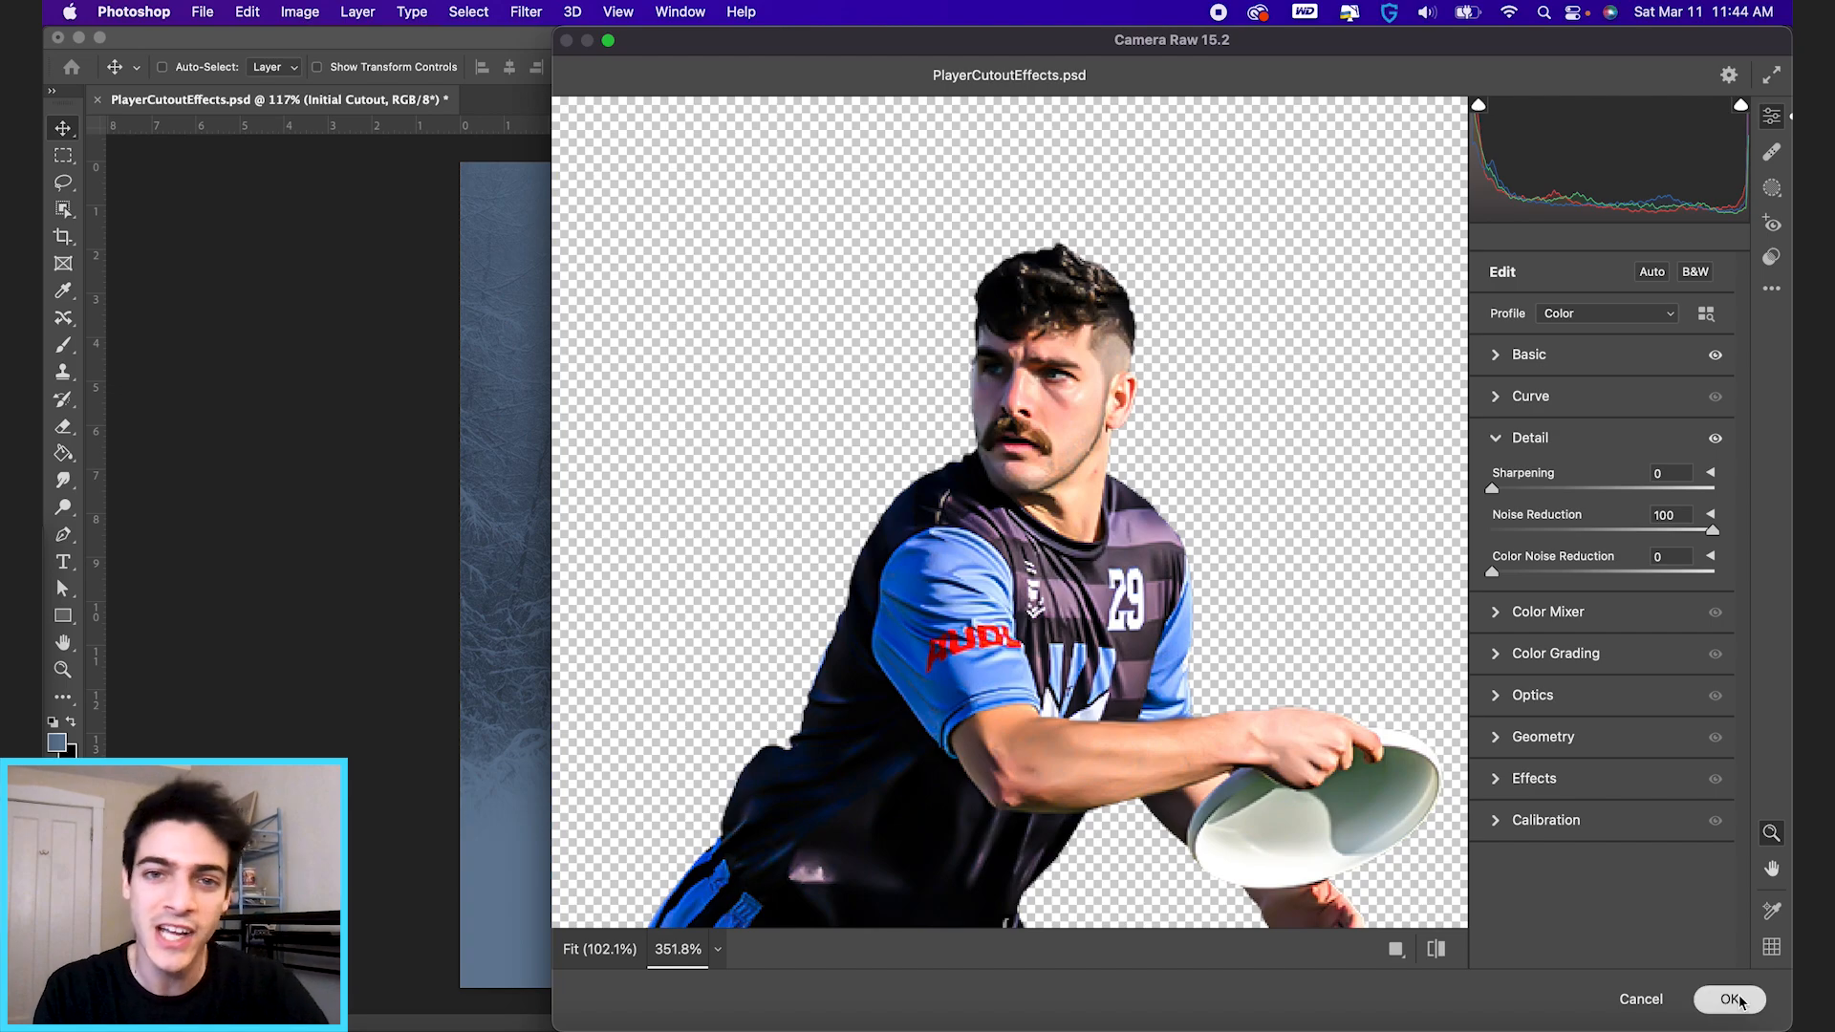
pyautogui.scroll(5, 836, 471)
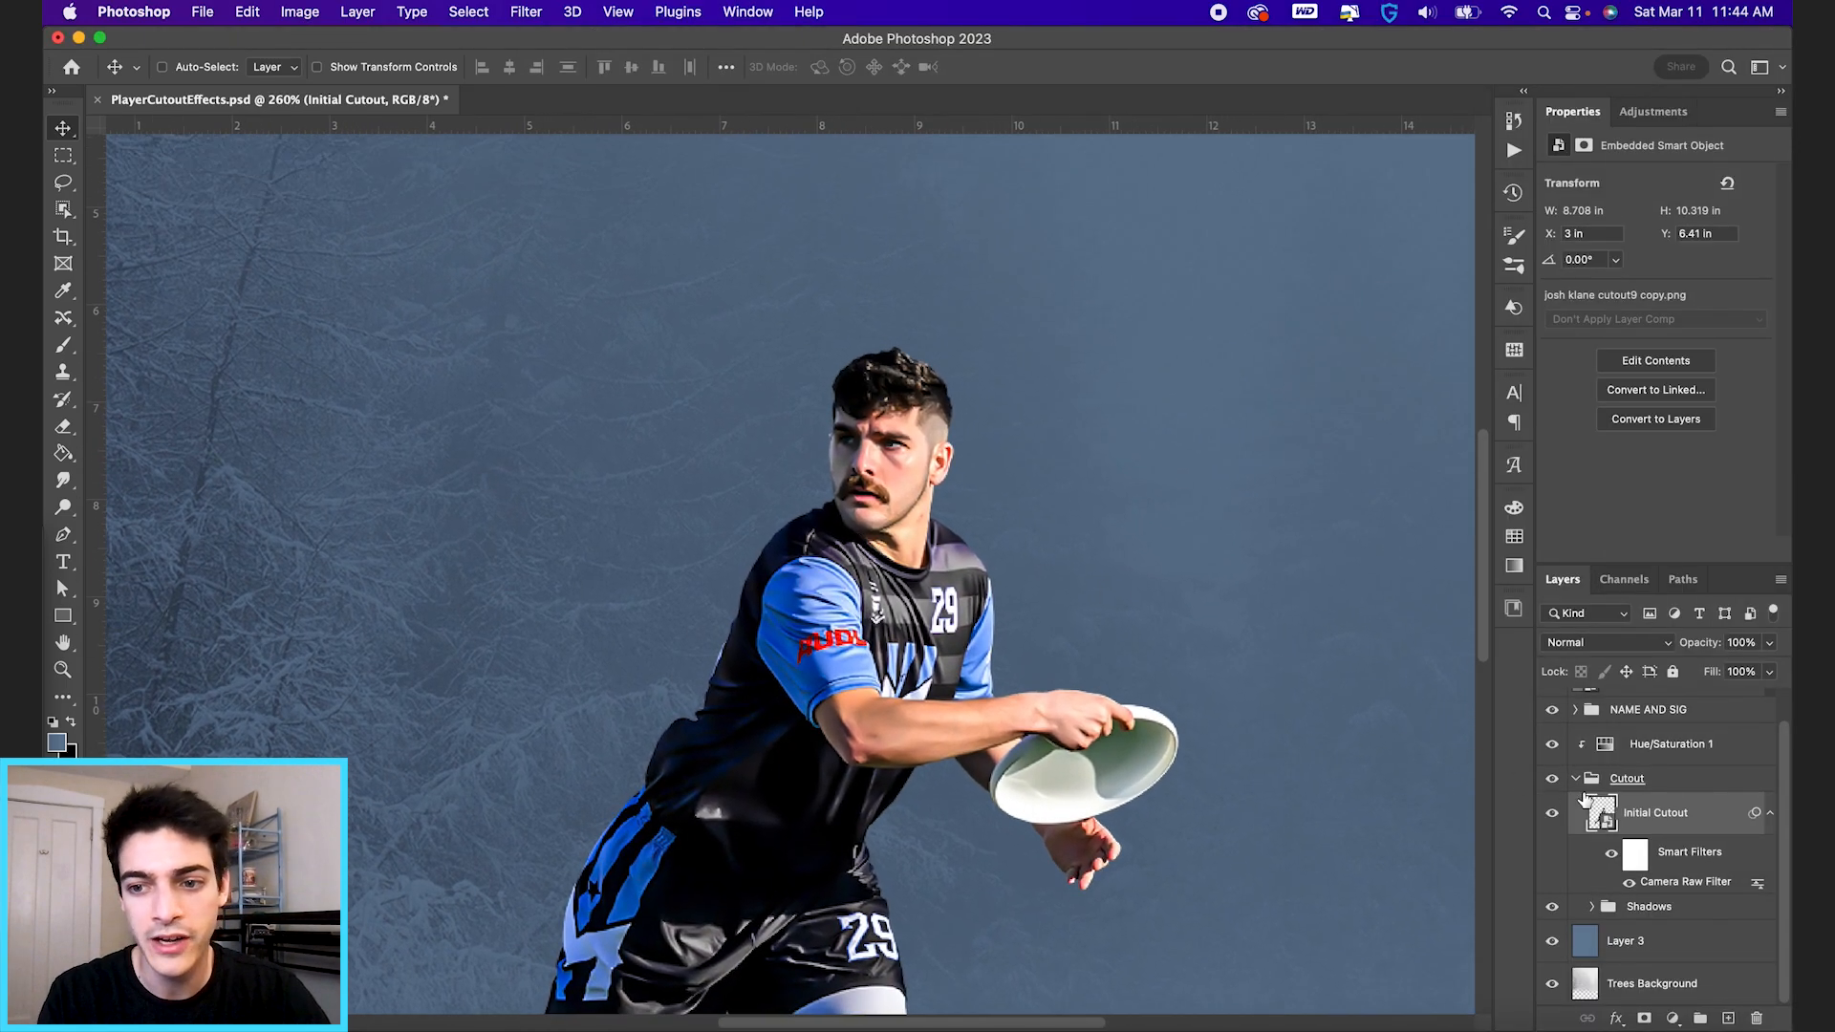
pyautogui.click(1612, 854)
pyautogui.click(1612, 855)
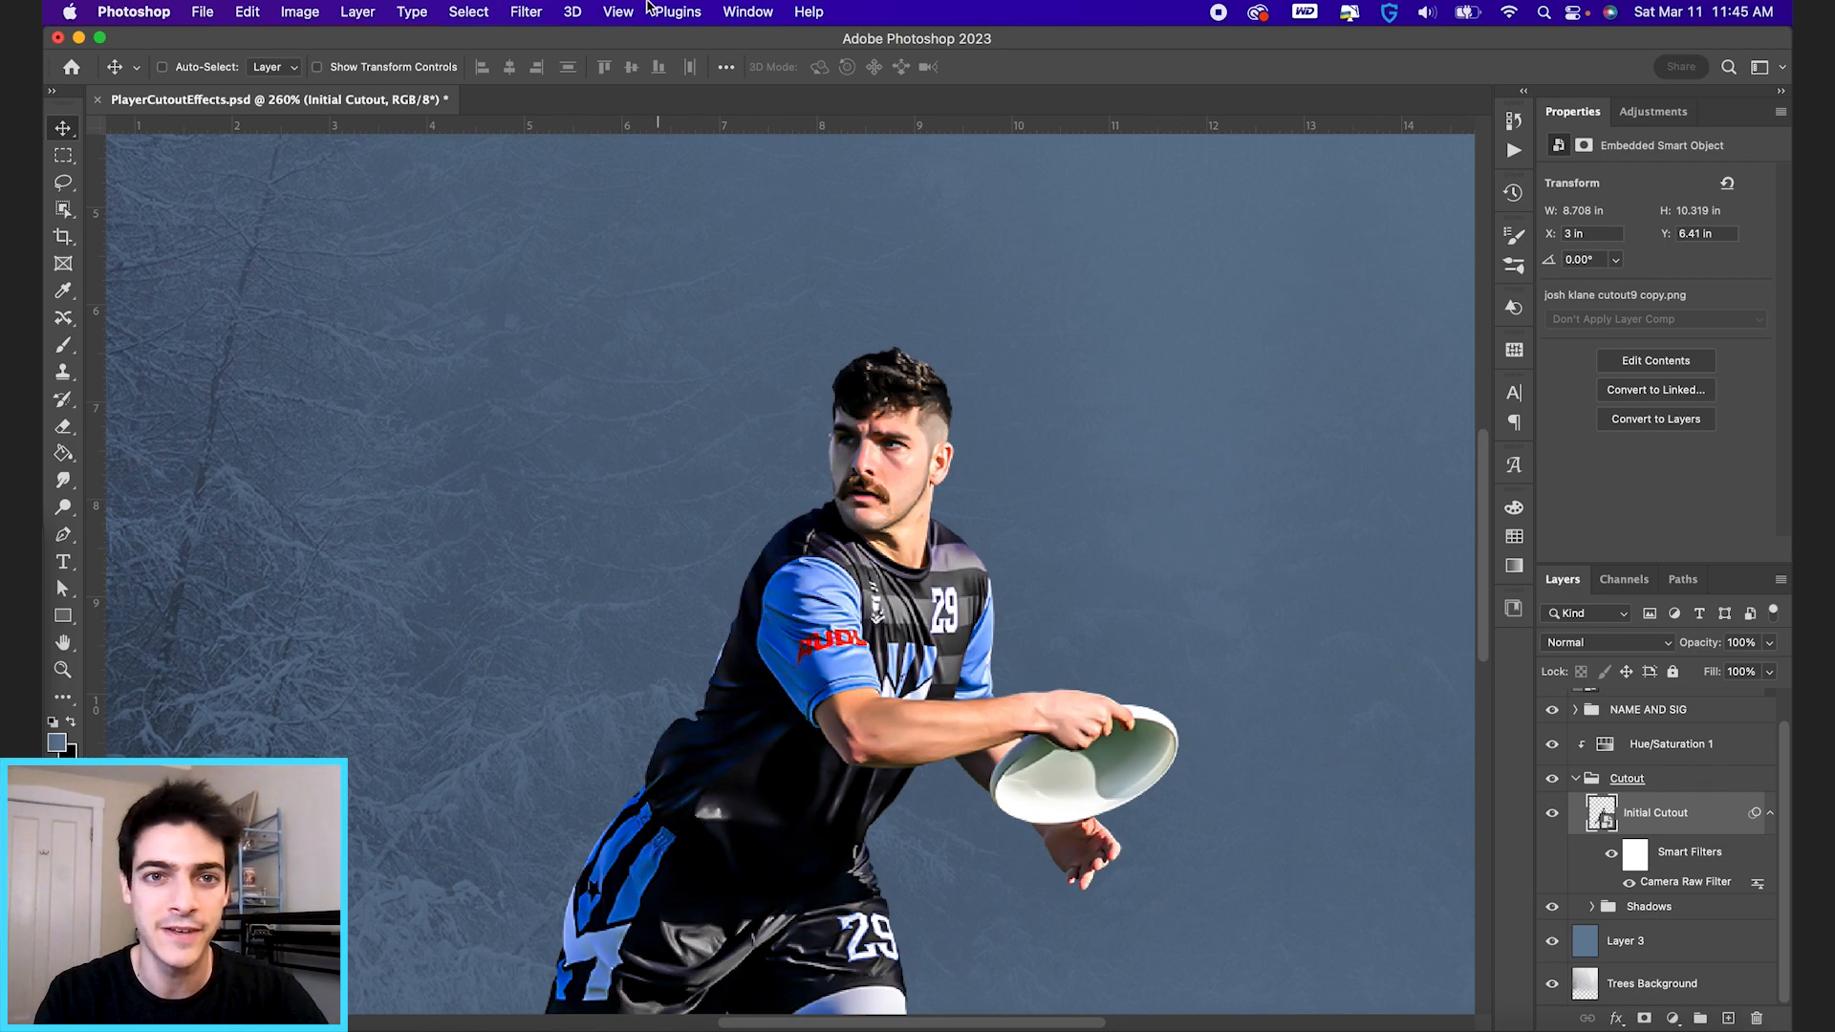
pyautogui.click(523, 11)
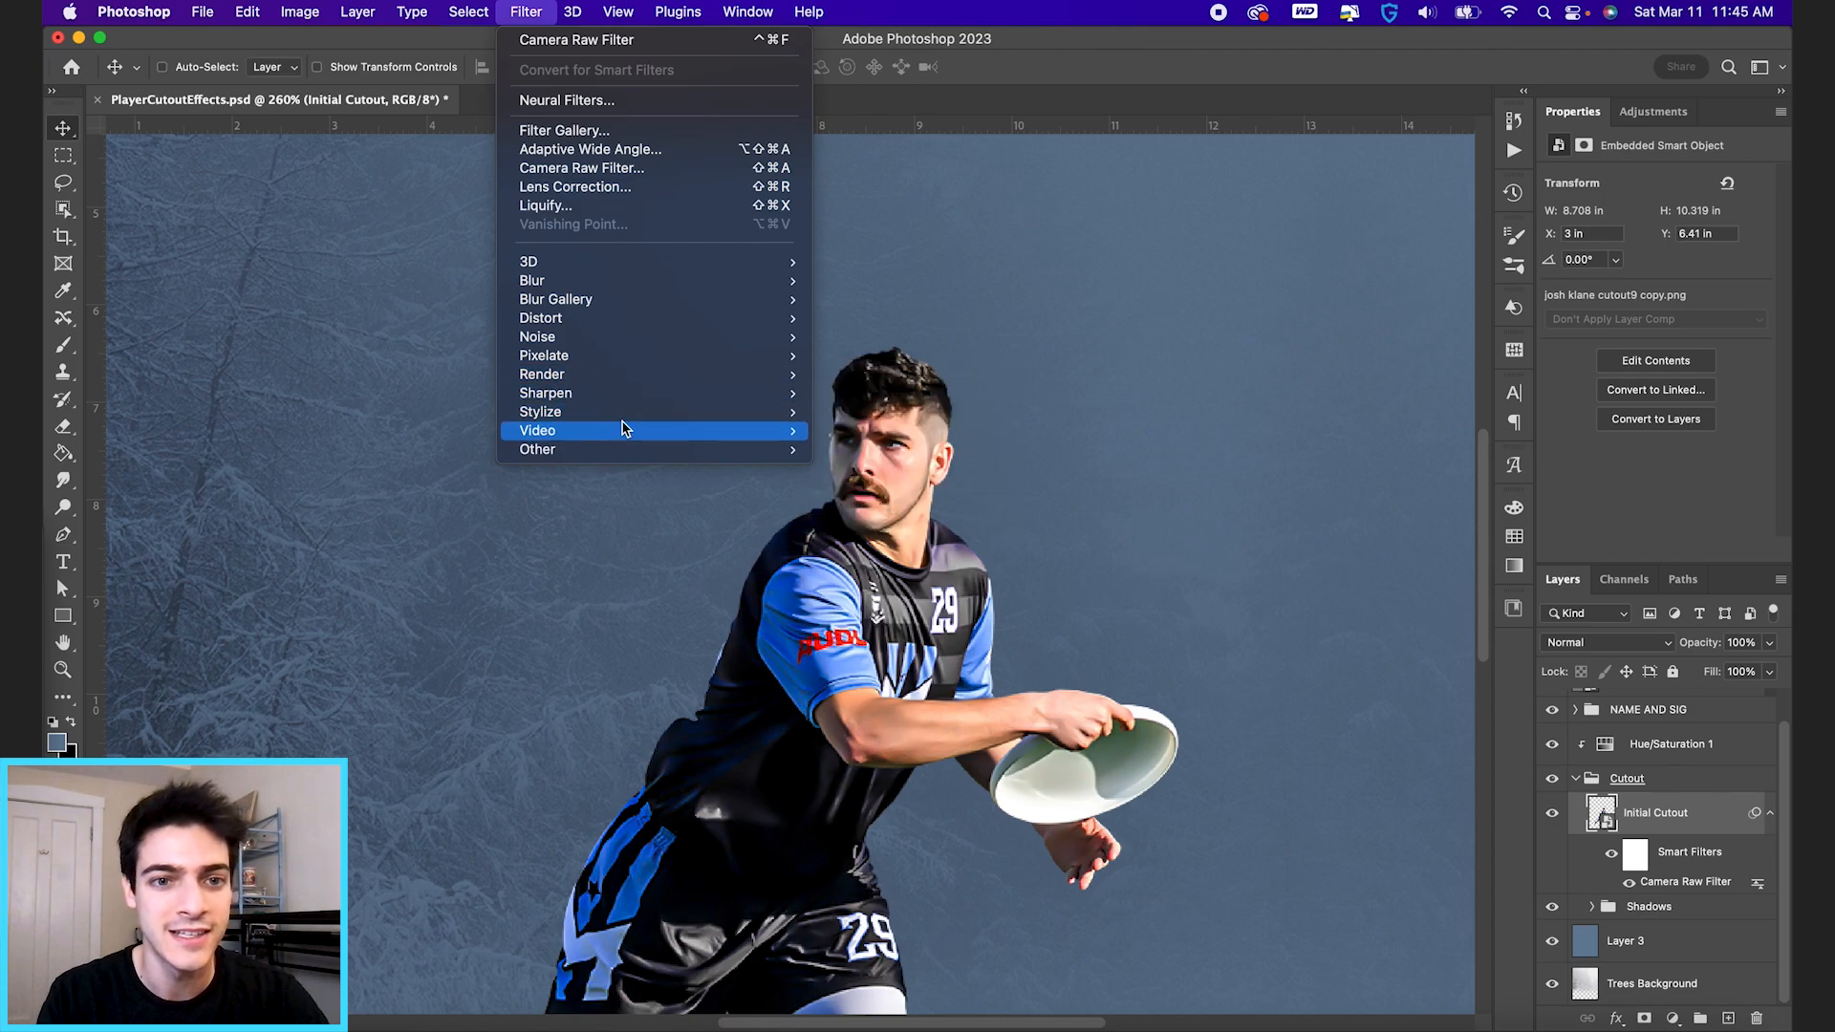
pyautogui.moveTo(749, 416)
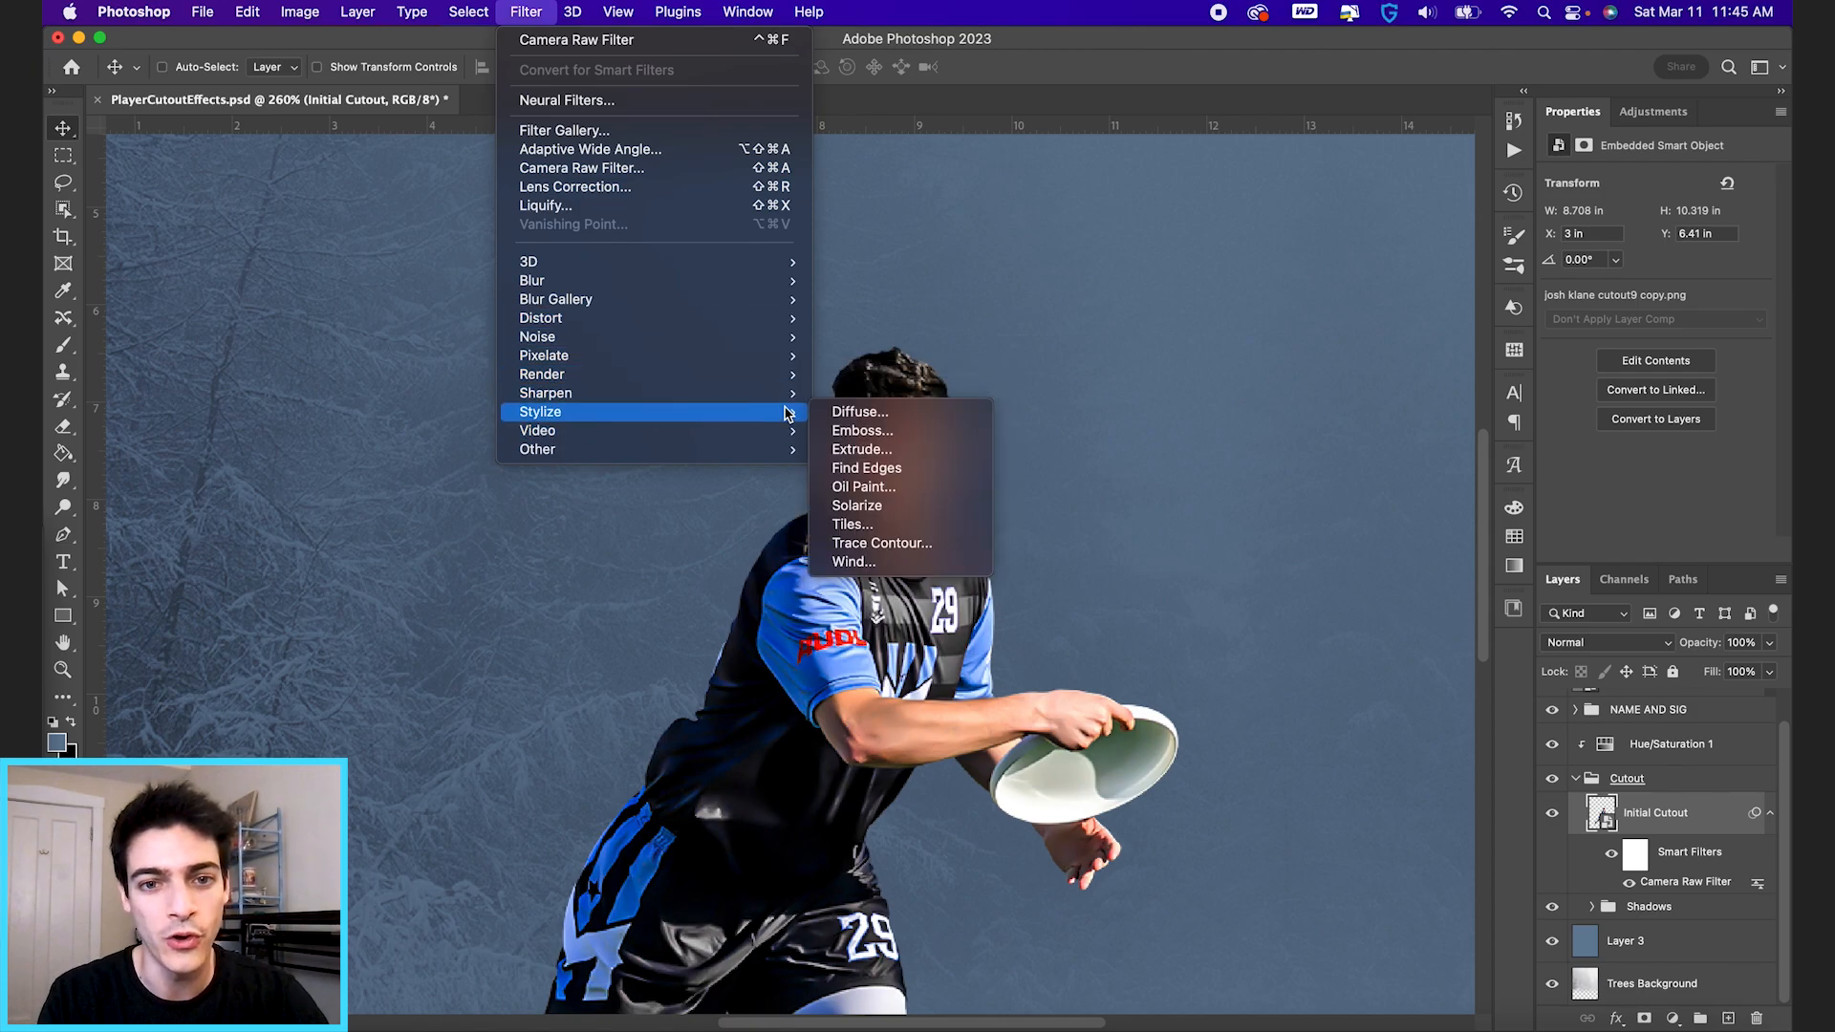
pyautogui.click(1160, 432)
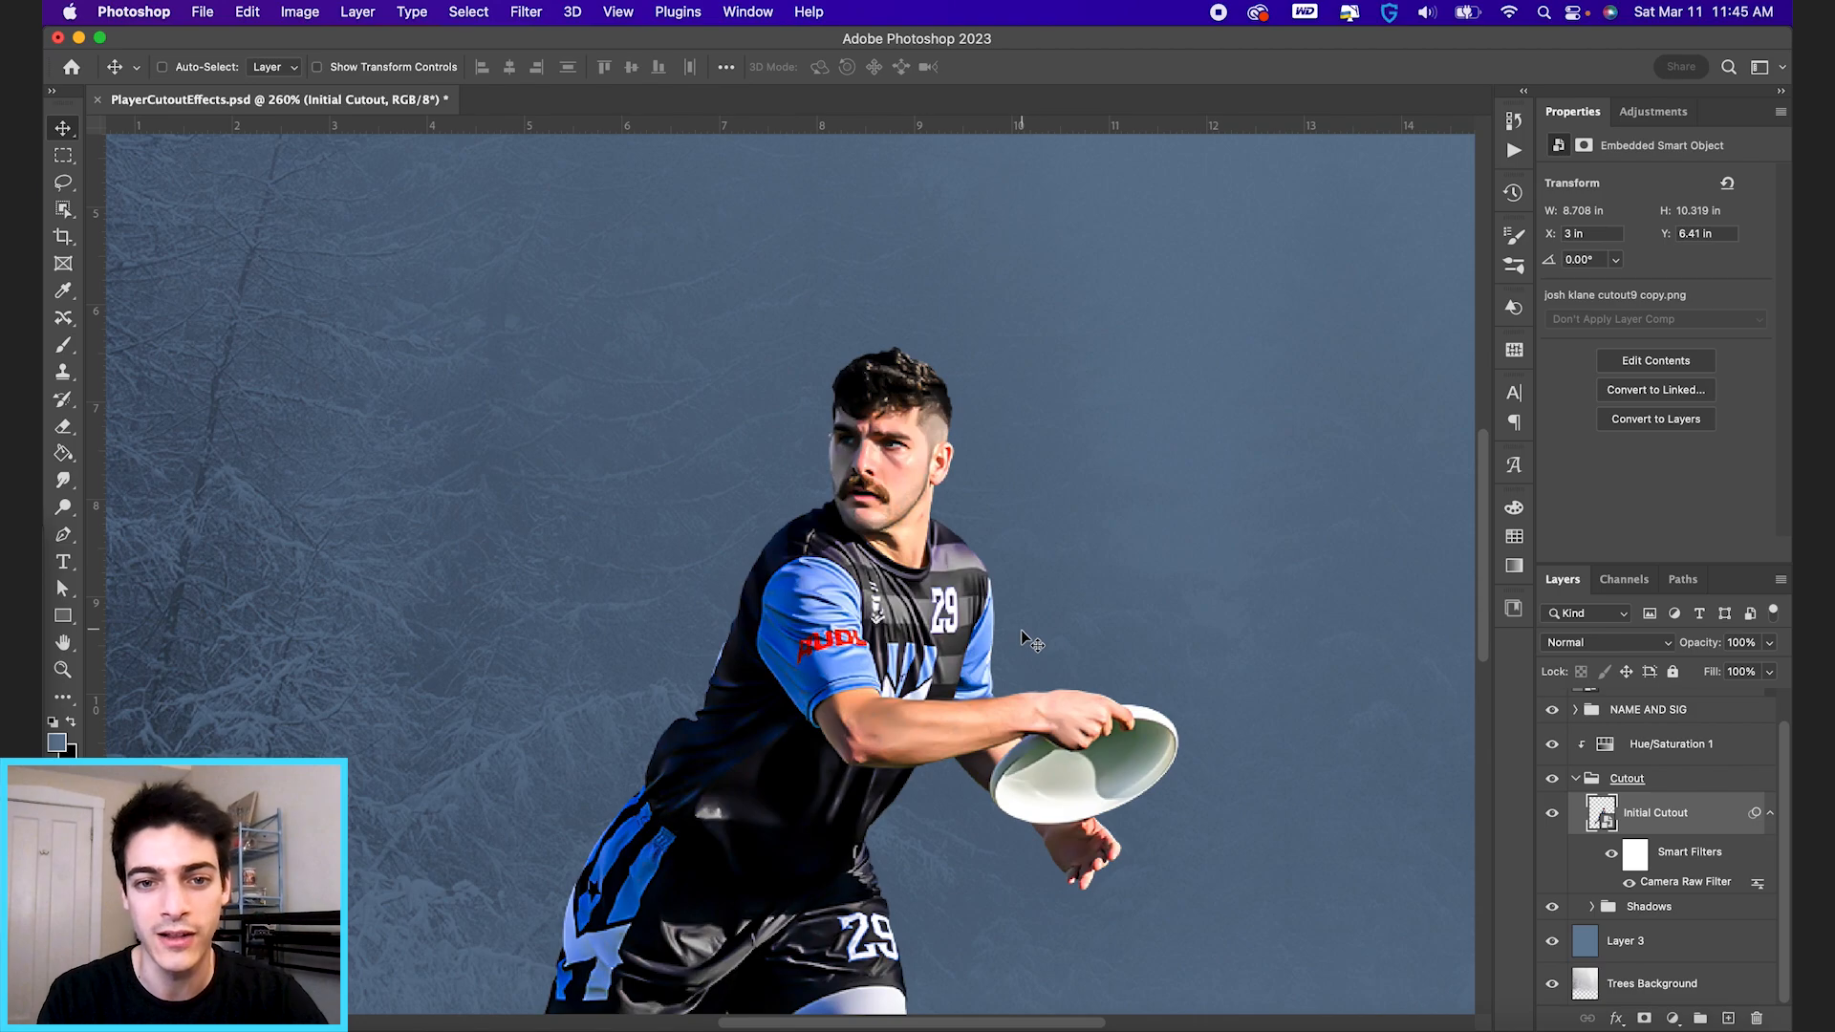
pyautogui.press('super+minus')
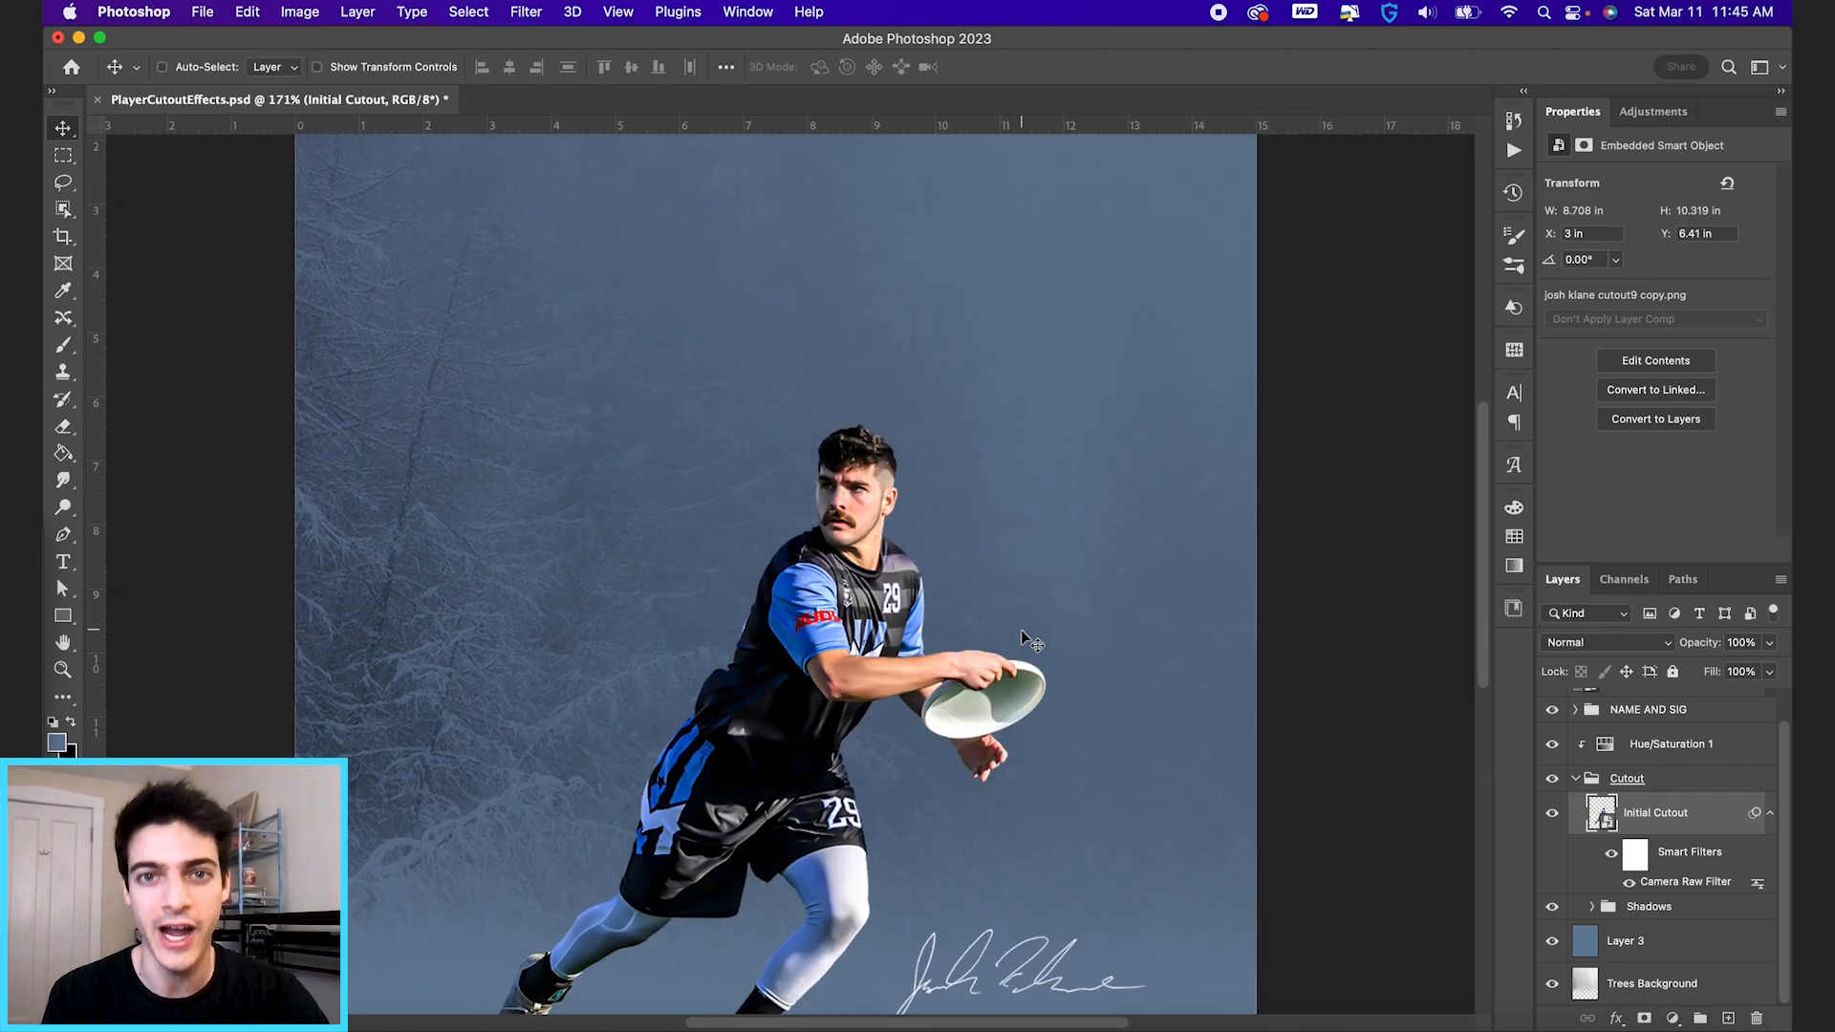
pyautogui.press('super+minus')
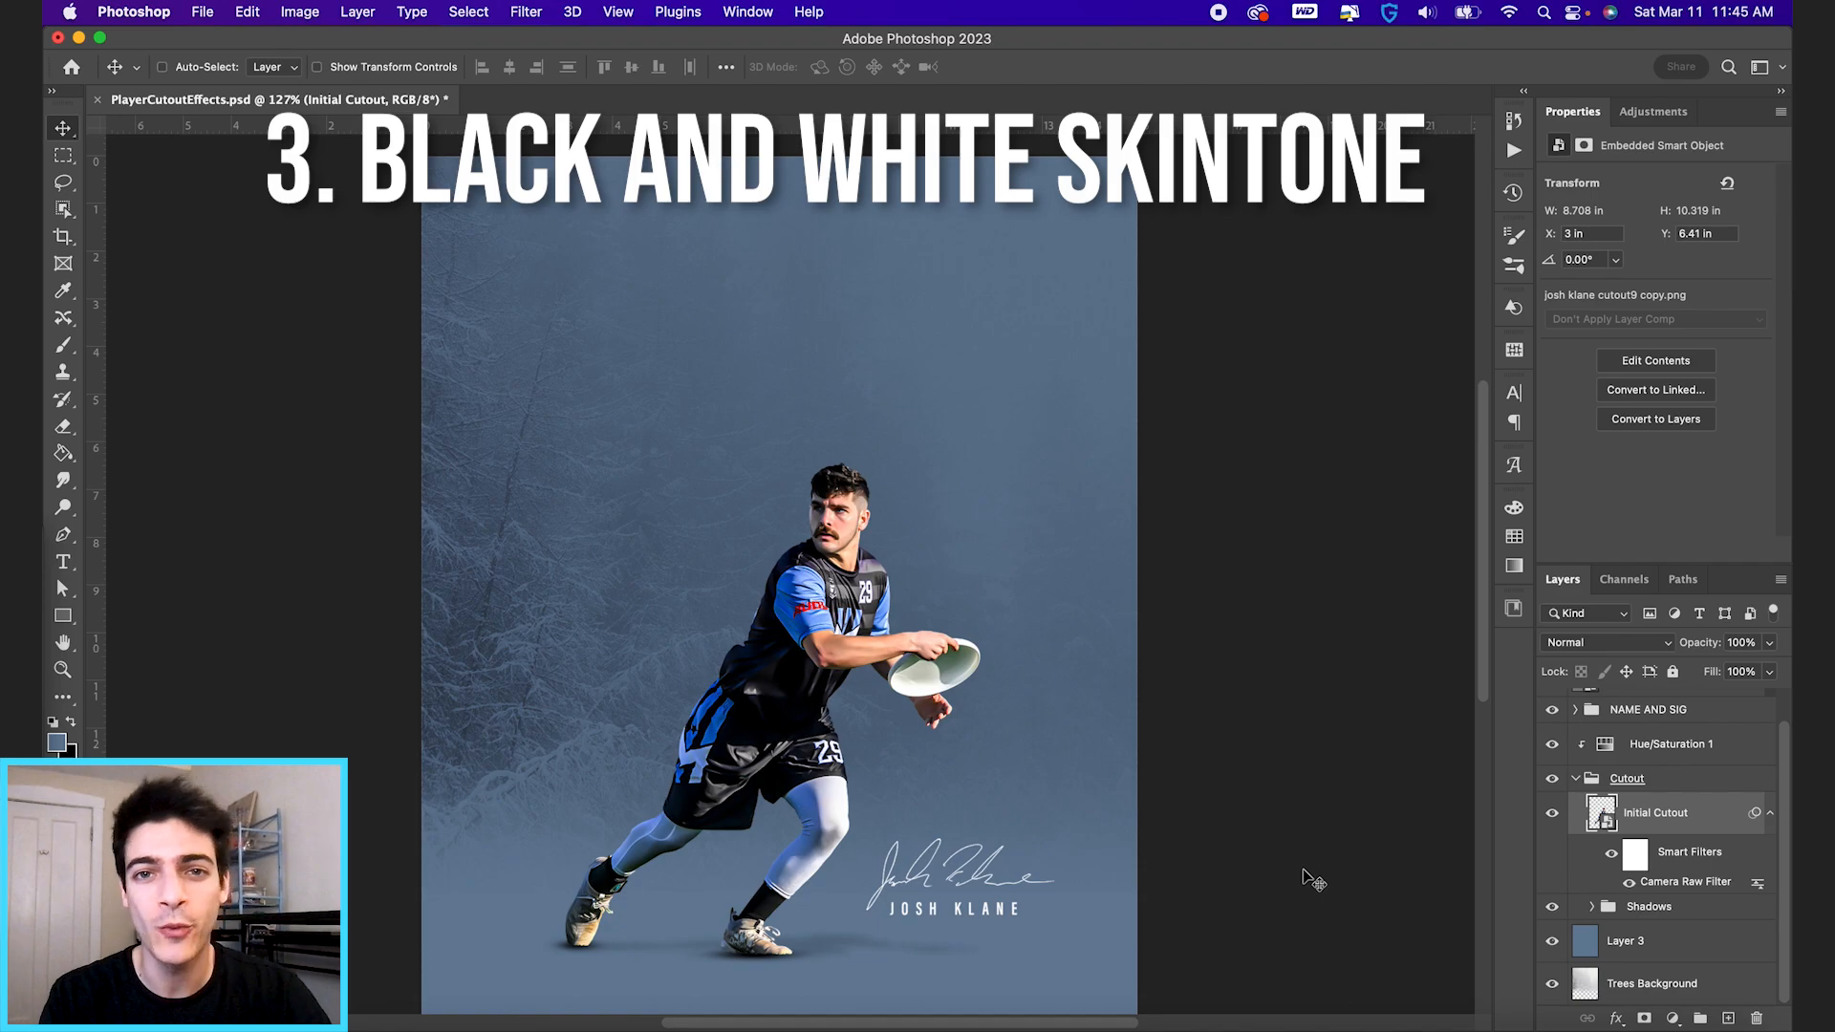
# Add a Gradient Map adjustment layer in the Cutout group above the Initial Cutout layer and clip it to that layer.
pyautogui.click(1594, 784)
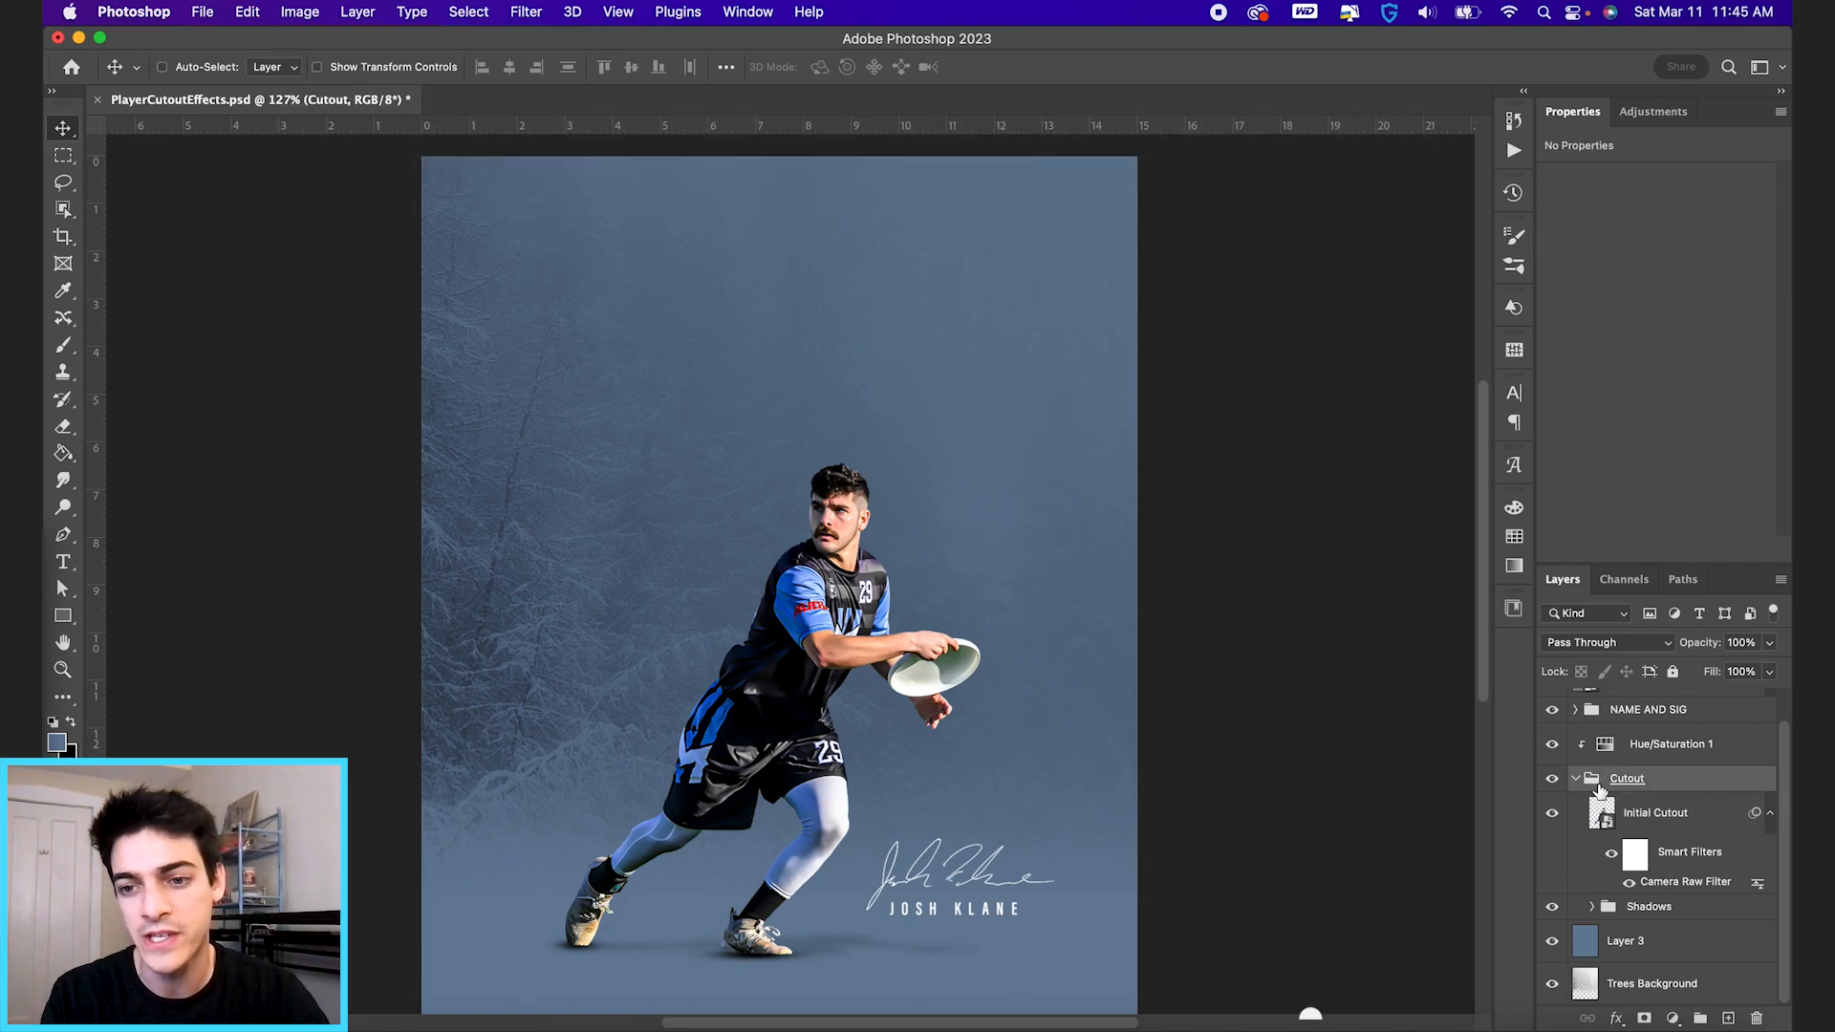
pyautogui.click(1674, 1018)
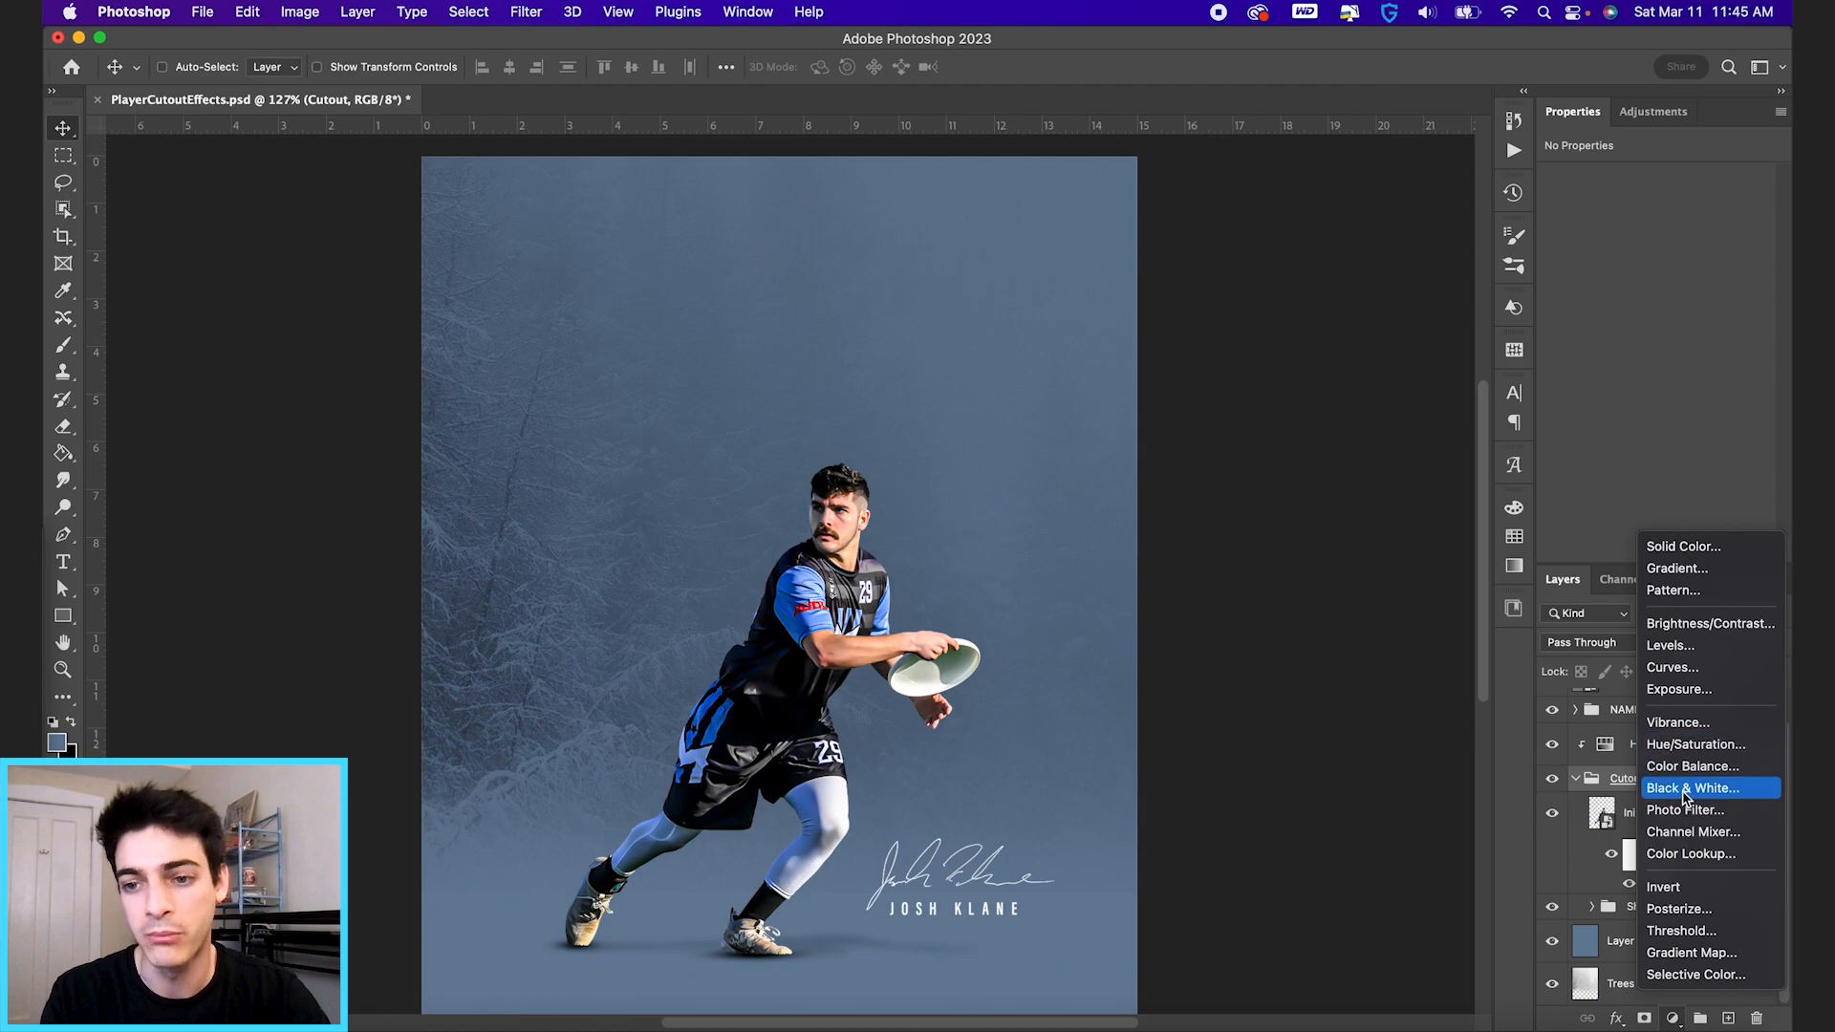
pyautogui.click(1692, 953)
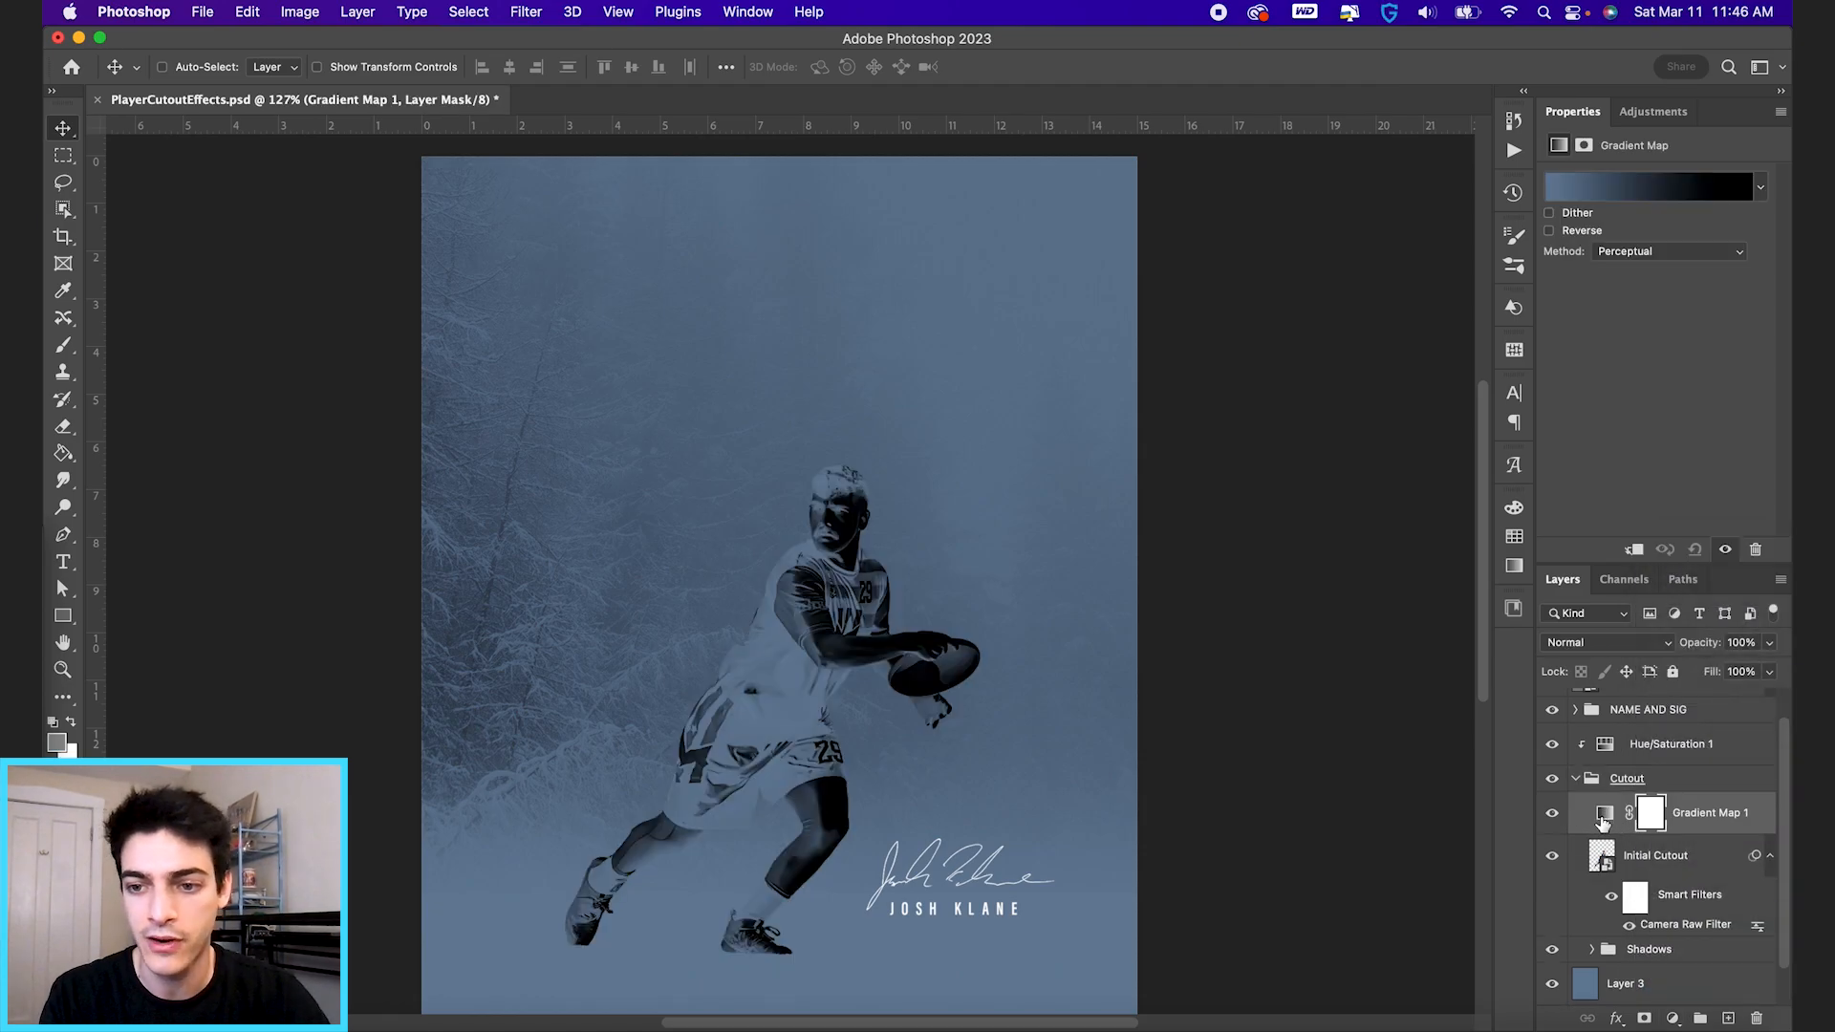
pyautogui.click(1604, 820)
pyautogui.keyDown('alt'); pyautogui.click(1610, 828); pyautogui.keyUp('alt')
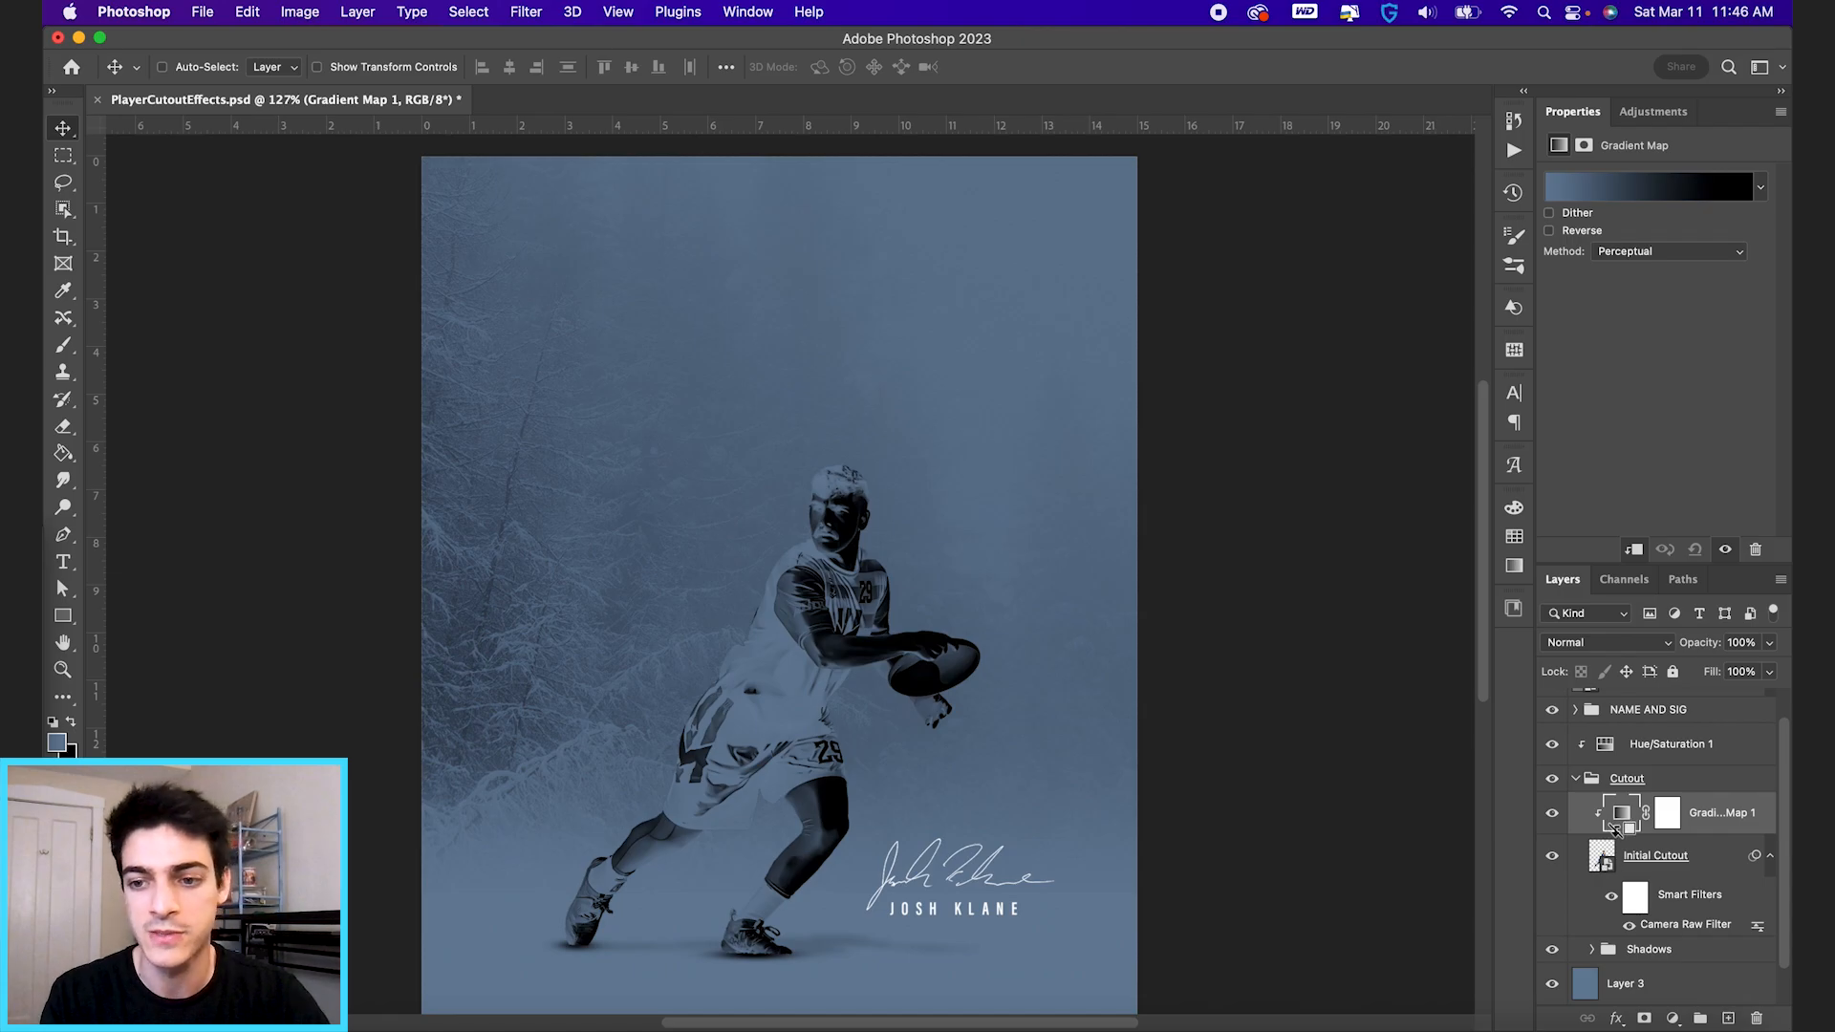
# Apply the Basics preset Black, White to the gradient map and move the gradient's midpoint to location 37.
pyautogui.click(1638, 198)
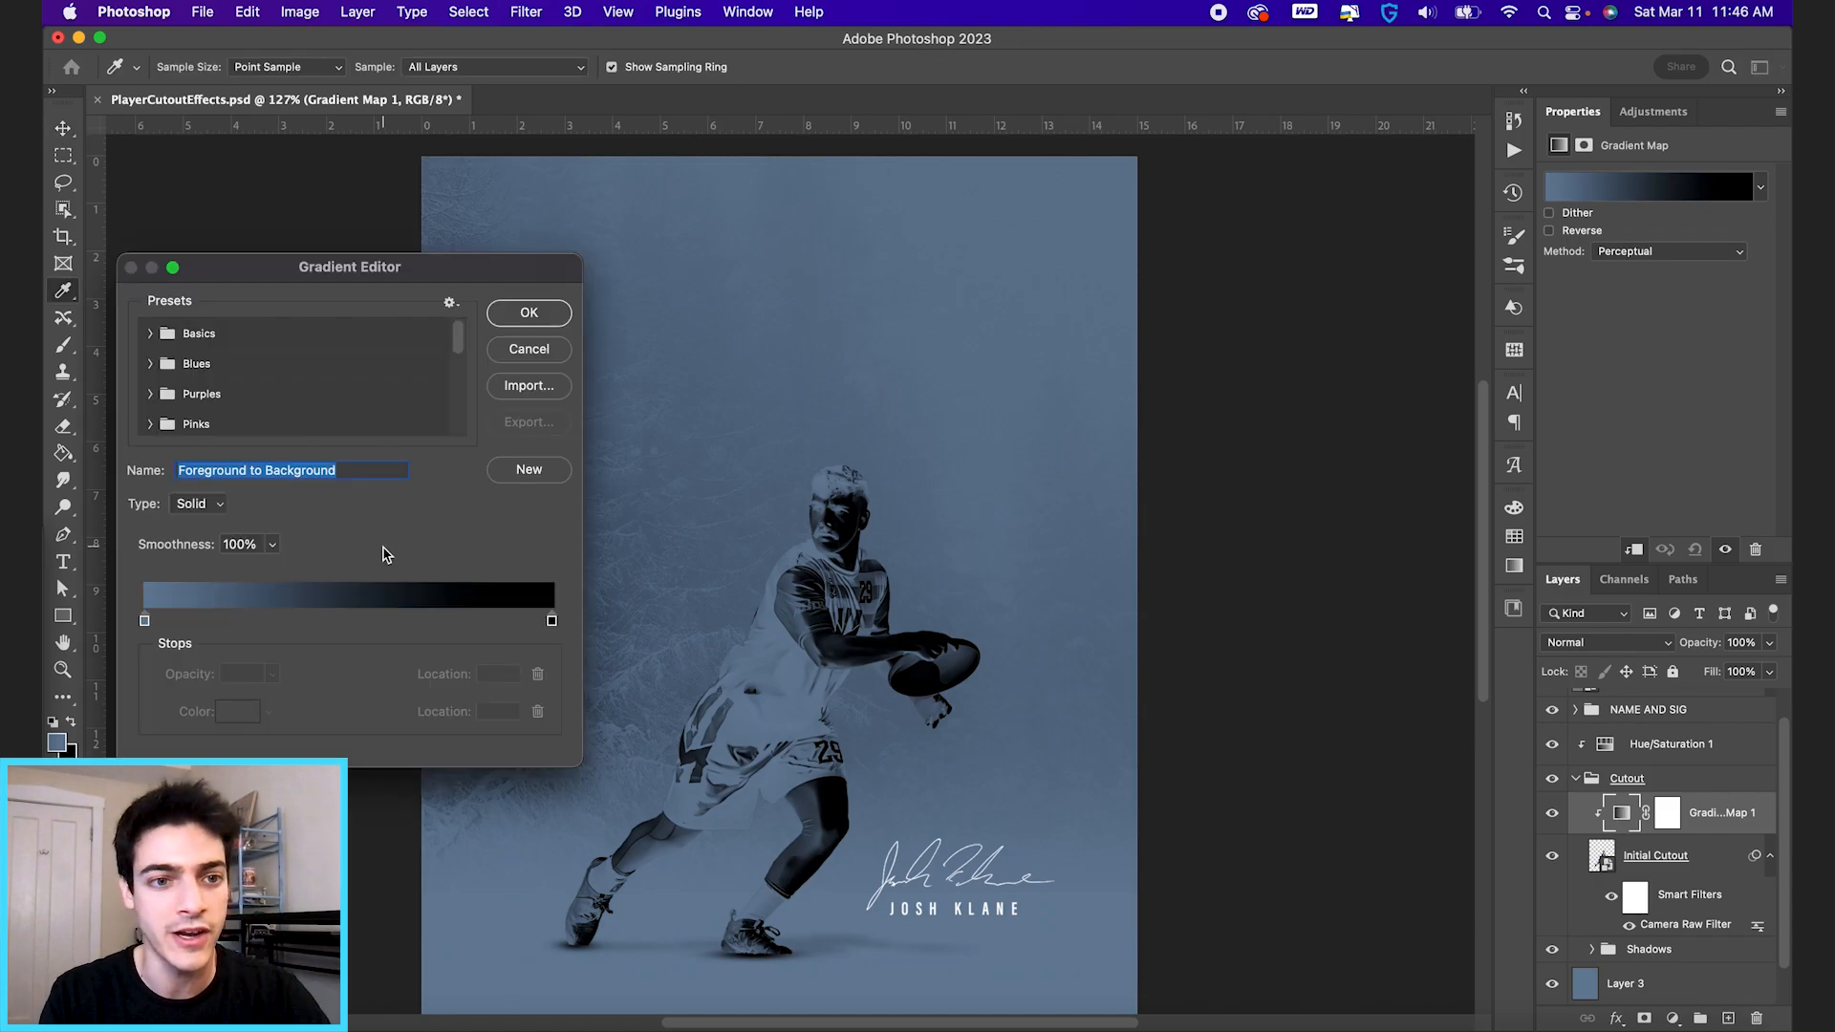
pyautogui.click(150, 333)
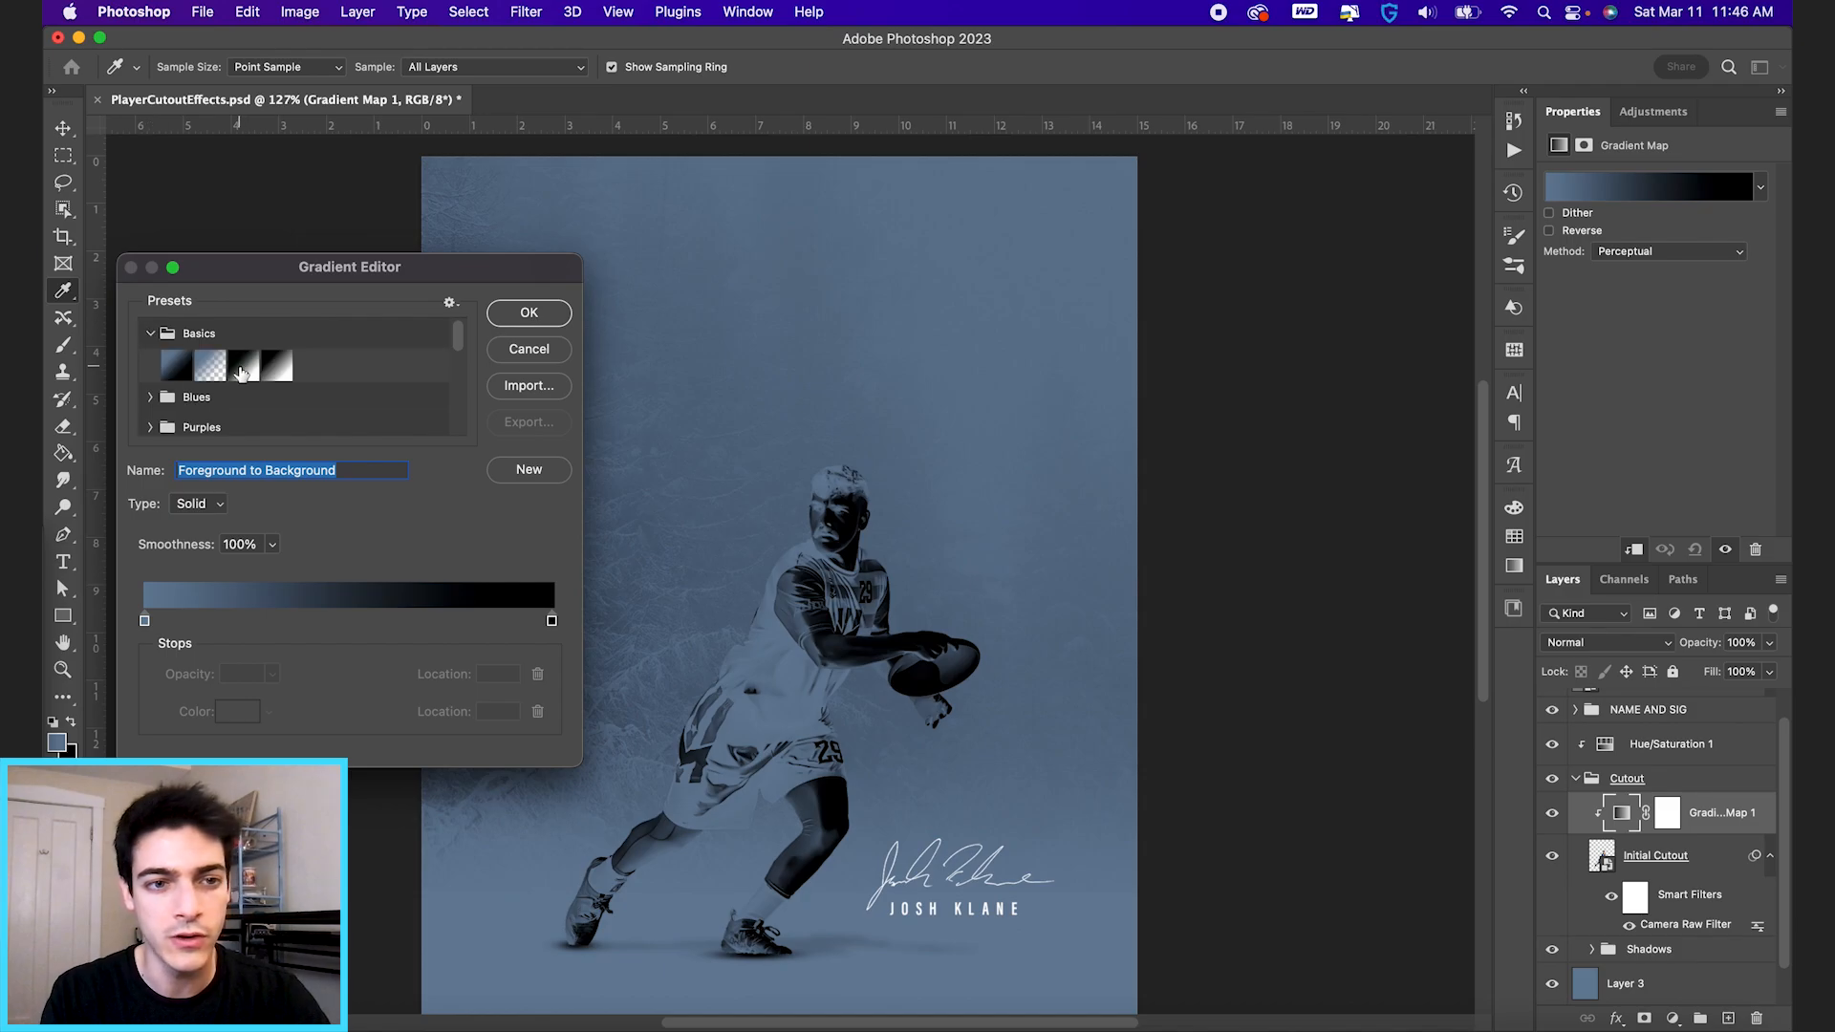
pyautogui.click(243, 365)
pyautogui.click(145, 621)
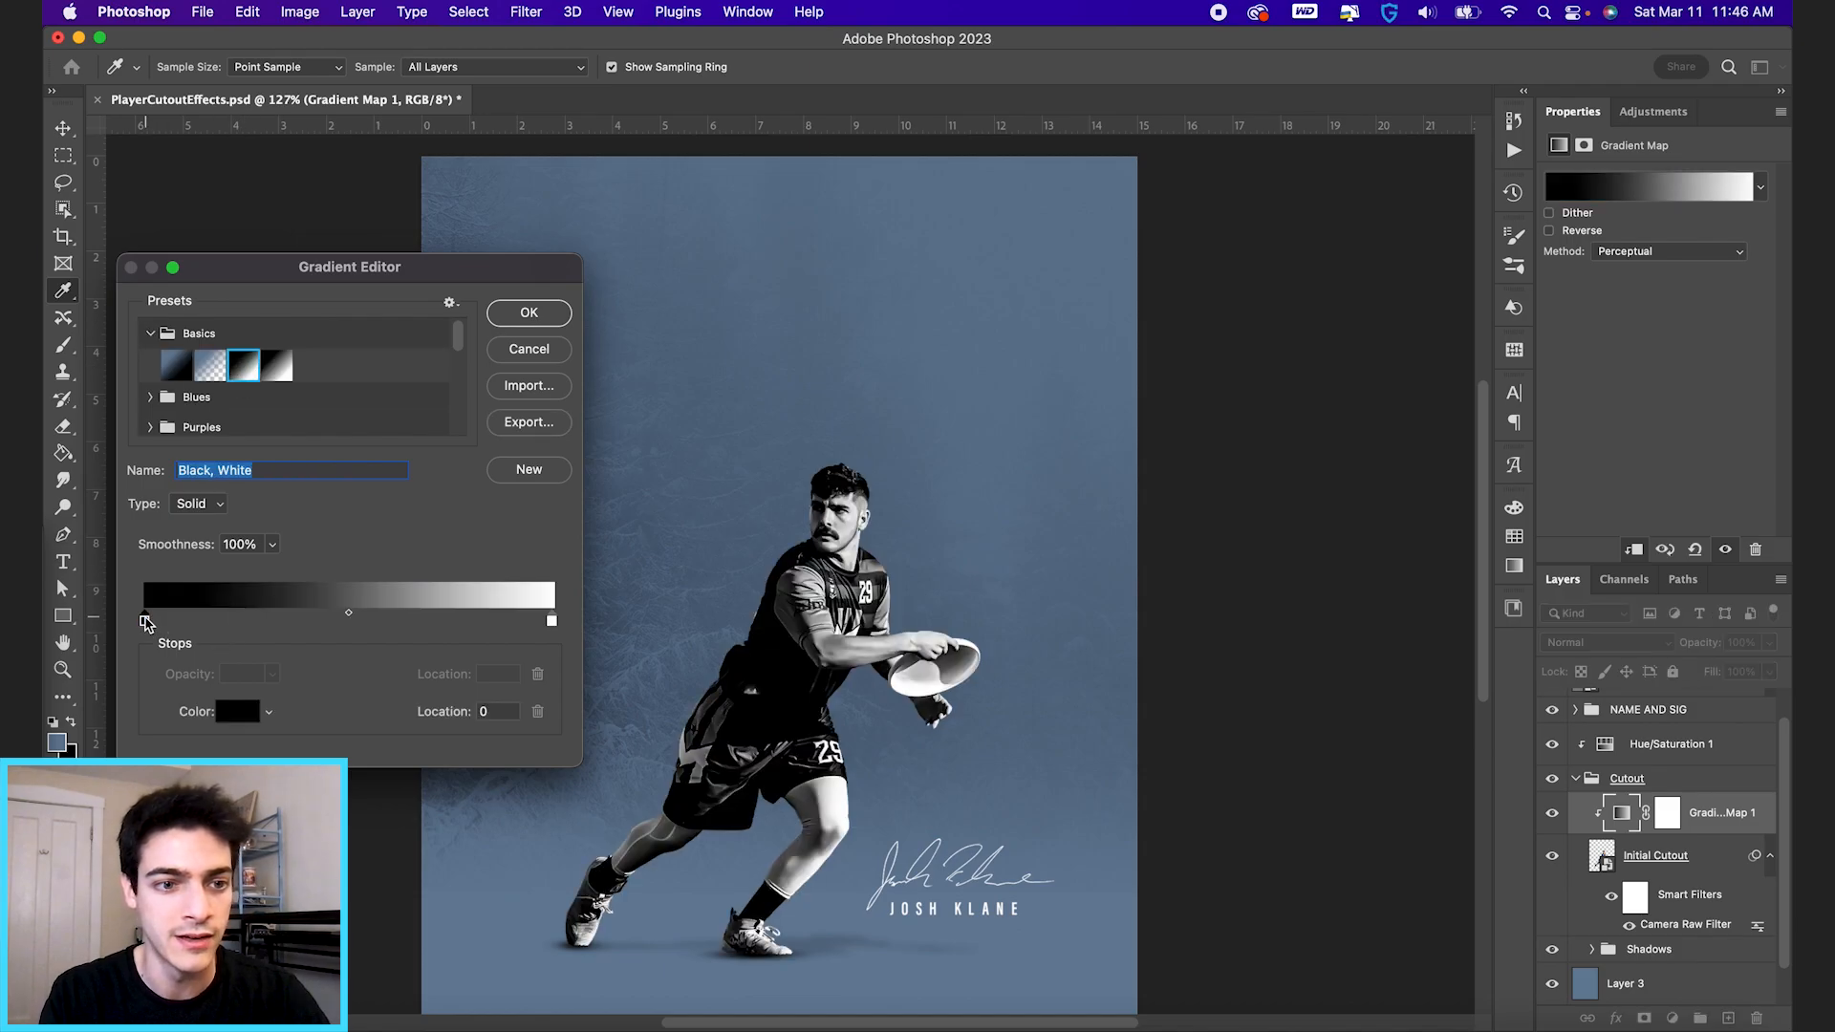
pyautogui.moveTo(350, 615); pyautogui.dragTo(299, 618)
pyautogui.click(145, 621)
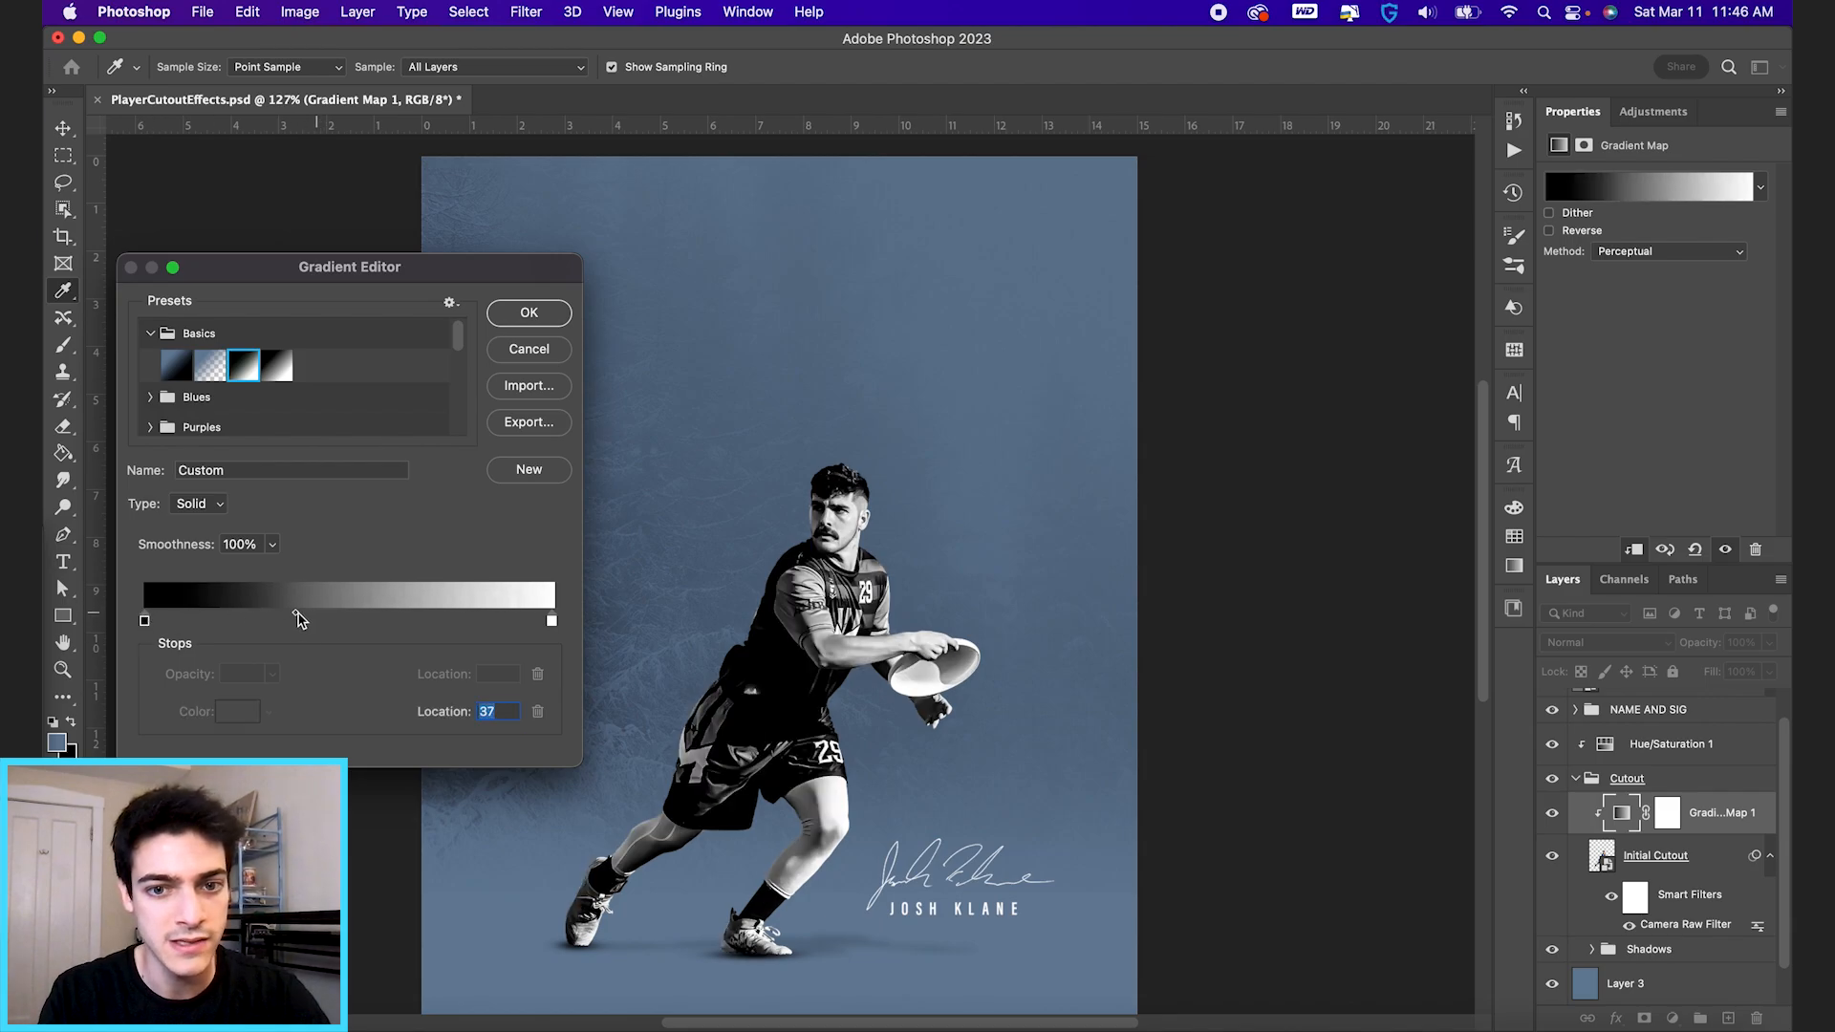
pyautogui.click(539, 317)
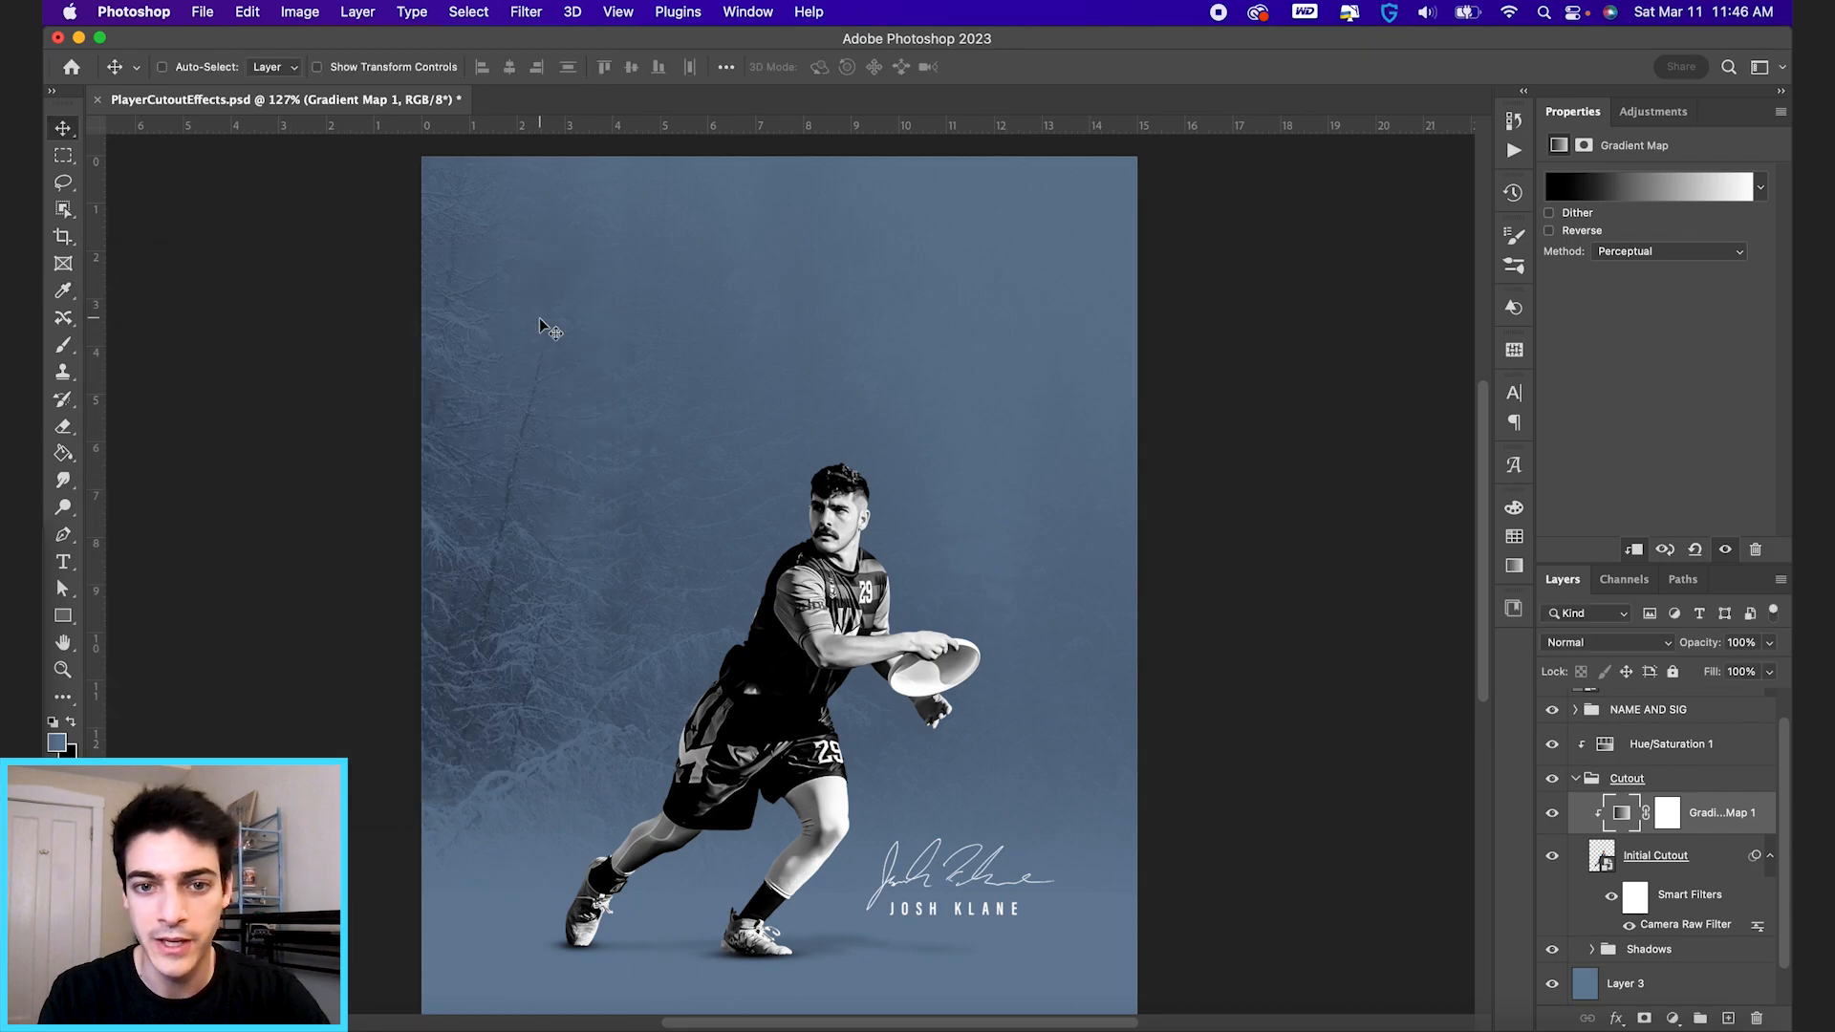
# Target the gradient map's layer mask with the Brush tool at size 35 and black as the foreground colour.
pyautogui.click(1668, 815)
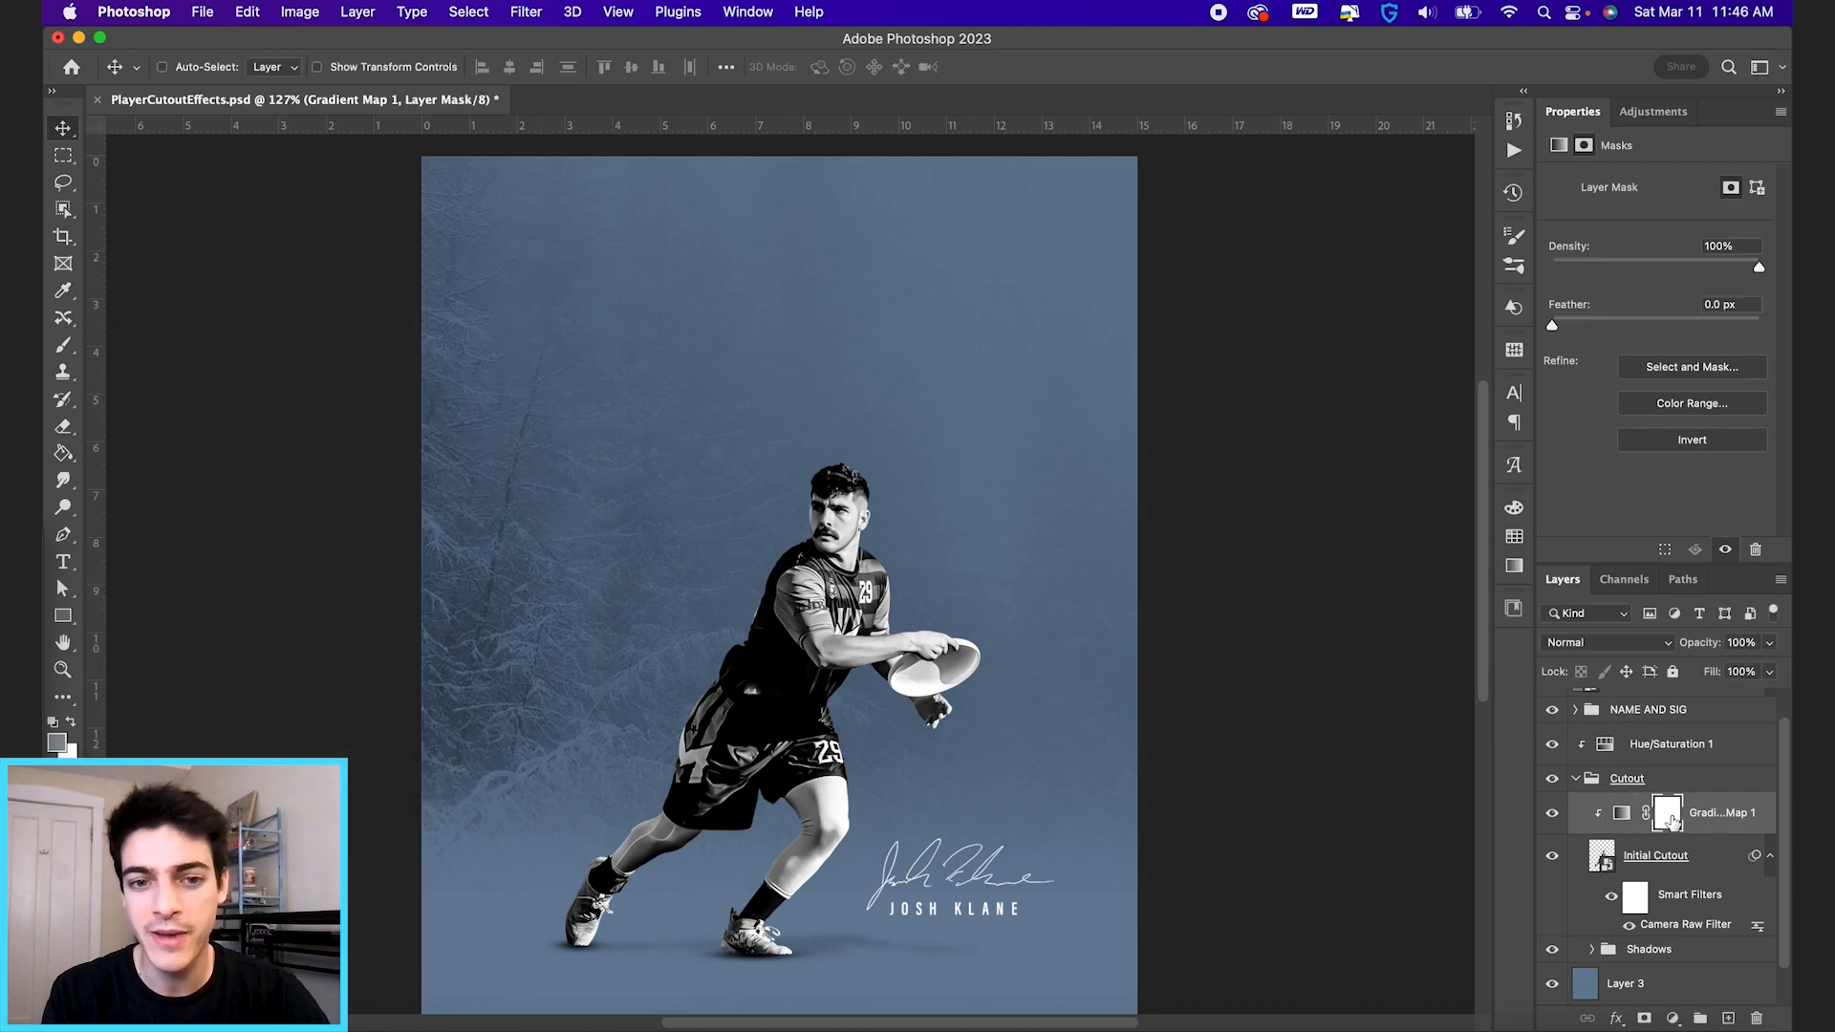
pyautogui.scroll(5, 824, 653)
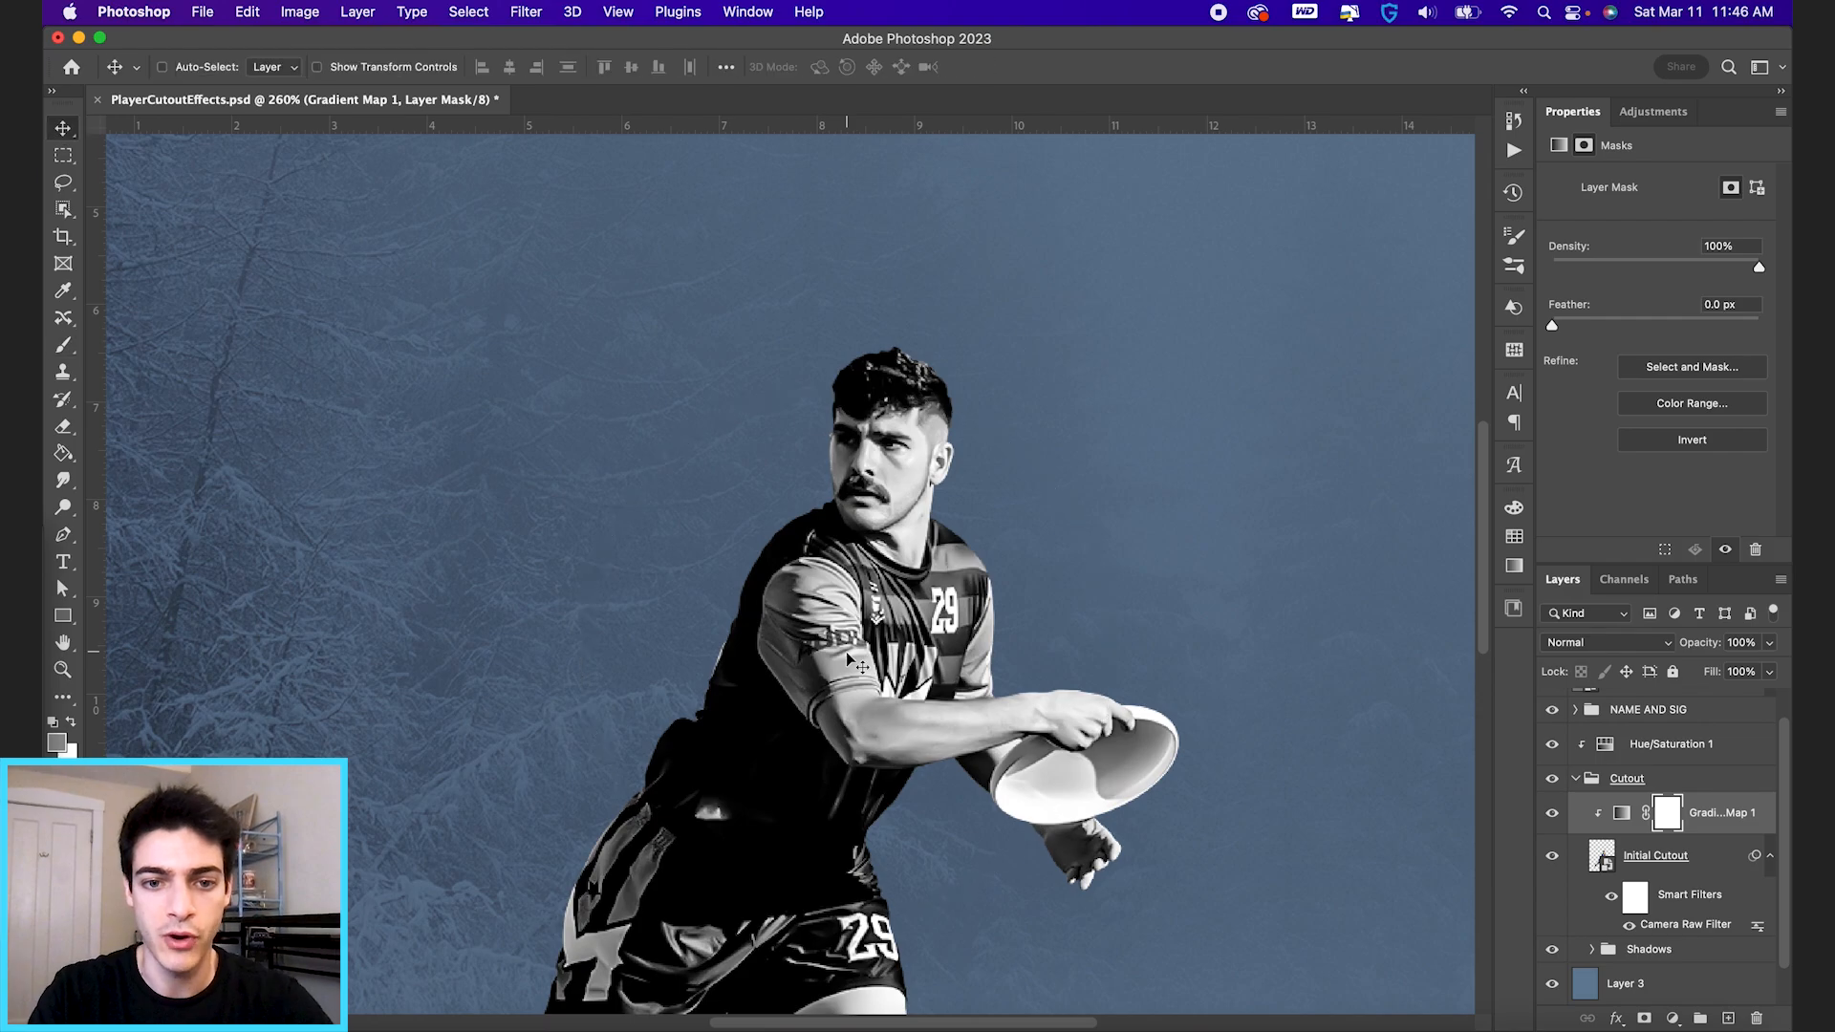
pyautogui.press('b')
pyautogui.press('[')
pyautogui.press('[')
pyautogui.press('[')
pyautogui.press('[')
pyautogui.press('[')
pyautogui.press('[')
pyautogui.press('[')
pyautogui.press('[')
pyautogui.press('[')
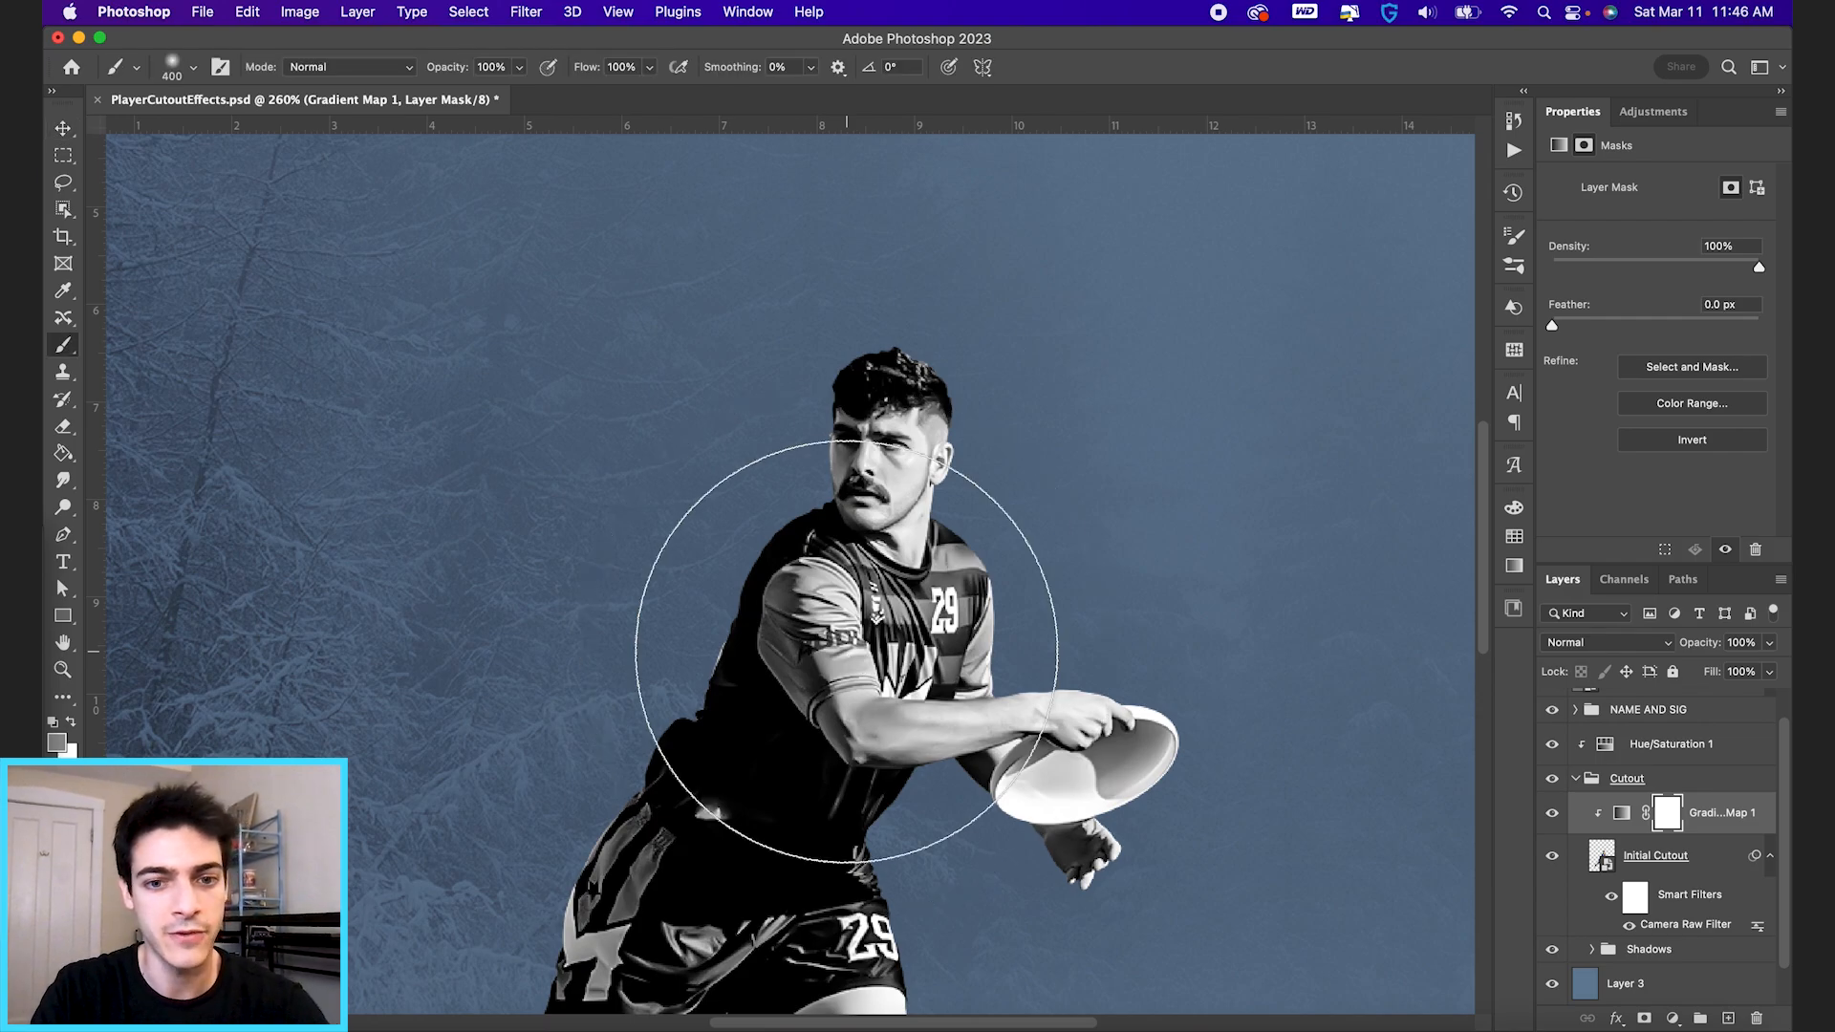
pyautogui.press('[')
pyautogui.press('[')
pyautogui.press('[')
pyautogui.press('[')
pyautogui.press('[')
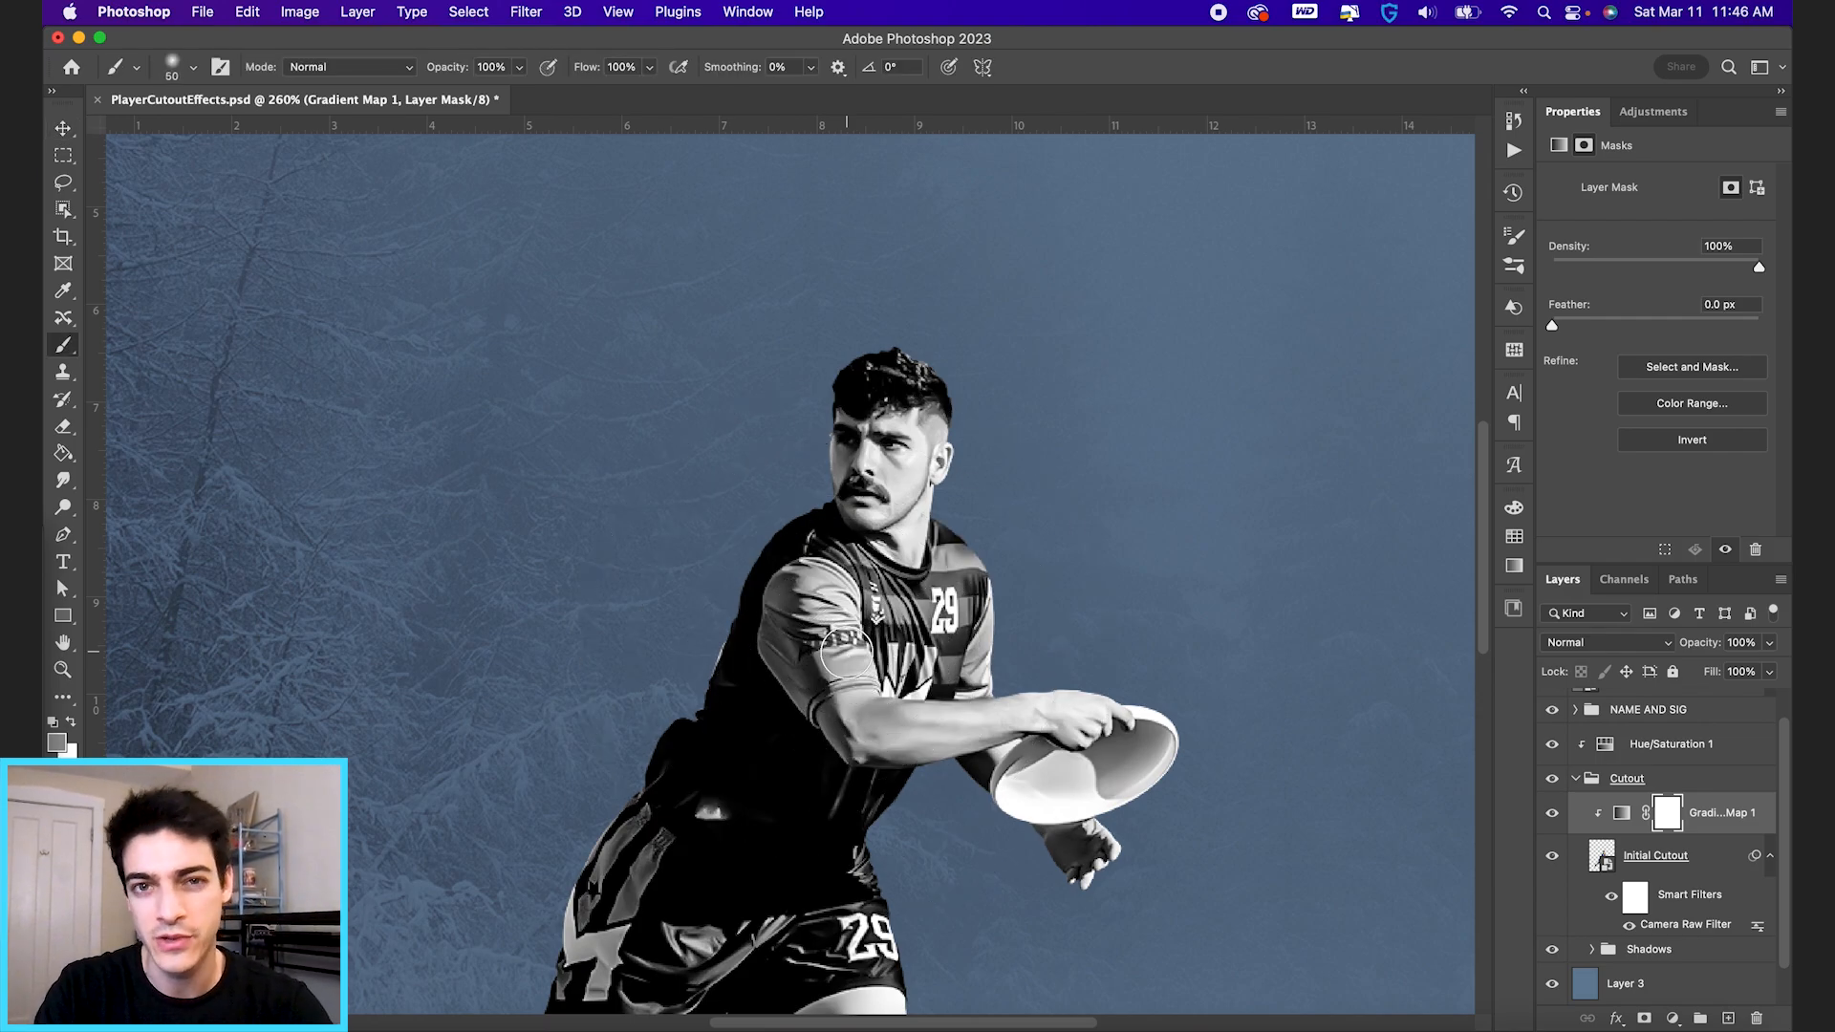
pyautogui.press('[')
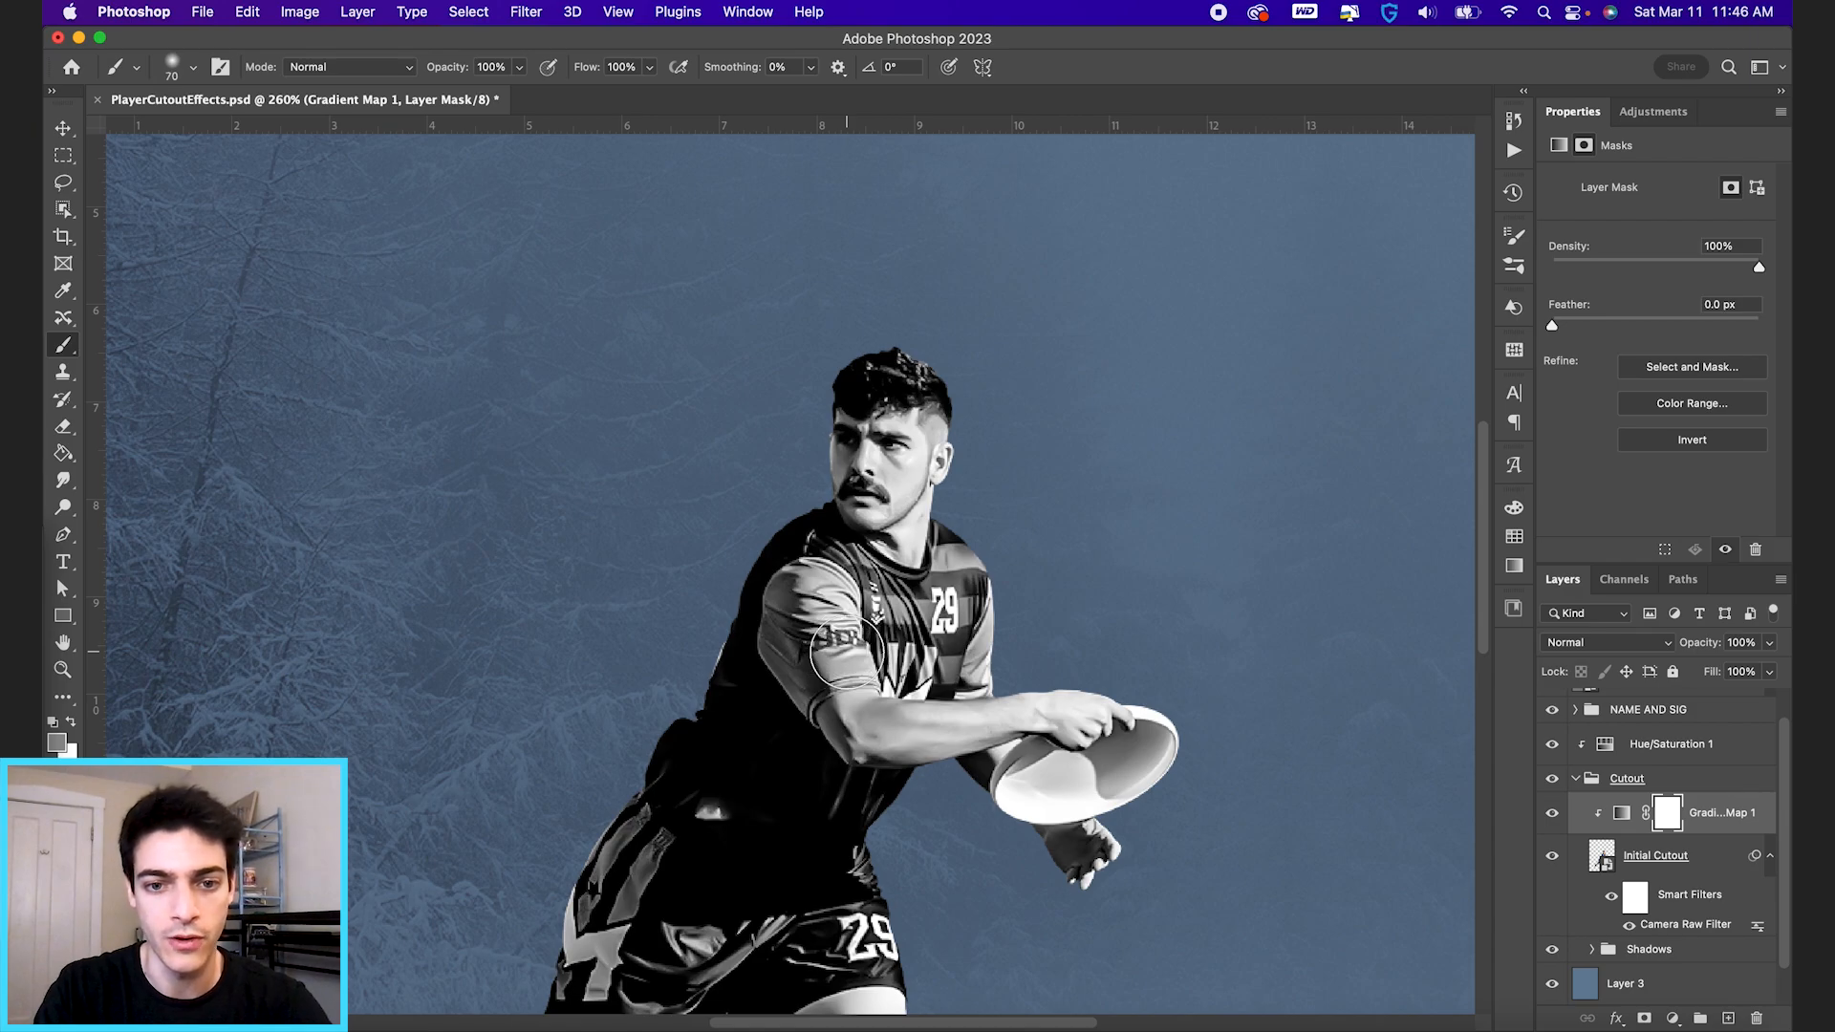
pyautogui.press(']')
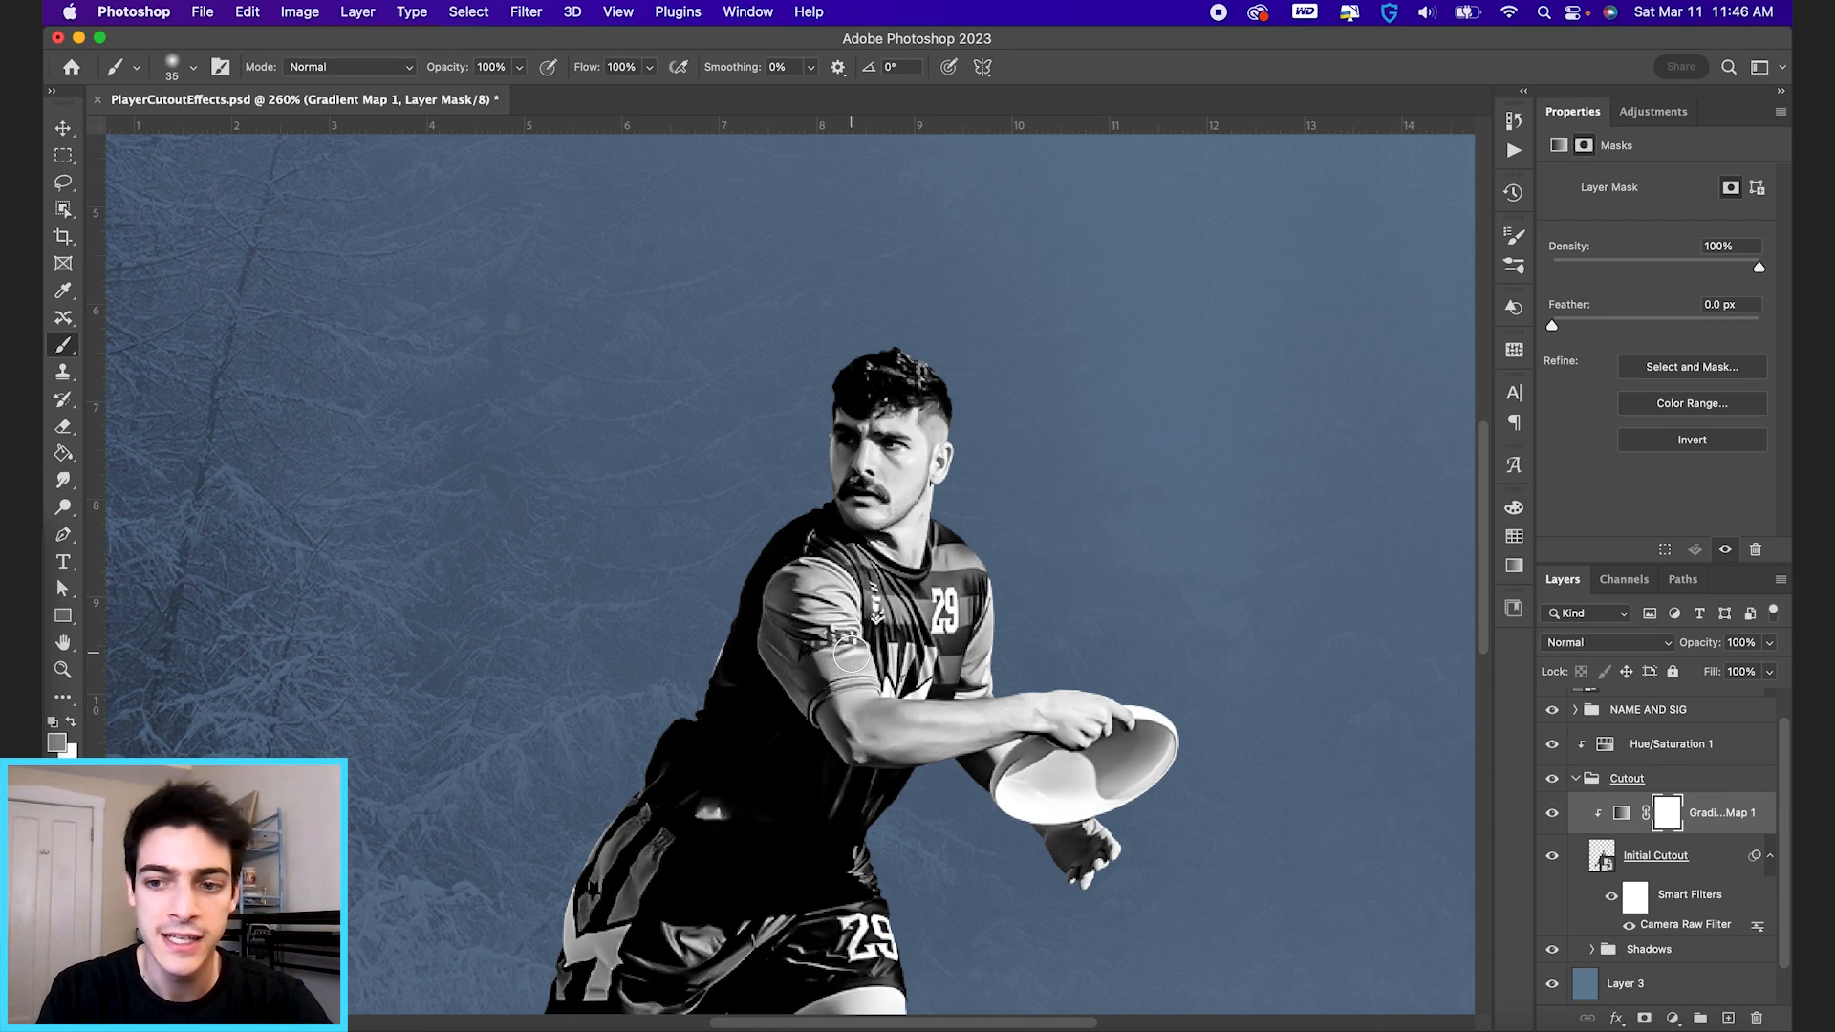
pyautogui.press('x')
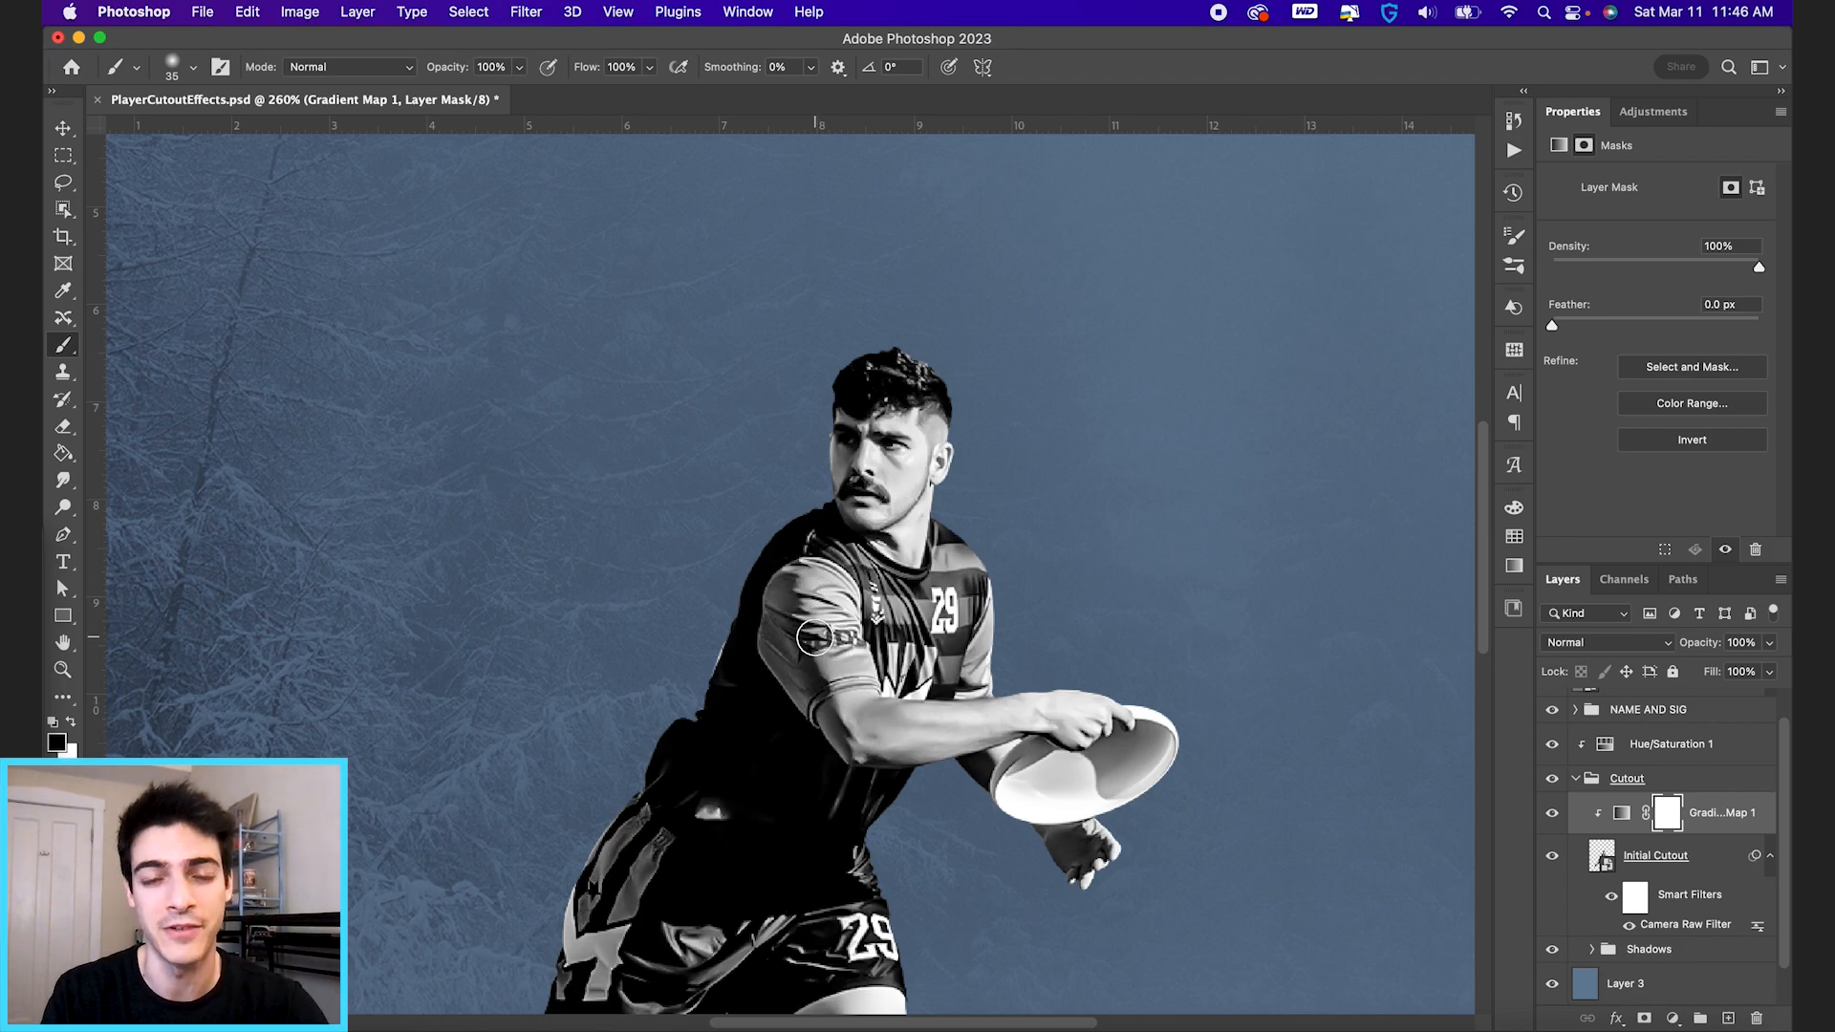
# Paint the near sleeve black on the gradient map's mask with a size 25 brush, and clean up the adjoining arm in white.
pyautogui.press('super+plus')
pyautogui.press('[')
pyautogui.press('[')
pyautogui.press('[')
pyautogui.moveTo(831, 588)
pyautogui.mouseDown()
pyautogui.moveTo(764, 619)
pyautogui.moveTo(757, 713)
pyautogui.moveTo(758, 695)
pyautogui.moveTo(819, 792)
pyautogui.moveTo(838, 739)
pyautogui.moveTo(914, 728)
pyautogui.moveTo(887, 696)
pyautogui.moveTo(806, 701)
pyautogui.moveTo(879, 639)
pyautogui.moveTo(881, 669)
pyautogui.moveTo(867, 595)
pyautogui.moveTo(835, 562)
pyautogui.moveTo(770, 591)
pyautogui.moveTo(854, 574)
pyautogui.moveTo(875, 592)
pyautogui.moveTo(849, 564)
pyautogui.mouseUp()
pyautogui.press('x')
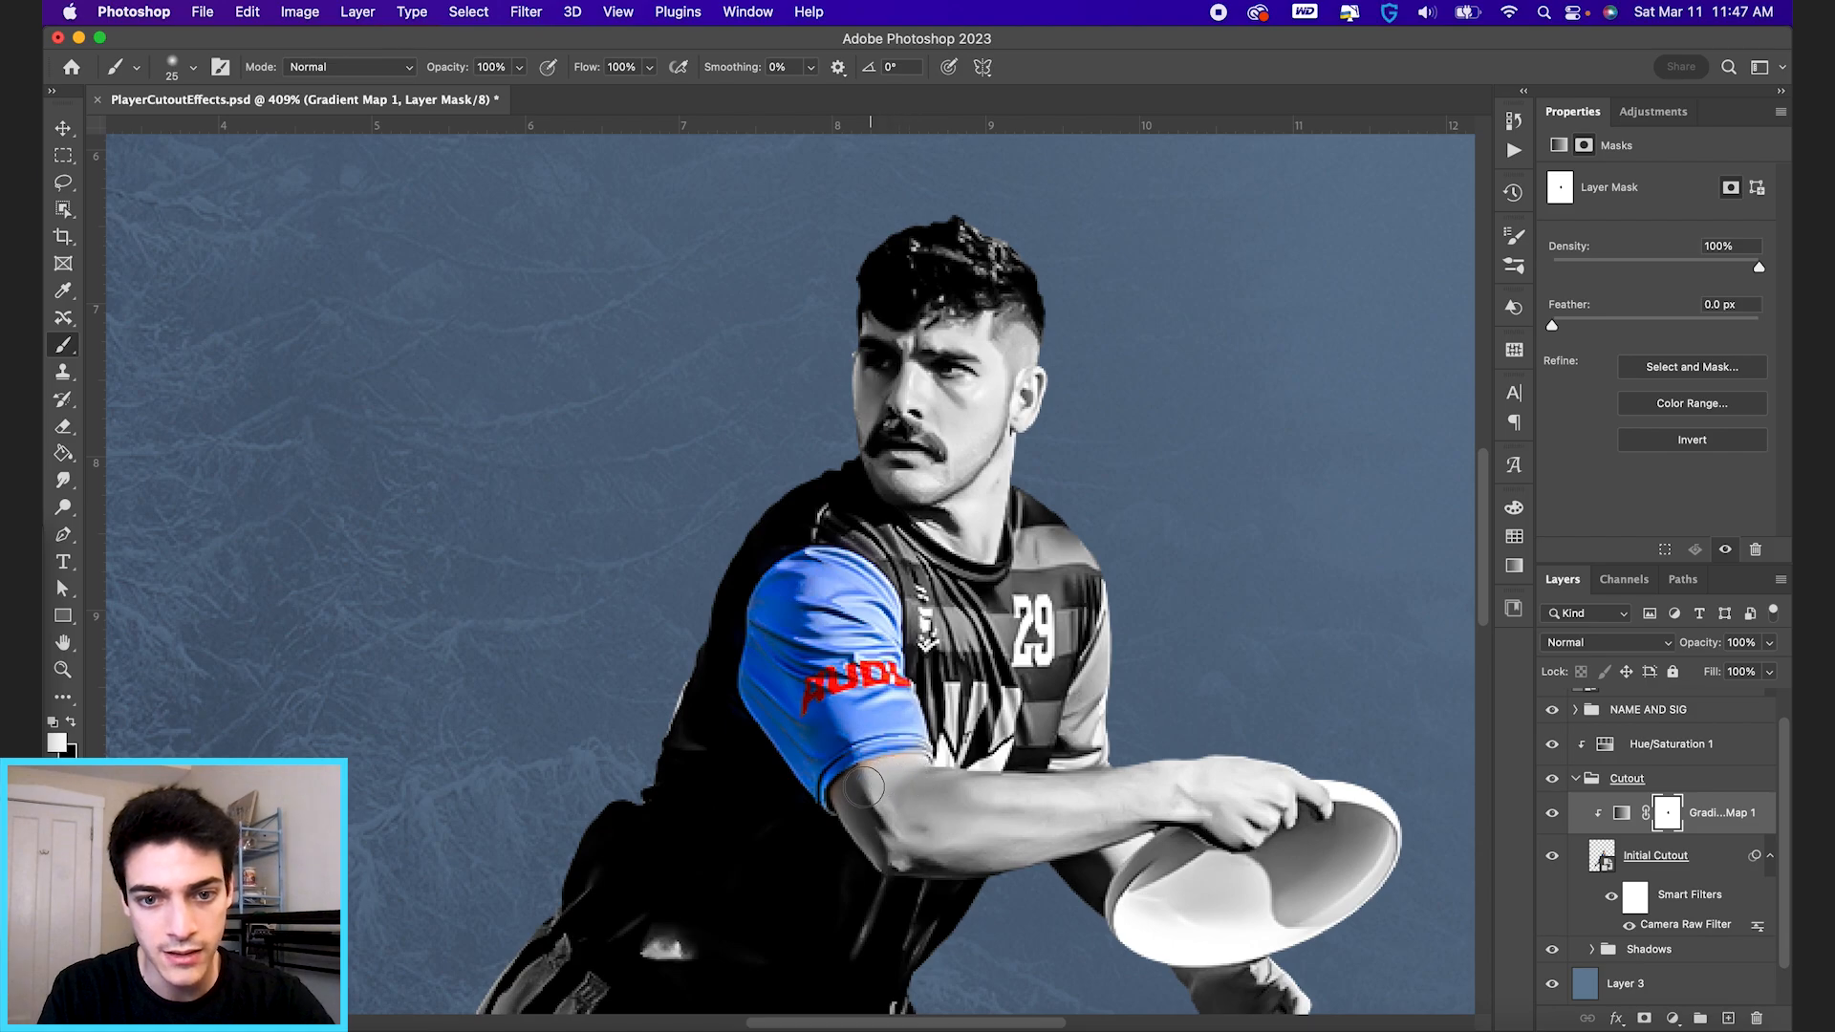
pyautogui.moveTo(864, 787)
pyautogui.mouseDown()
pyautogui.moveTo(892, 775)
pyautogui.moveTo(861, 797)
pyautogui.moveTo(870, 825)
pyautogui.mouseUp()
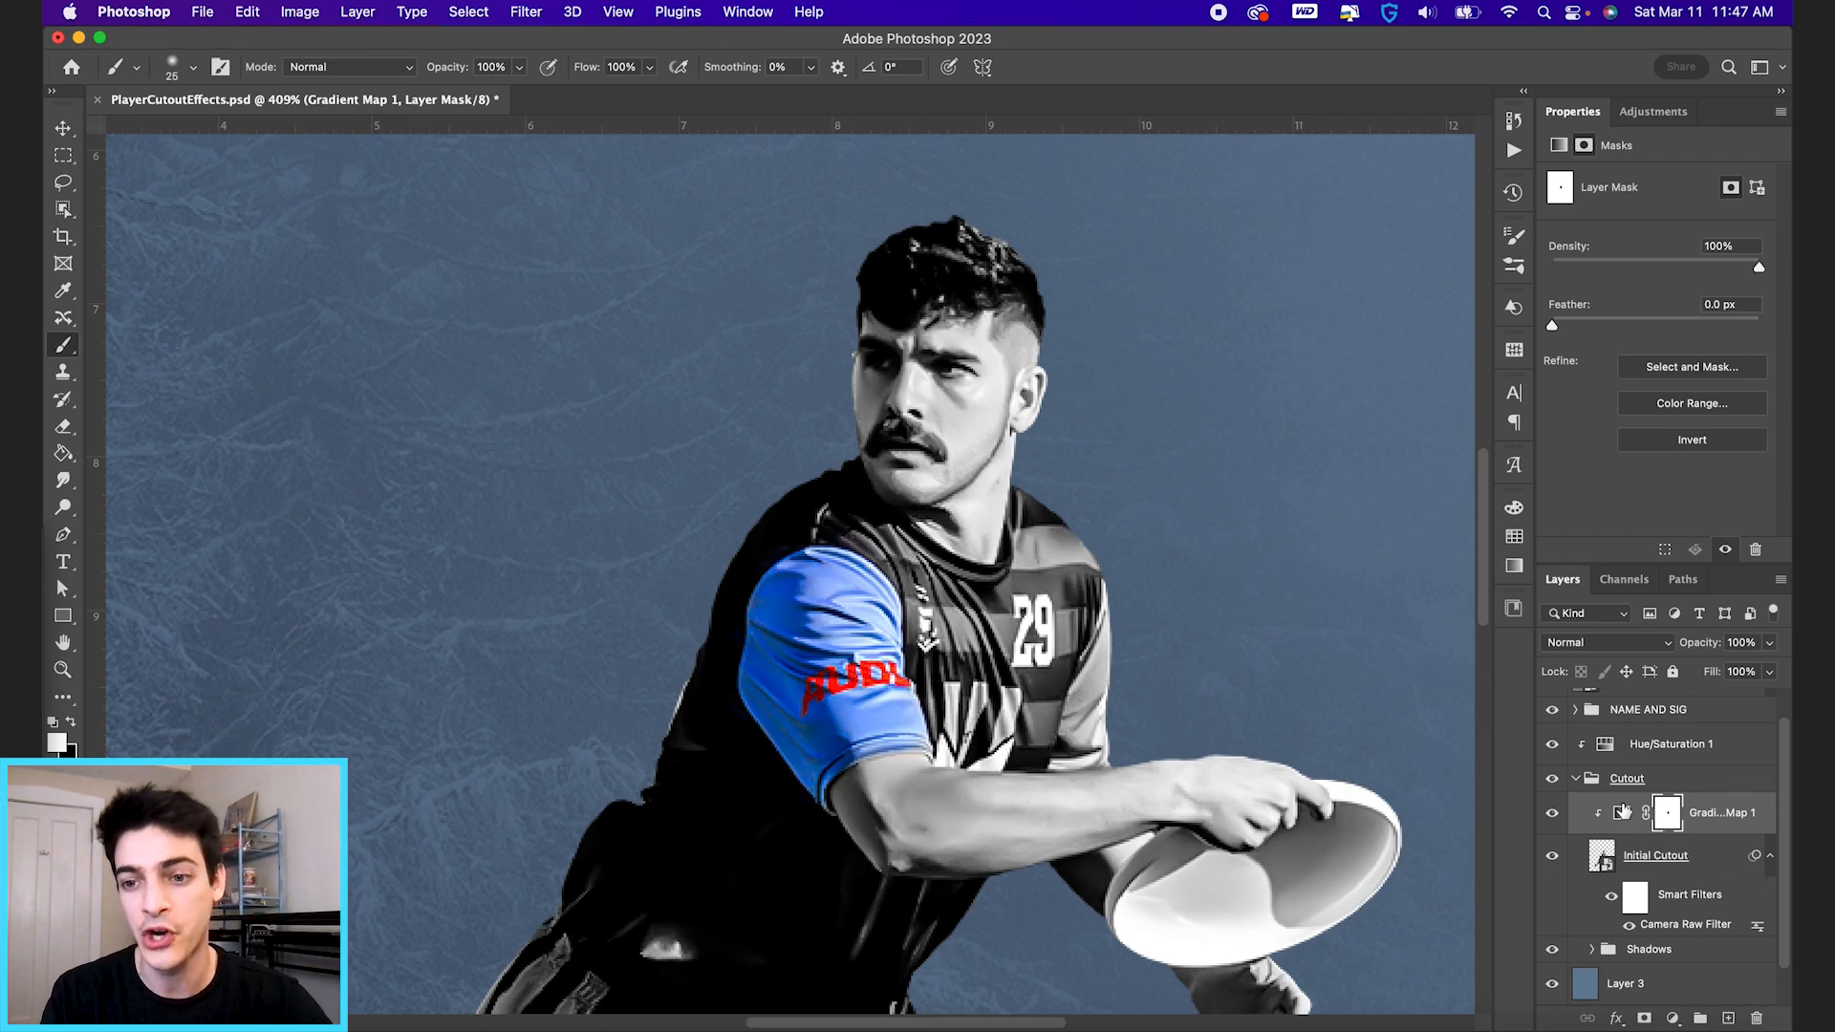
# Paint the far sleeve black on the gradient map's mask and compare the cutout with the adjustment off and on.
pyautogui.click(1554, 814)
pyautogui.click(1554, 813)
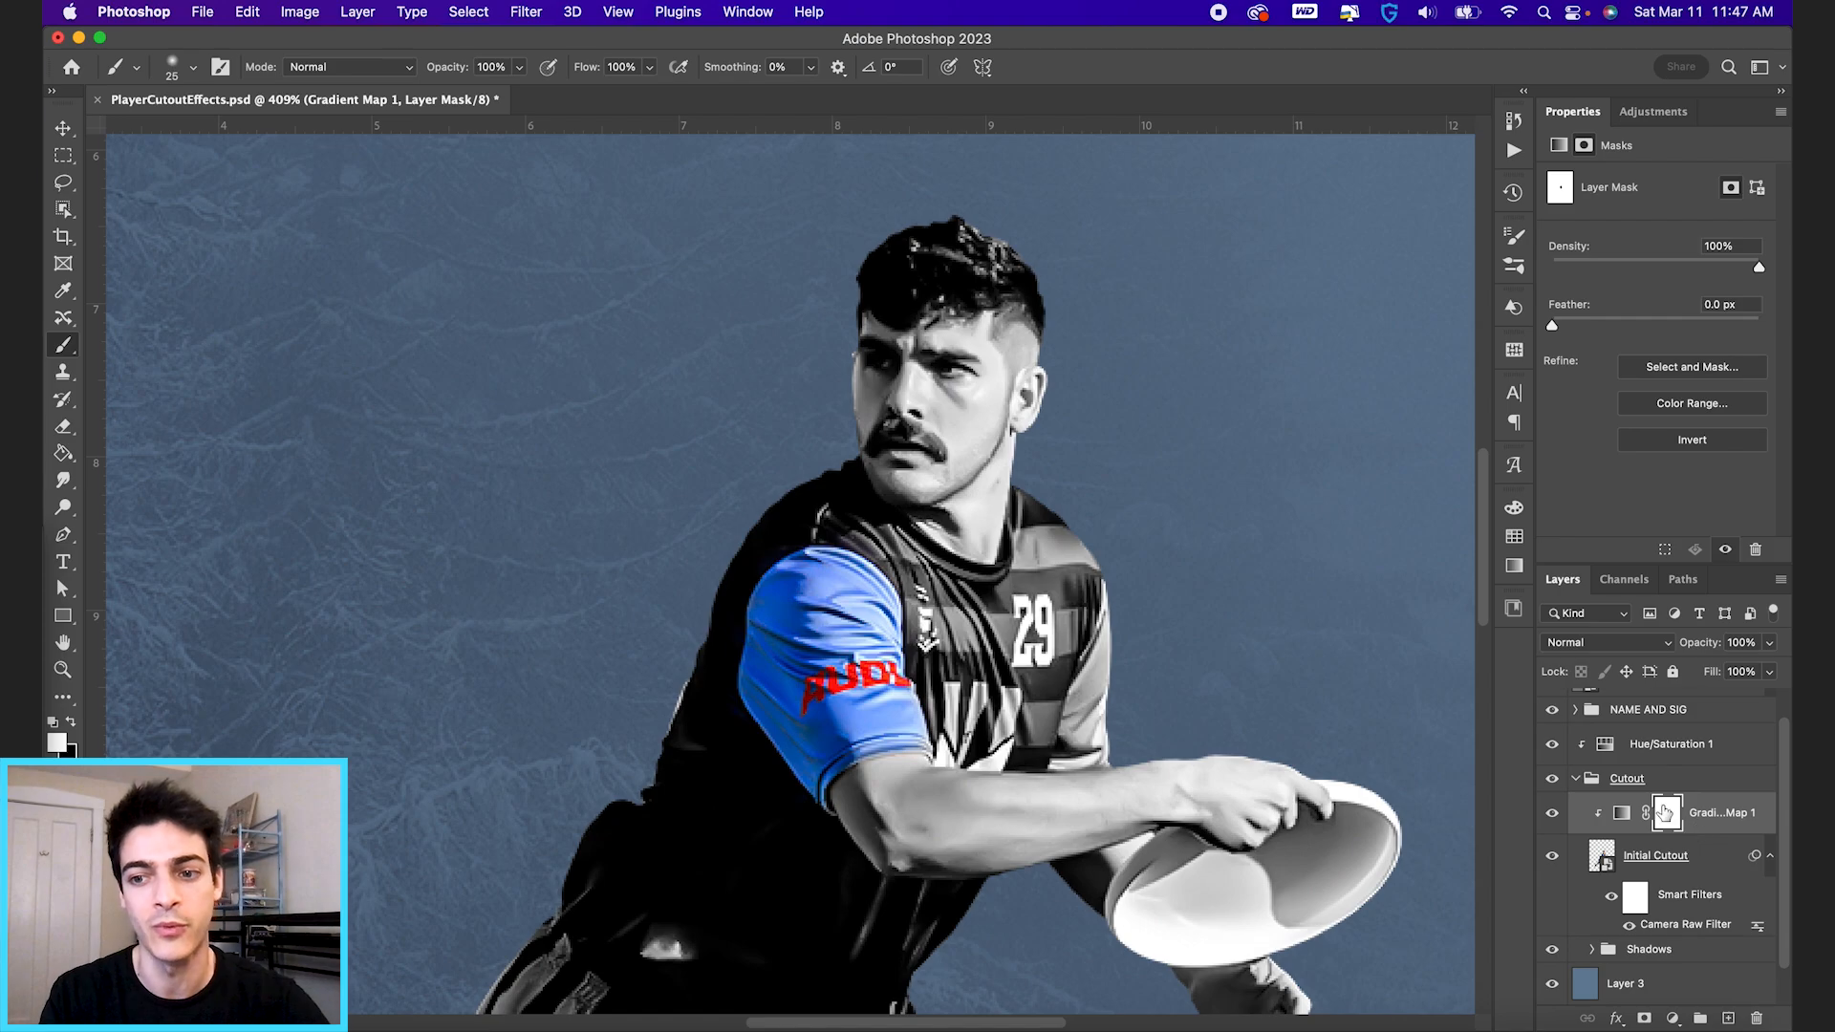
pyautogui.press('x')
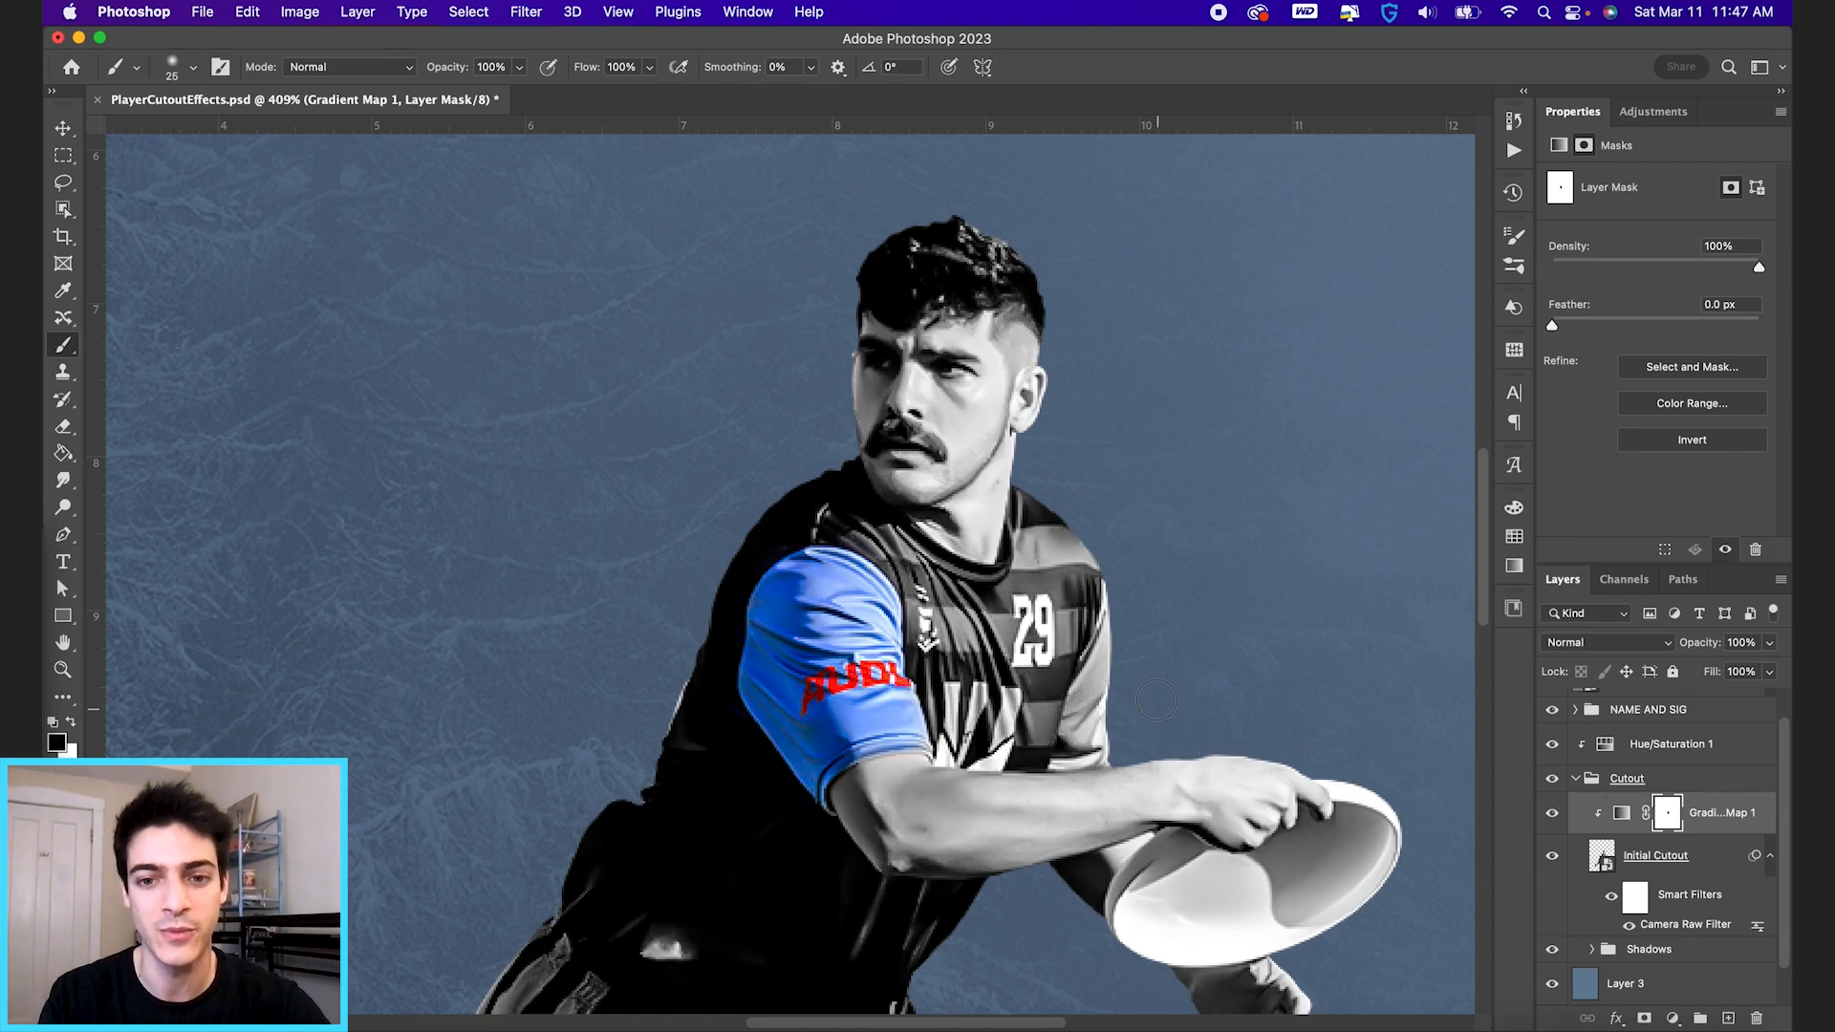
pyautogui.moveTo(1099, 693)
pyautogui.mouseDown()
pyautogui.moveTo(1094, 674)
pyautogui.moveTo(1082, 727)
pyautogui.moveTo(1123, 627)
pyautogui.mouseUp()
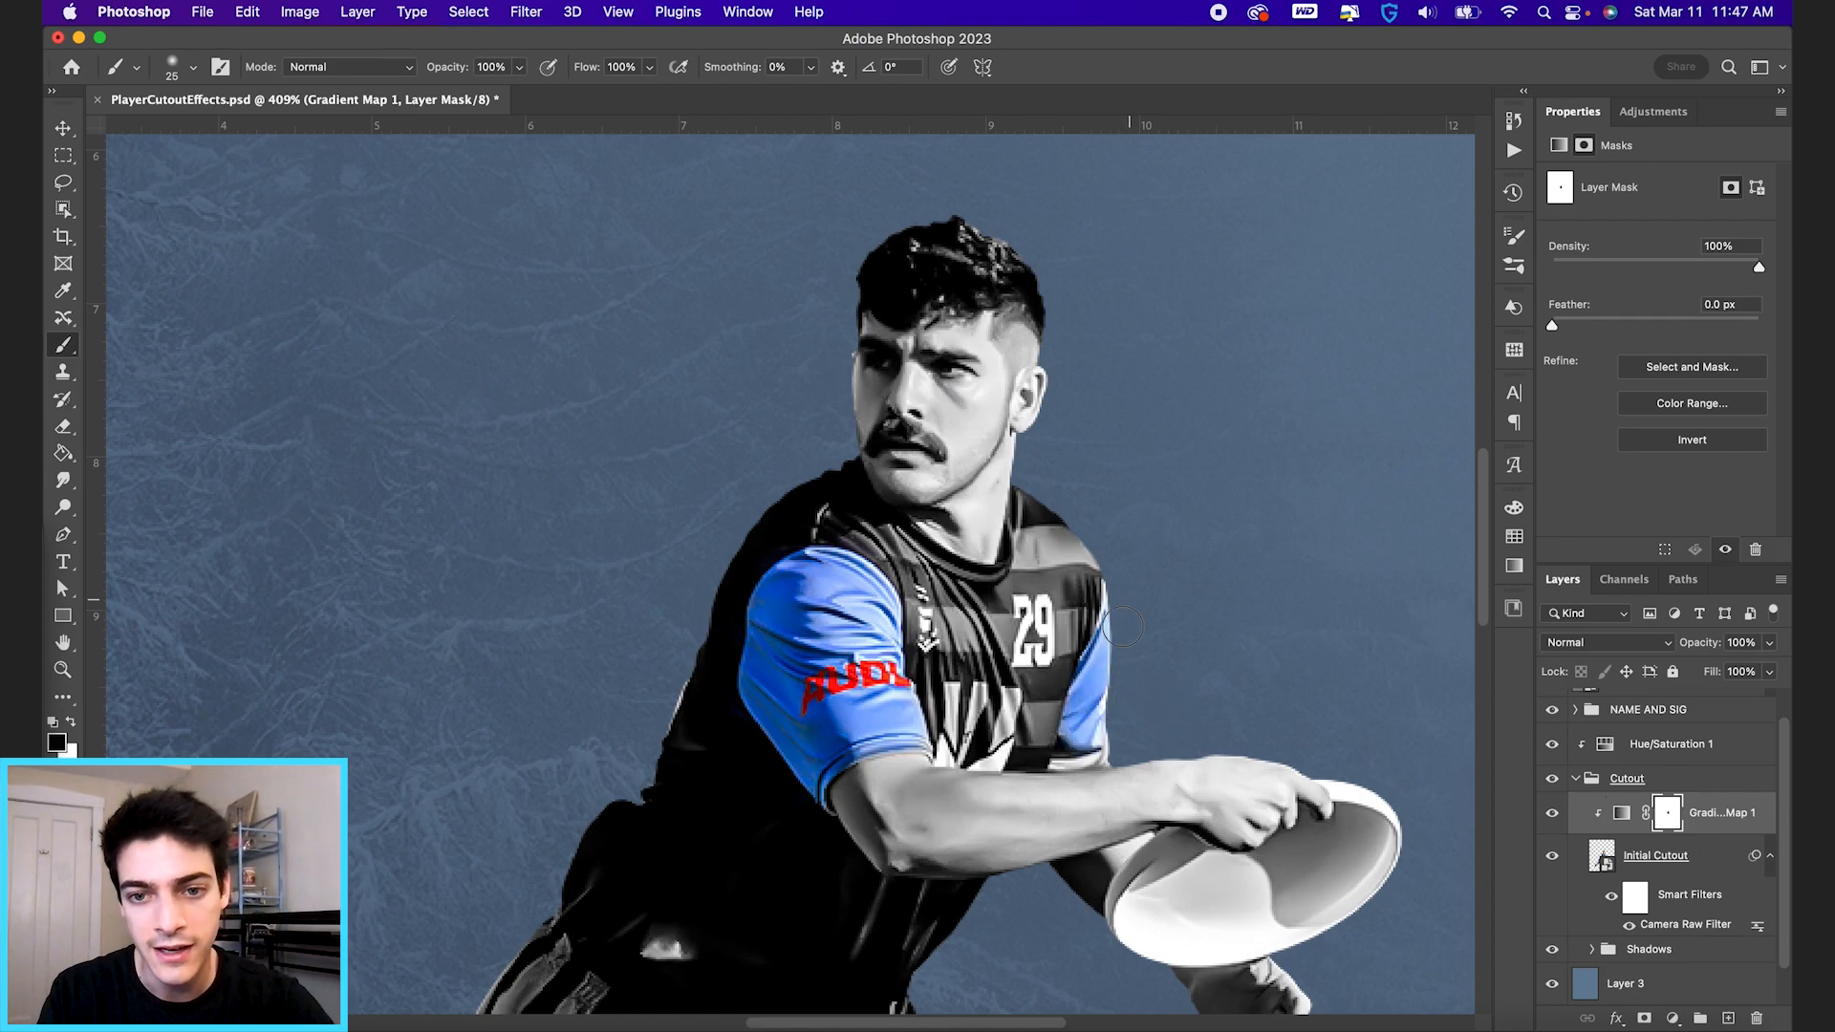
pyautogui.moveTo(1091, 746)
pyautogui.mouseDown()
pyautogui.moveTo(1120, 680)
pyautogui.moveTo(1115, 733)
pyautogui.moveTo(1078, 749)
pyautogui.moveTo(1085, 789)
pyautogui.mouseUp()
pyautogui.press('x')
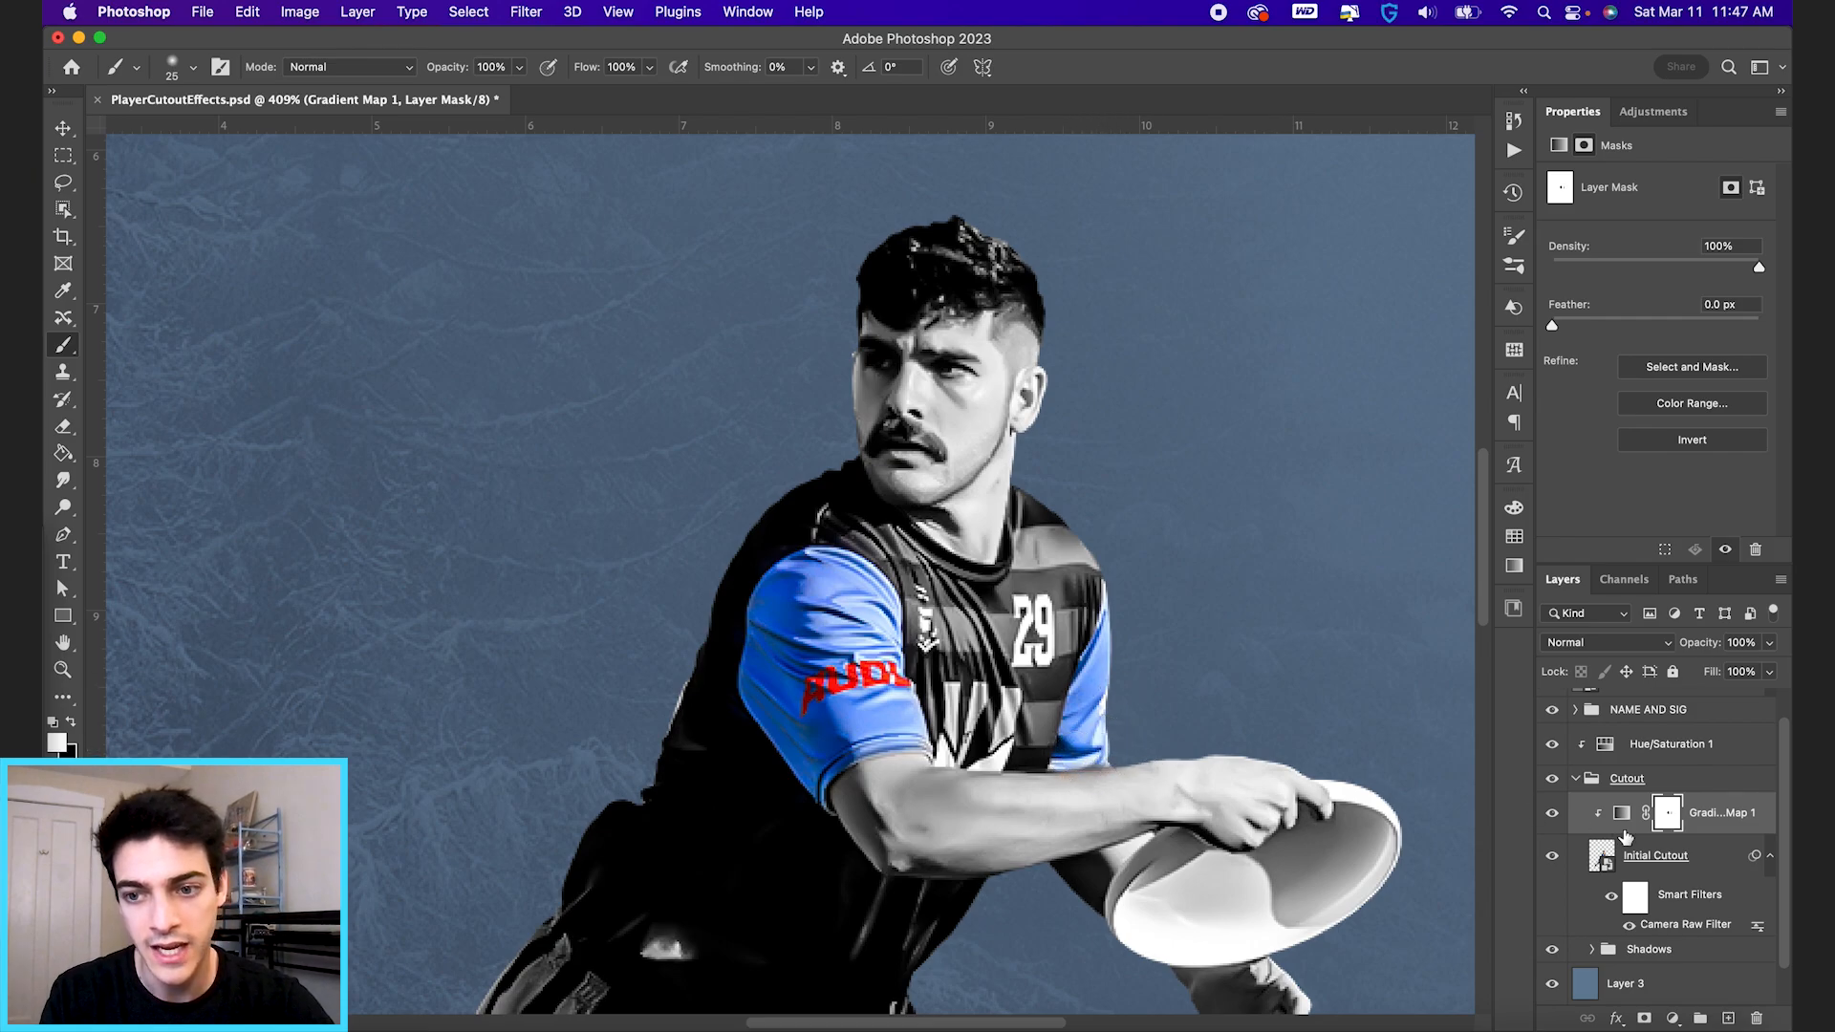
pyautogui.click(1553, 814)
pyautogui.click(1554, 815)
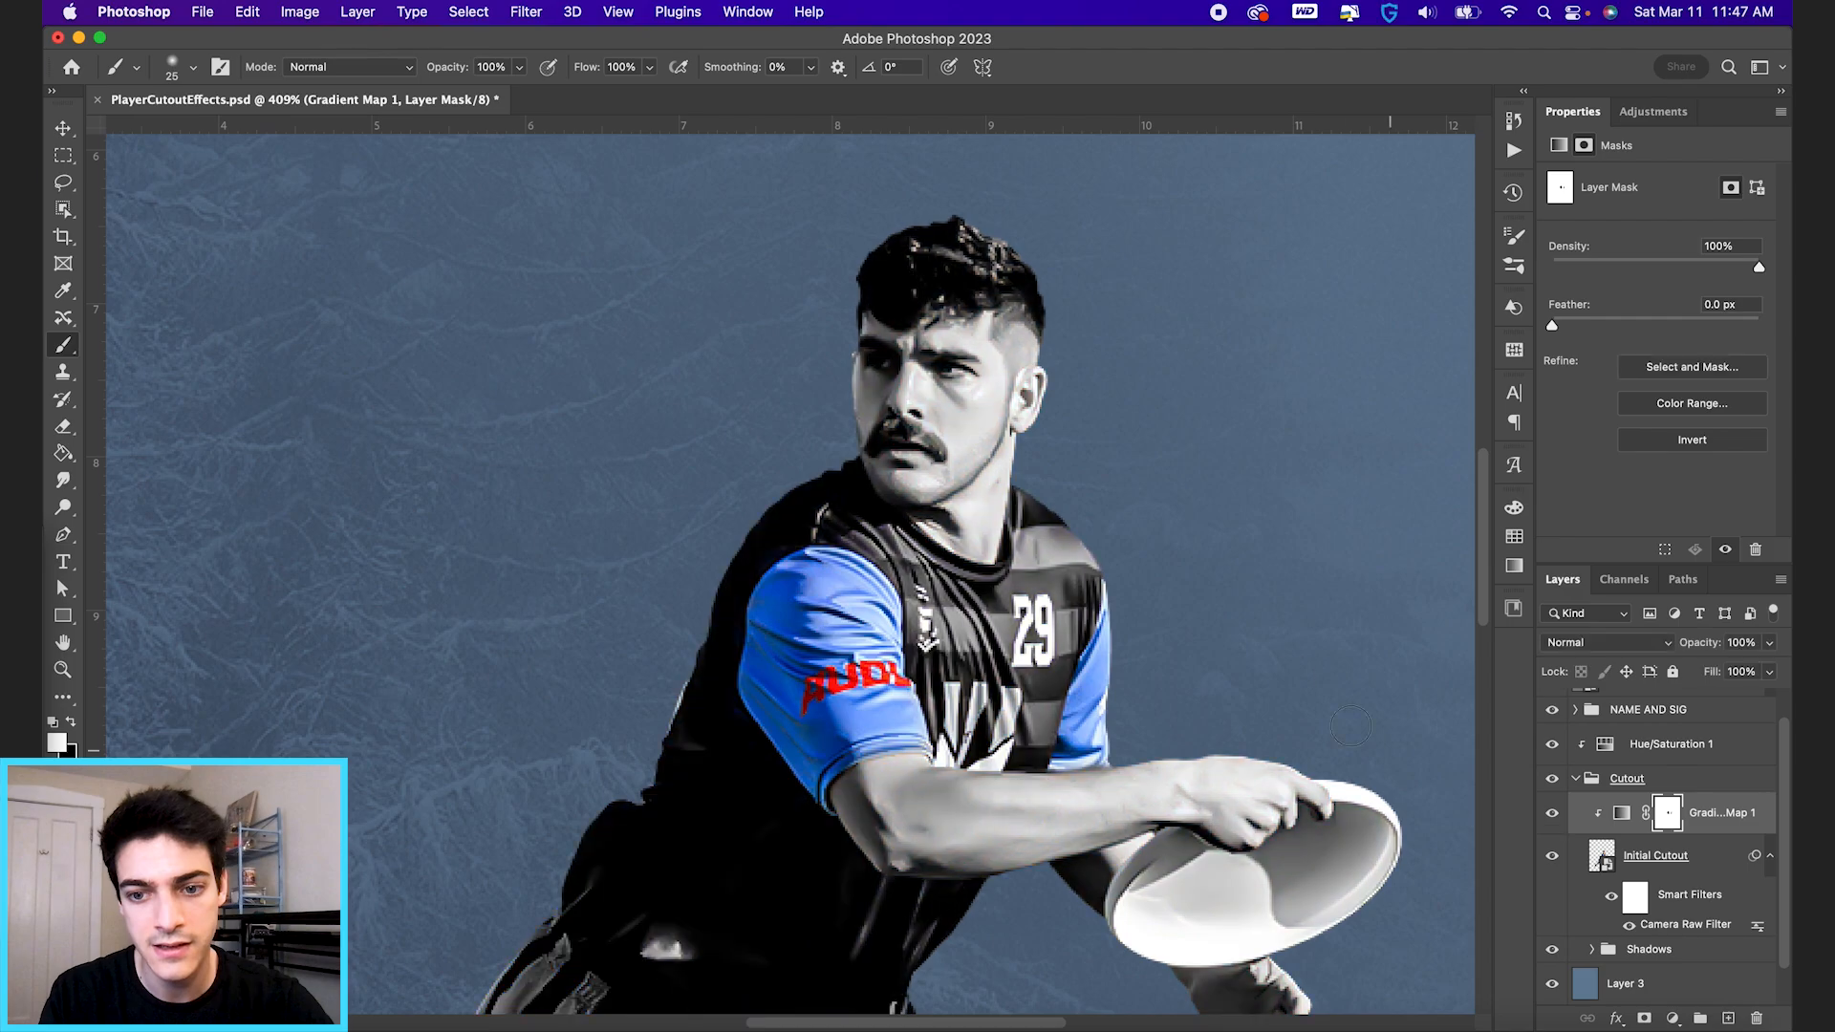
# Check the original uniform colours and paint the blue stripes on the side of the shorts black on the gradient map's mask.
pyautogui.scroll(-5, 1292, 679)
pyautogui.hscroll(-4, 1292, 679)
pyautogui.click(1553, 814)
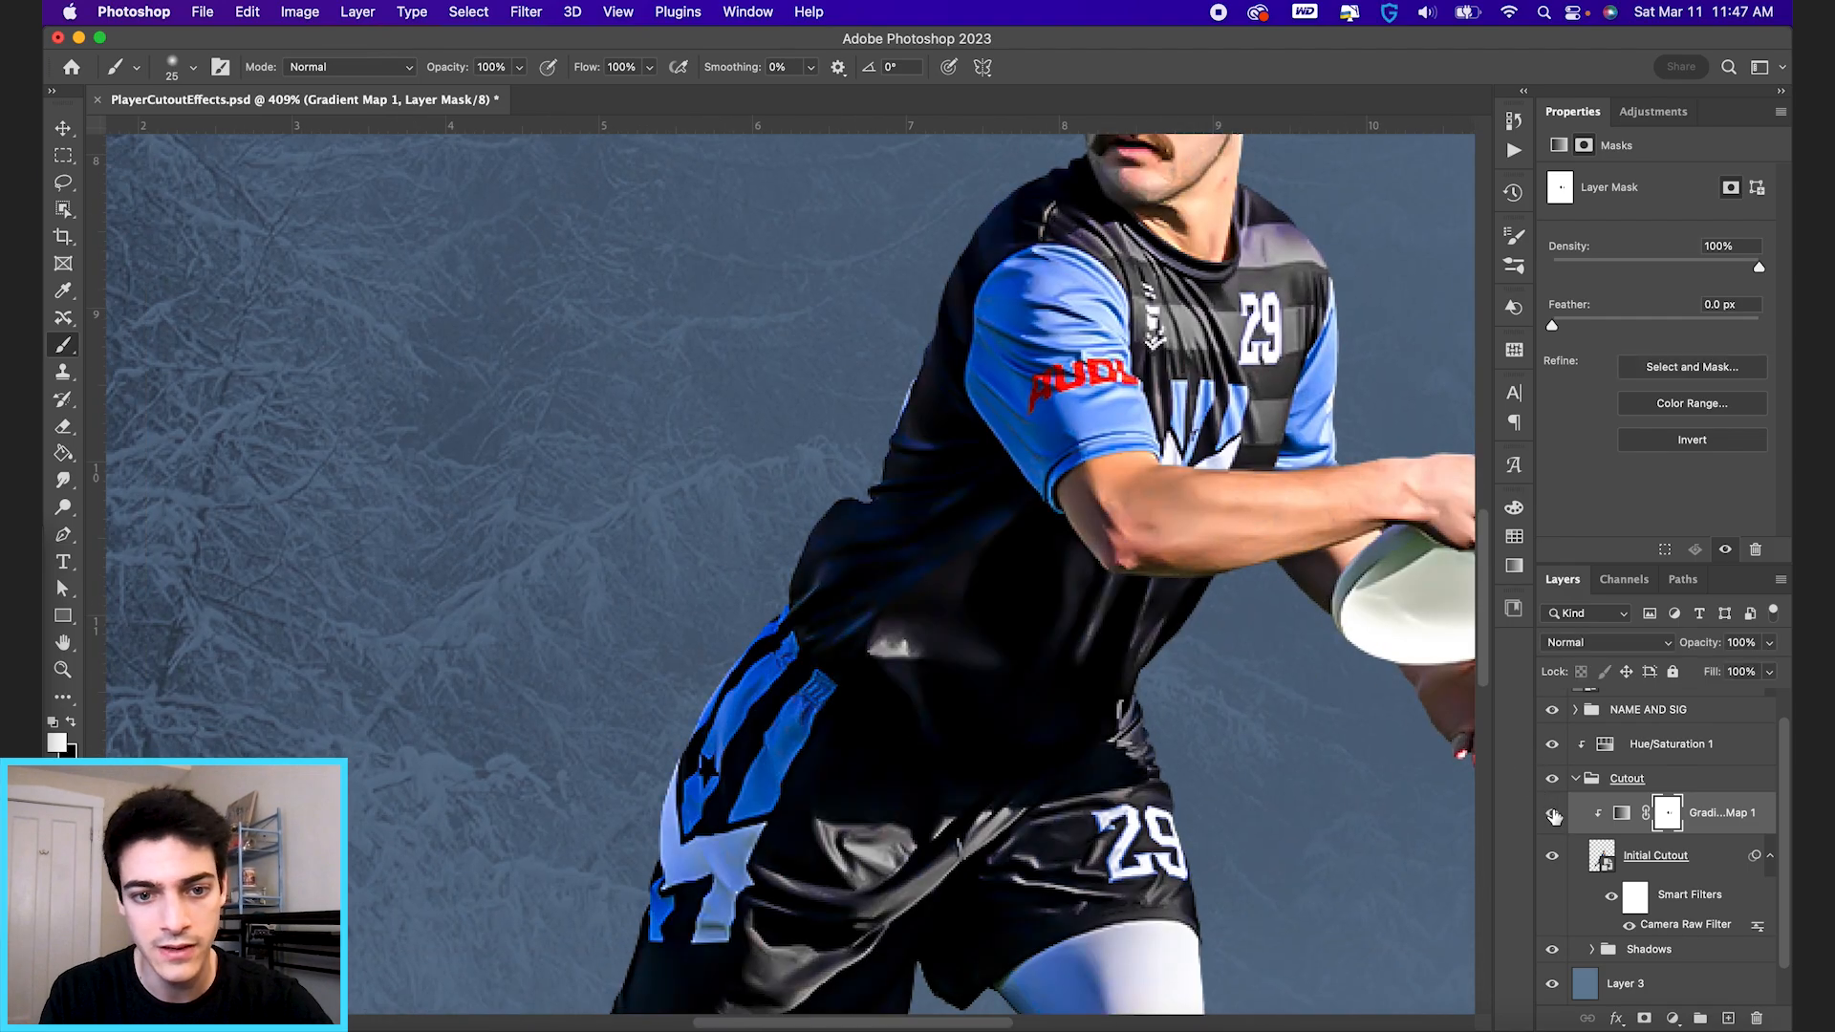
pyautogui.click(1553, 815)
pyautogui.press('x')
pyautogui.moveTo(805, 685)
pyautogui.mouseDown()
pyautogui.moveTo(784, 762)
pyautogui.moveTo(746, 801)
pyautogui.moveTo(816, 696)
pyautogui.moveTo(793, 659)
pyautogui.moveTo(689, 809)
pyautogui.moveTo(721, 676)
pyautogui.moveTo(783, 604)
pyautogui.mouseUp()
pyautogui.moveTo(665, 905); pyautogui.dragTo(659, 925)
pyautogui.press('x')
pyautogui.press('super+minus')
pyautogui.press('super+minus')
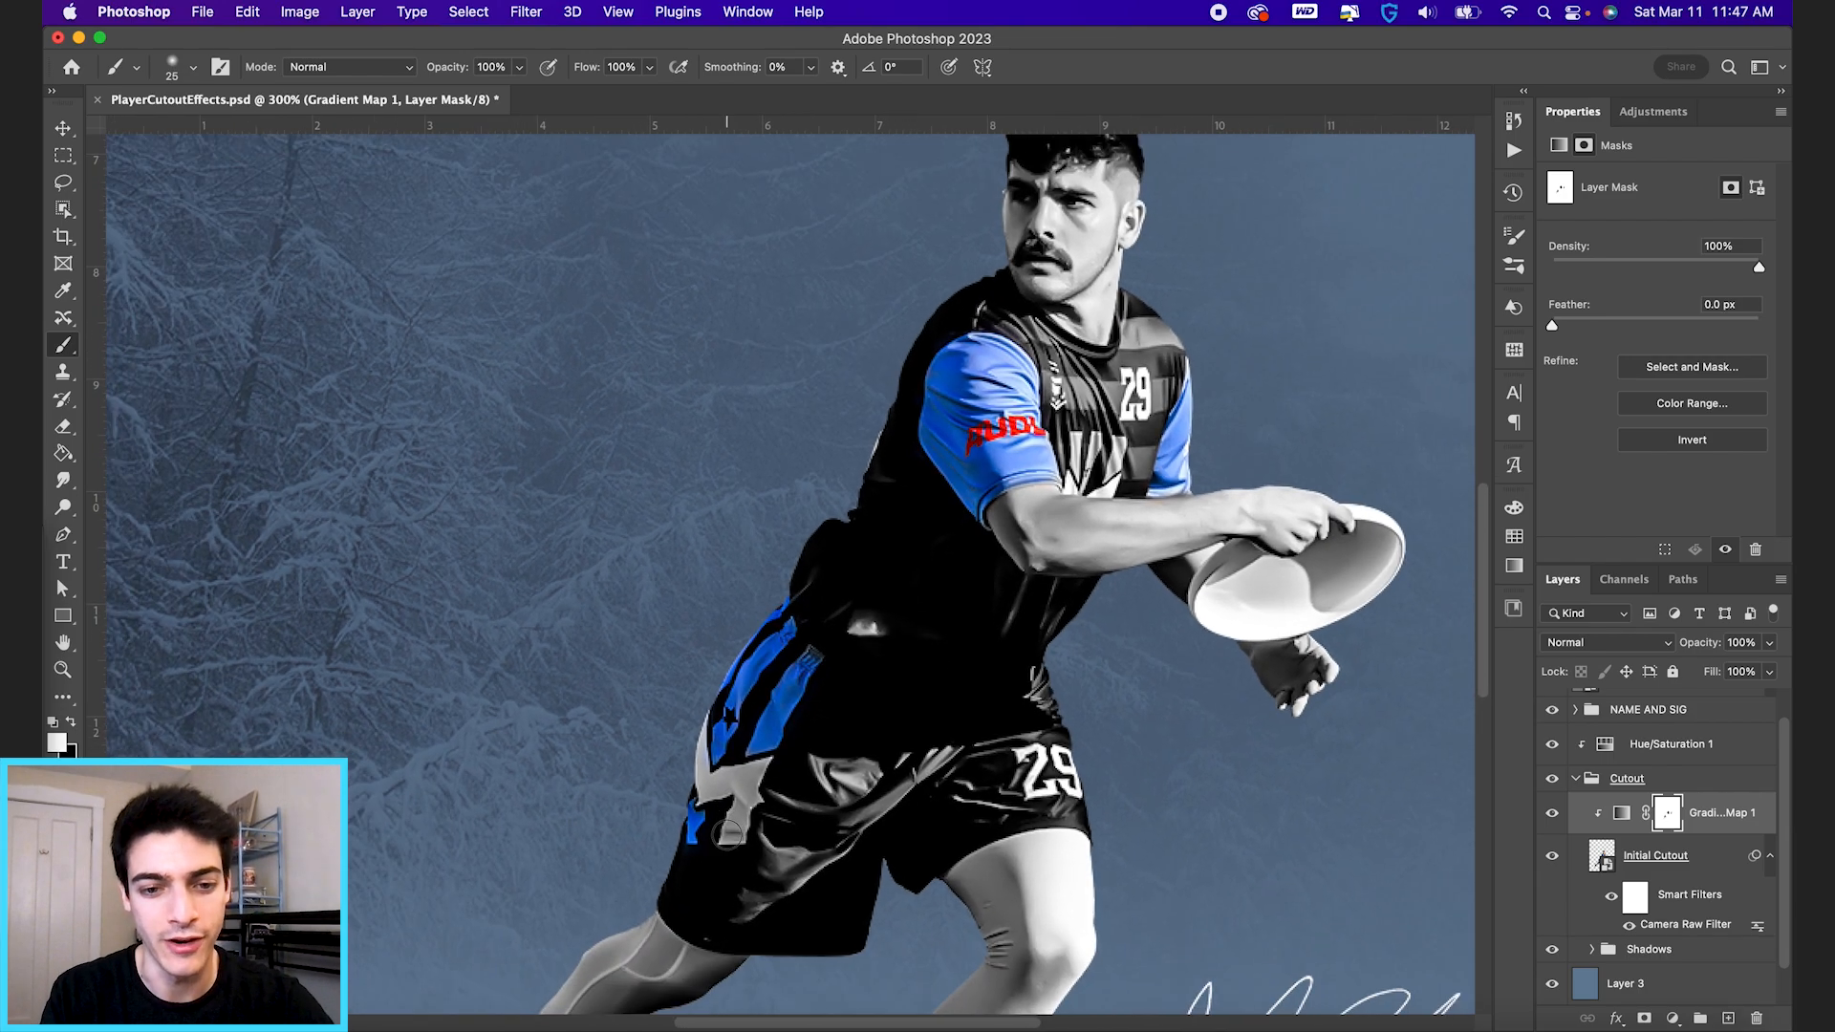
# Compare the player's legs and shoes with the gradient map off and on, and review the whole poster.
pyautogui.scroll(-5, 728, 835)
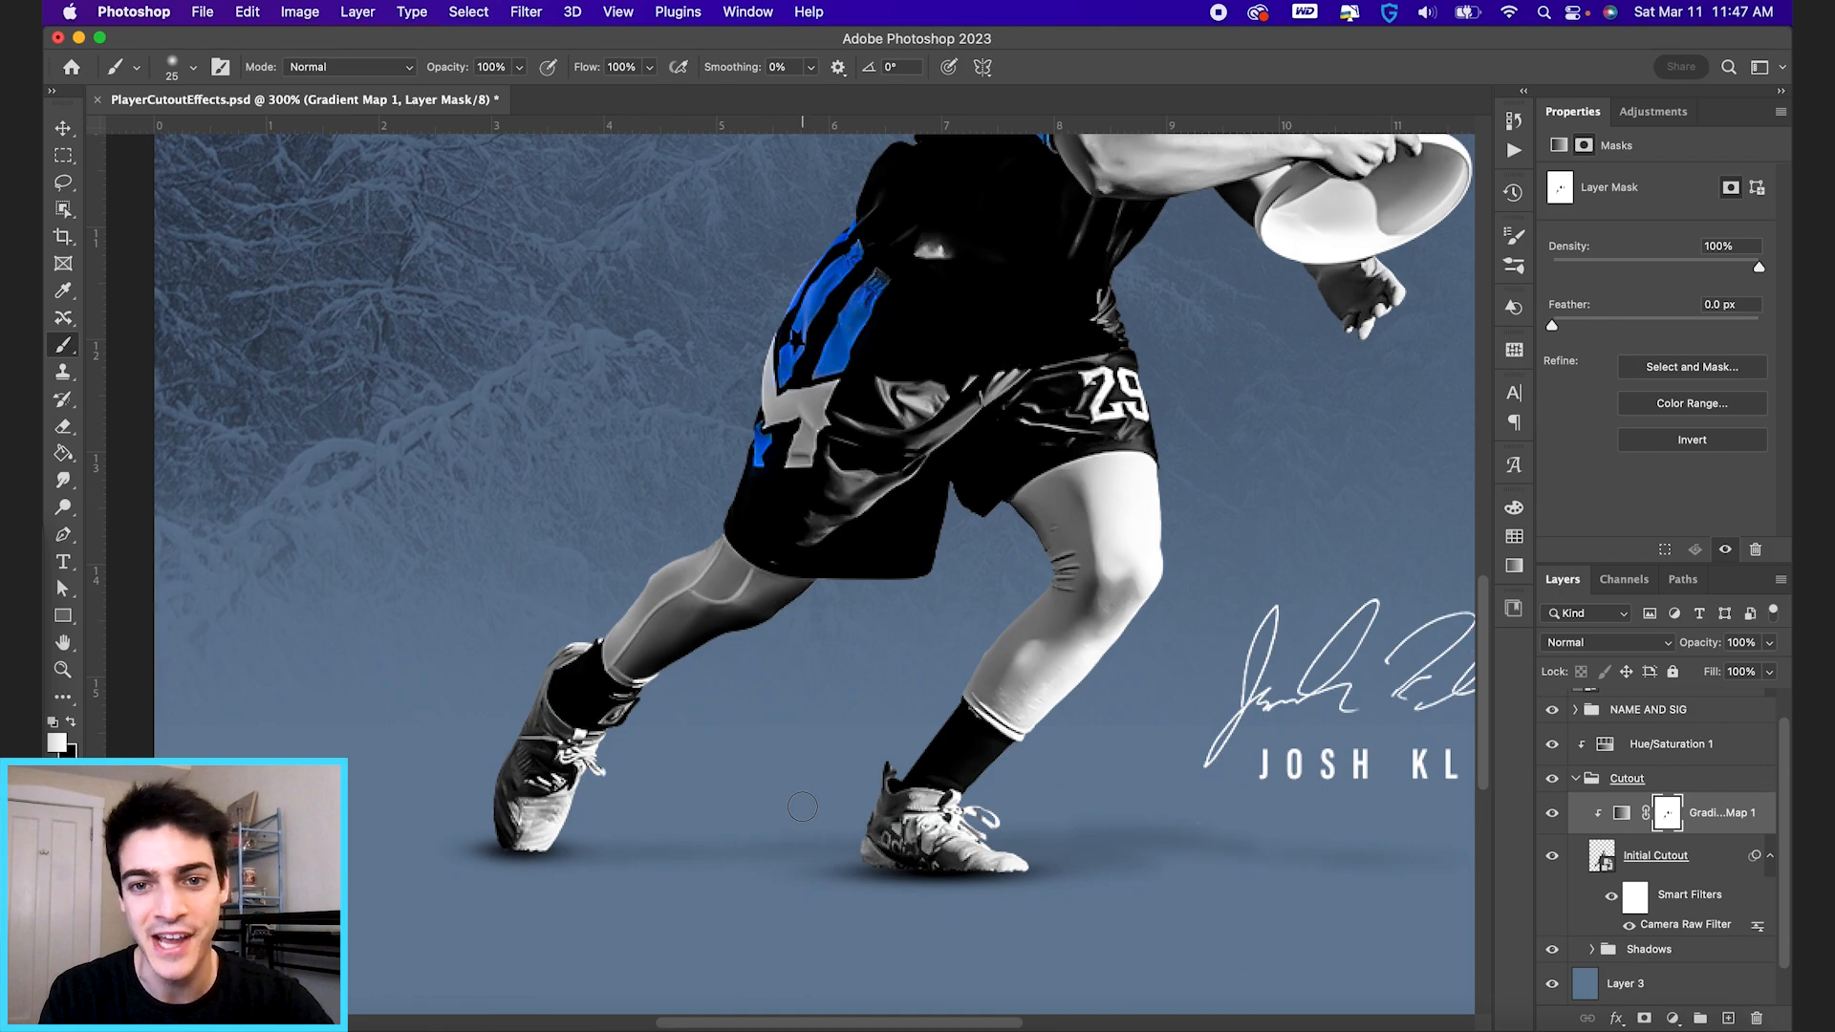
pyautogui.click(1555, 817)
pyautogui.click(1555, 817)
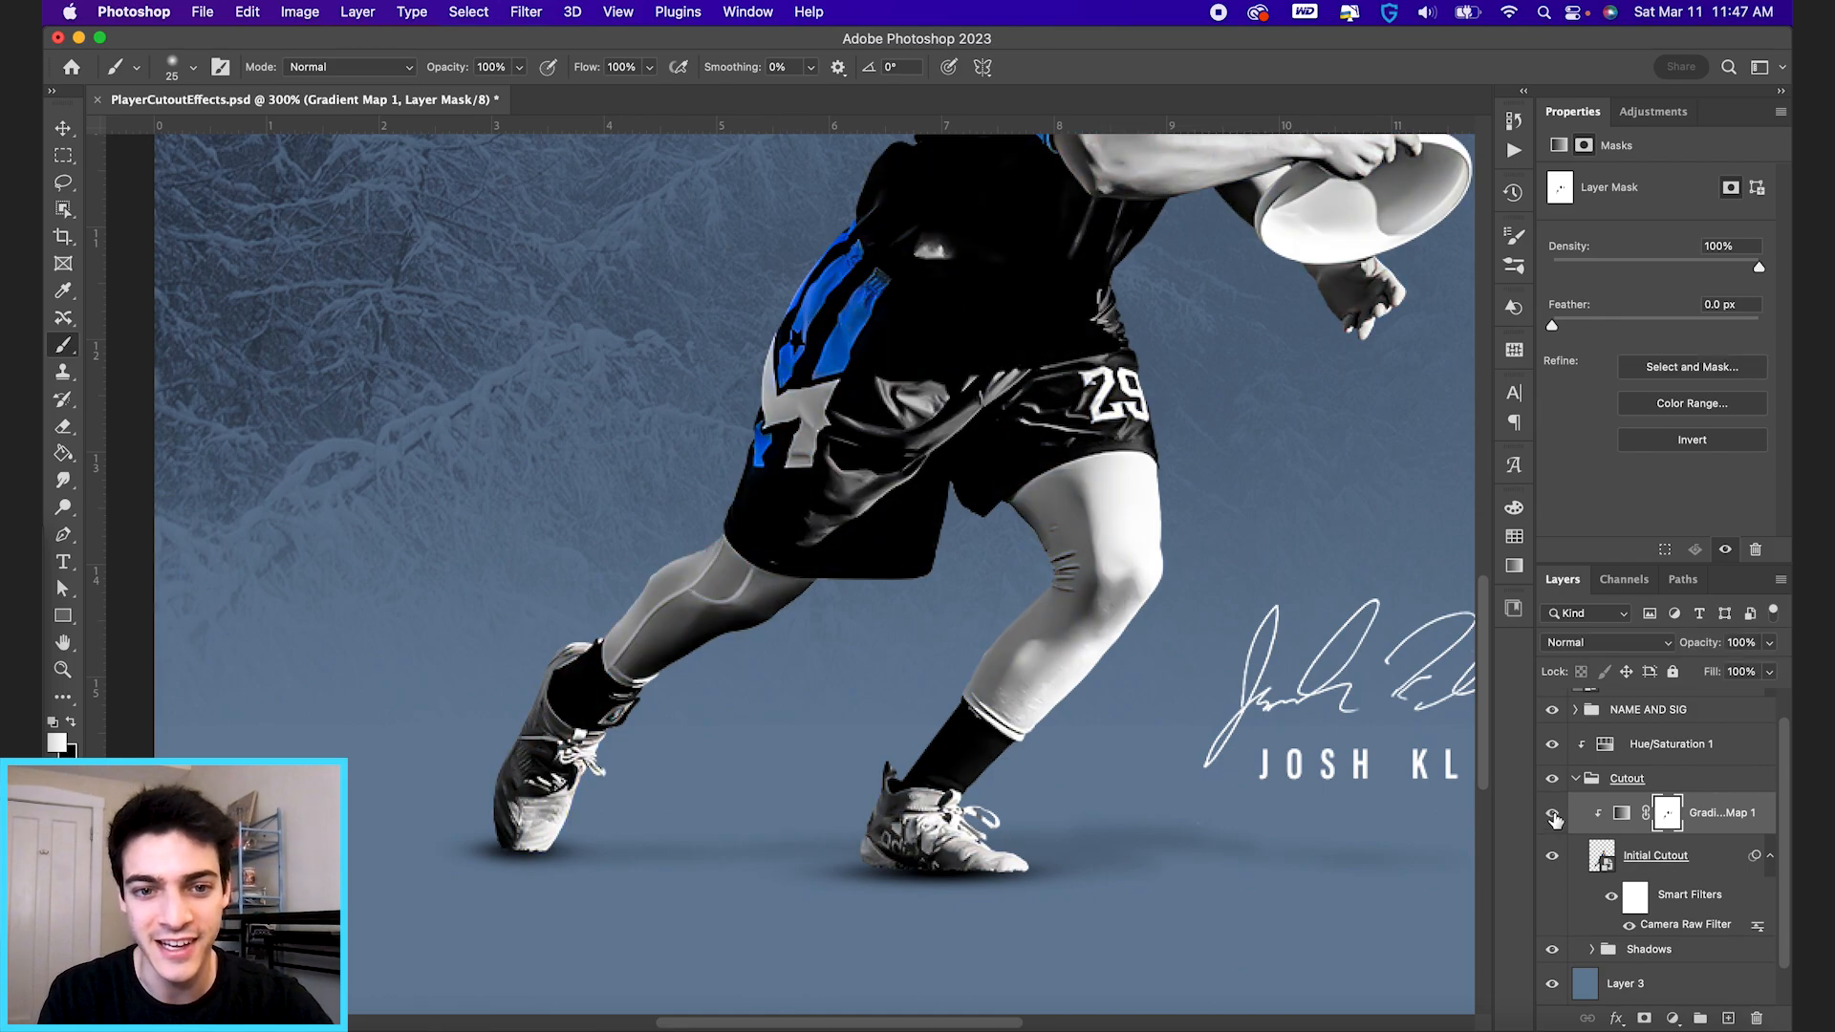
pyautogui.scroll(5, 1202, 793)
pyautogui.press('super+0')
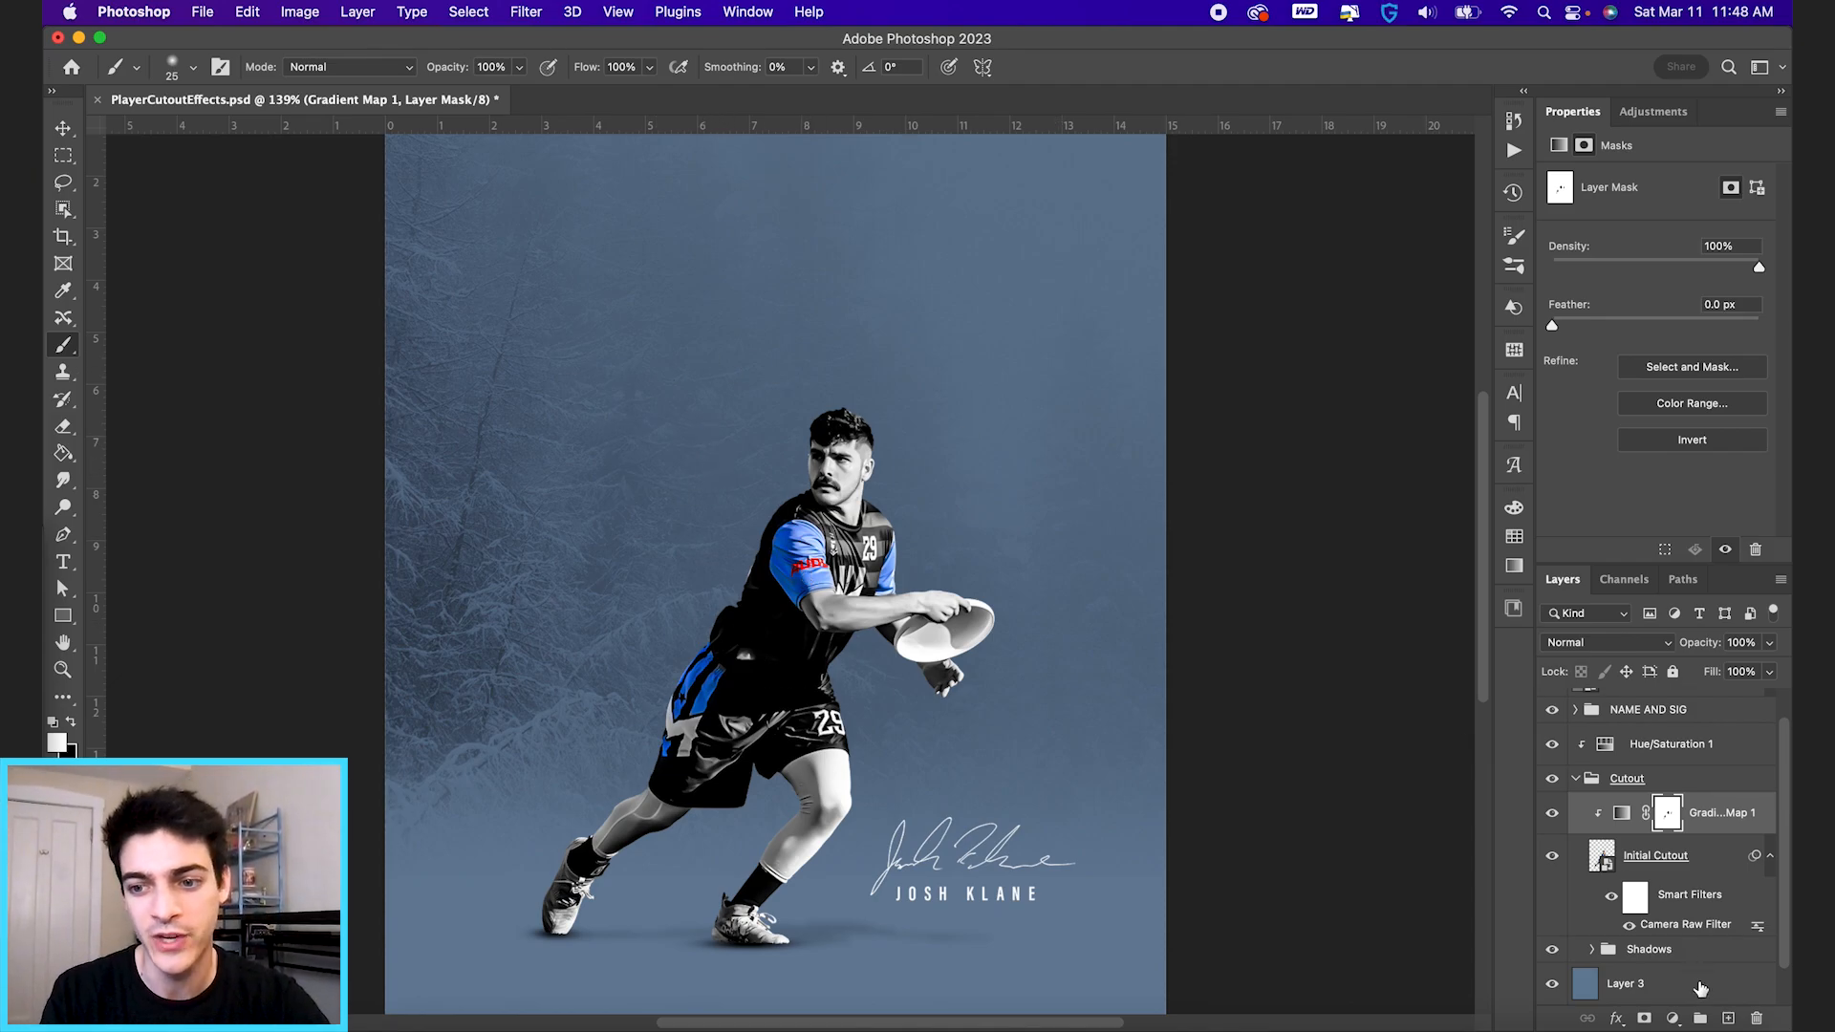
# Add a Selective Color adjustment layer above the gradient map and clip it to the cutout.
pyautogui.click(1673, 1019)
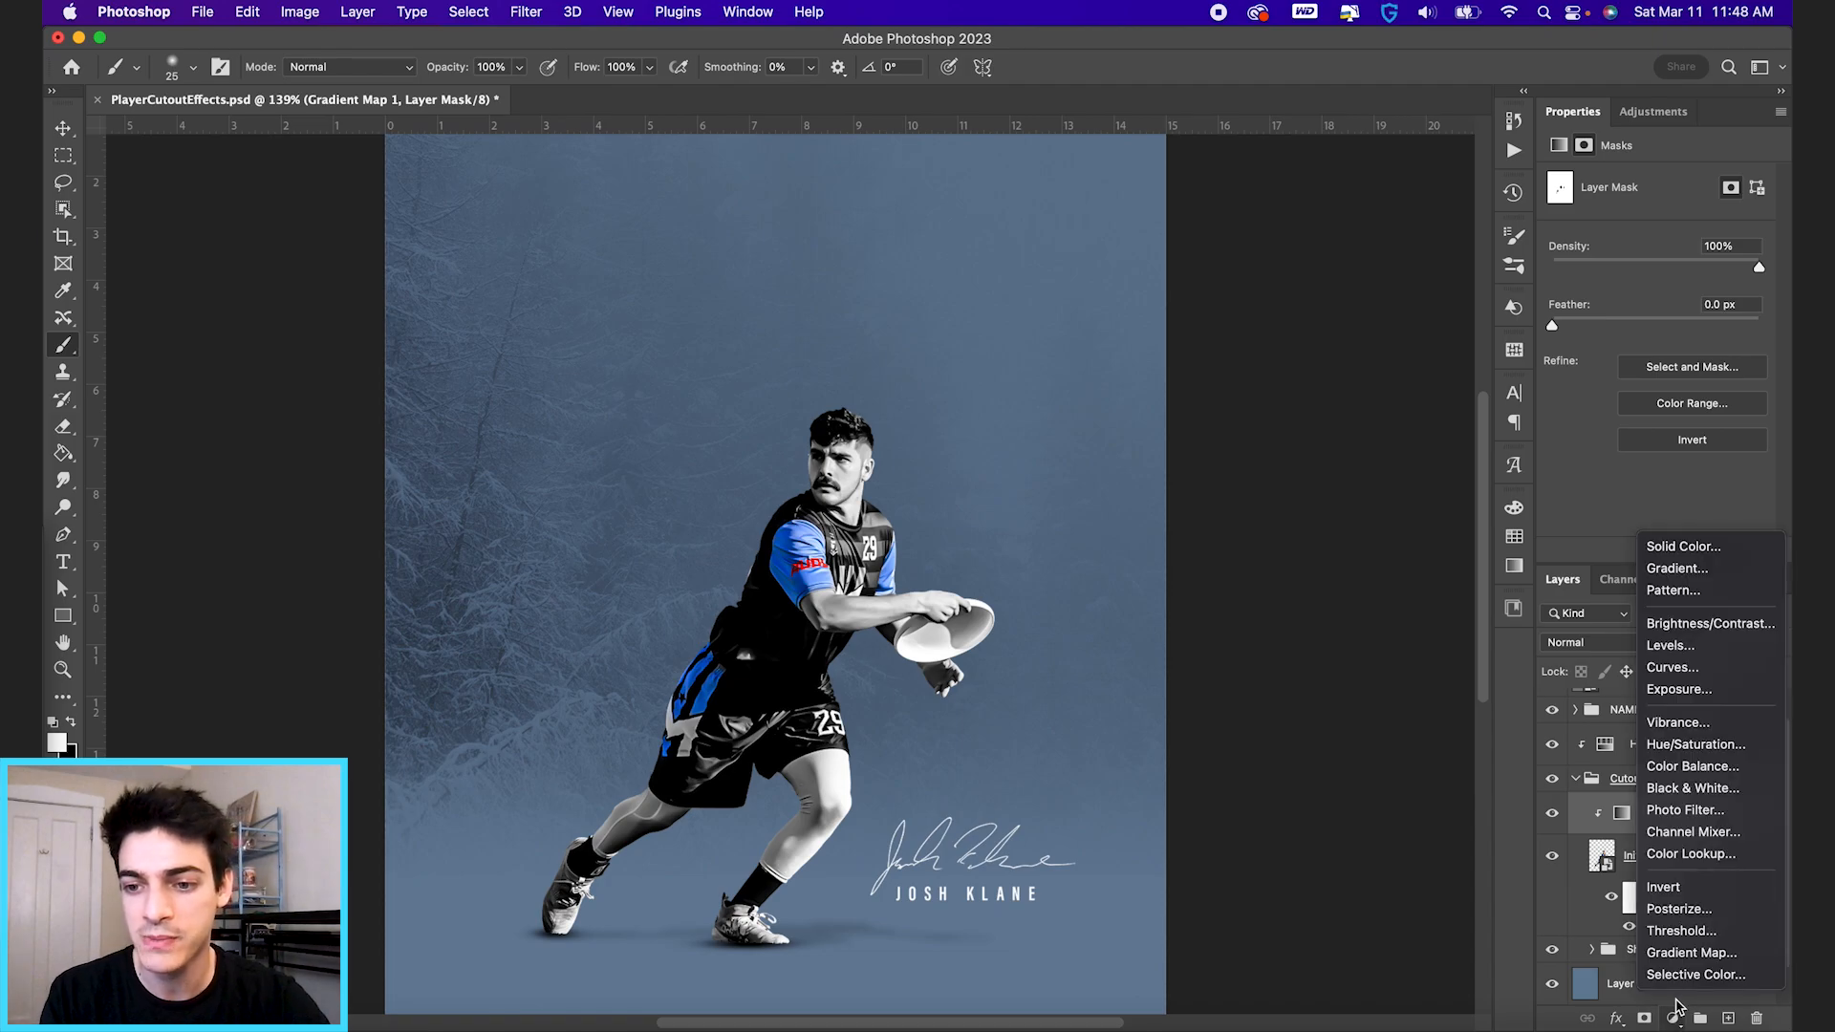
pyautogui.click(1679, 982)
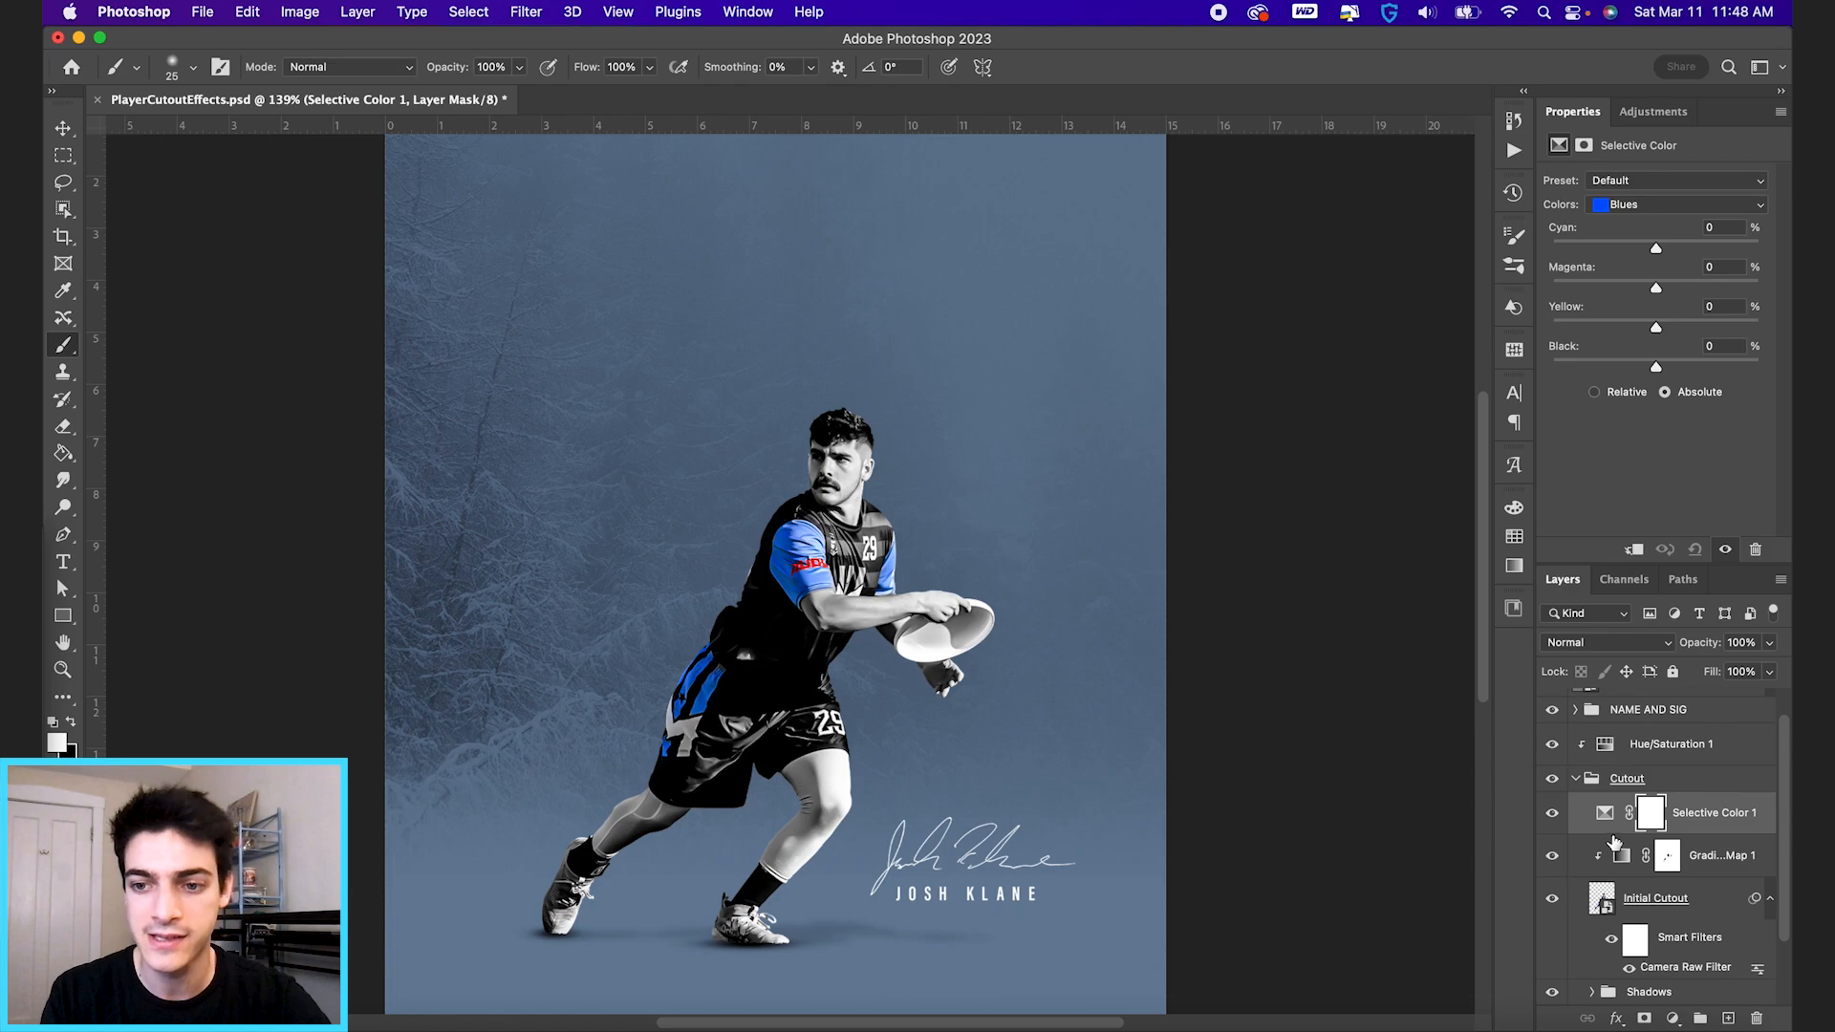
pyautogui.keyDown('alt'); pyautogui.click(1615, 828); pyautogui.keyUp('alt')
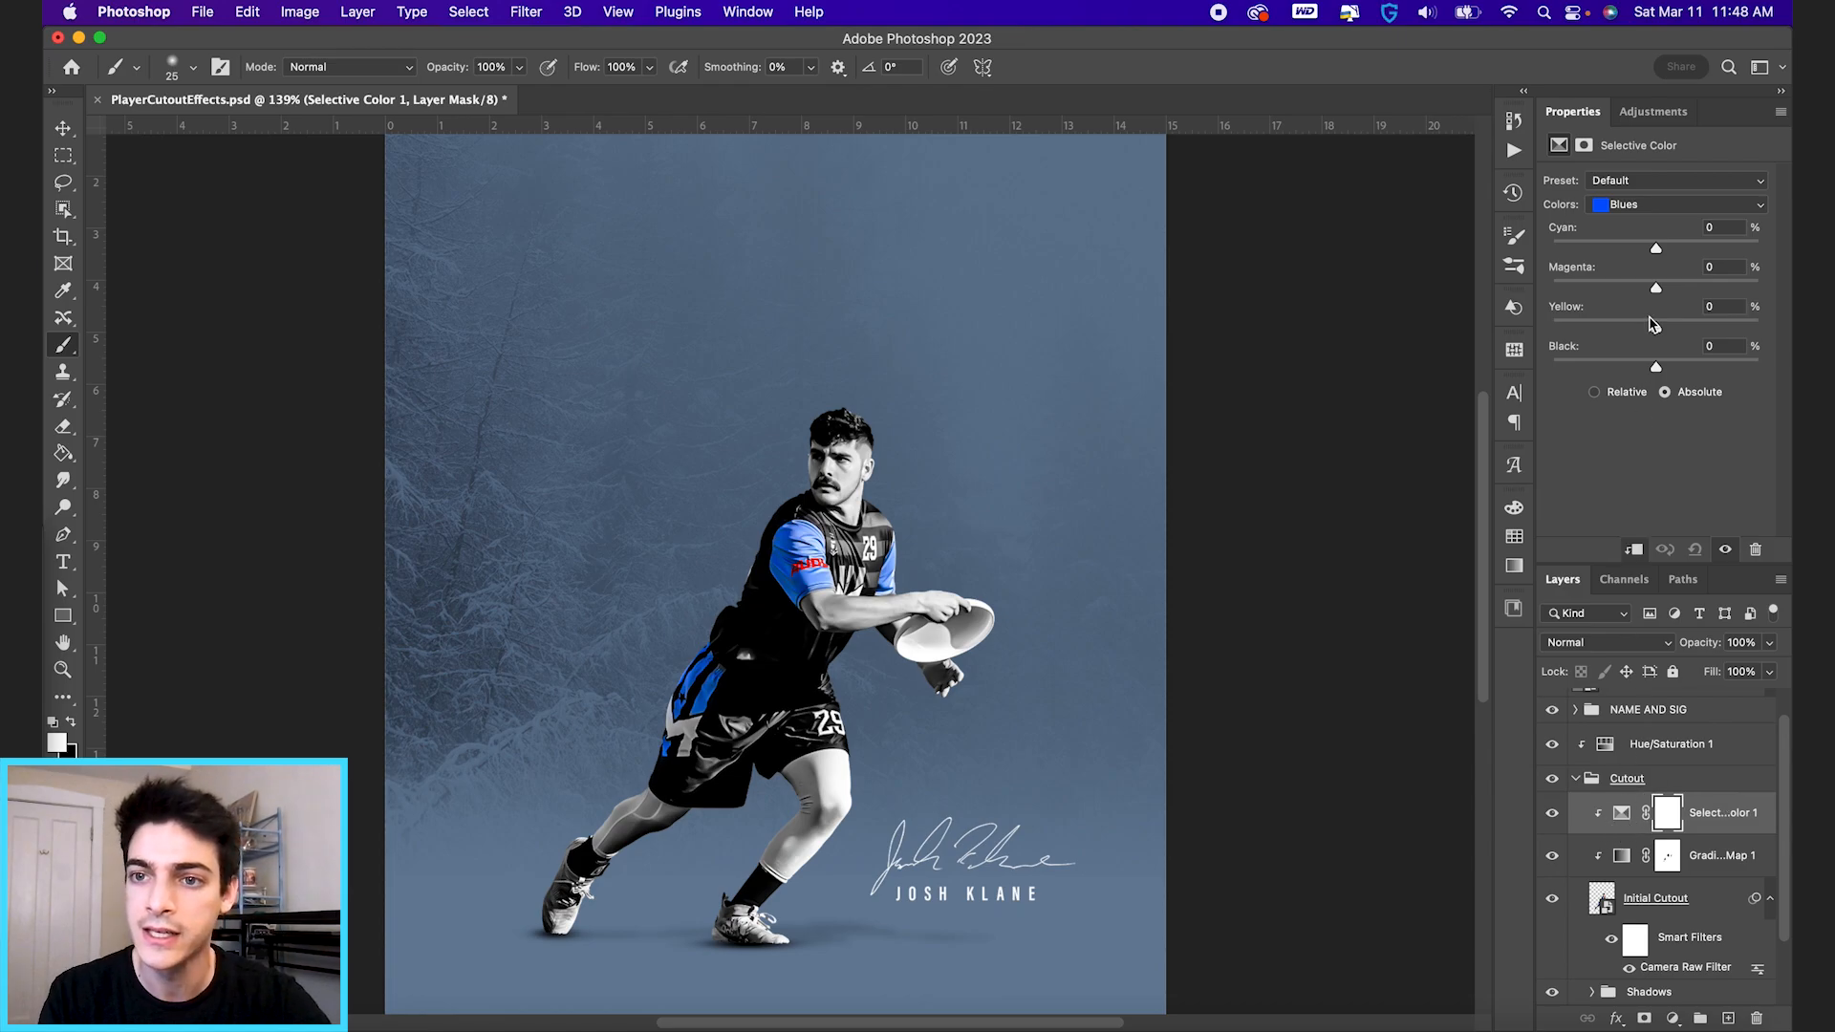
# Set the Selective Color Blues to Cyan -19, Magenta +14, Yellow +82 and Black -32.
pyautogui.click(1645, 208)
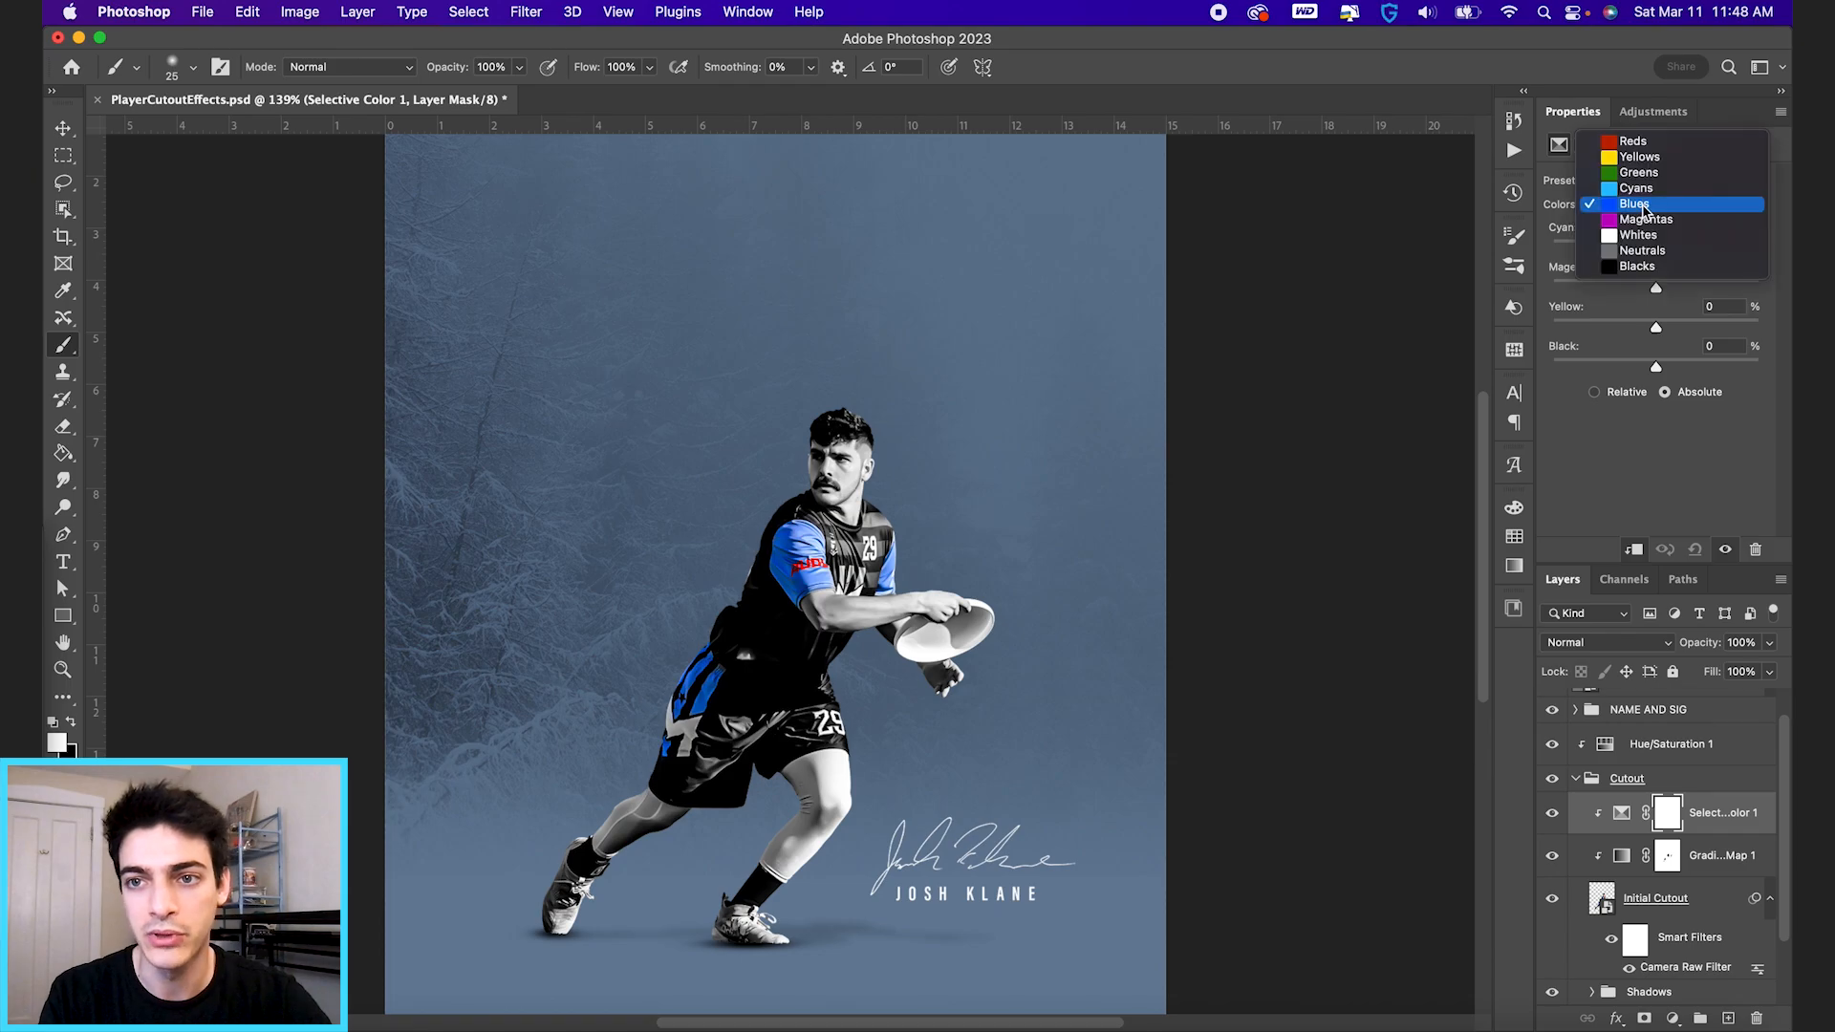
pyautogui.click(1645, 210)
pyautogui.moveTo(1657, 330); pyautogui.dragTo(1626, 368)
pyautogui.moveTo(1659, 293); pyautogui.dragTo(1635, 253)
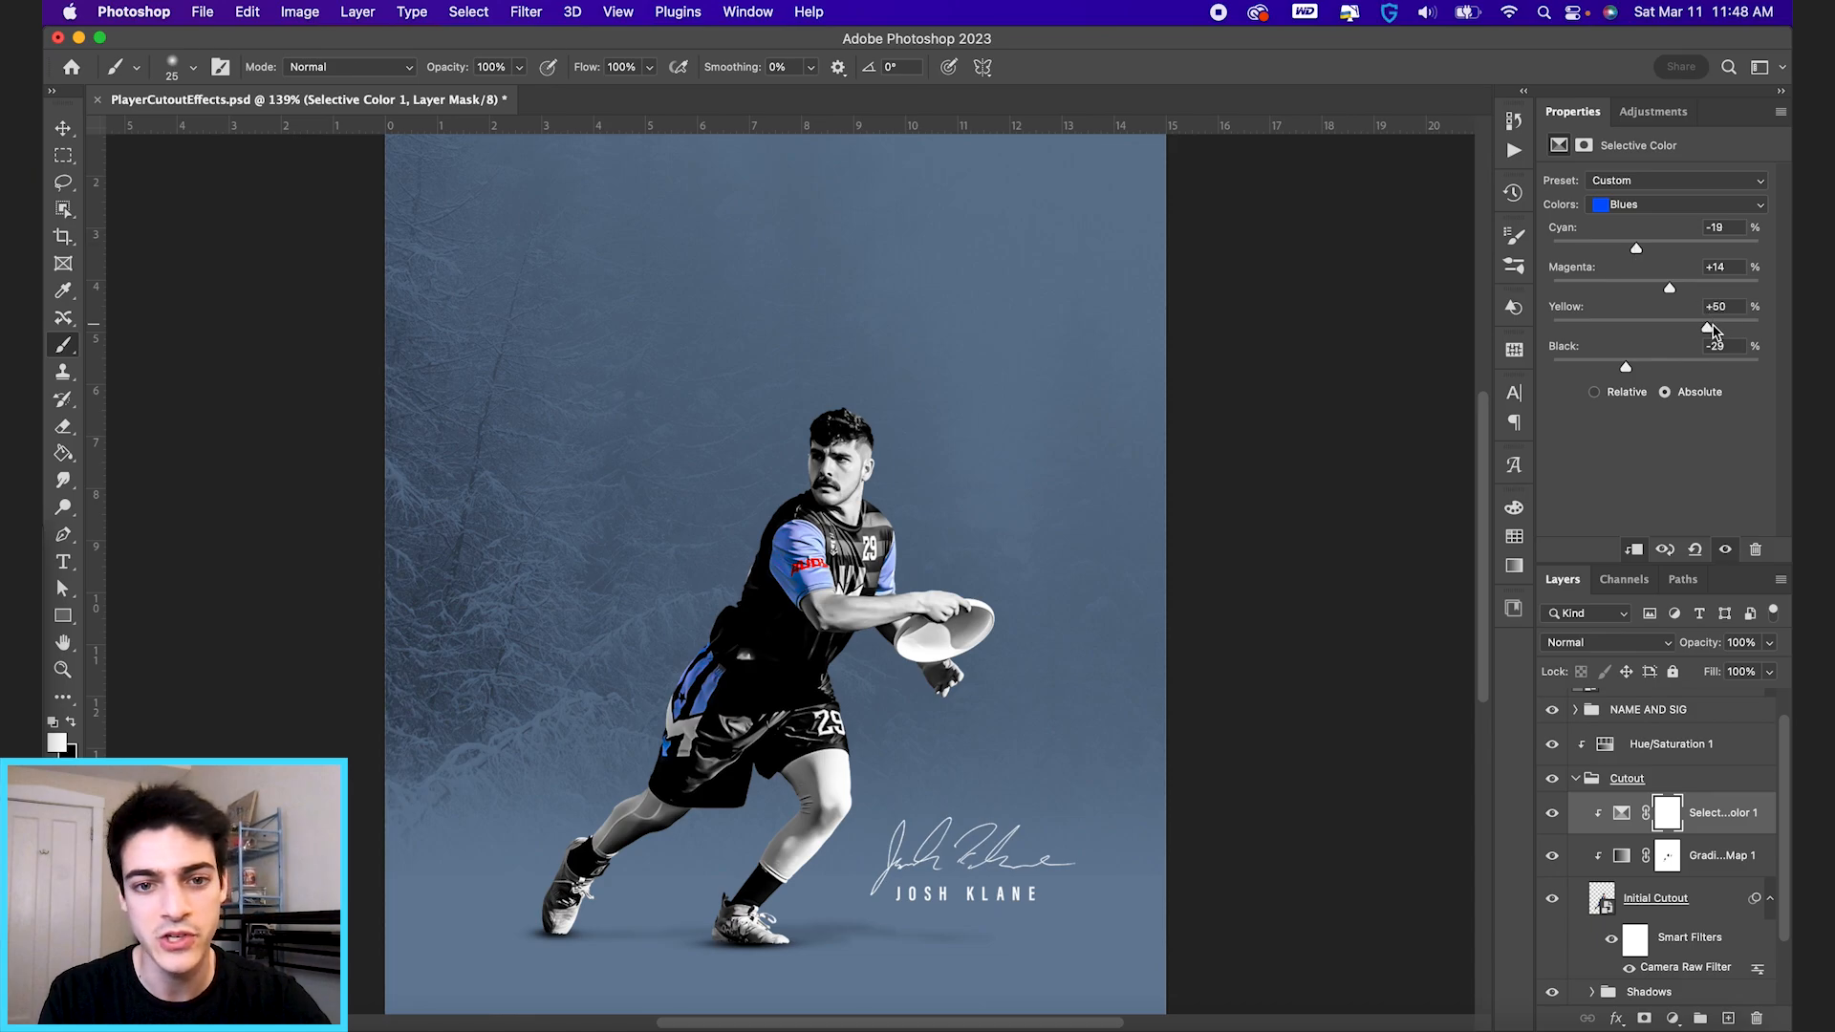
pyautogui.moveTo(1712, 330); pyautogui.dragTo(1743, 330)
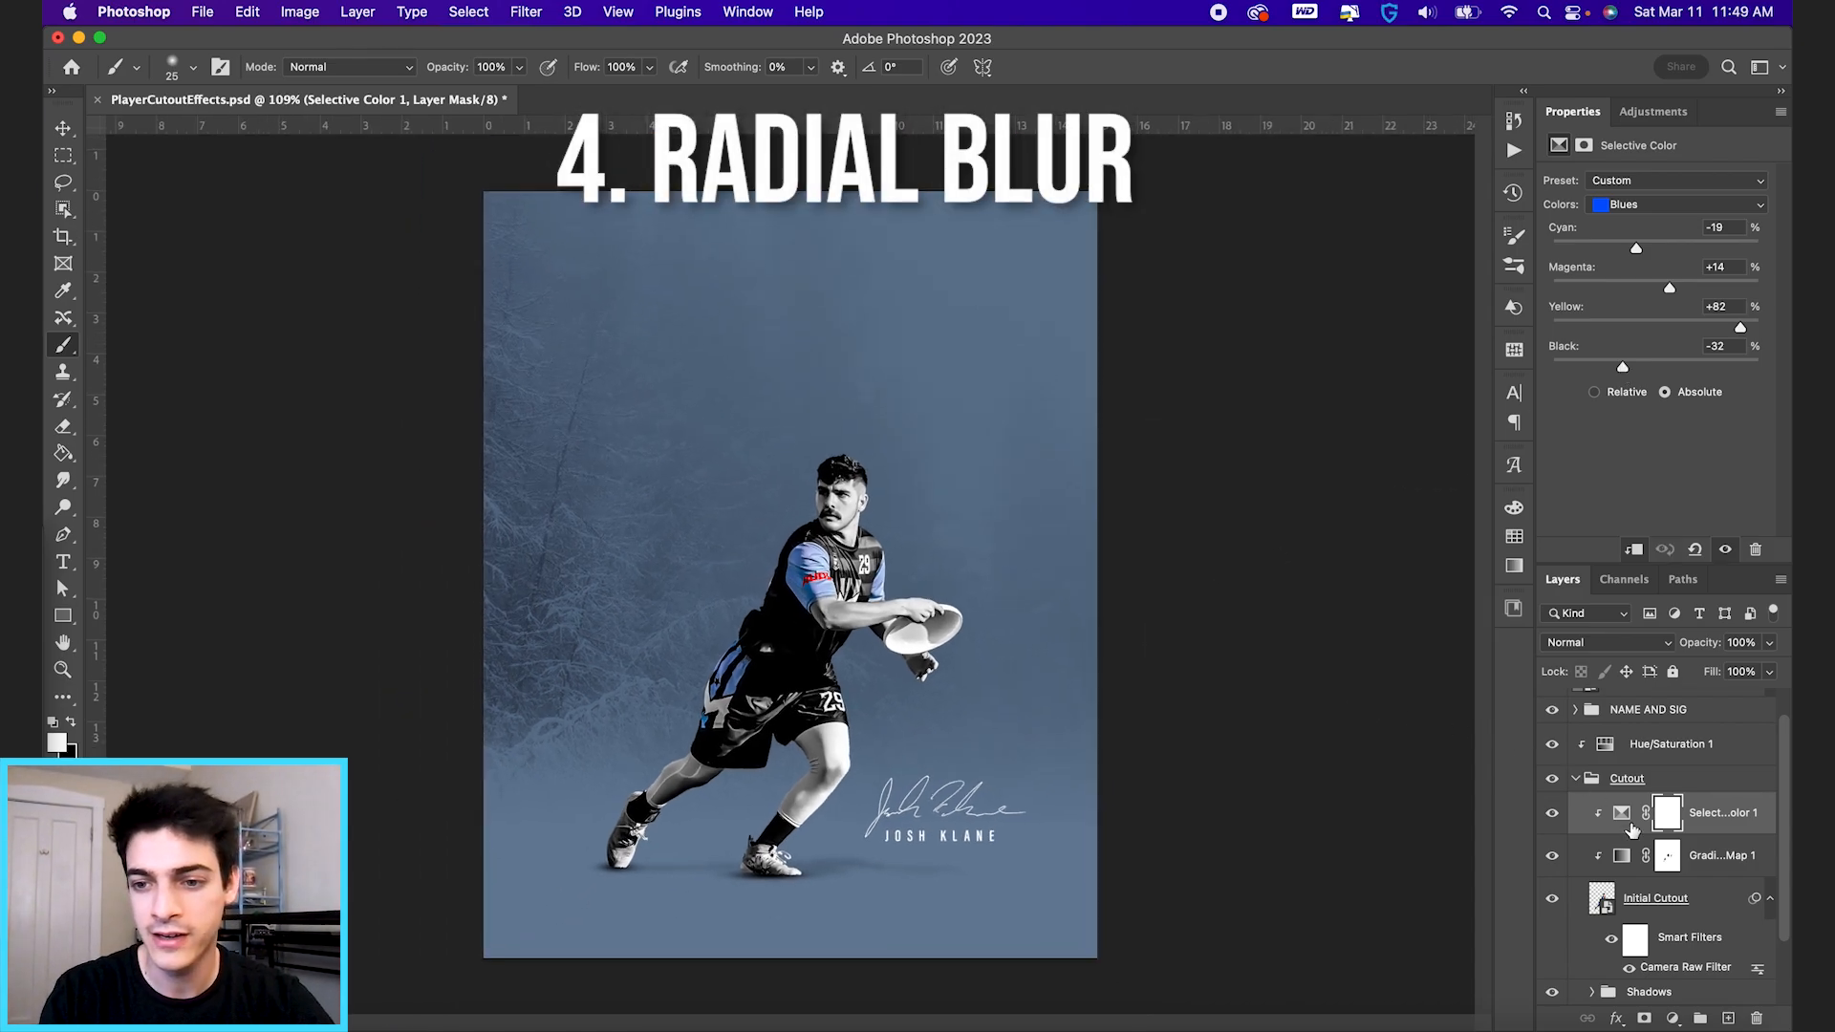
# Hide the gradient map layer and duplicate the Initial Cutout layer directly beneath the original.
pyautogui.click(1553, 860)
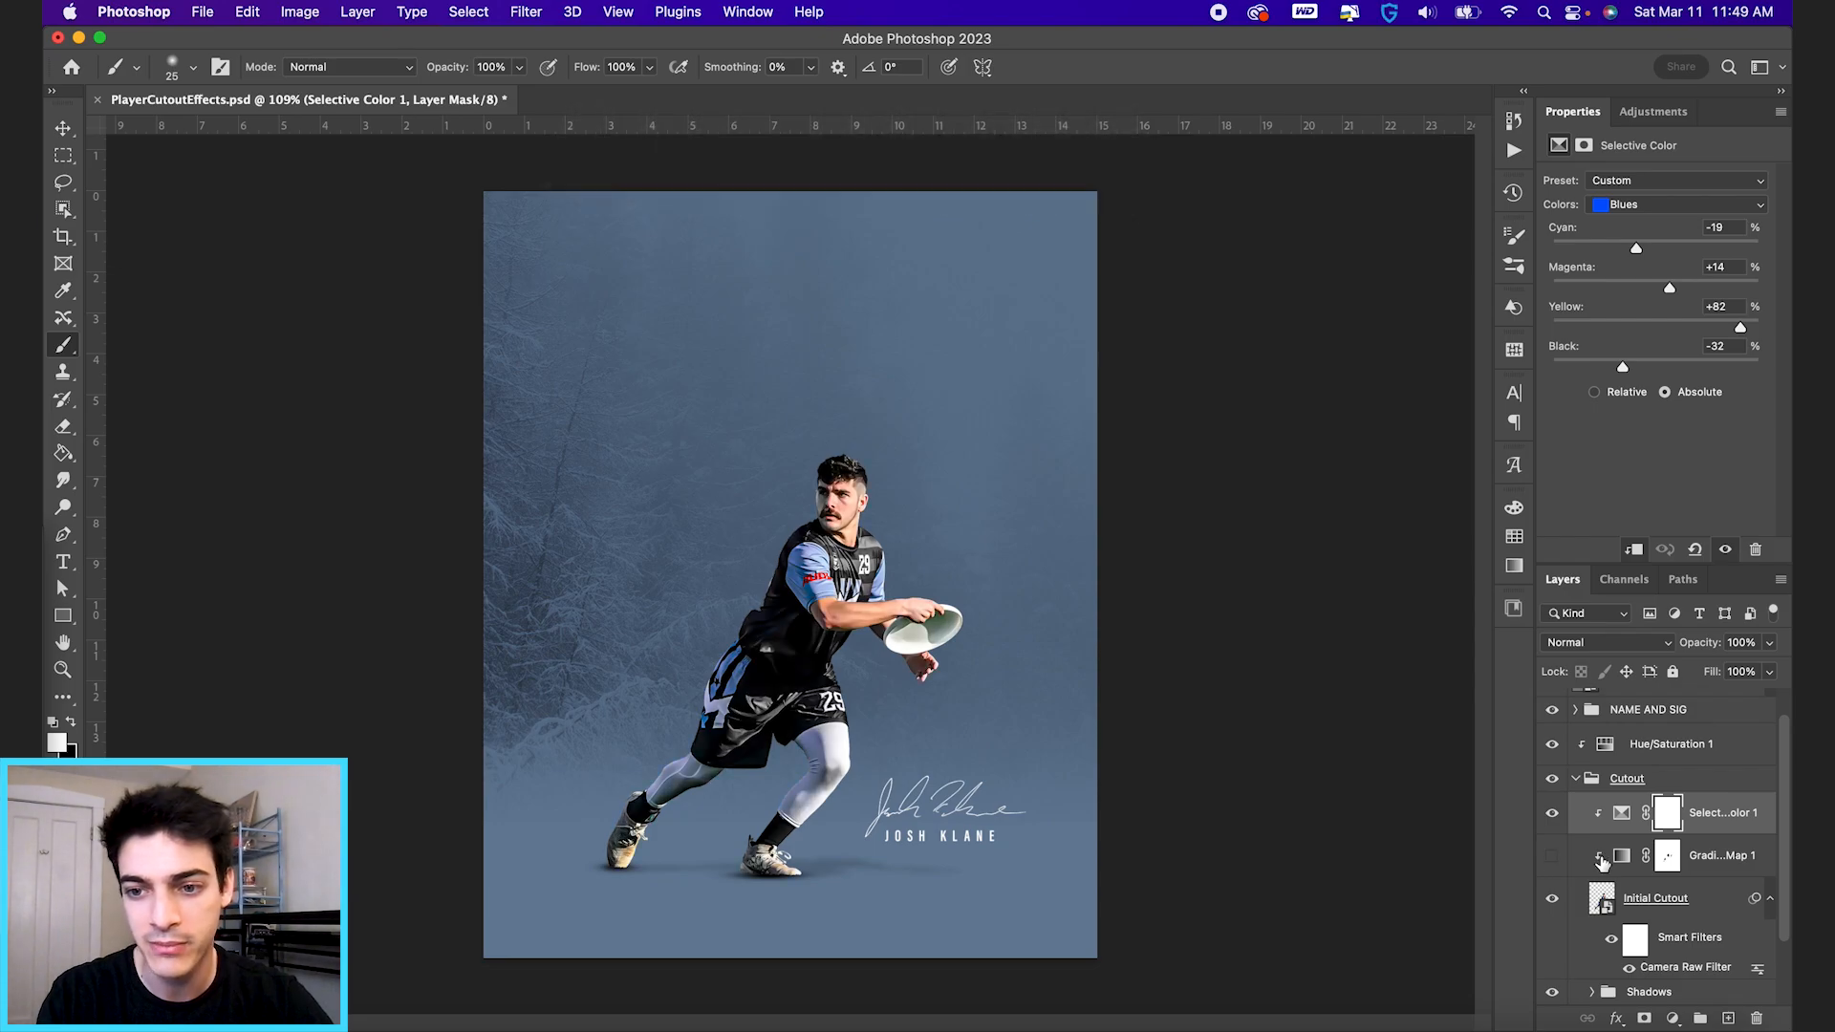
pyautogui.scroll(-2, 1630, 830)
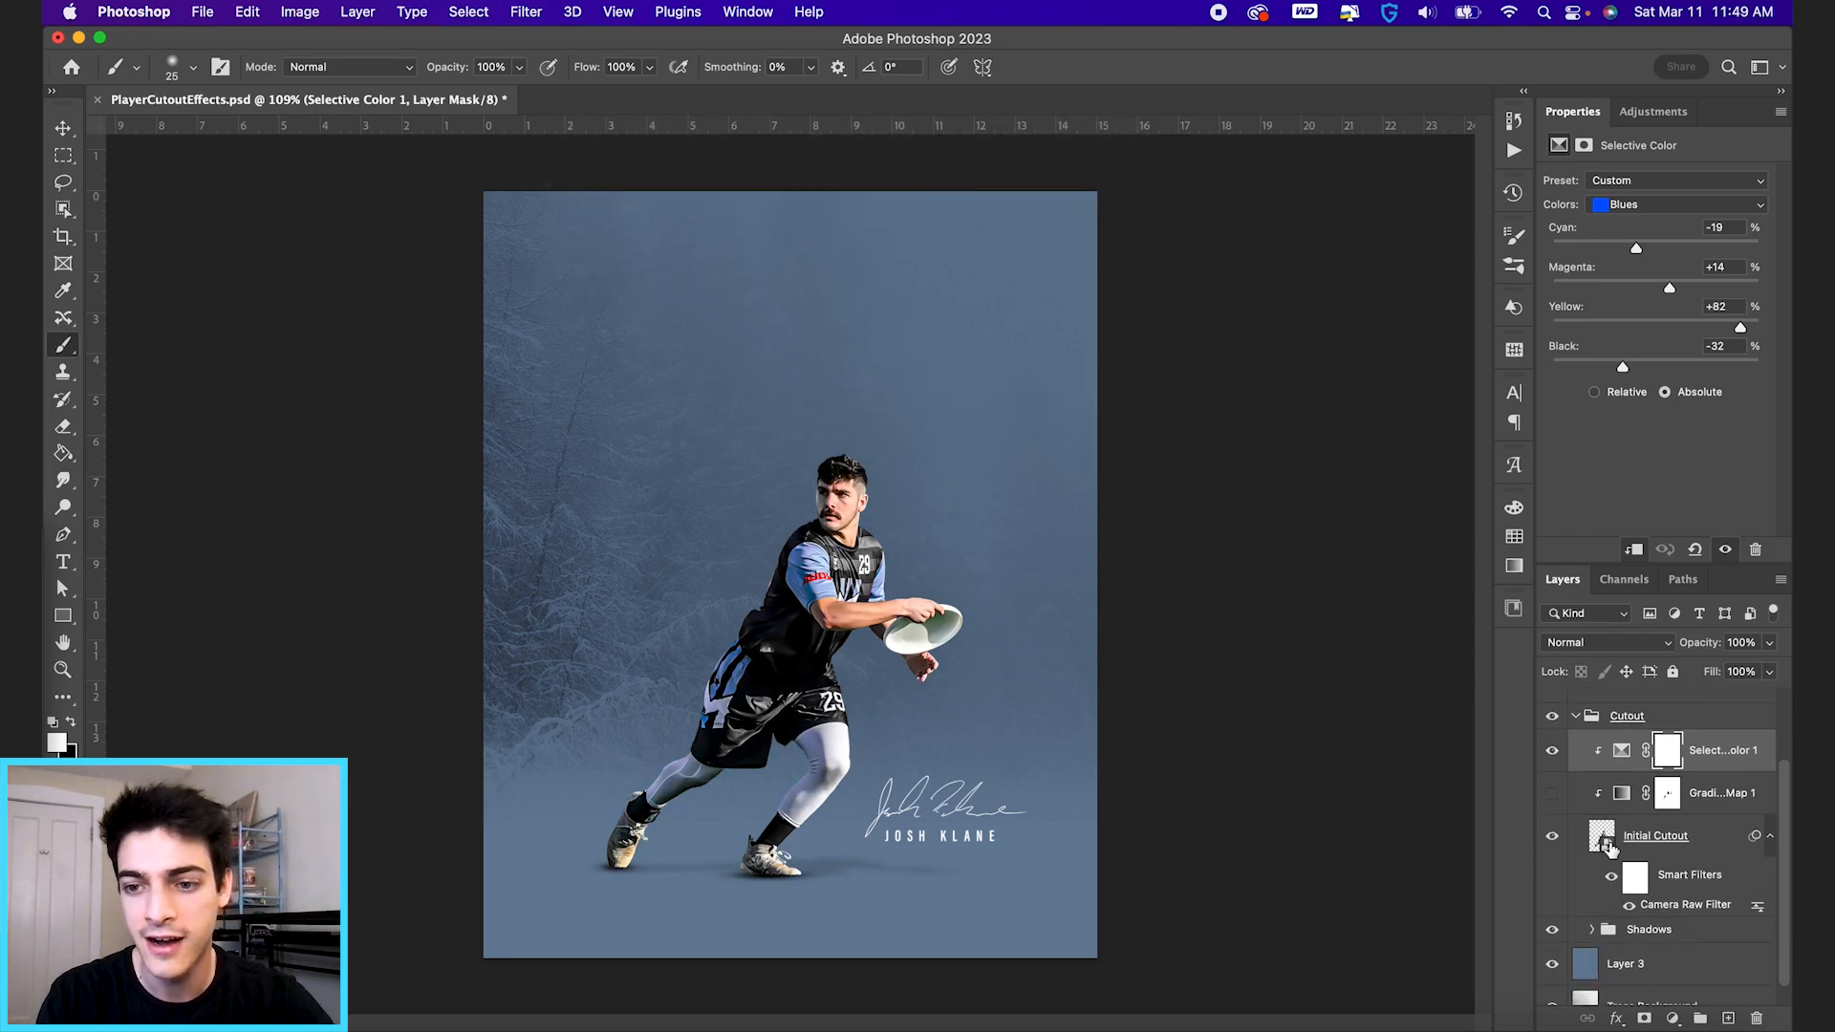
pyautogui.click(1604, 842)
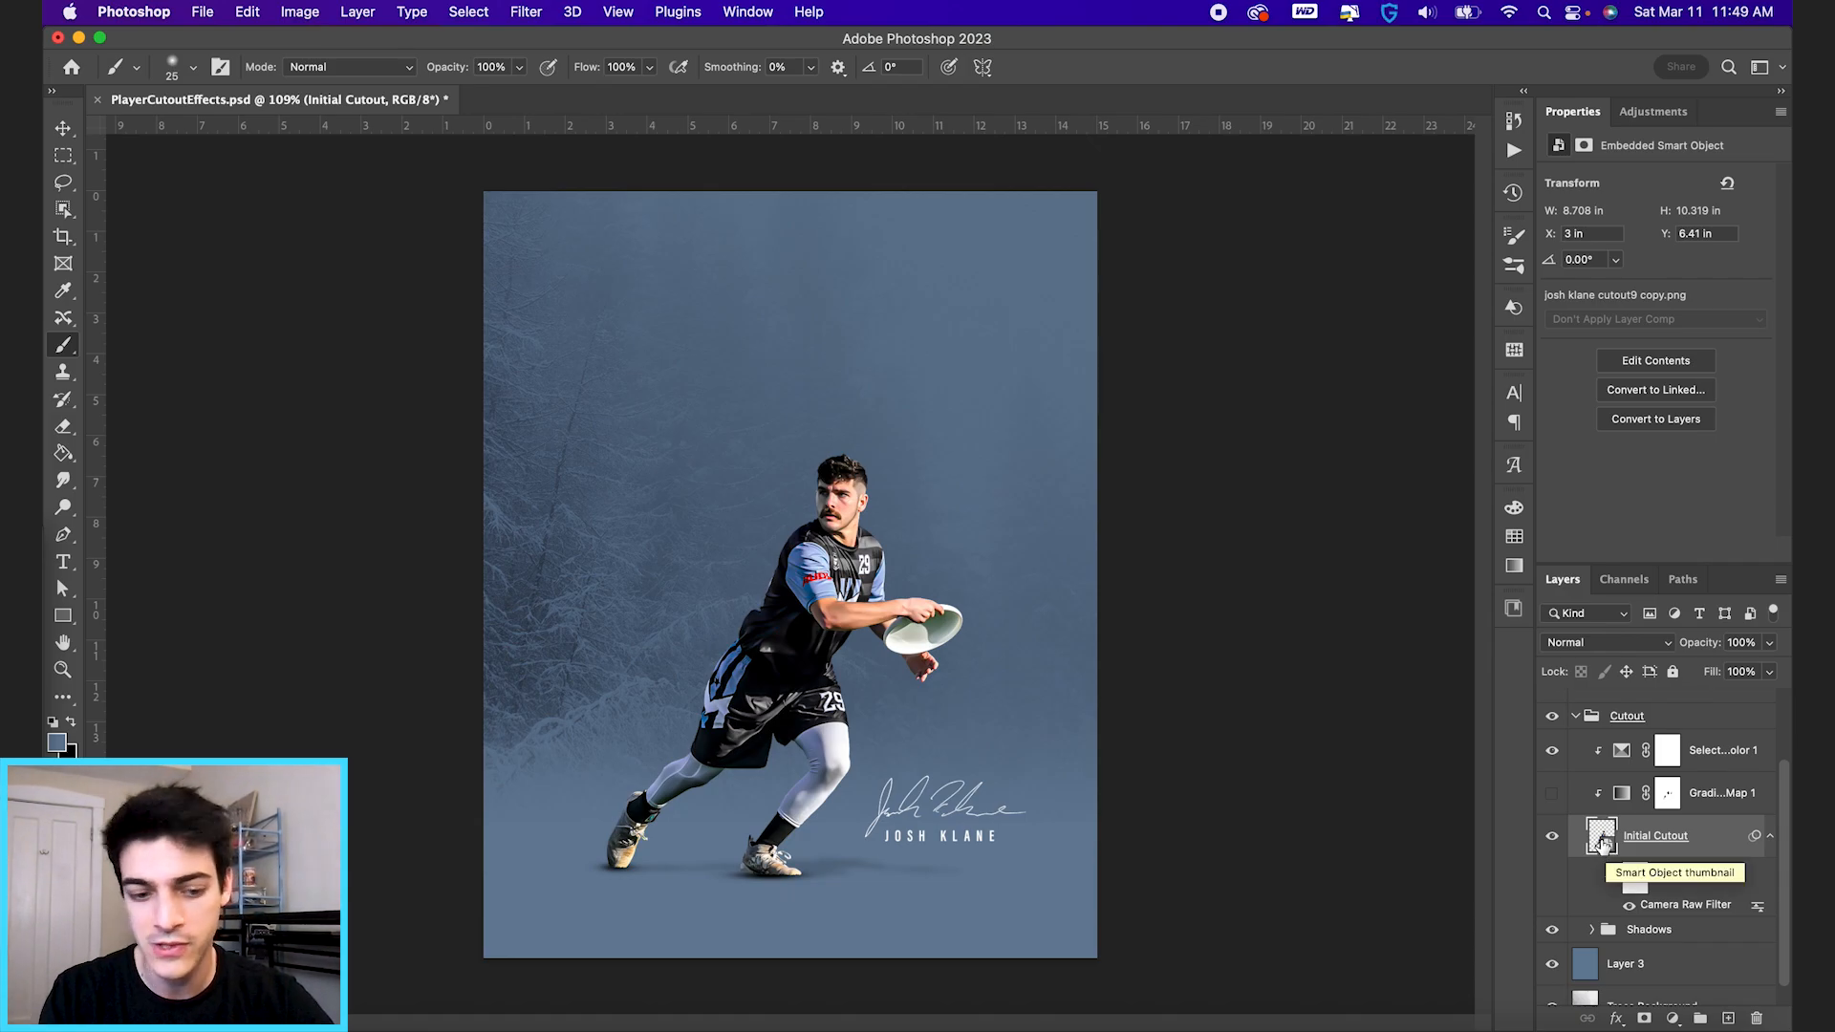
pyautogui.moveTo(1604, 840); pyautogui.dragTo(1607, 893)
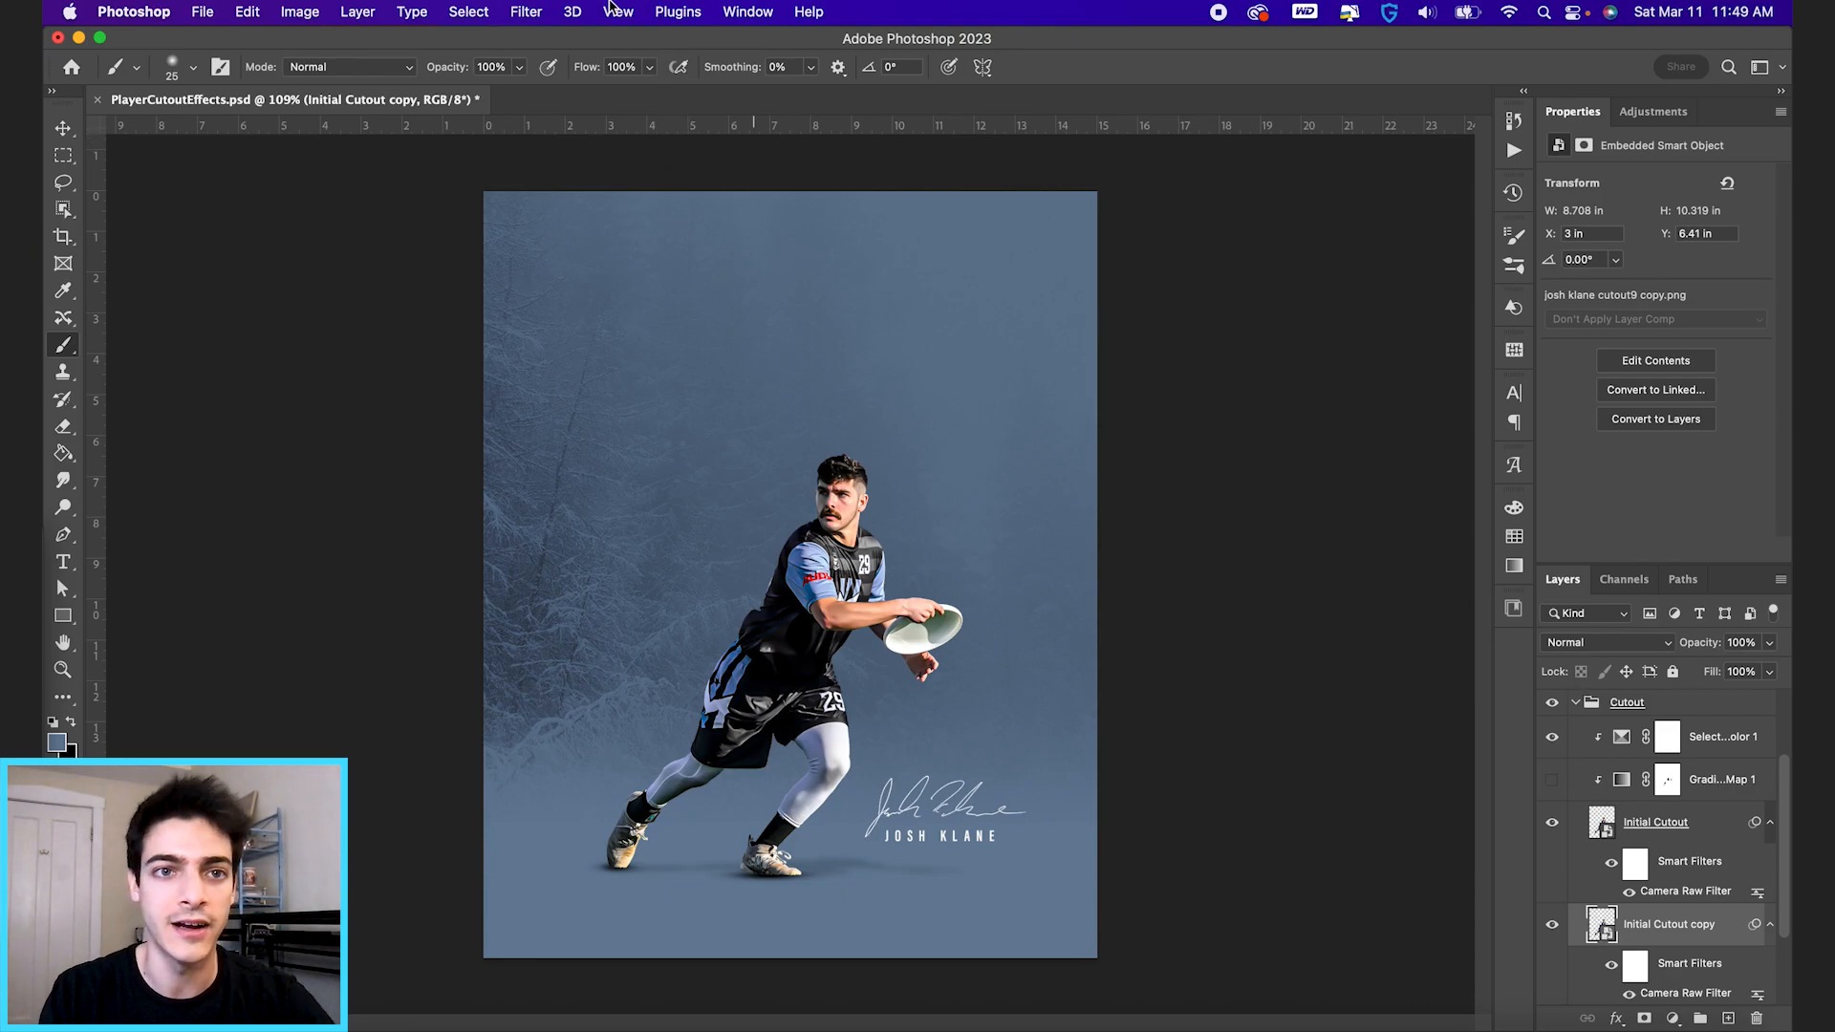
# Apply a Radial Blur to the Initial Cutout copy with Amount 20, Zoom method and Good quality.
pyautogui.click(526, 11)
pyautogui.moveTo(586, 287)
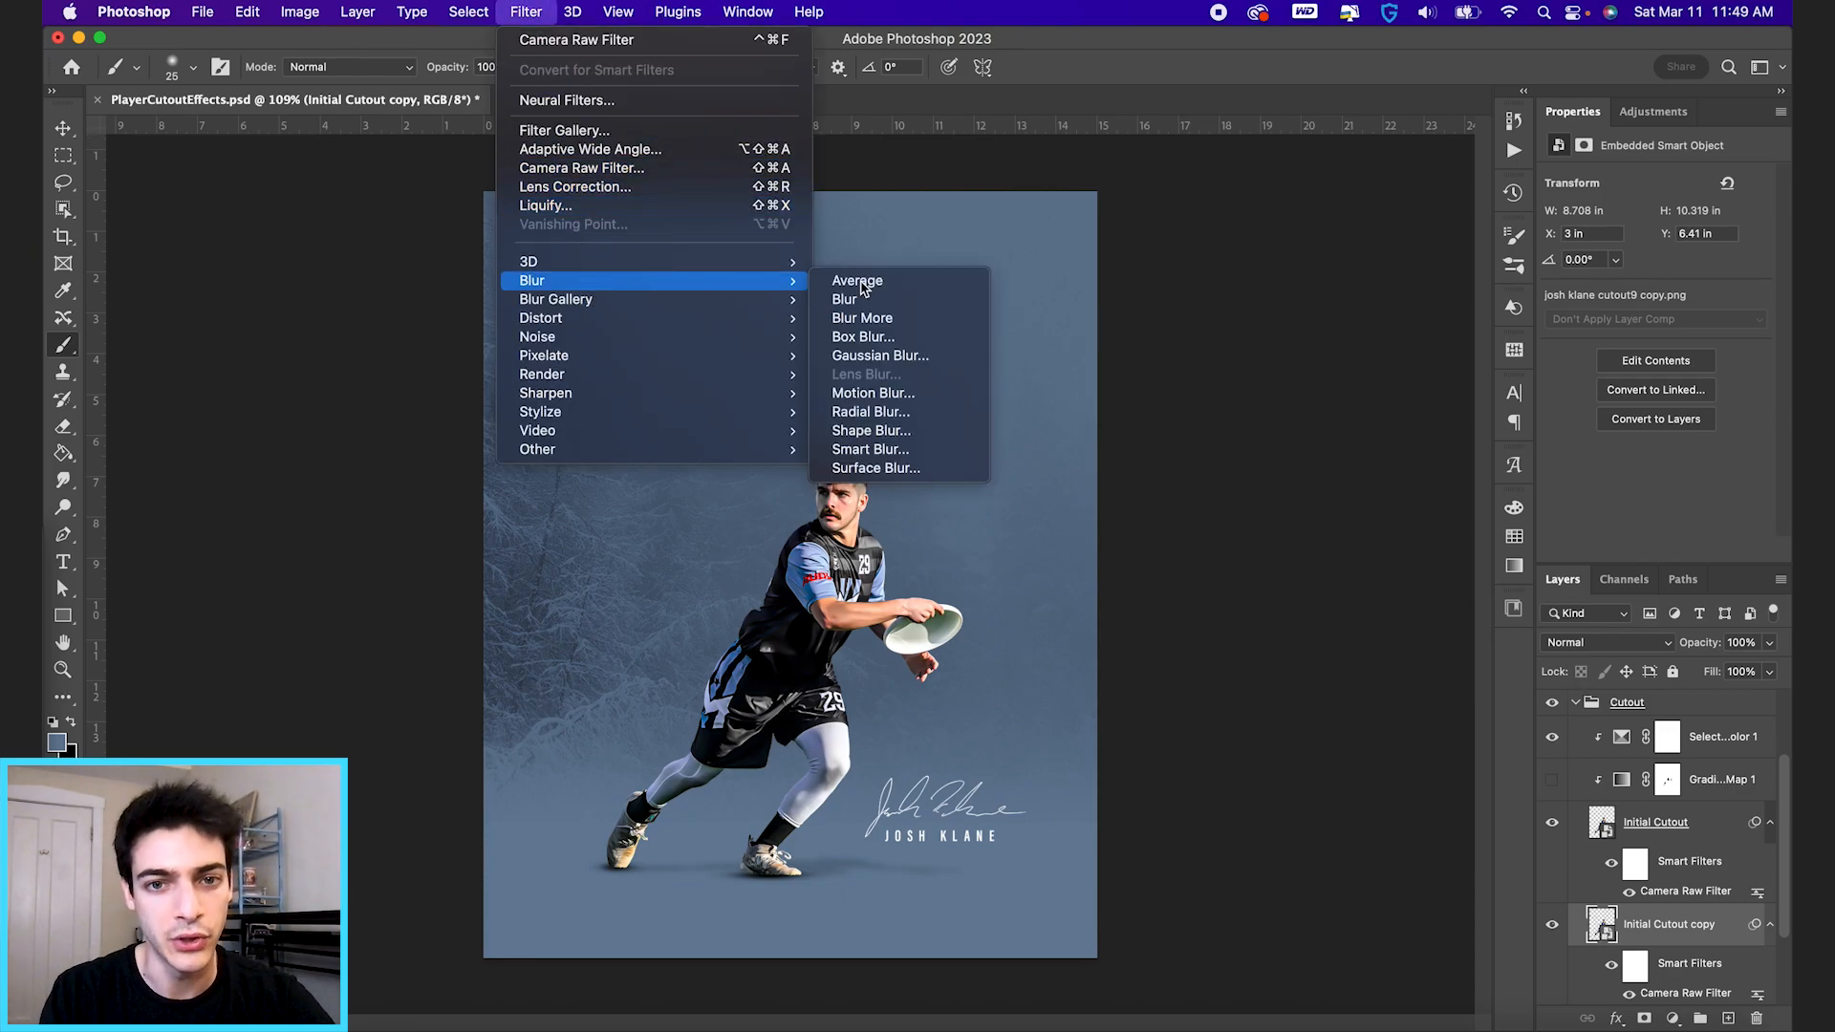
pyautogui.click(937, 413)
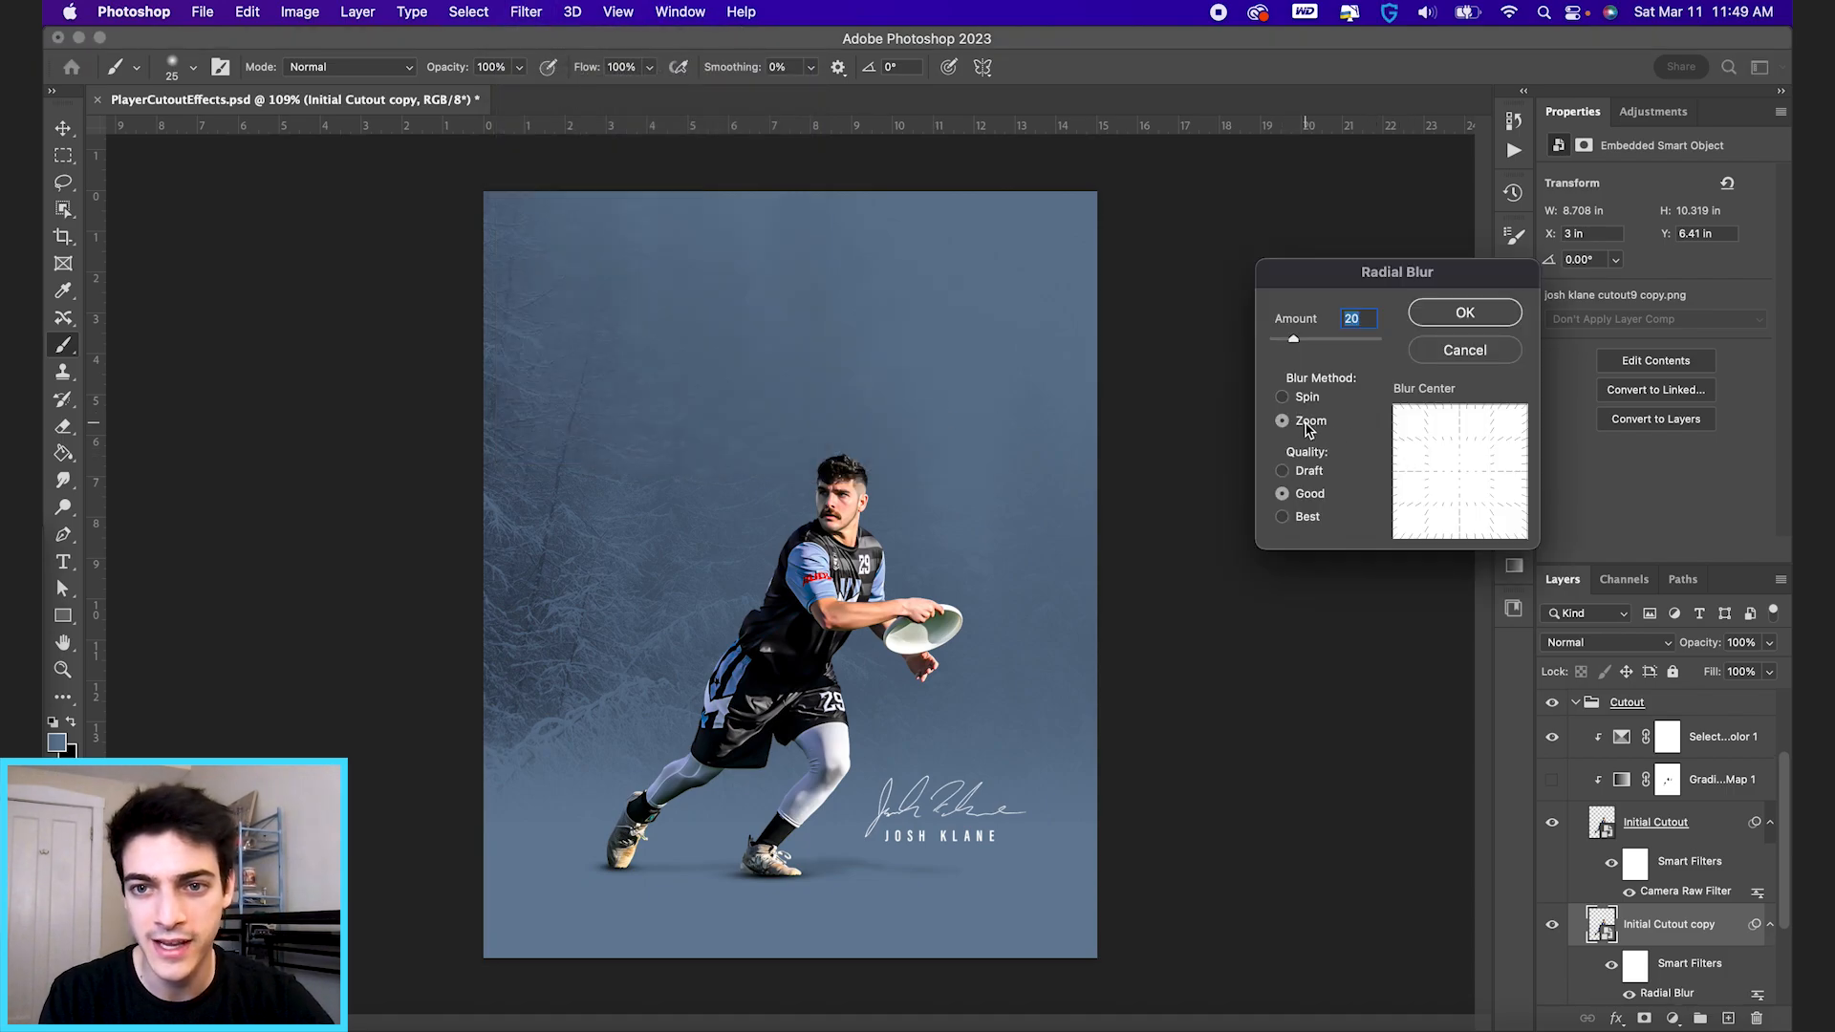
pyautogui.click(1464, 314)
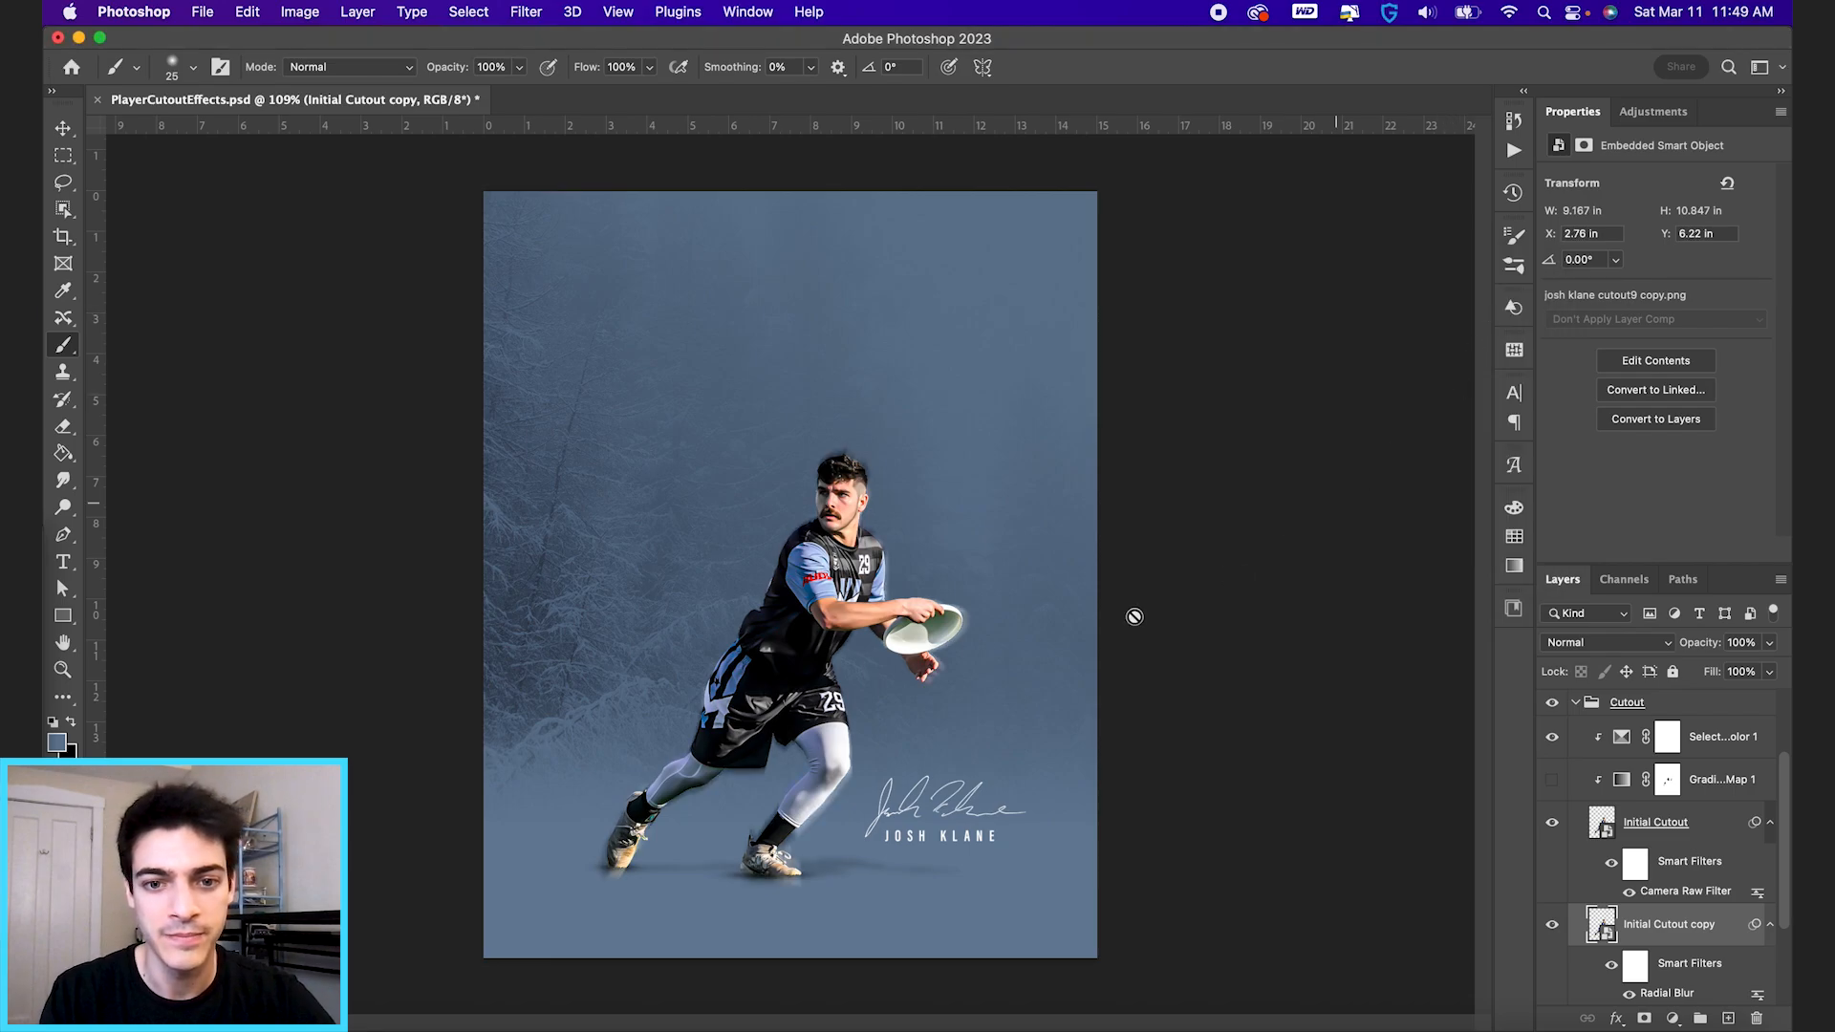
# Add a layer mask to the Initial Cutout copy and paint black with a 125 px brush to remove blur around the head and shoes.
pyautogui.scroll(3, 787, 777)
pyautogui.press('v')
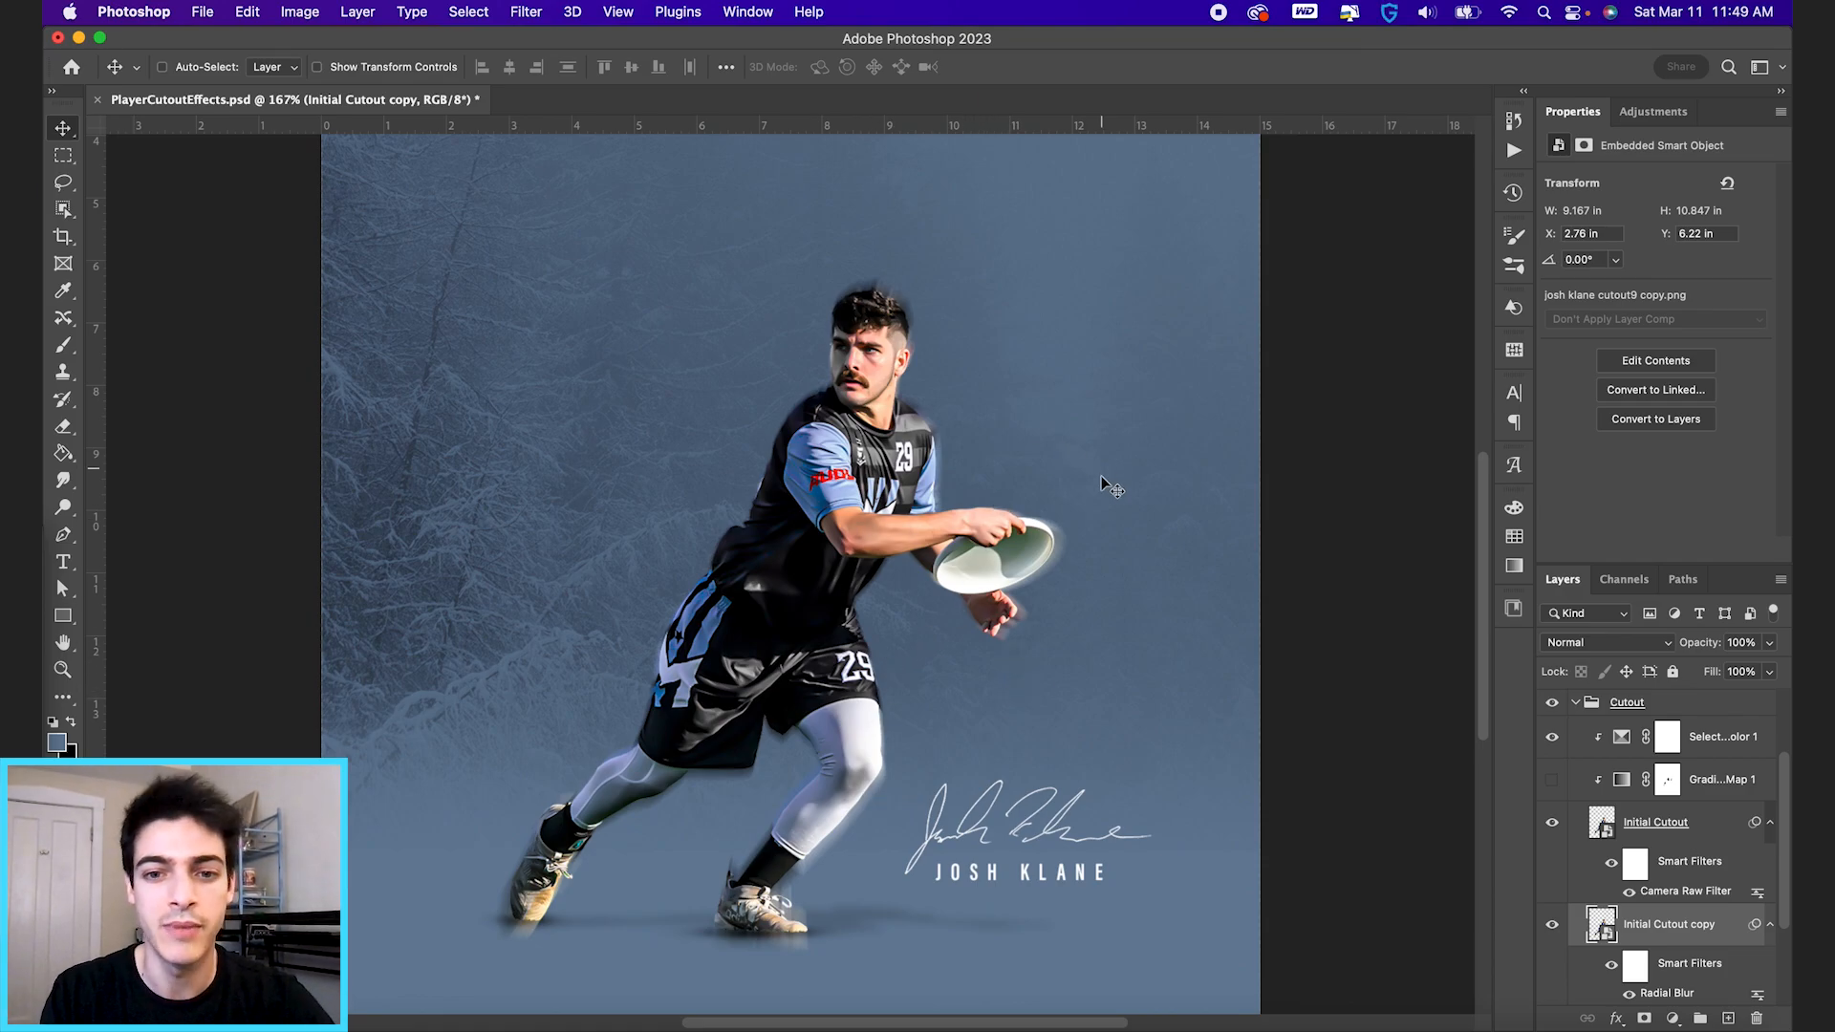
pyautogui.scroll(-2, 1049, 605)
pyautogui.hscroll(-2, 1049, 605)
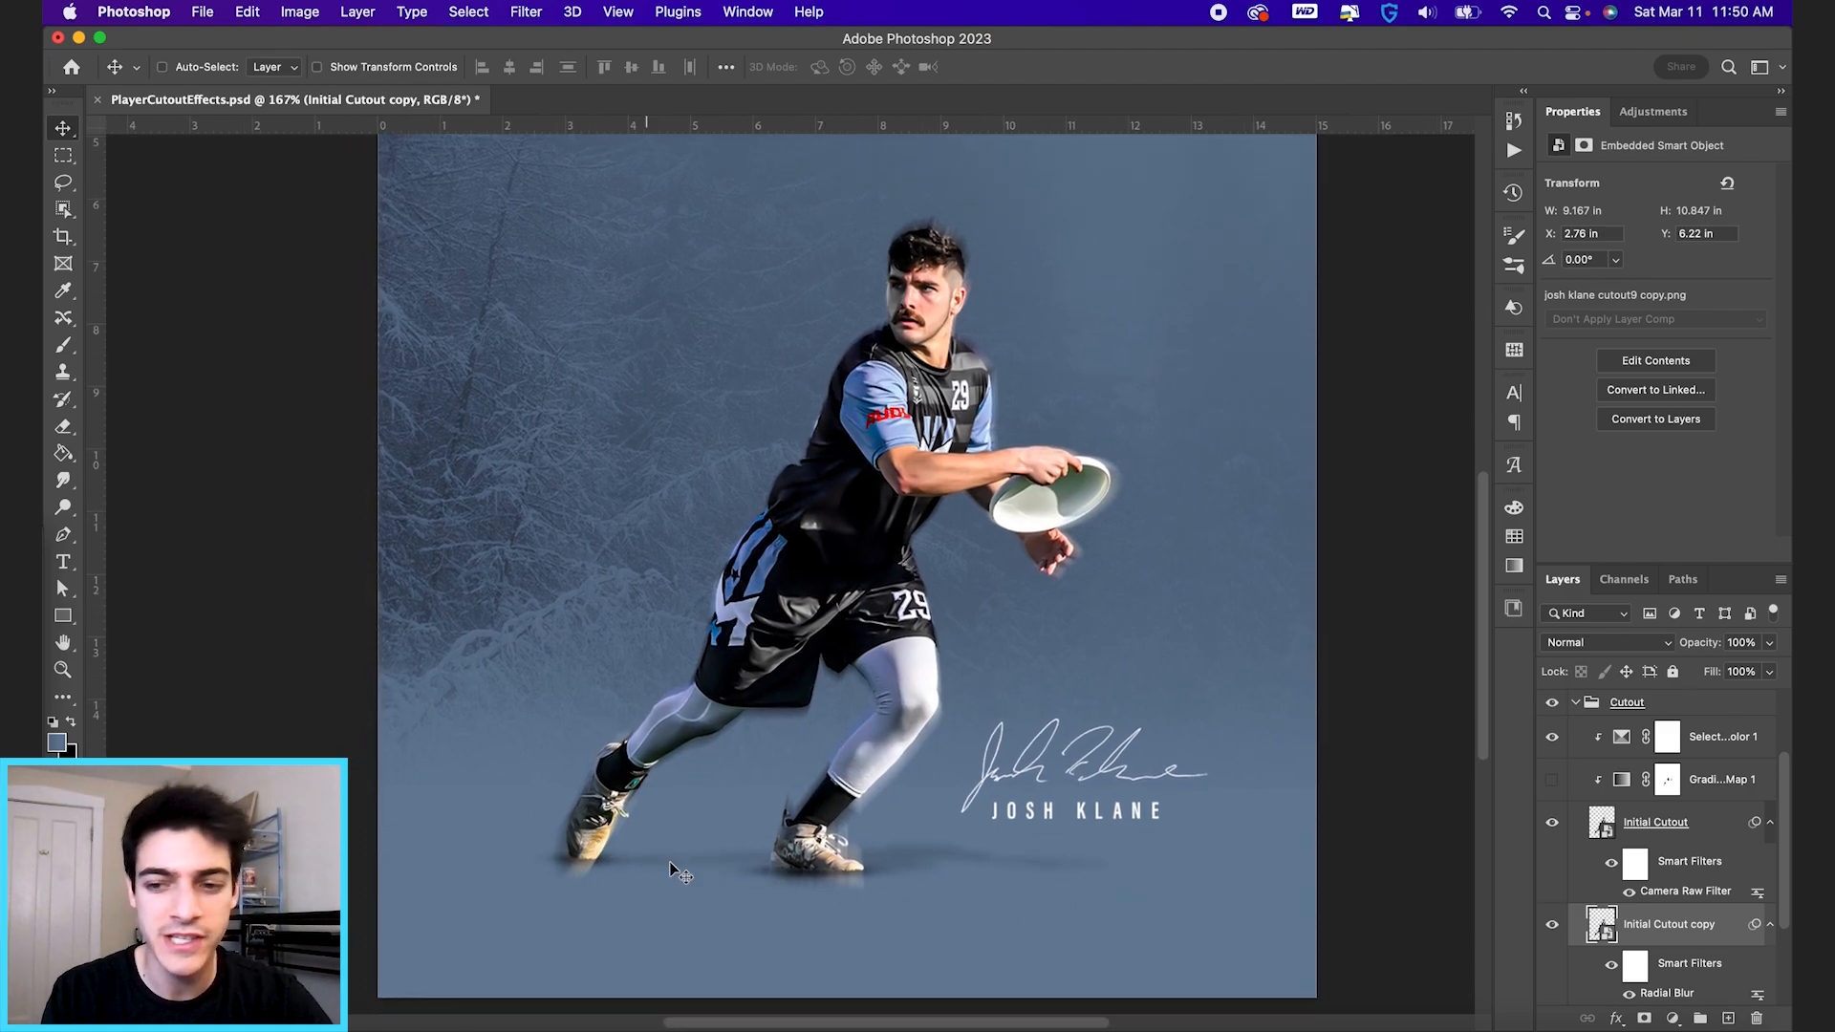
pyautogui.click(1643, 1019)
pyautogui.press('b')
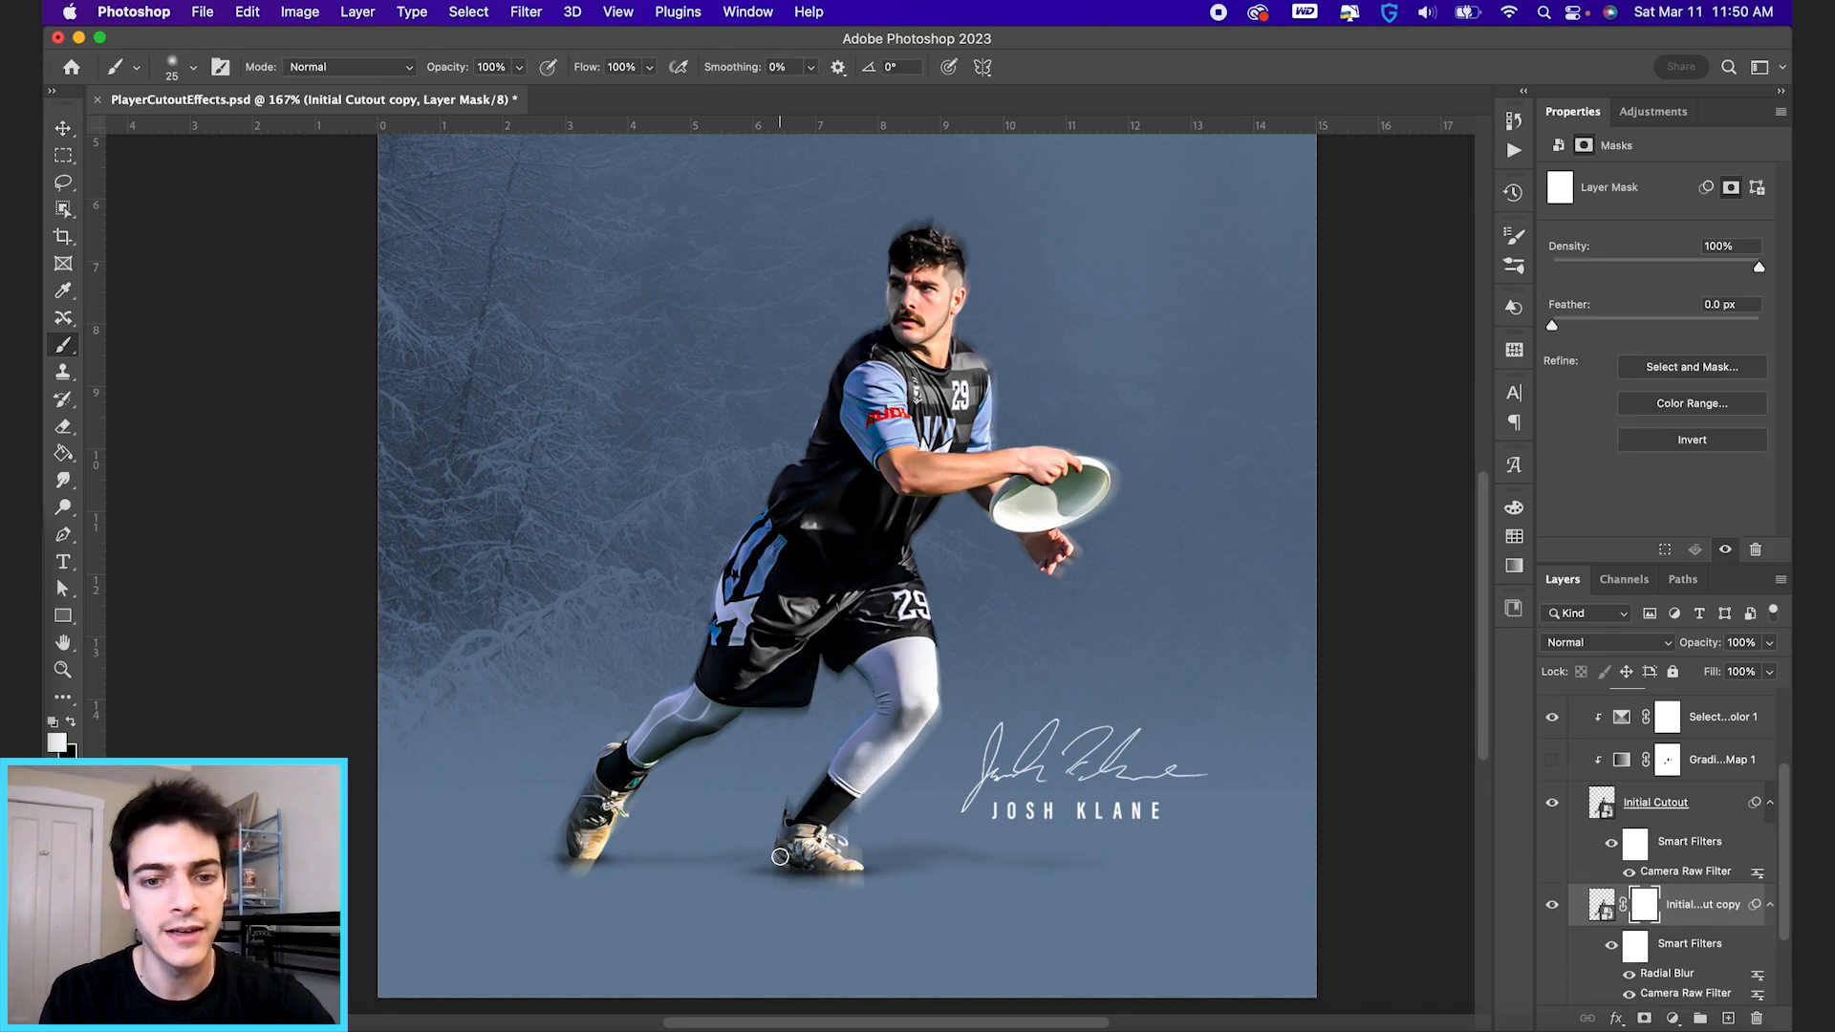
pyautogui.press(']')
pyautogui.press('x')
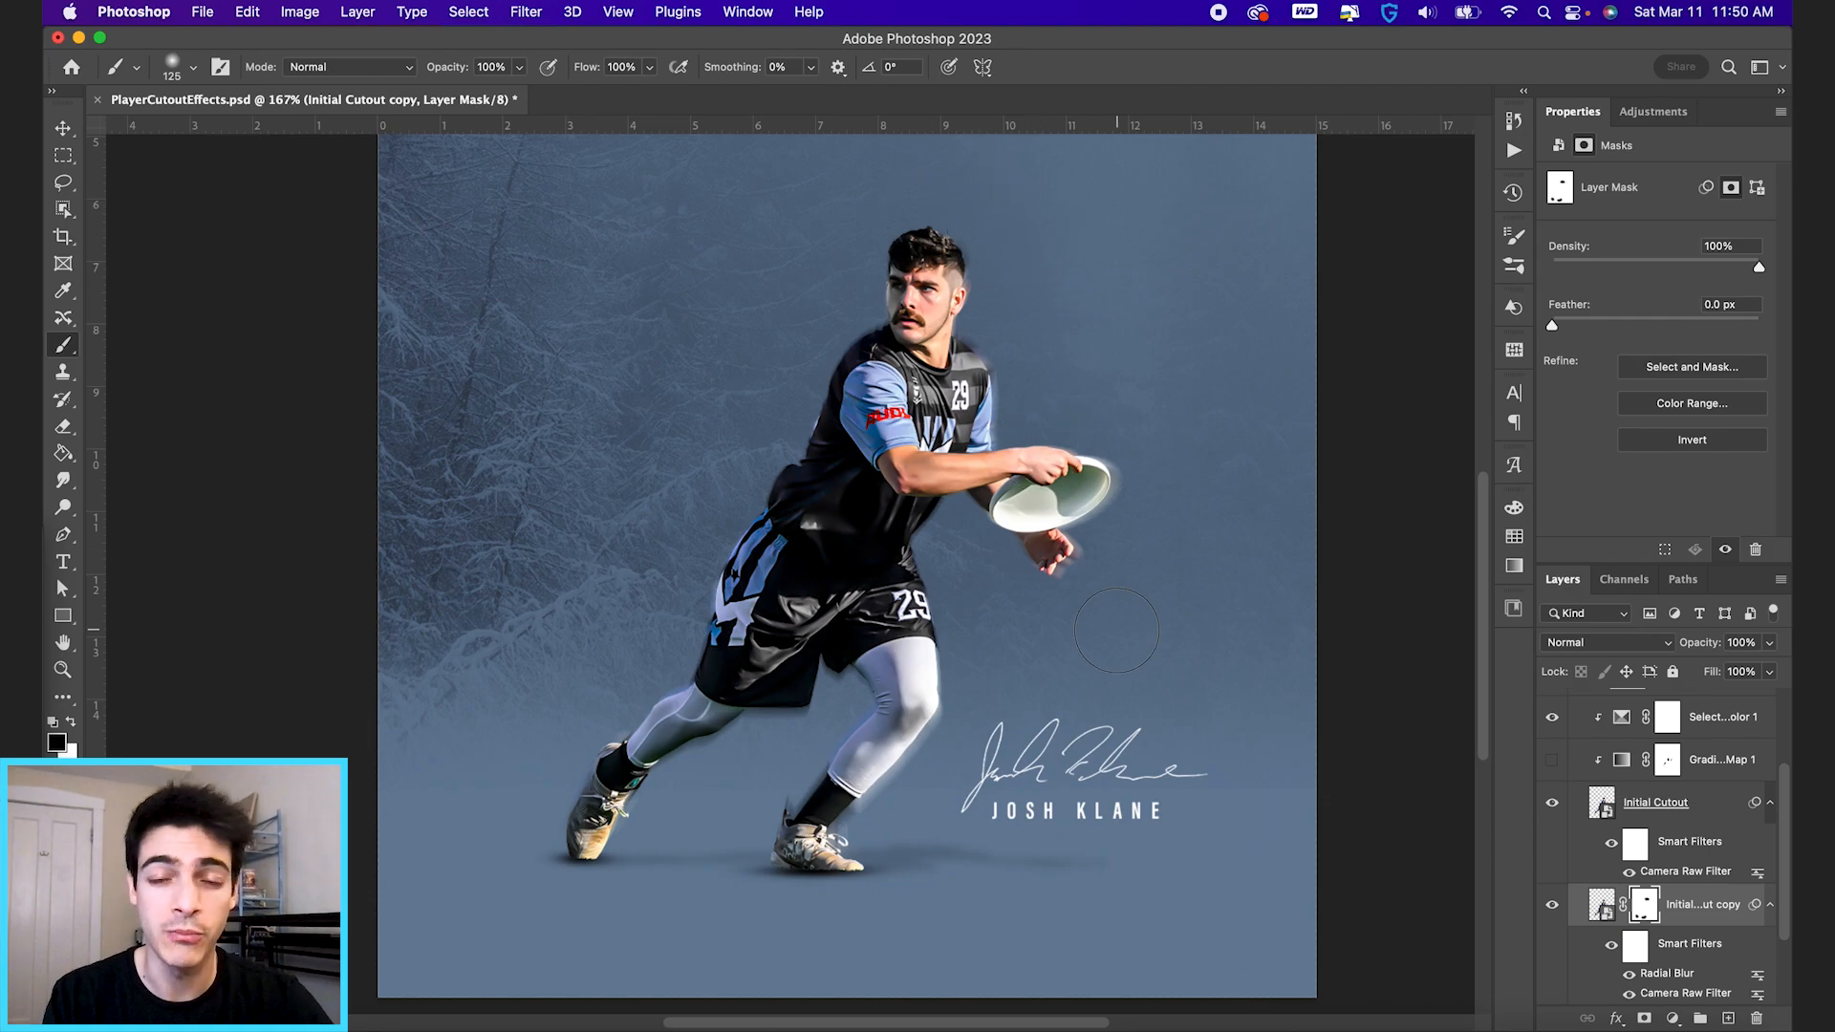
# Try a stronger Radial Blur on the Initial Cutout copy by editing its smart filter.
pyautogui.press('super+0')
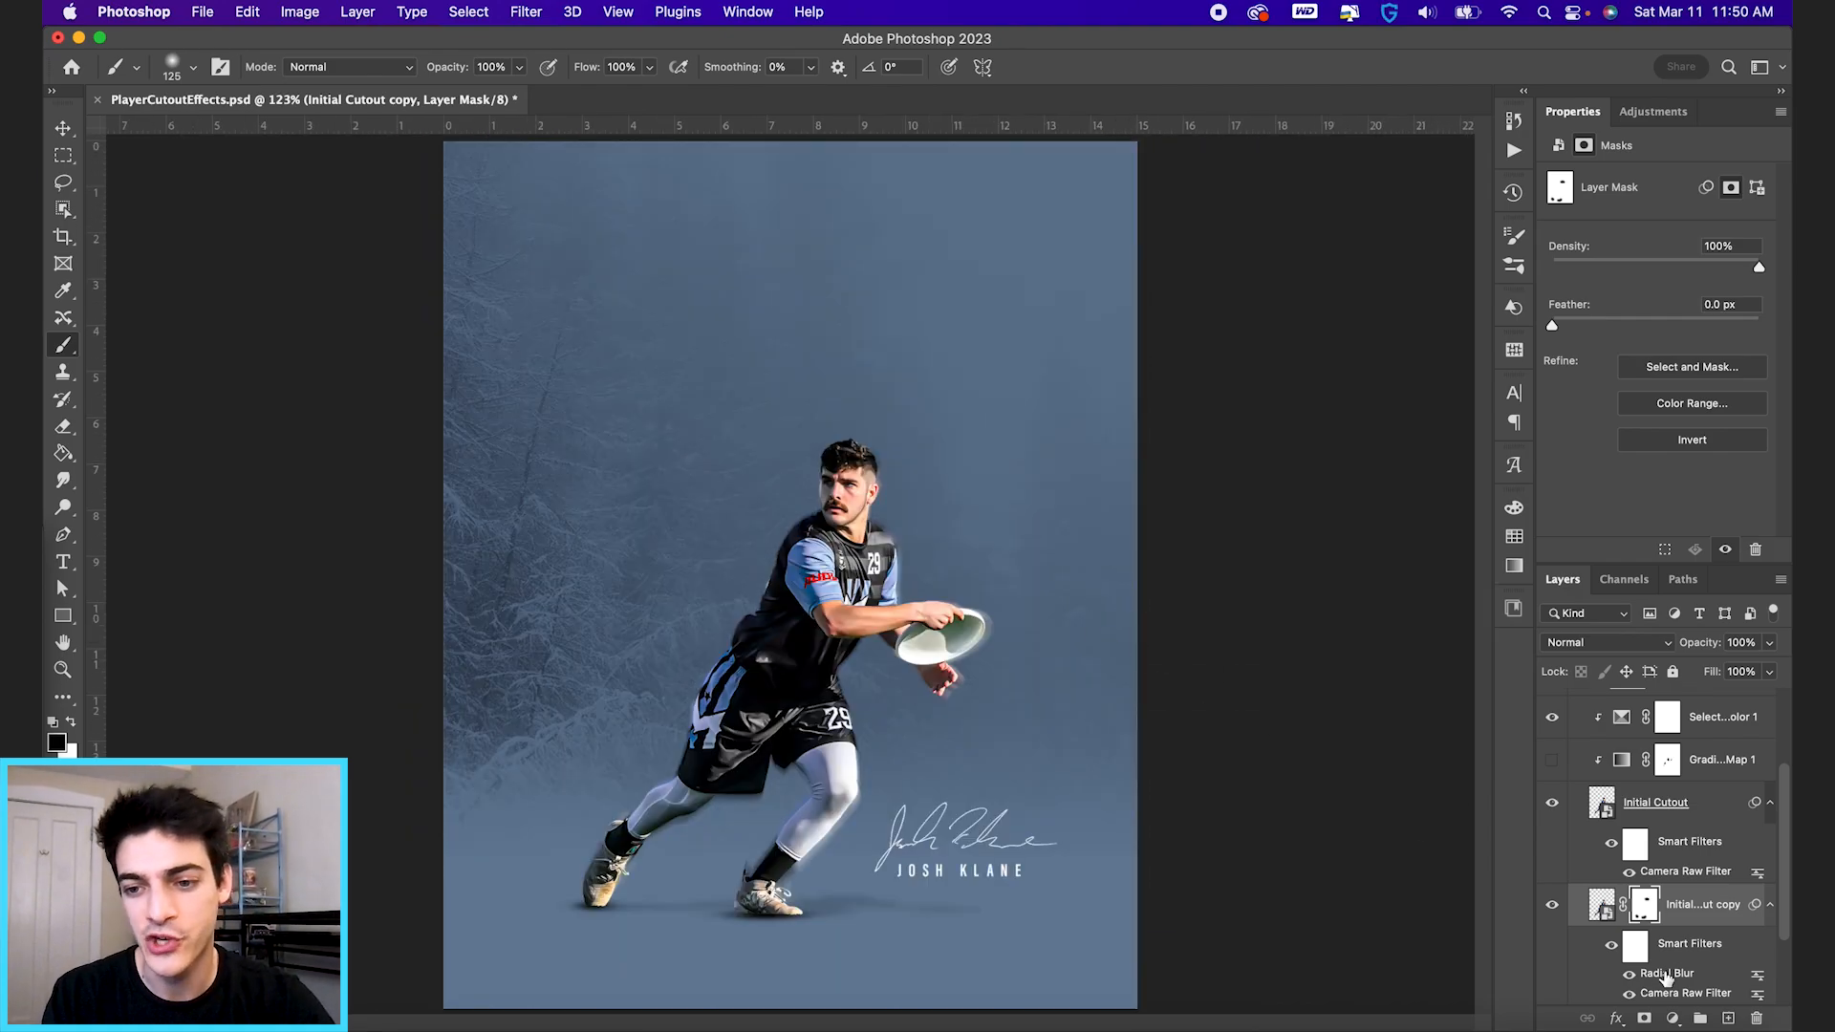
pyautogui.doubleClick(1667, 975)
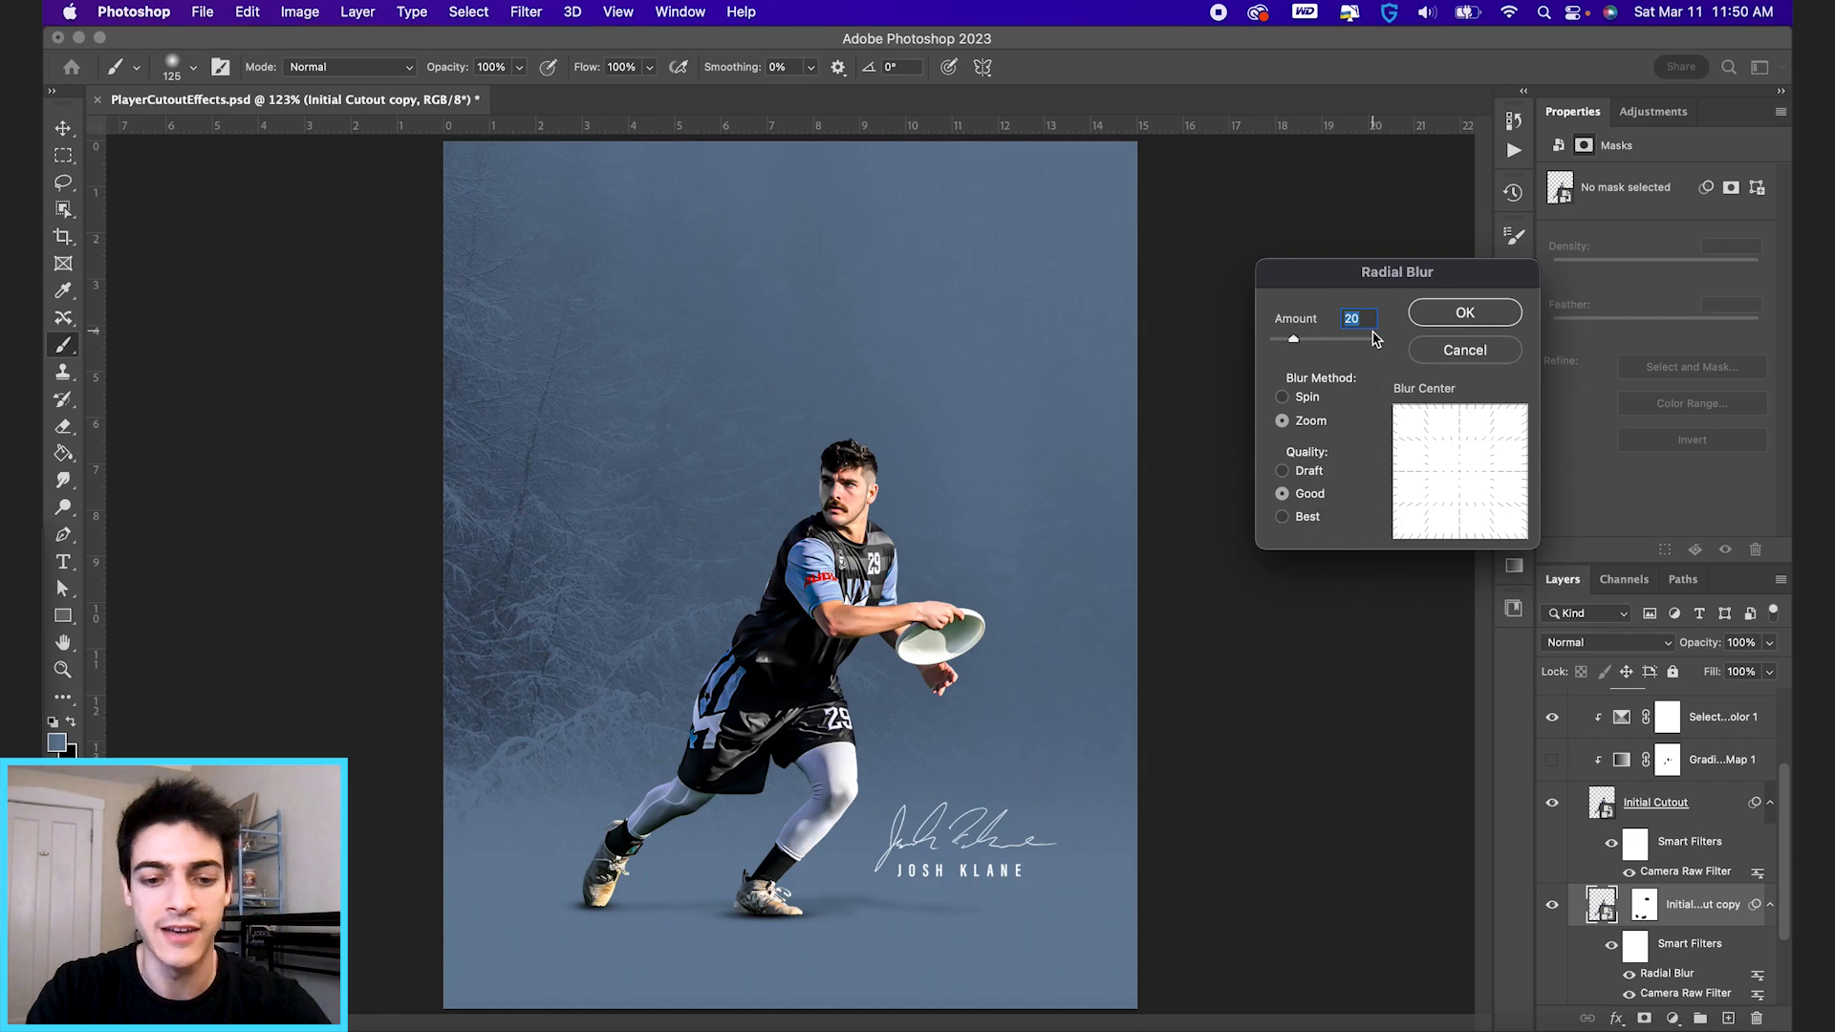
pyautogui.press('Return')
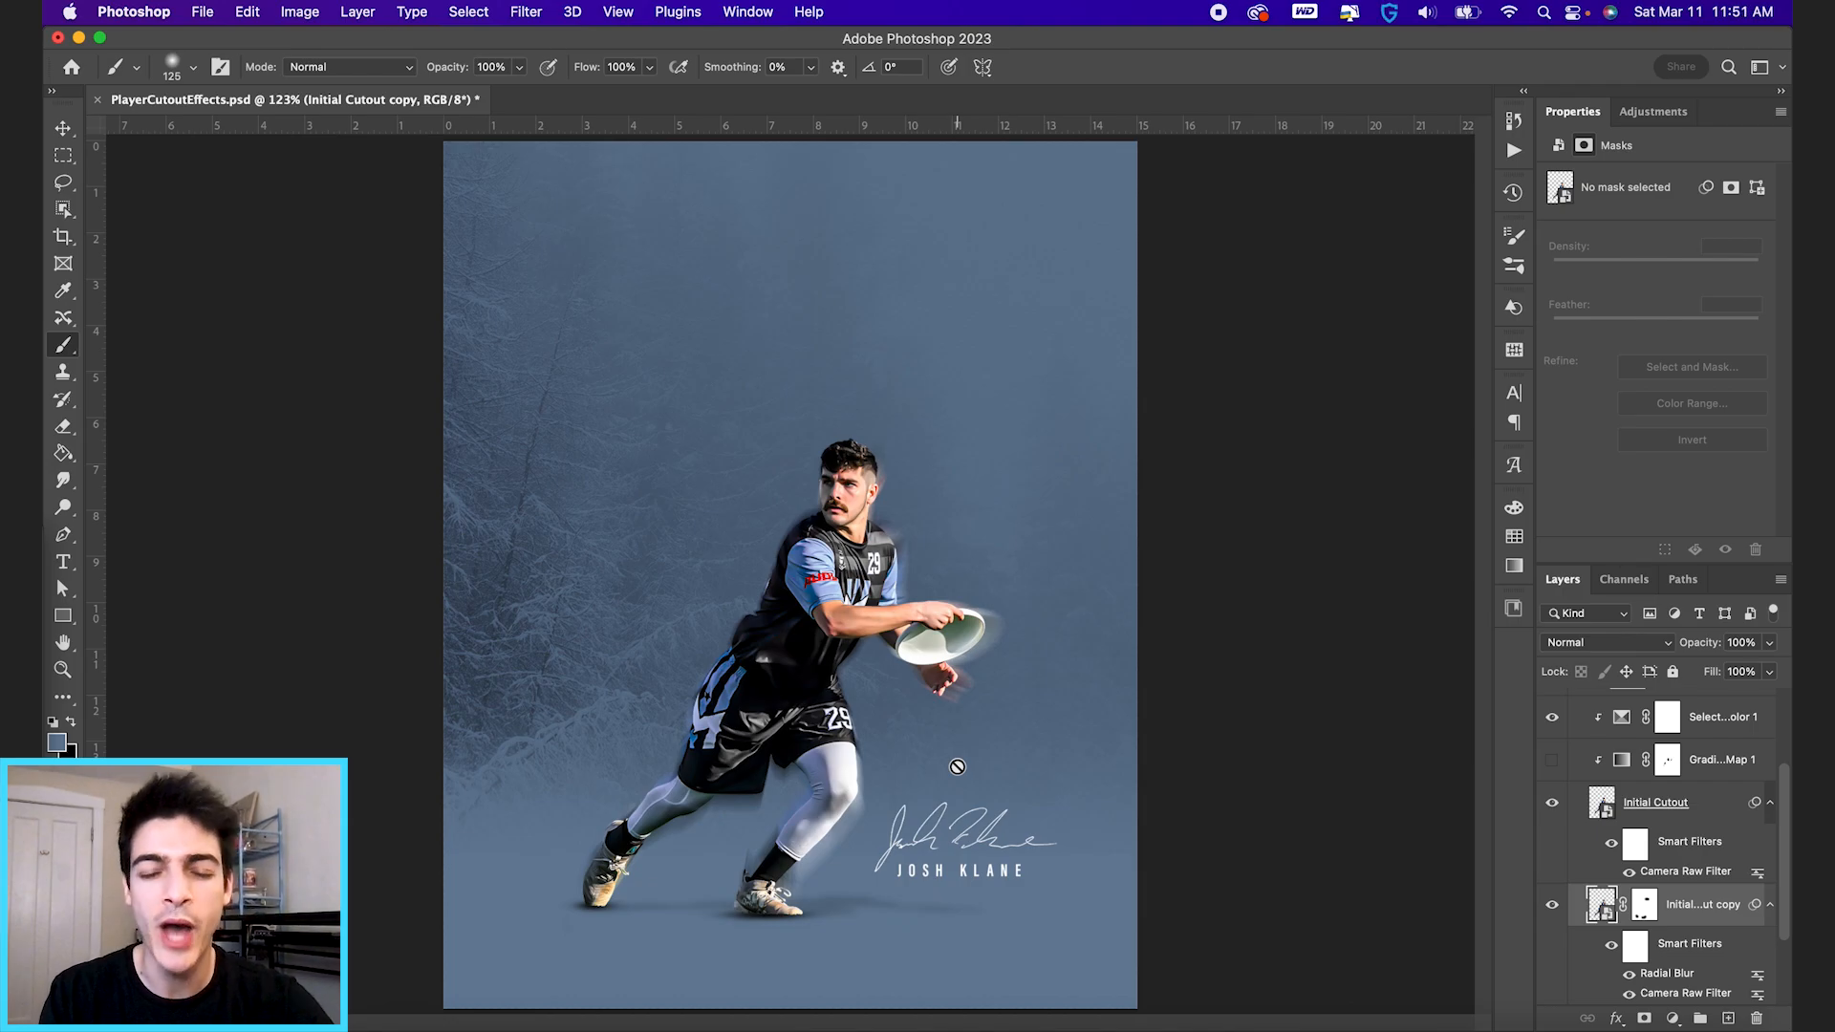
# Disable and delete the layer mask of the Initial Cutout copy.
pyautogui.keyDown('shift'); pyautogui.click(1644, 913); pyautogui.keyUp('shift')
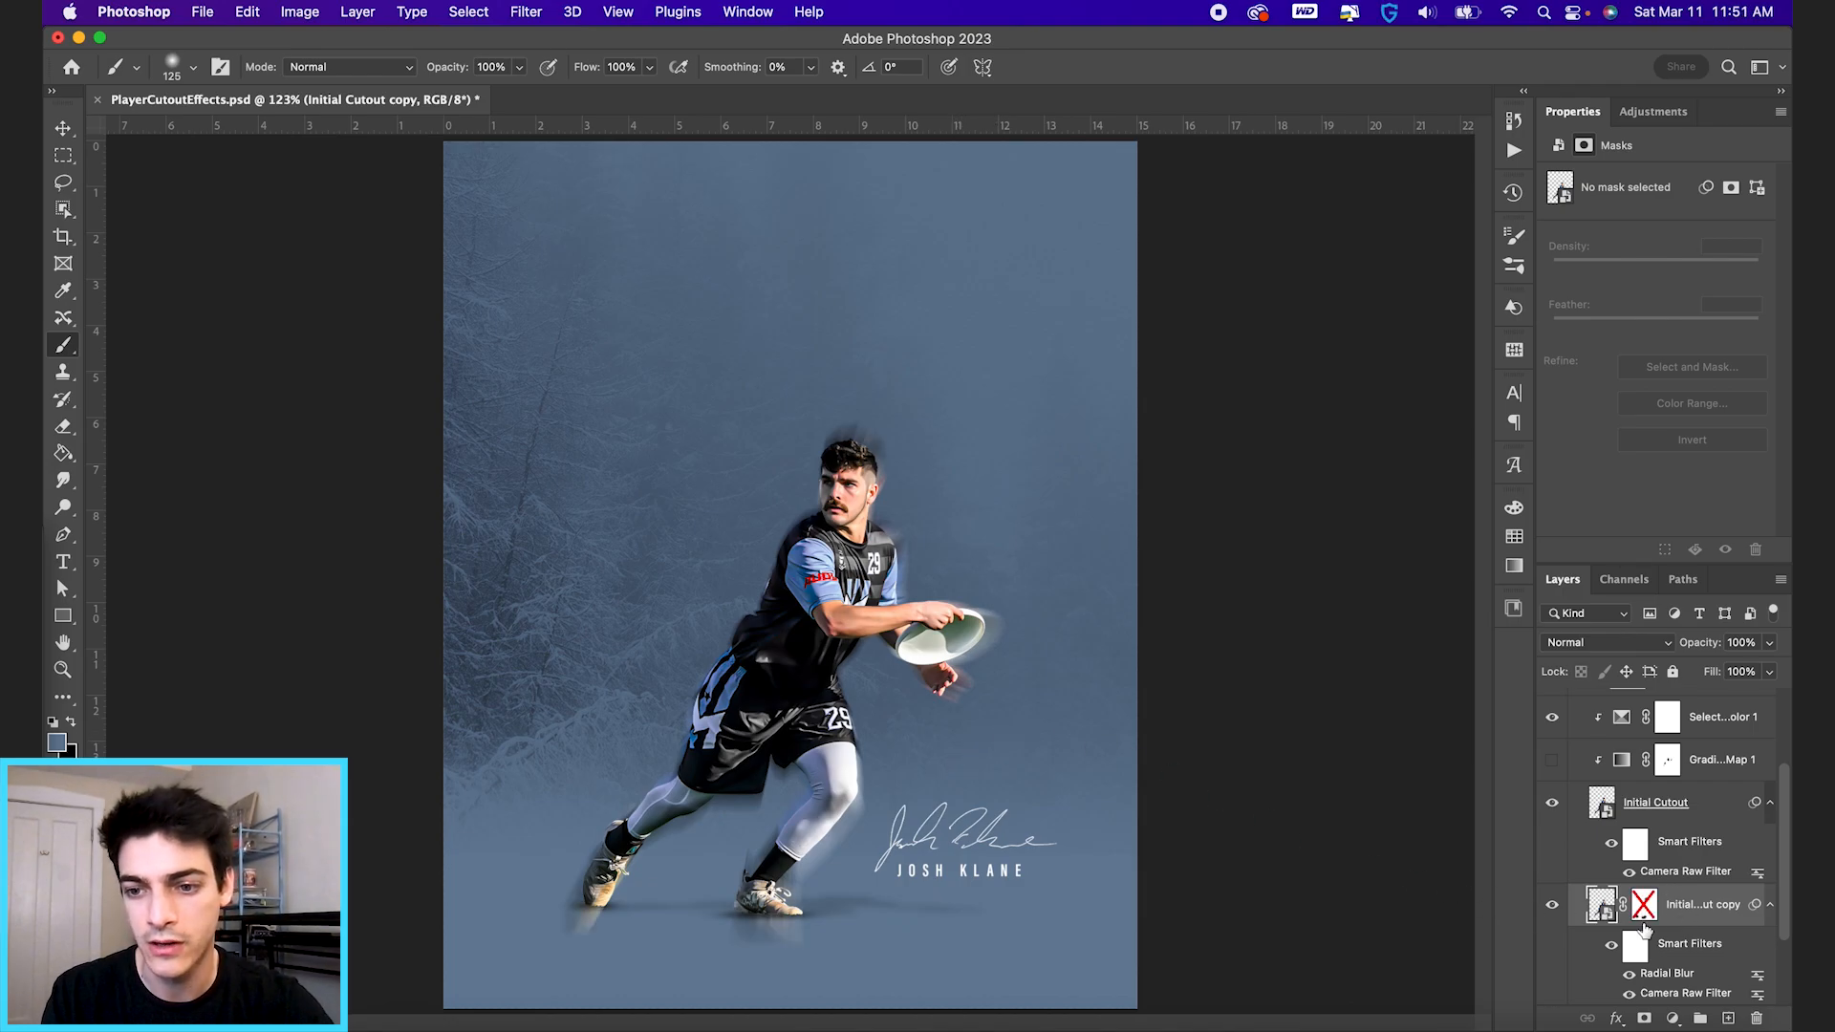
pyautogui.rightClick(1646, 906)
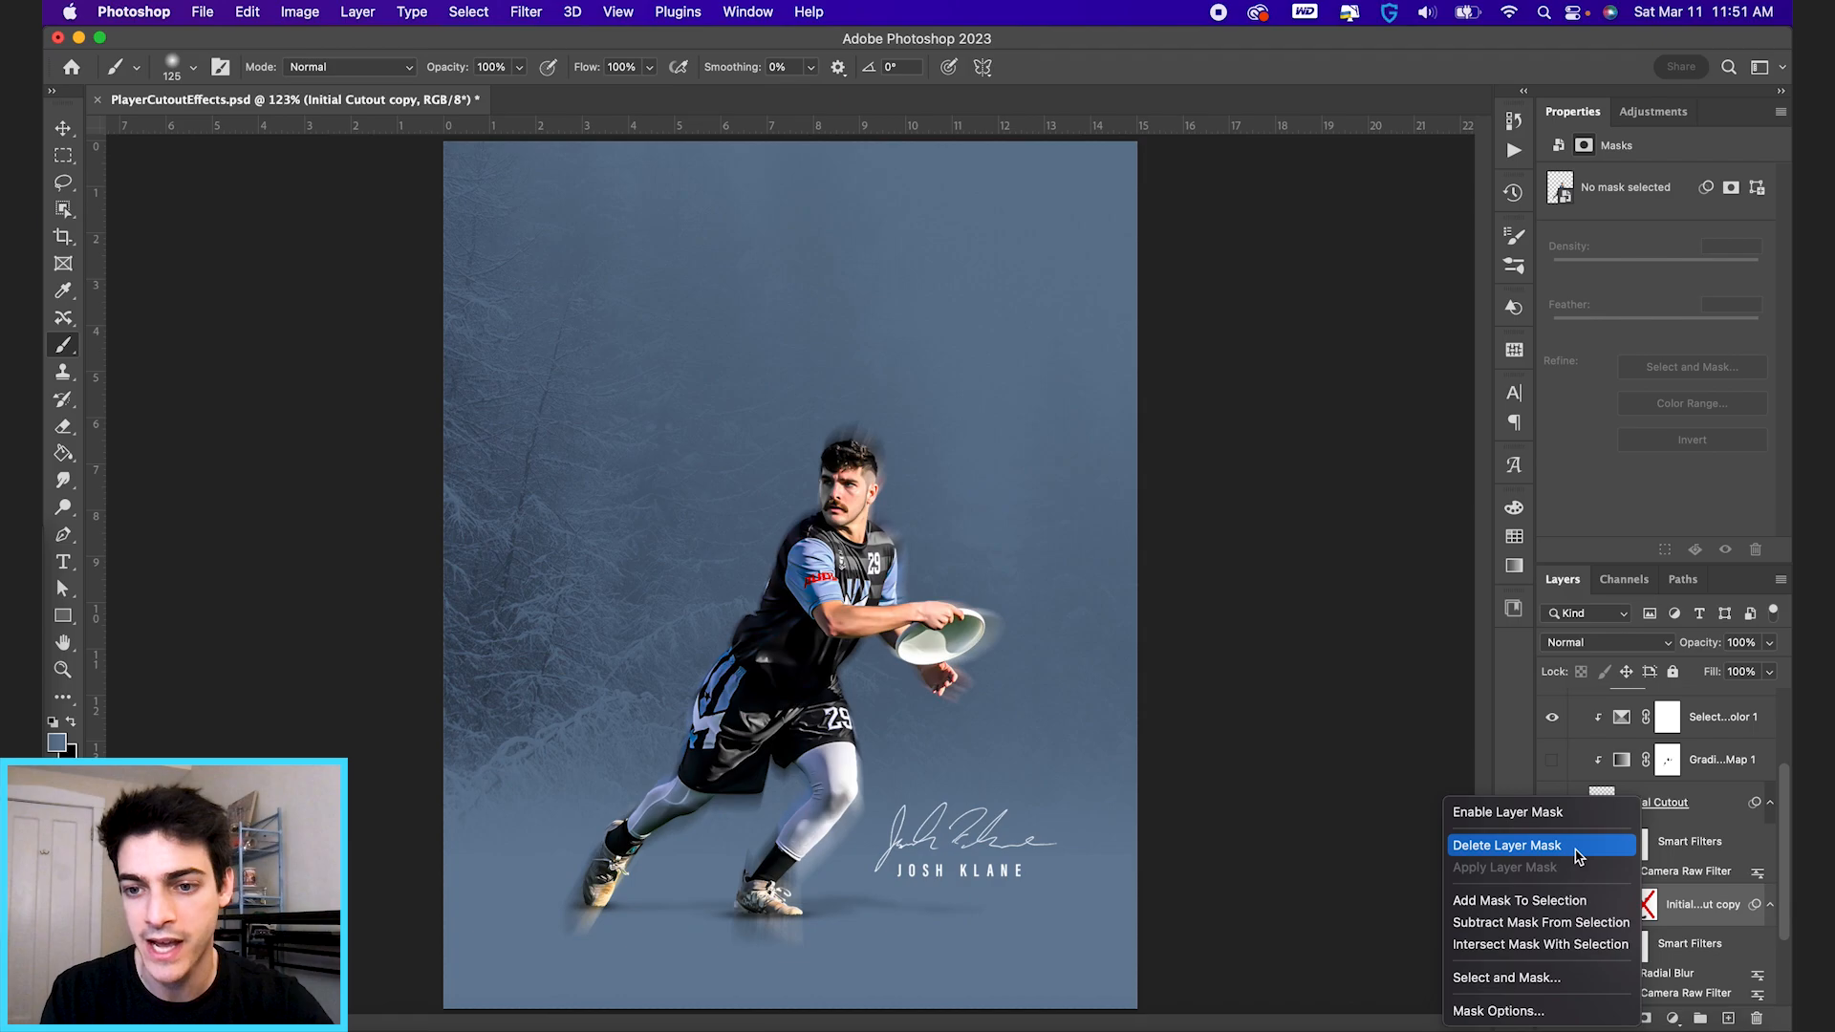
pyautogui.click(1575, 846)
# Set the Radial Blur Amount on the Initial Cutout copy to 10.
pyautogui.doubleClick(1660, 973)
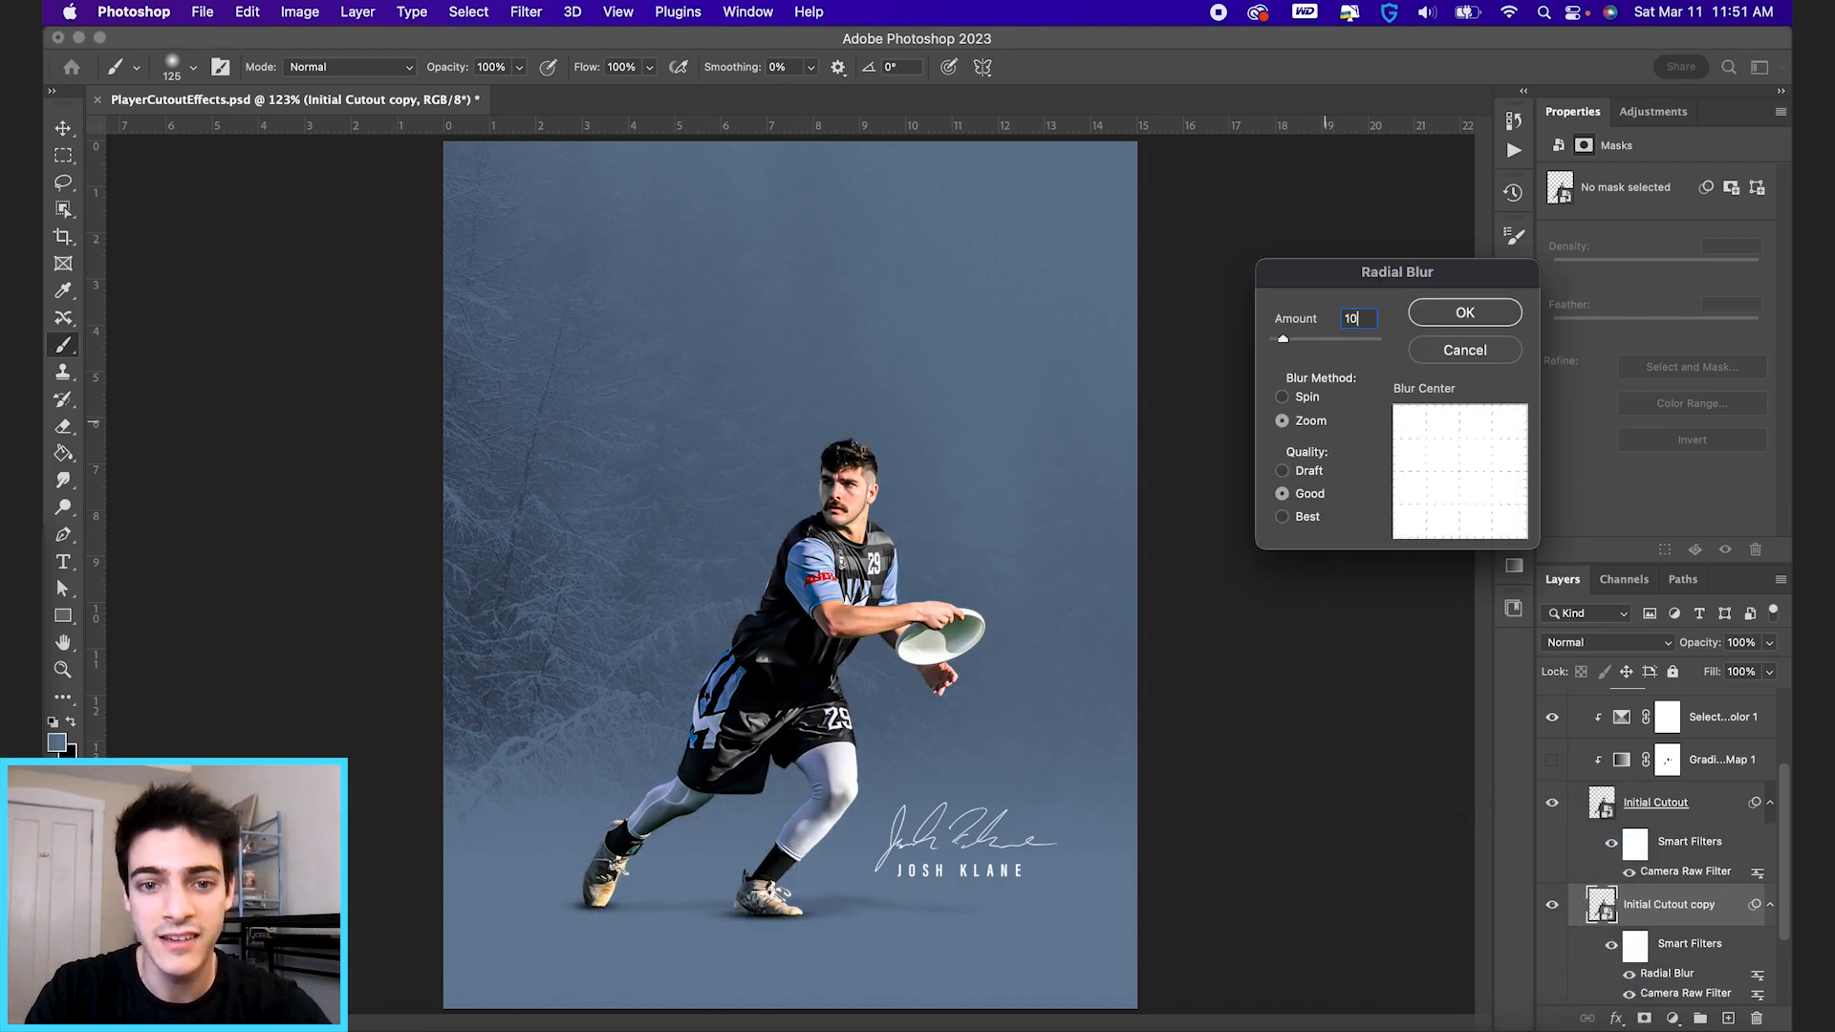
pyautogui.press('Return')
# Add a layer mask to Initial Cutout and paint black with a large soft brush over the legs, shorts and disc to reveal the blur.
pyautogui.click(1603, 809)
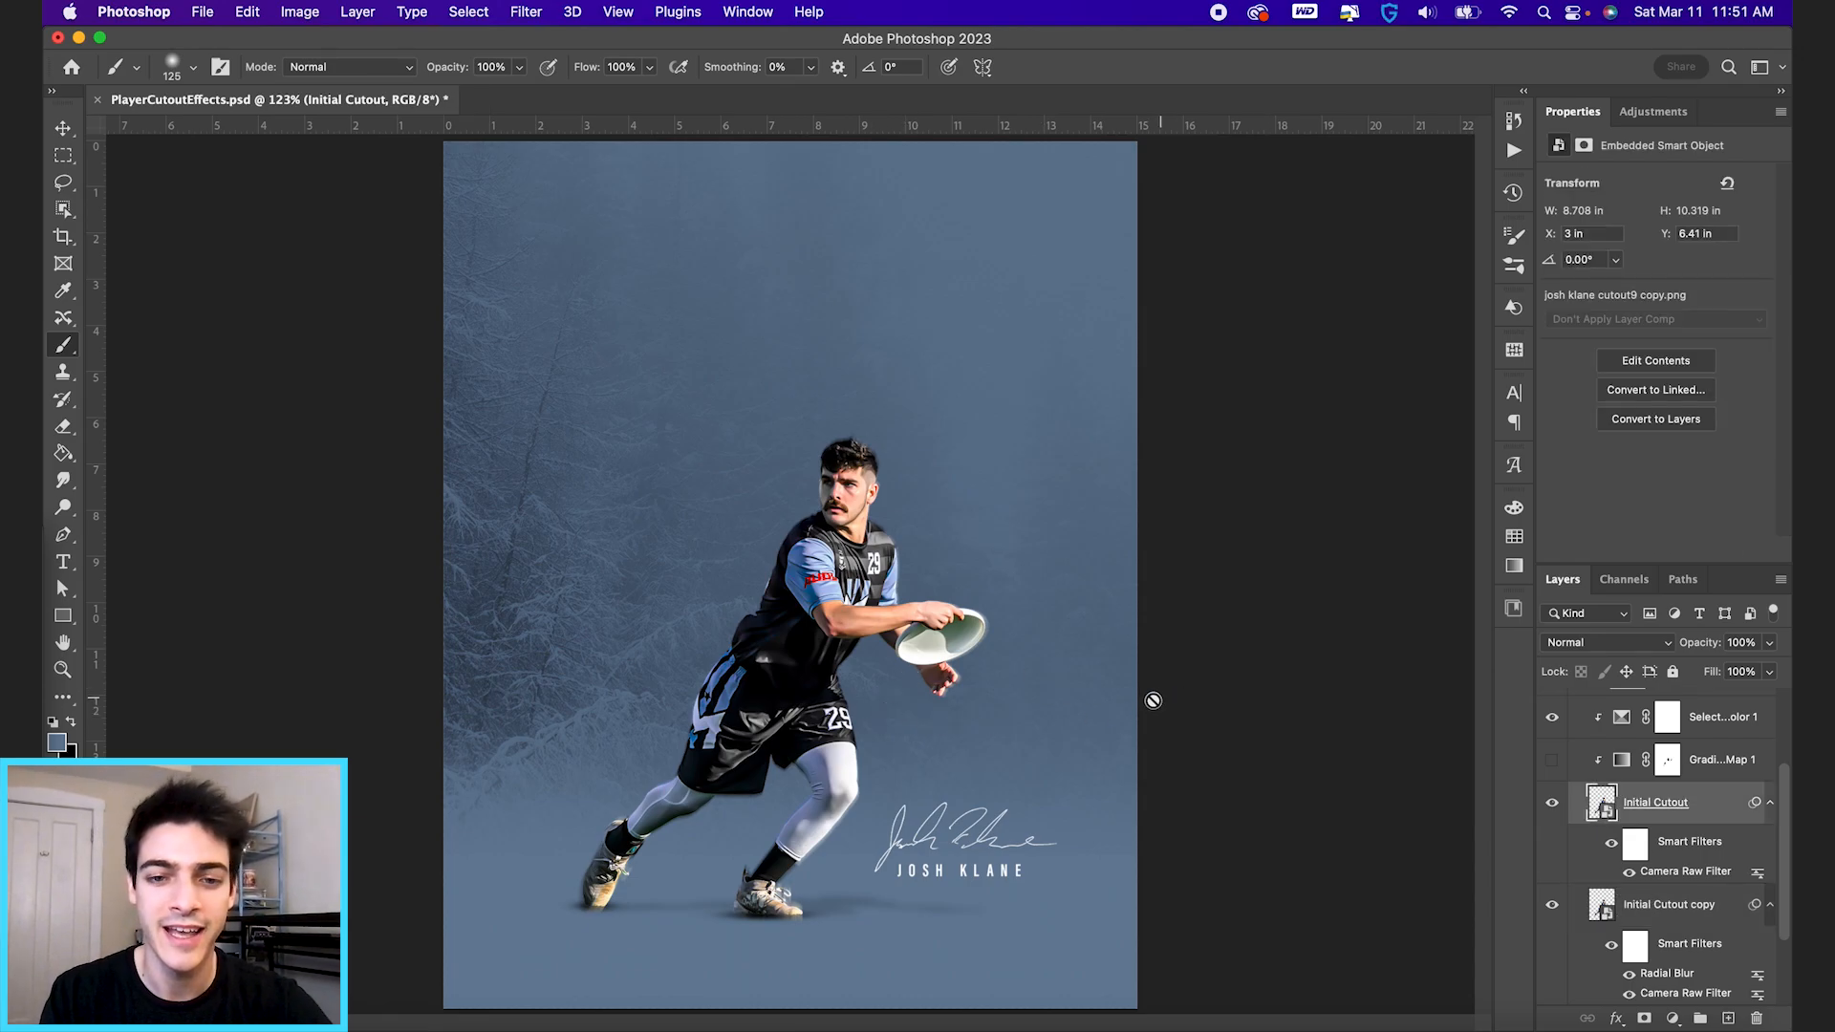
pyautogui.click(1646, 1021)
pyautogui.press('d')
pyautogui.press(']')
pyautogui.press(']')
pyautogui.press(']')
pyautogui.press(']')
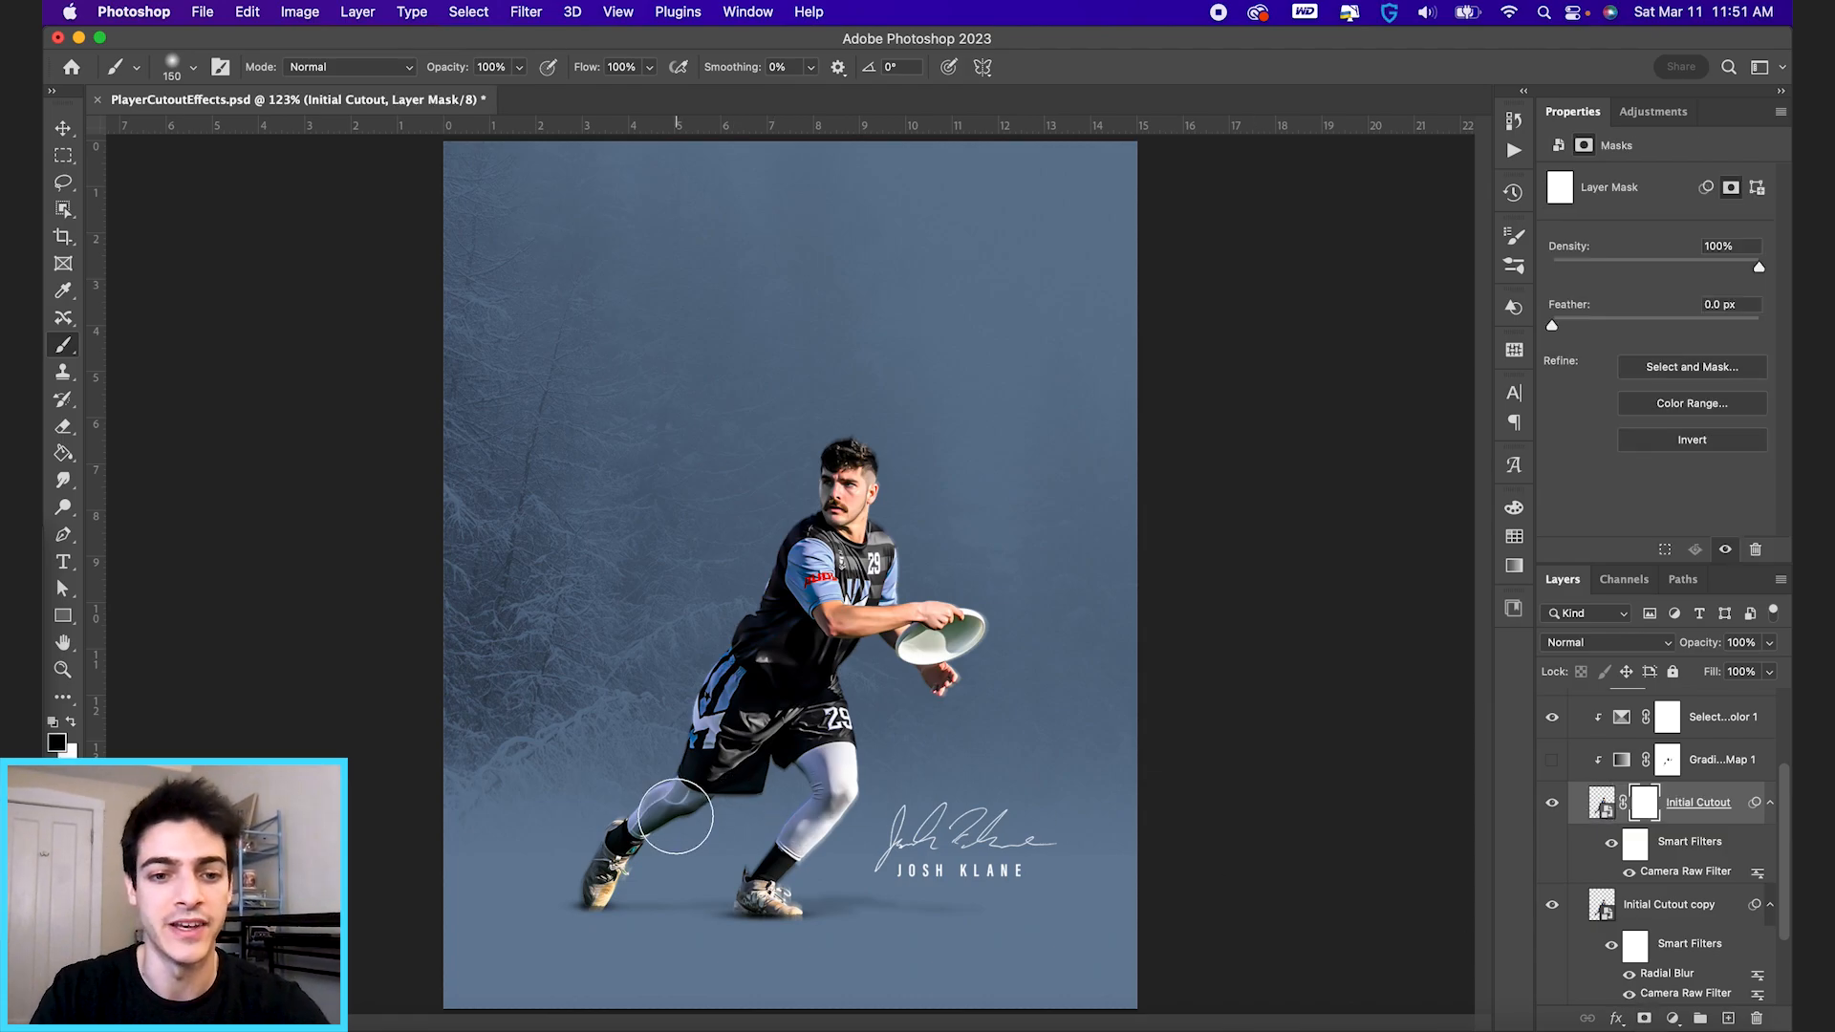
pyautogui.press(']')
pyautogui.moveTo(676, 816)
pyautogui.mouseDown()
pyautogui.moveTo(709, 719)
pyautogui.moveTo(715, 758)
pyautogui.moveTo(636, 822)
pyautogui.moveTo(609, 809)
pyautogui.moveTo(589, 899)
pyautogui.mouseUp()
pyautogui.moveTo(677, 755)
pyautogui.mouseDown()
pyautogui.moveTo(674, 663)
pyautogui.moveTo(723, 577)
pyautogui.moveTo(723, 751)
pyautogui.moveTo(758, 815)
pyautogui.moveTo(733, 942)
pyautogui.moveTo(741, 921)
pyautogui.moveTo(766, 935)
pyautogui.moveTo(870, 785)
pyautogui.moveTo(830, 715)
pyautogui.mouseUp()
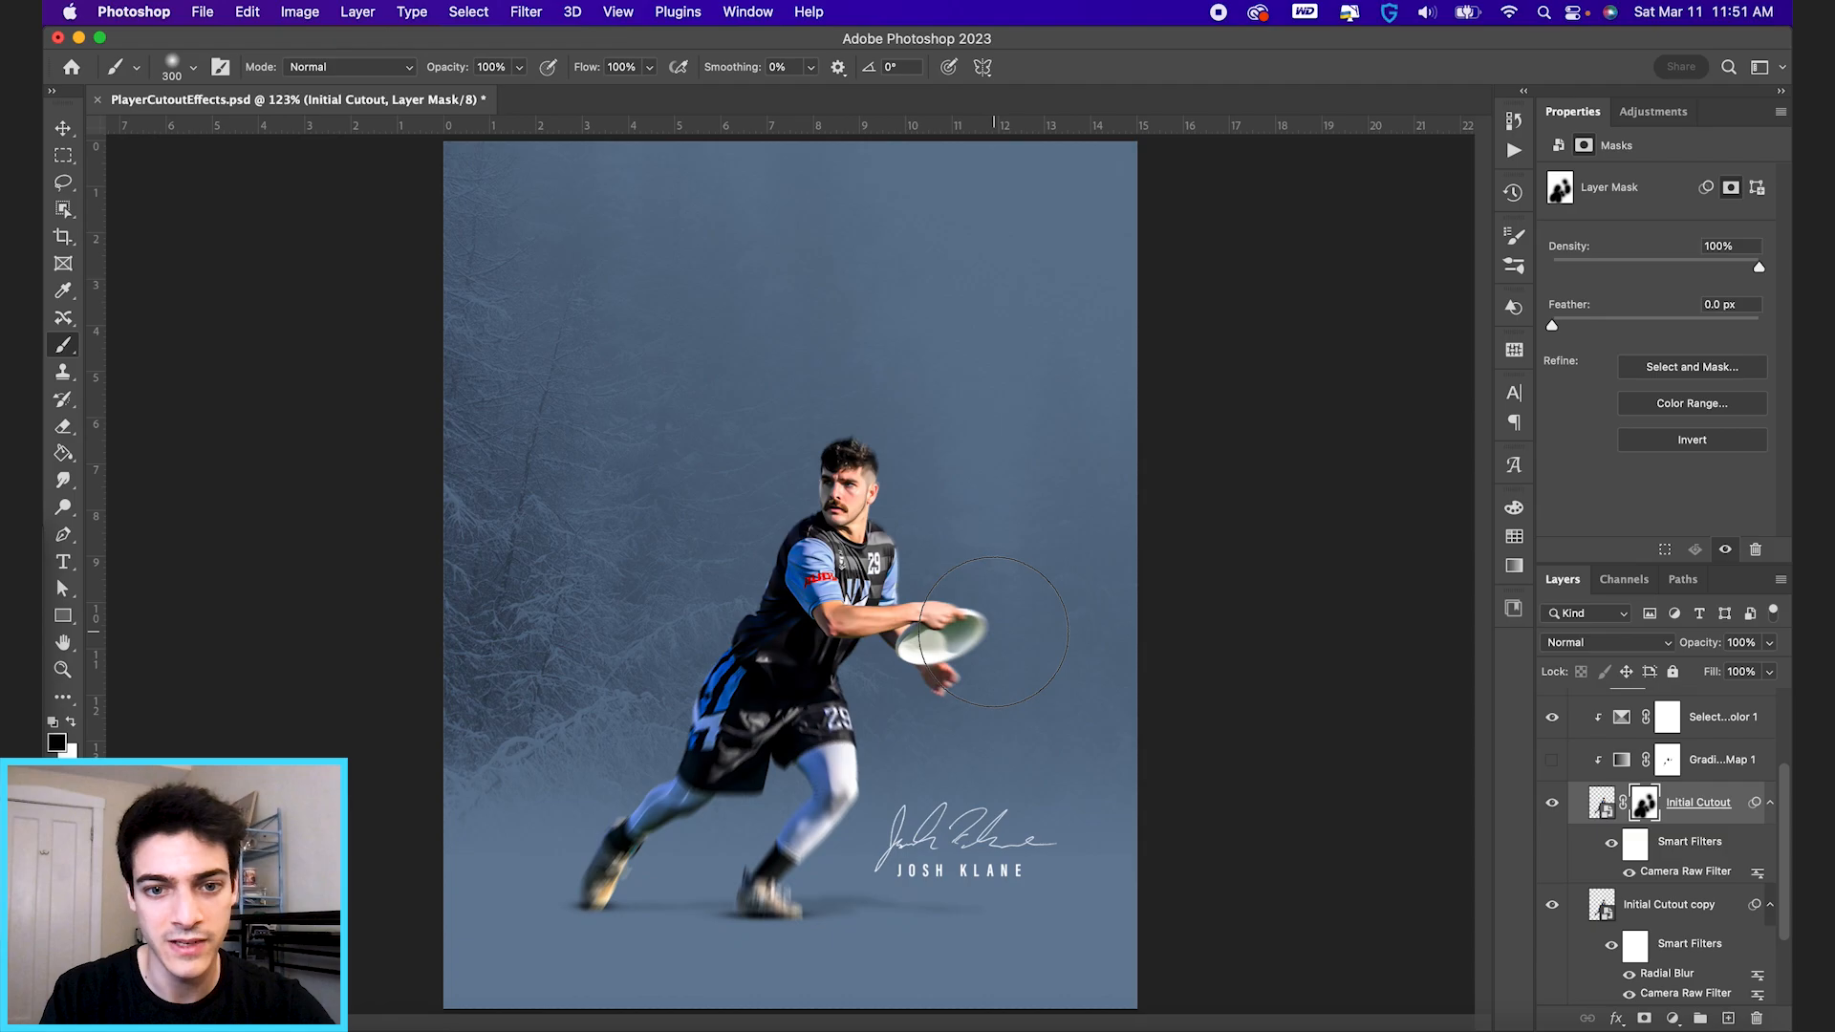
pyautogui.scroll(5, 994, 633)
pyautogui.scroll(-2, 994, 633)
pyautogui.press('v')
pyautogui.scroll(-1, 994, 633)
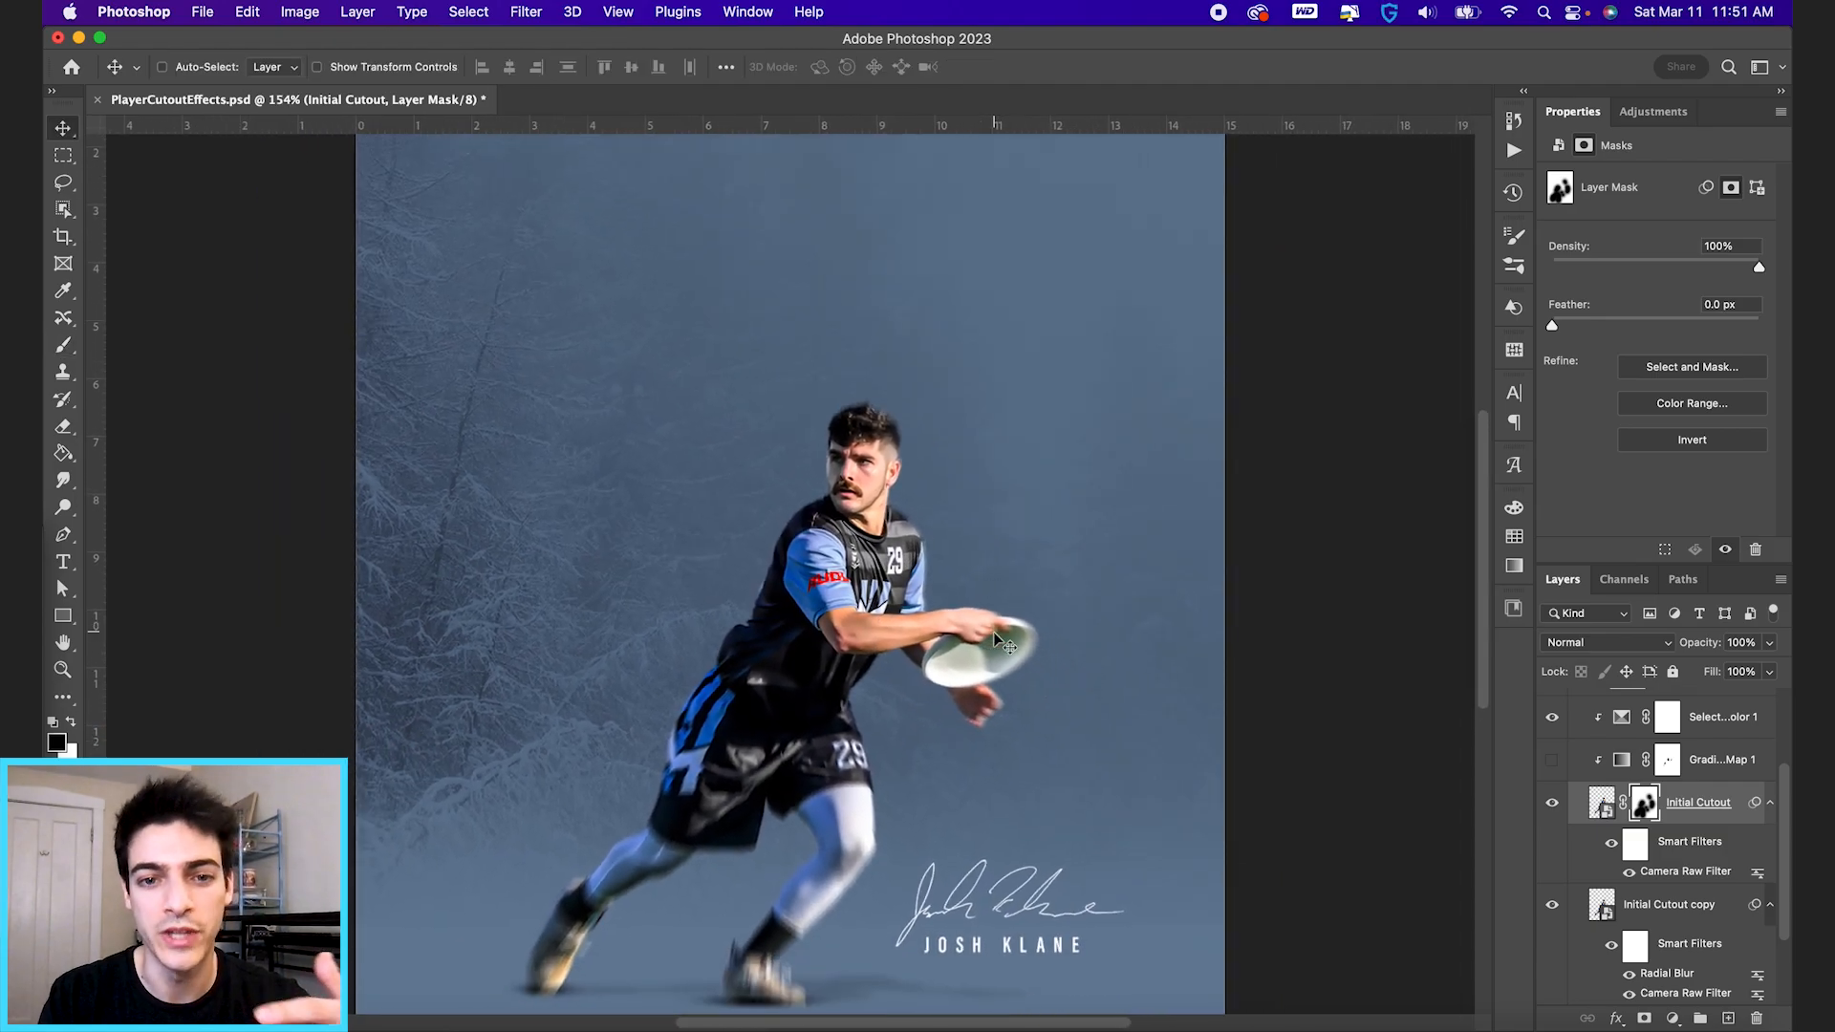
pyautogui.scroll(-1, 994, 633)
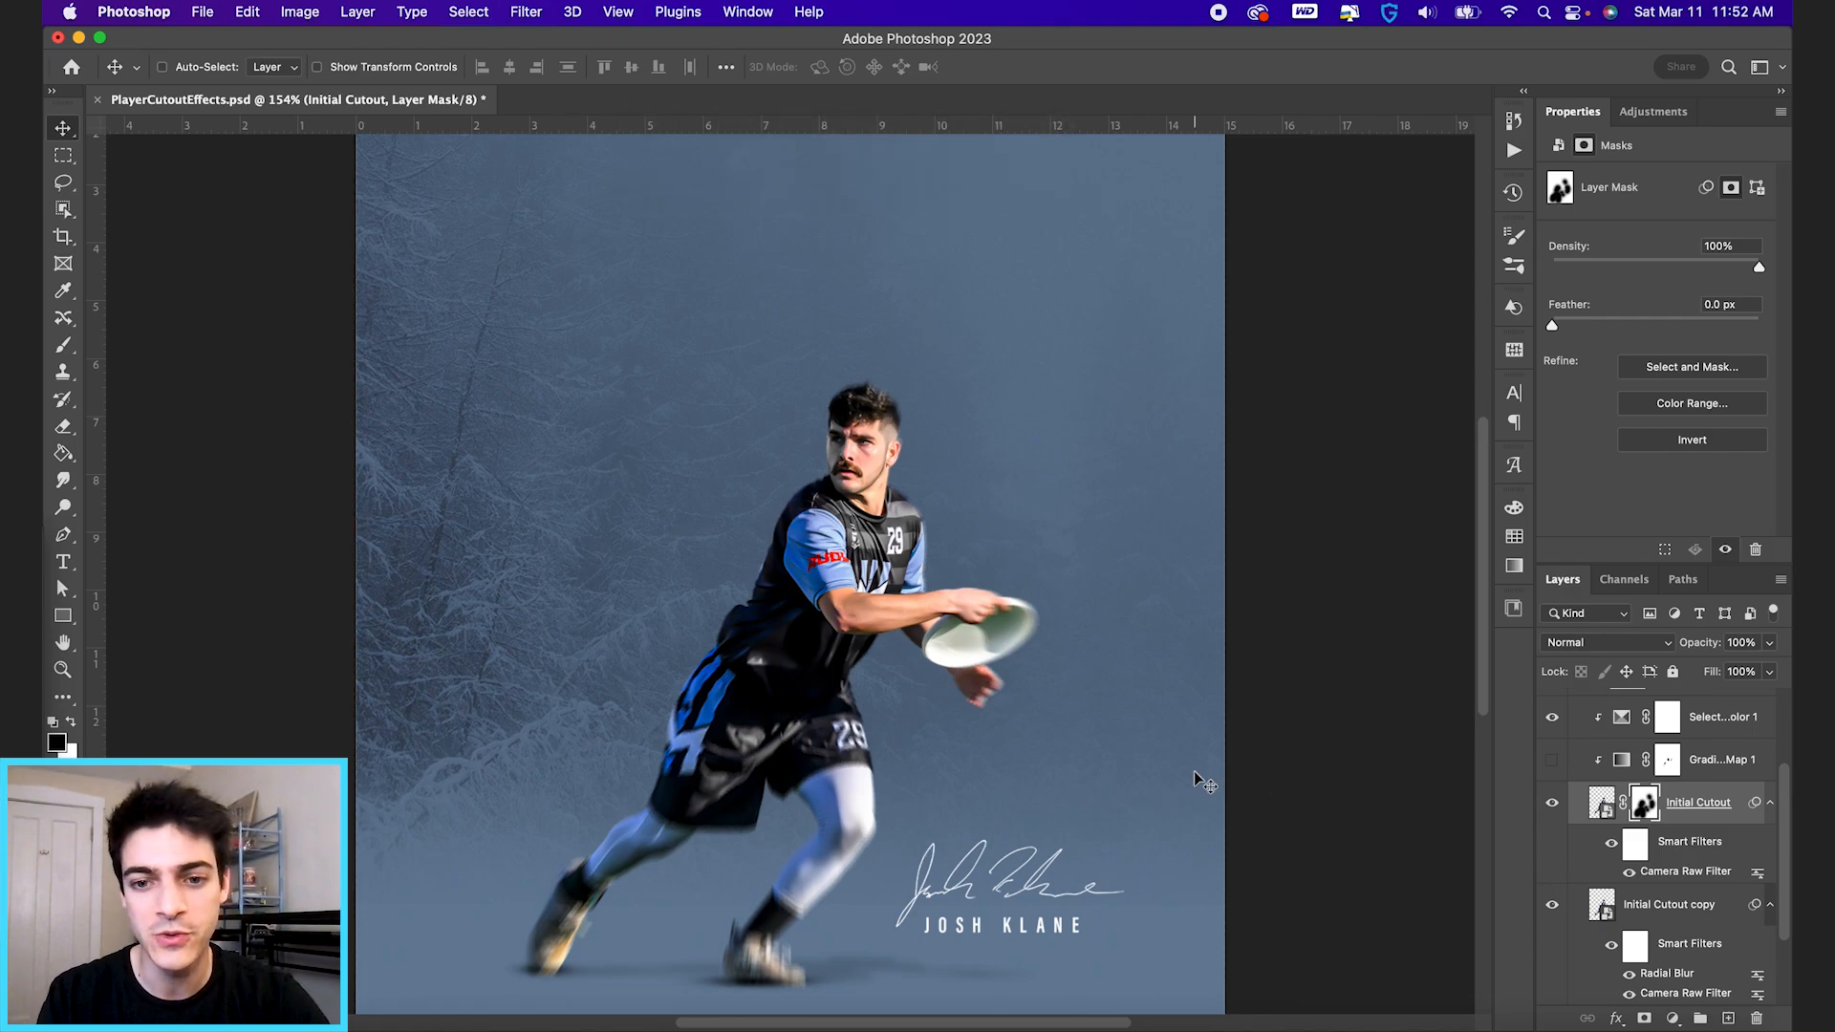
pyautogui.scroll(-3, 1194, 772)
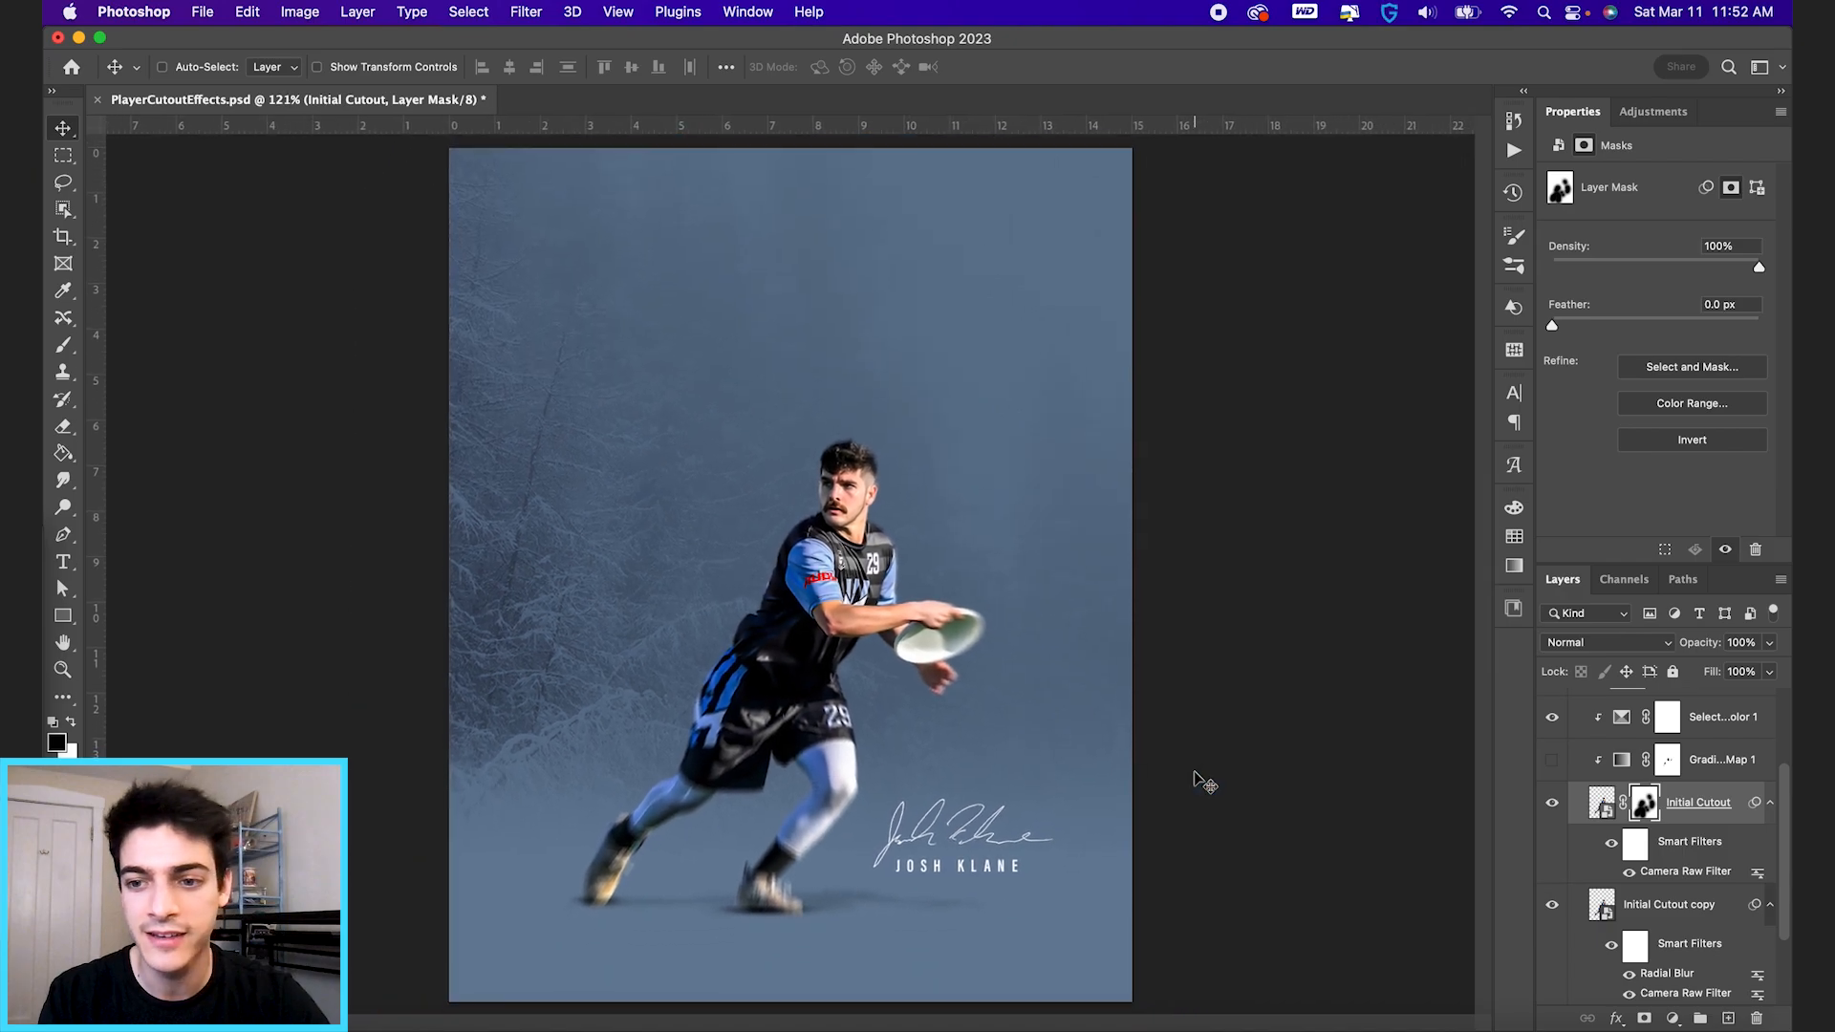
# Collapse the Cutout group, hide the Trees Background layer and show the Grain layer.
pyautogui.click(1577, 814)
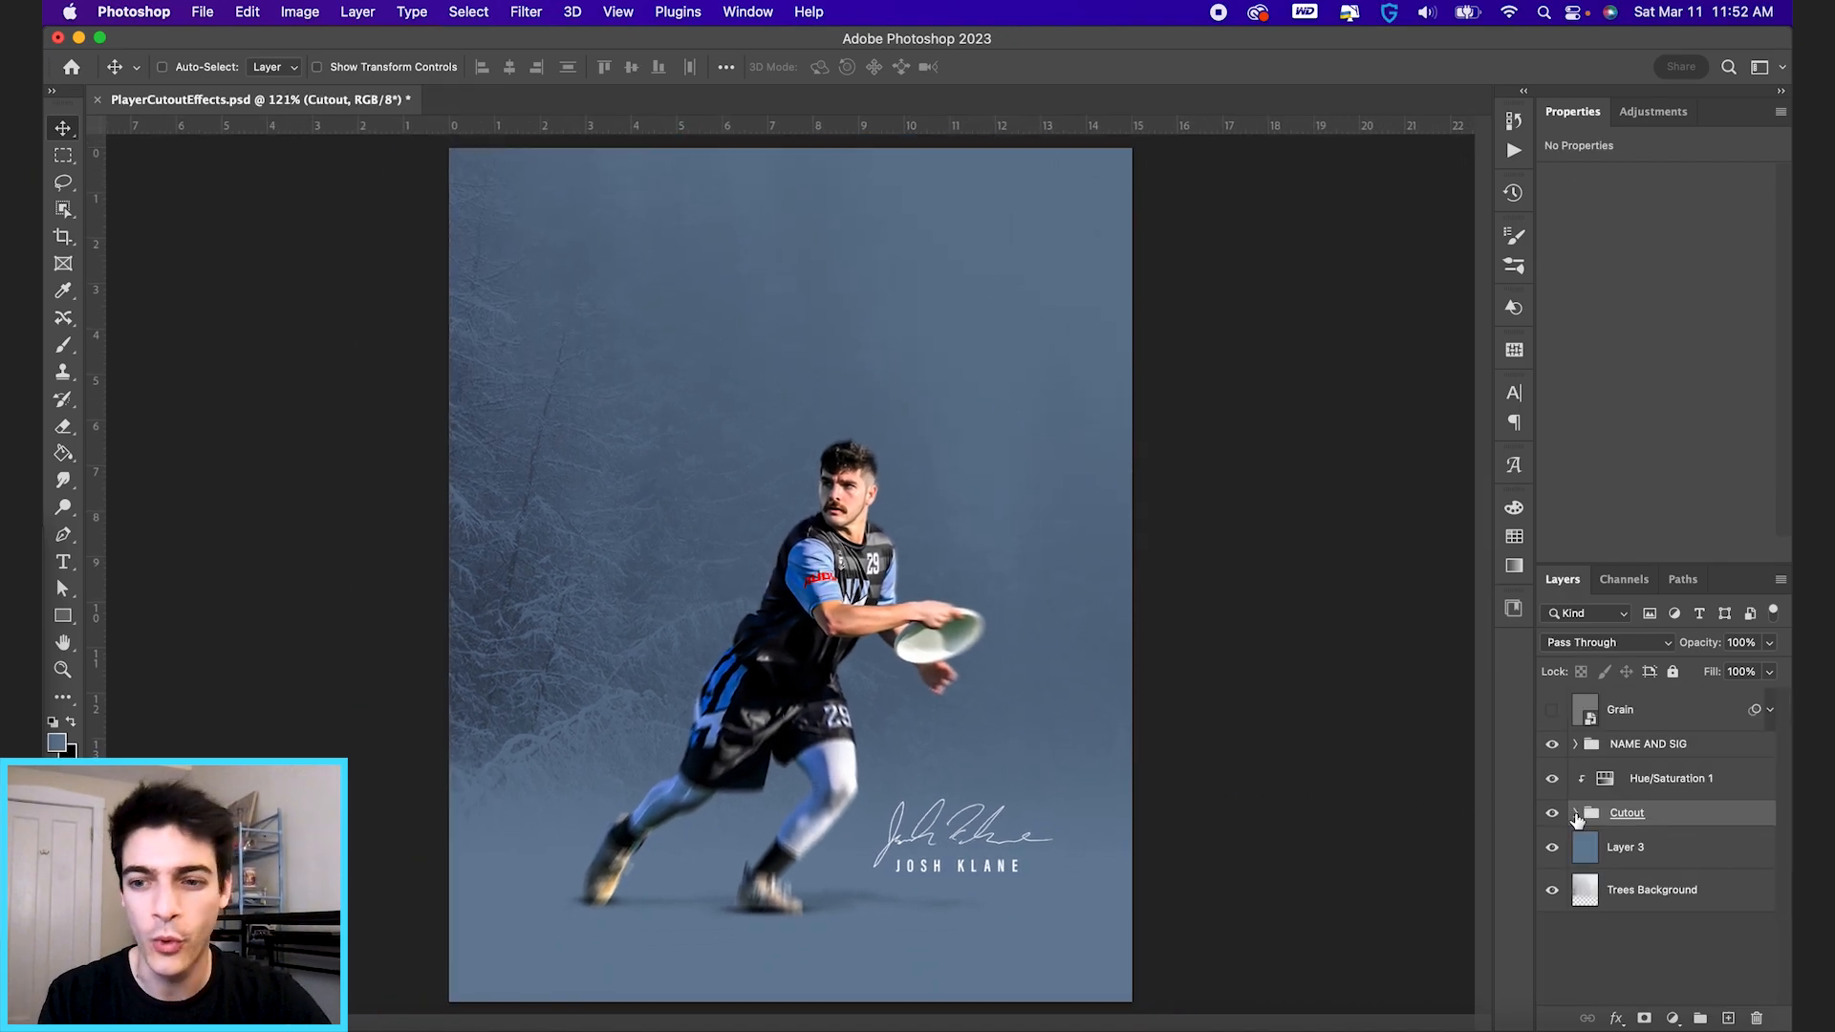
pyautogui.click(1583, 891)
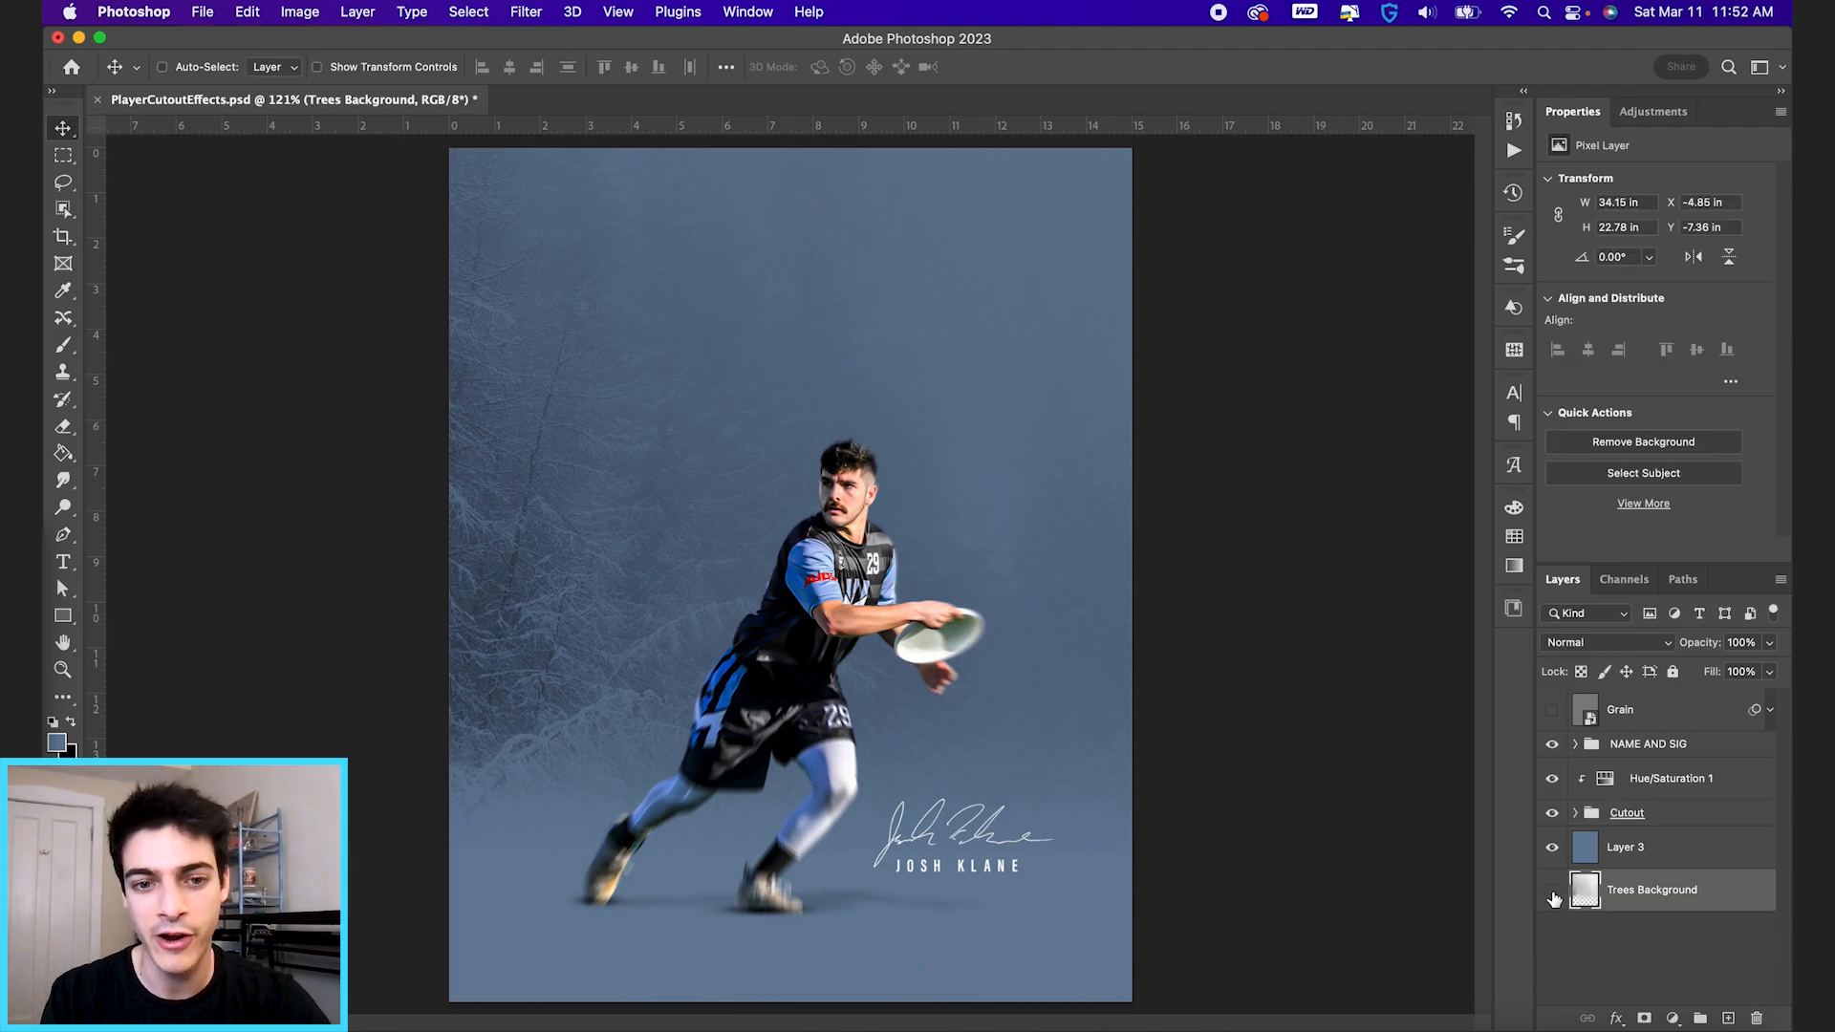
pyautogui.click(1553, 891)
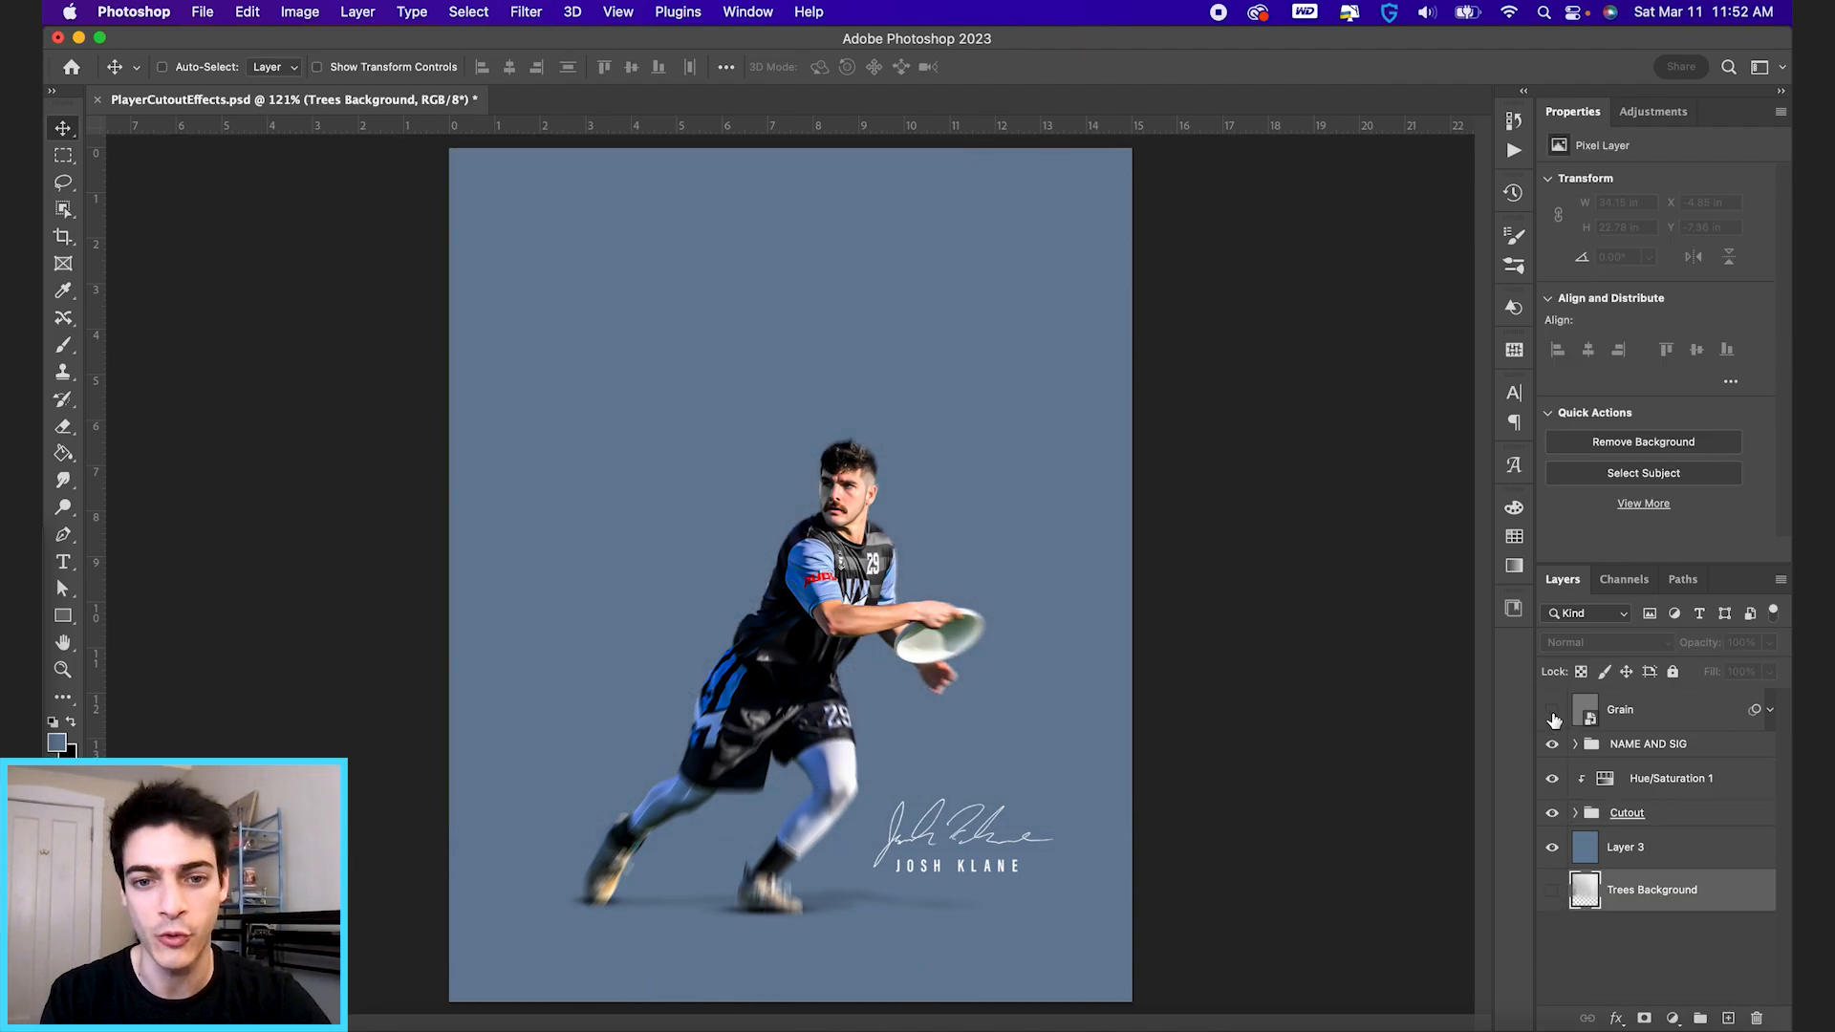
# Add an unclipped Gradient Map adjustment layer above Hue/Saturation 1.
pyautogui.click(1607, 789)
pyautogui.click(1673, 1019)
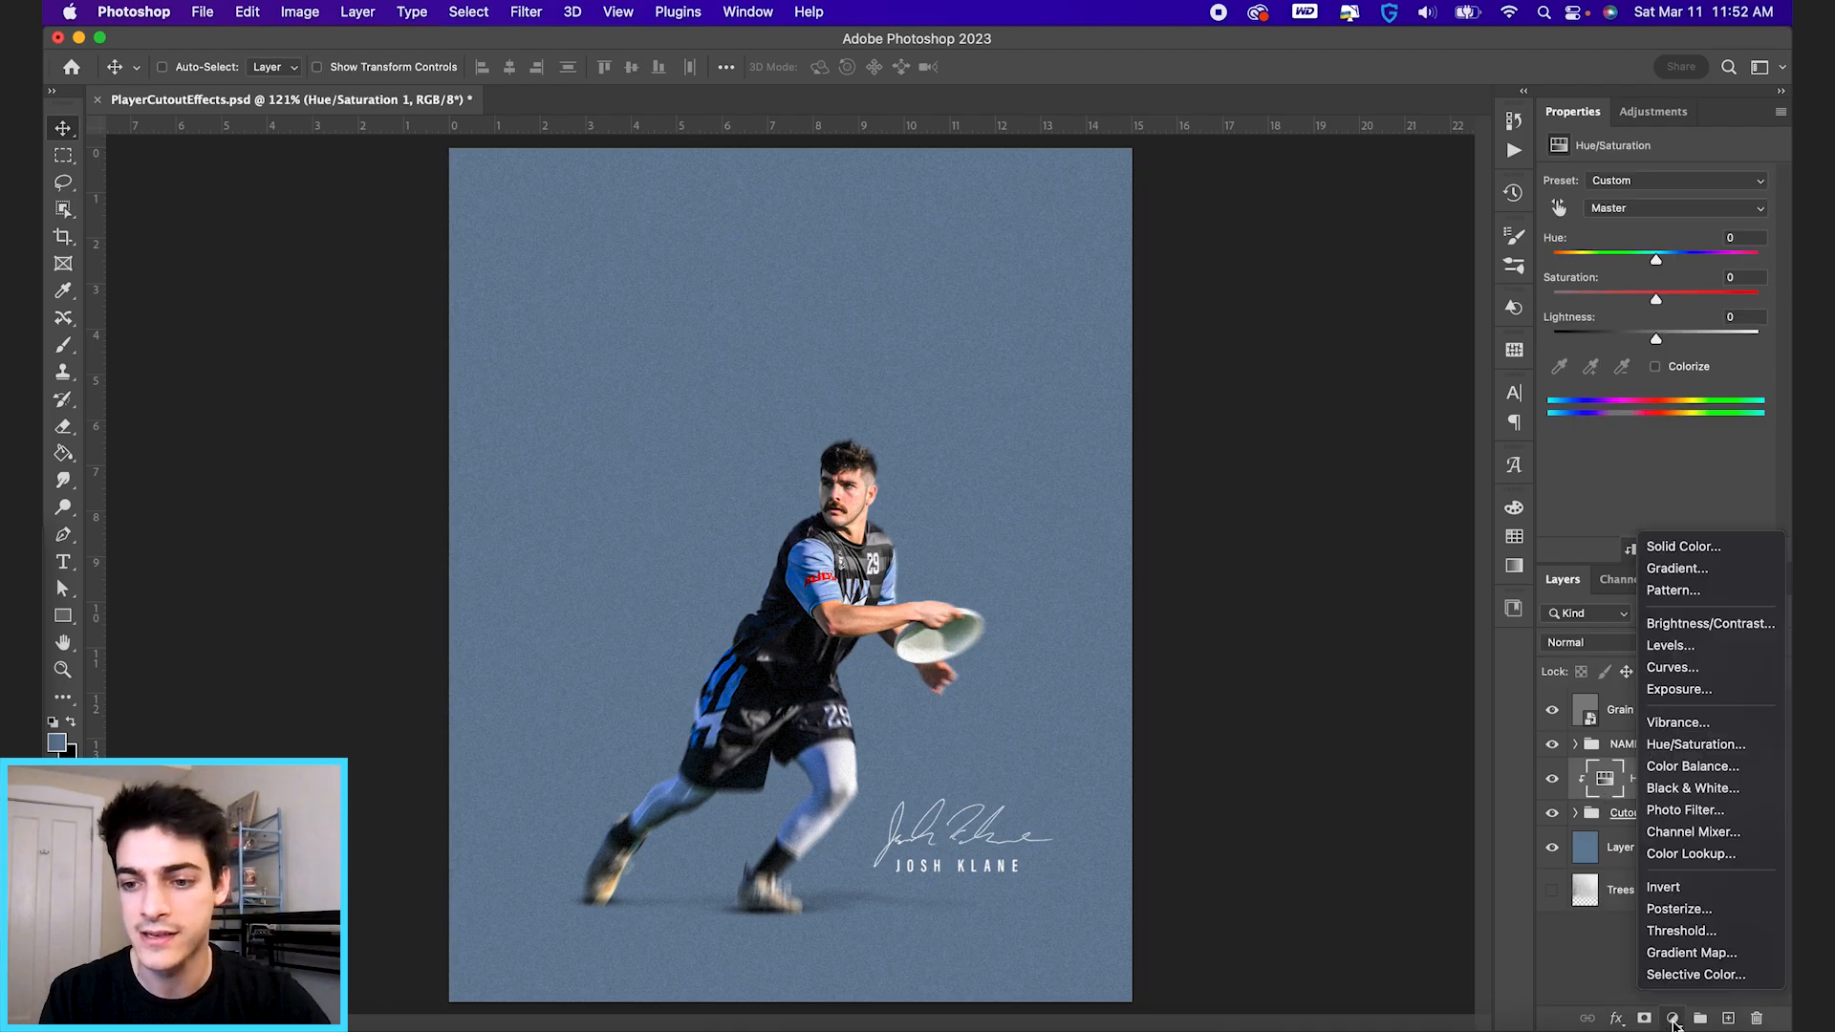
pyautogui.click(1690, 953)
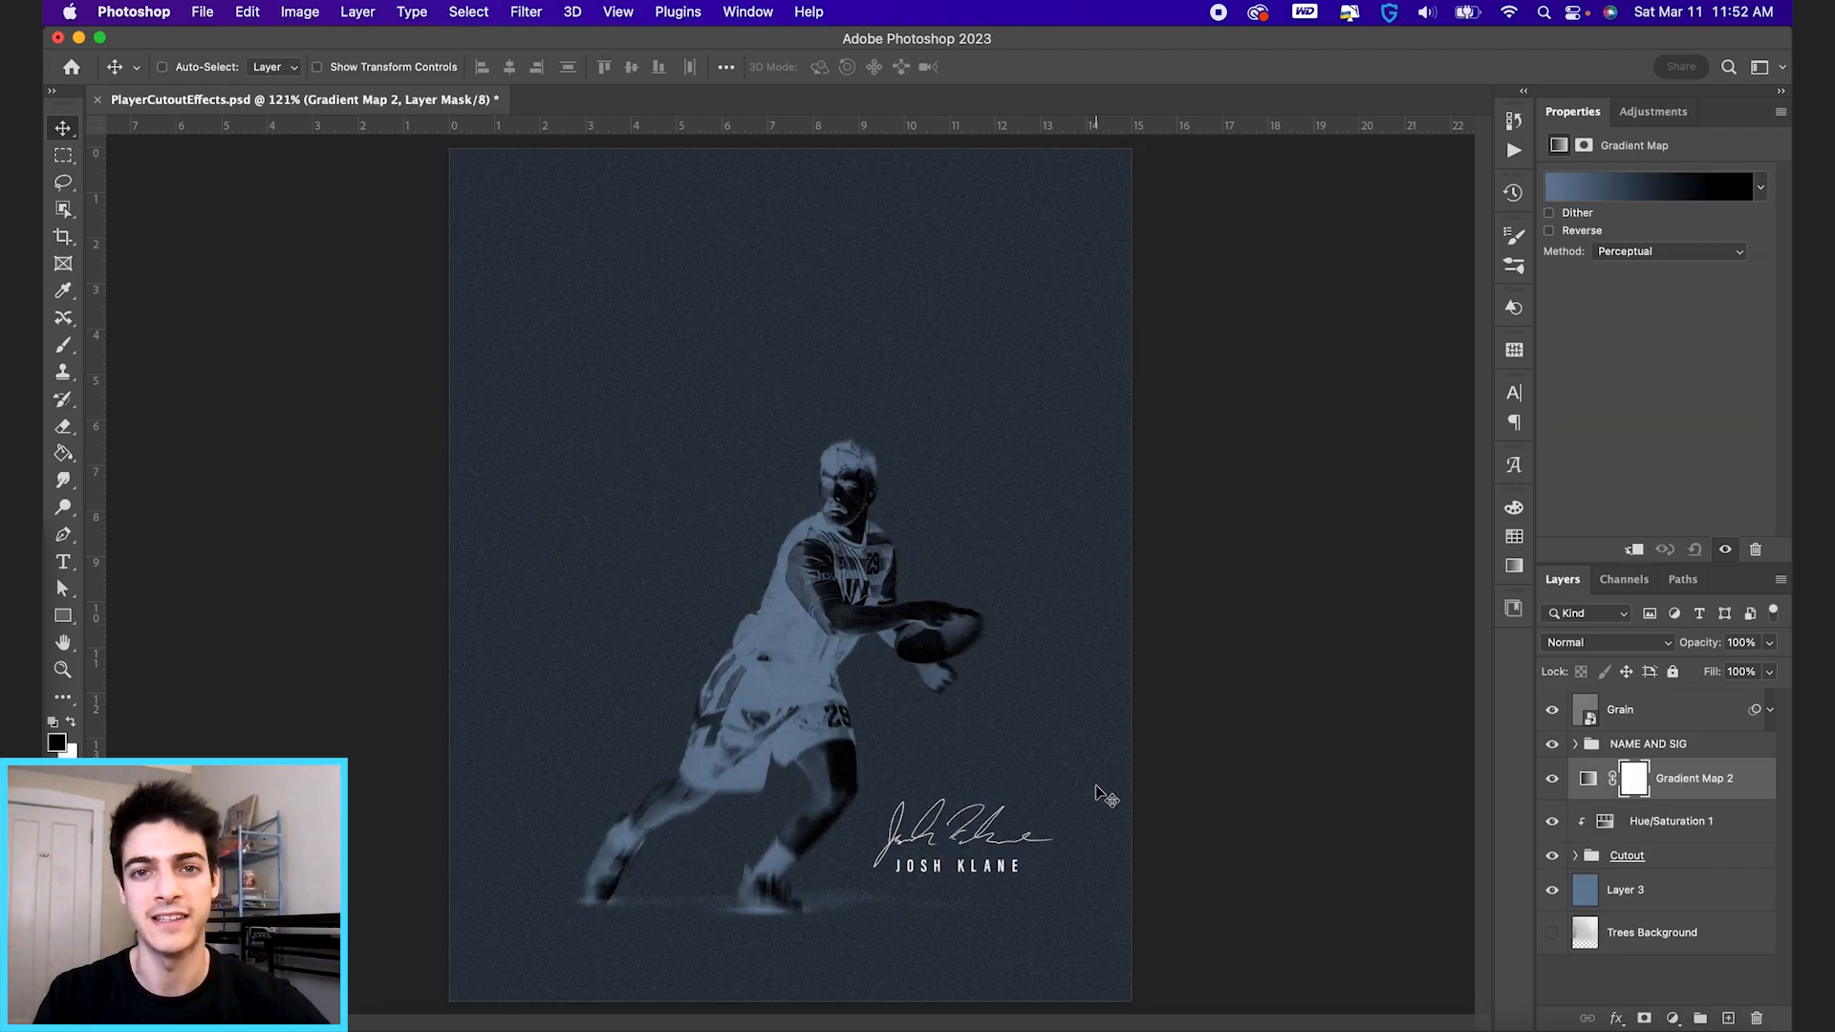
# Rearrange the new gradient map to run from black at the start to blue at location 49.
pyautogui.click(1644, 191)
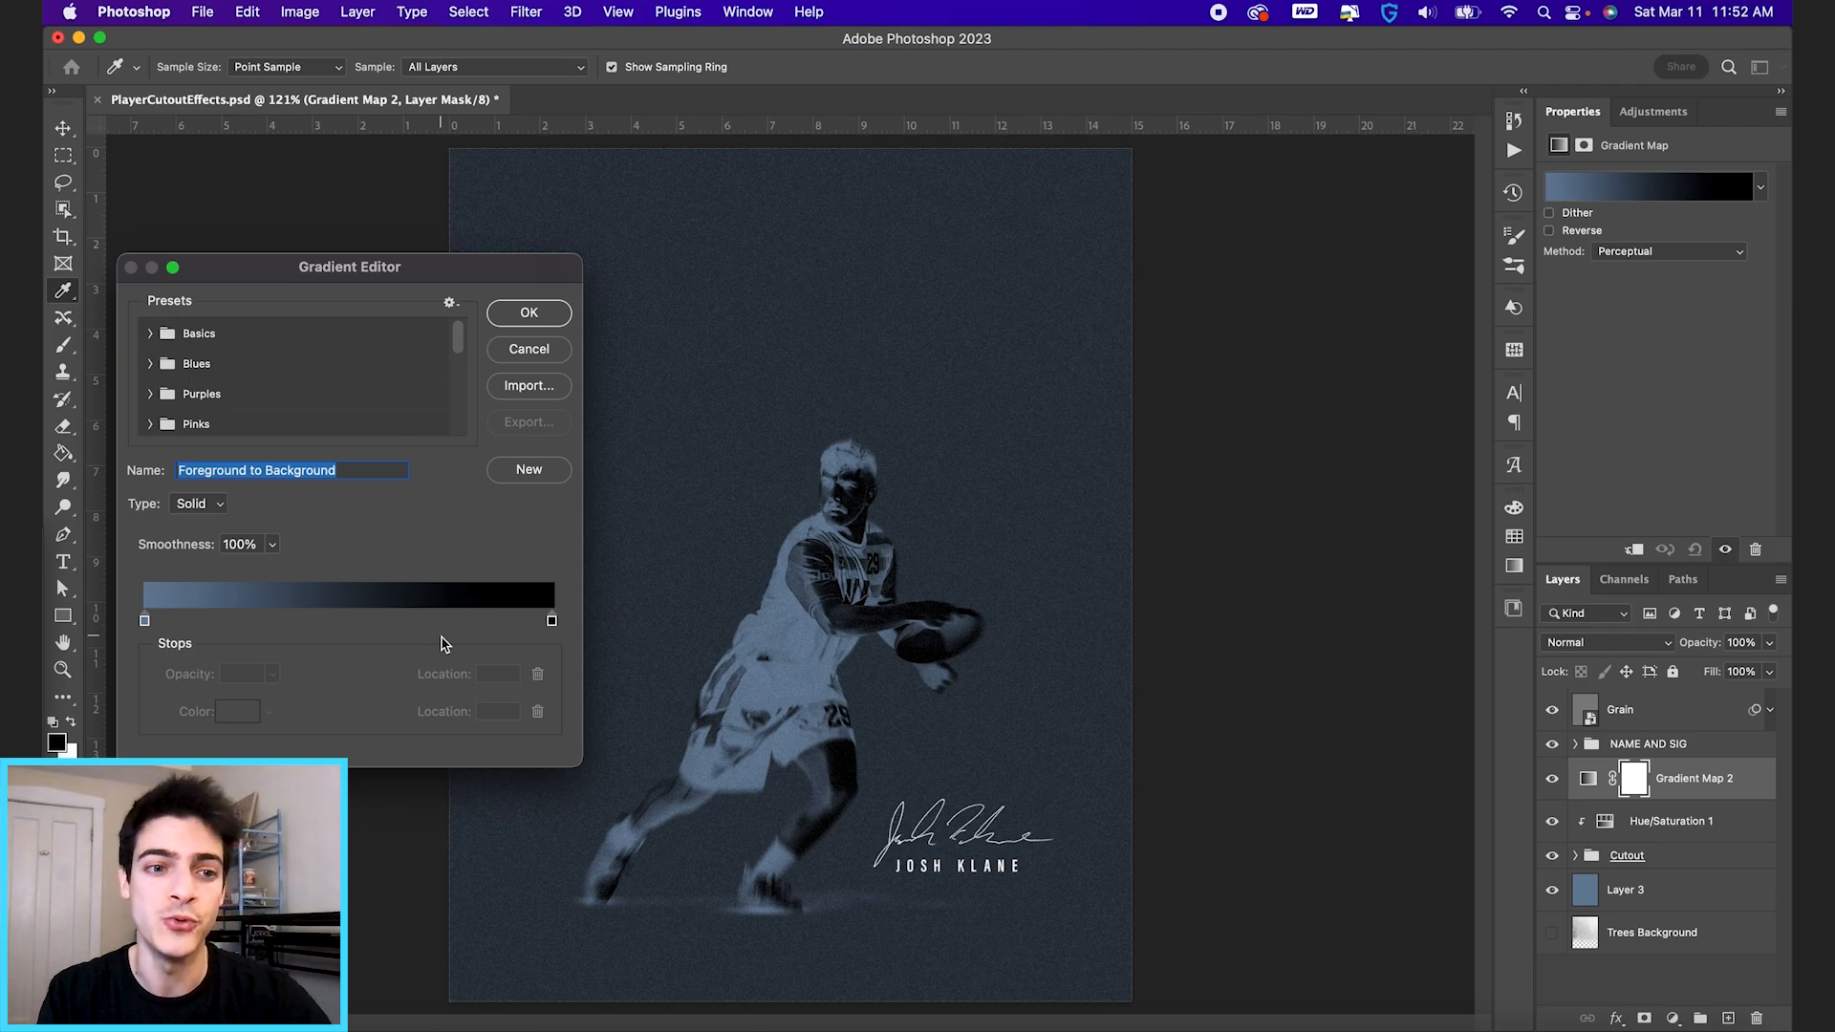
pyautogui.moveTo(145, 621); pyautogui.dragTo(260, 620)
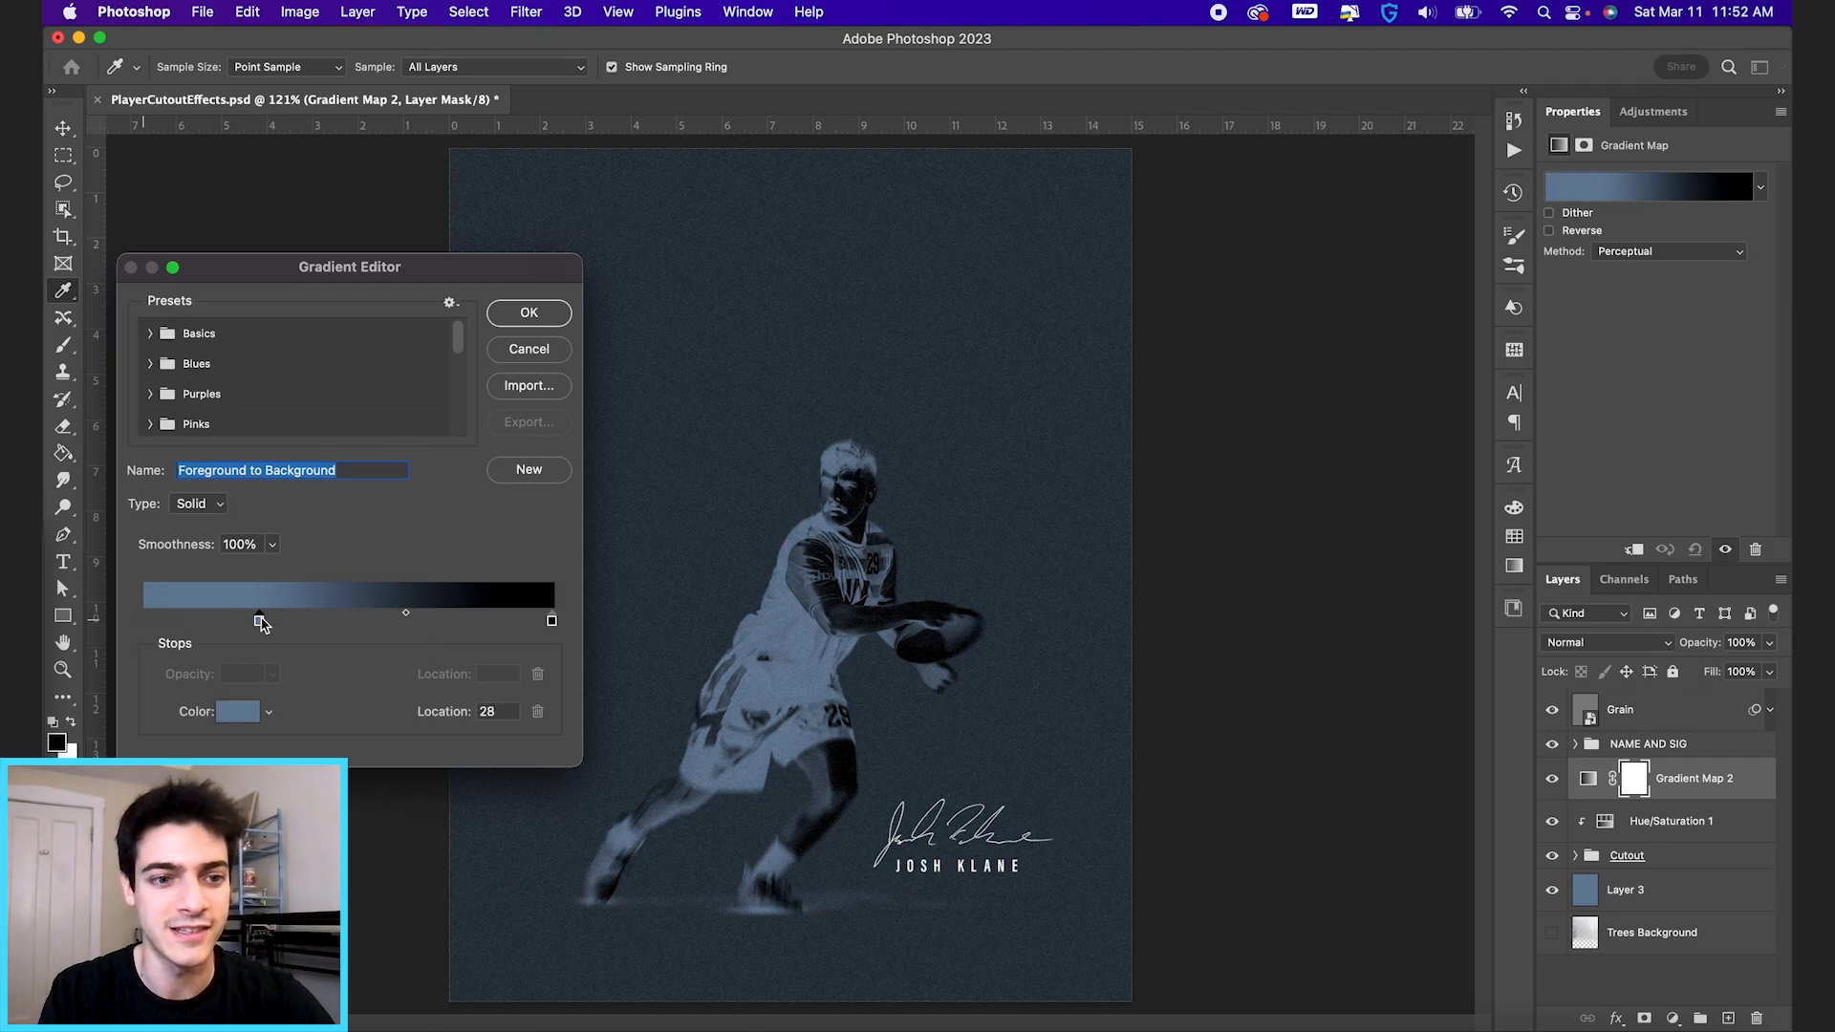
pyautogui.moveTo(554, 624); pyautogui.dragTo(100, 619)
pyautogui.moveTo(259, 623); pyautogui.dragTo(343, 624)
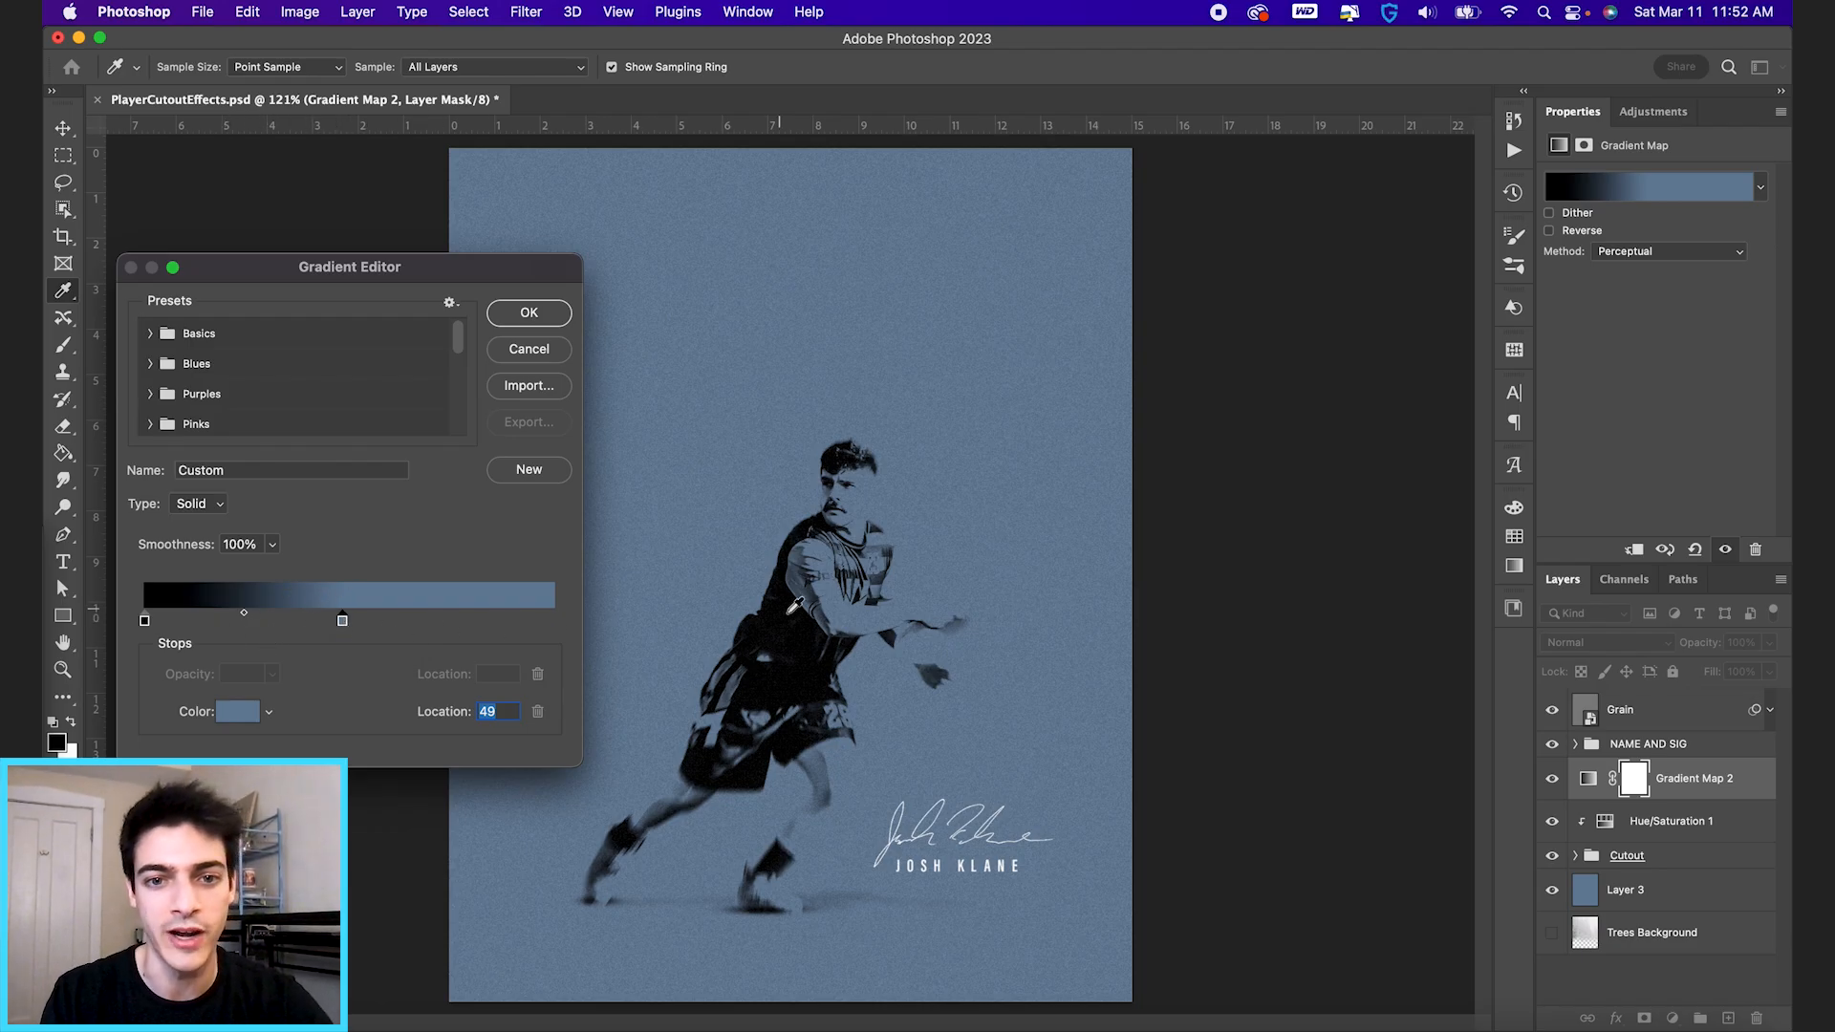
pyautogui.press('Return')
pyautogui.press('v')
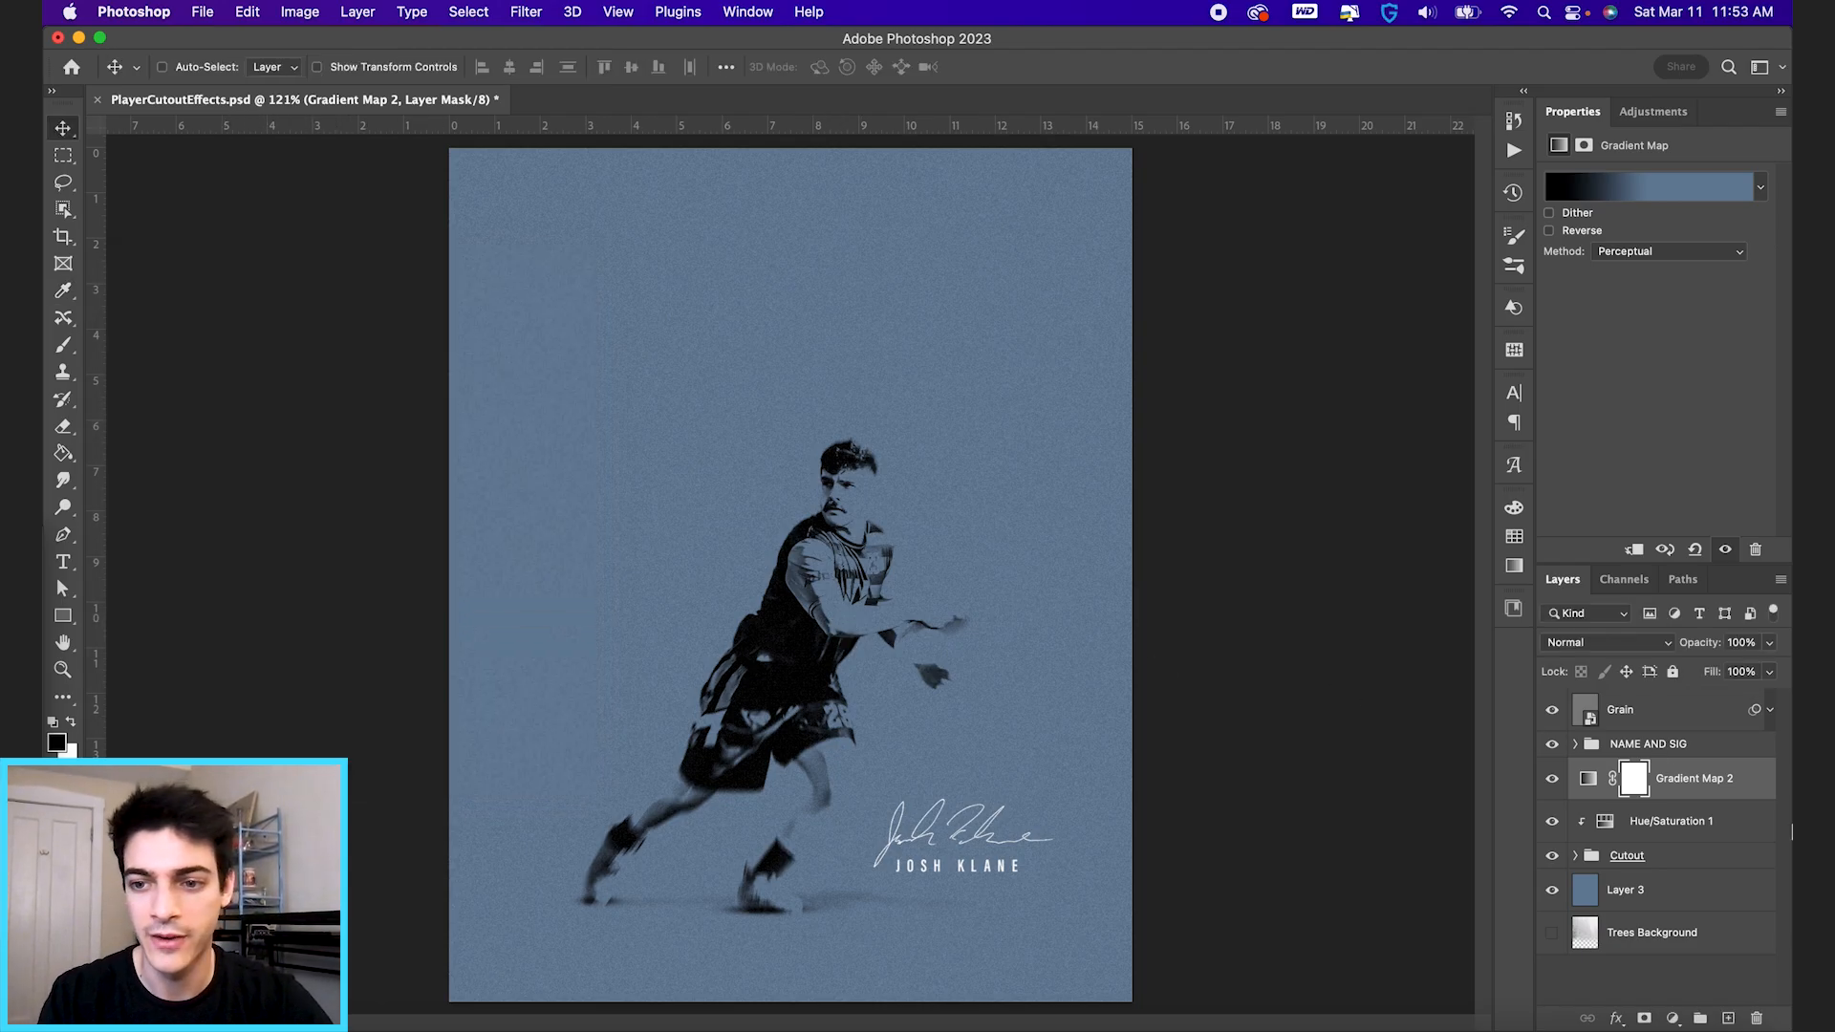
# Expand the Cutout group and disable the layer mask on Initial Cutout.
pyautogui.click(1576, 856)
pyautogui.scroll(-2, 1606, 889)
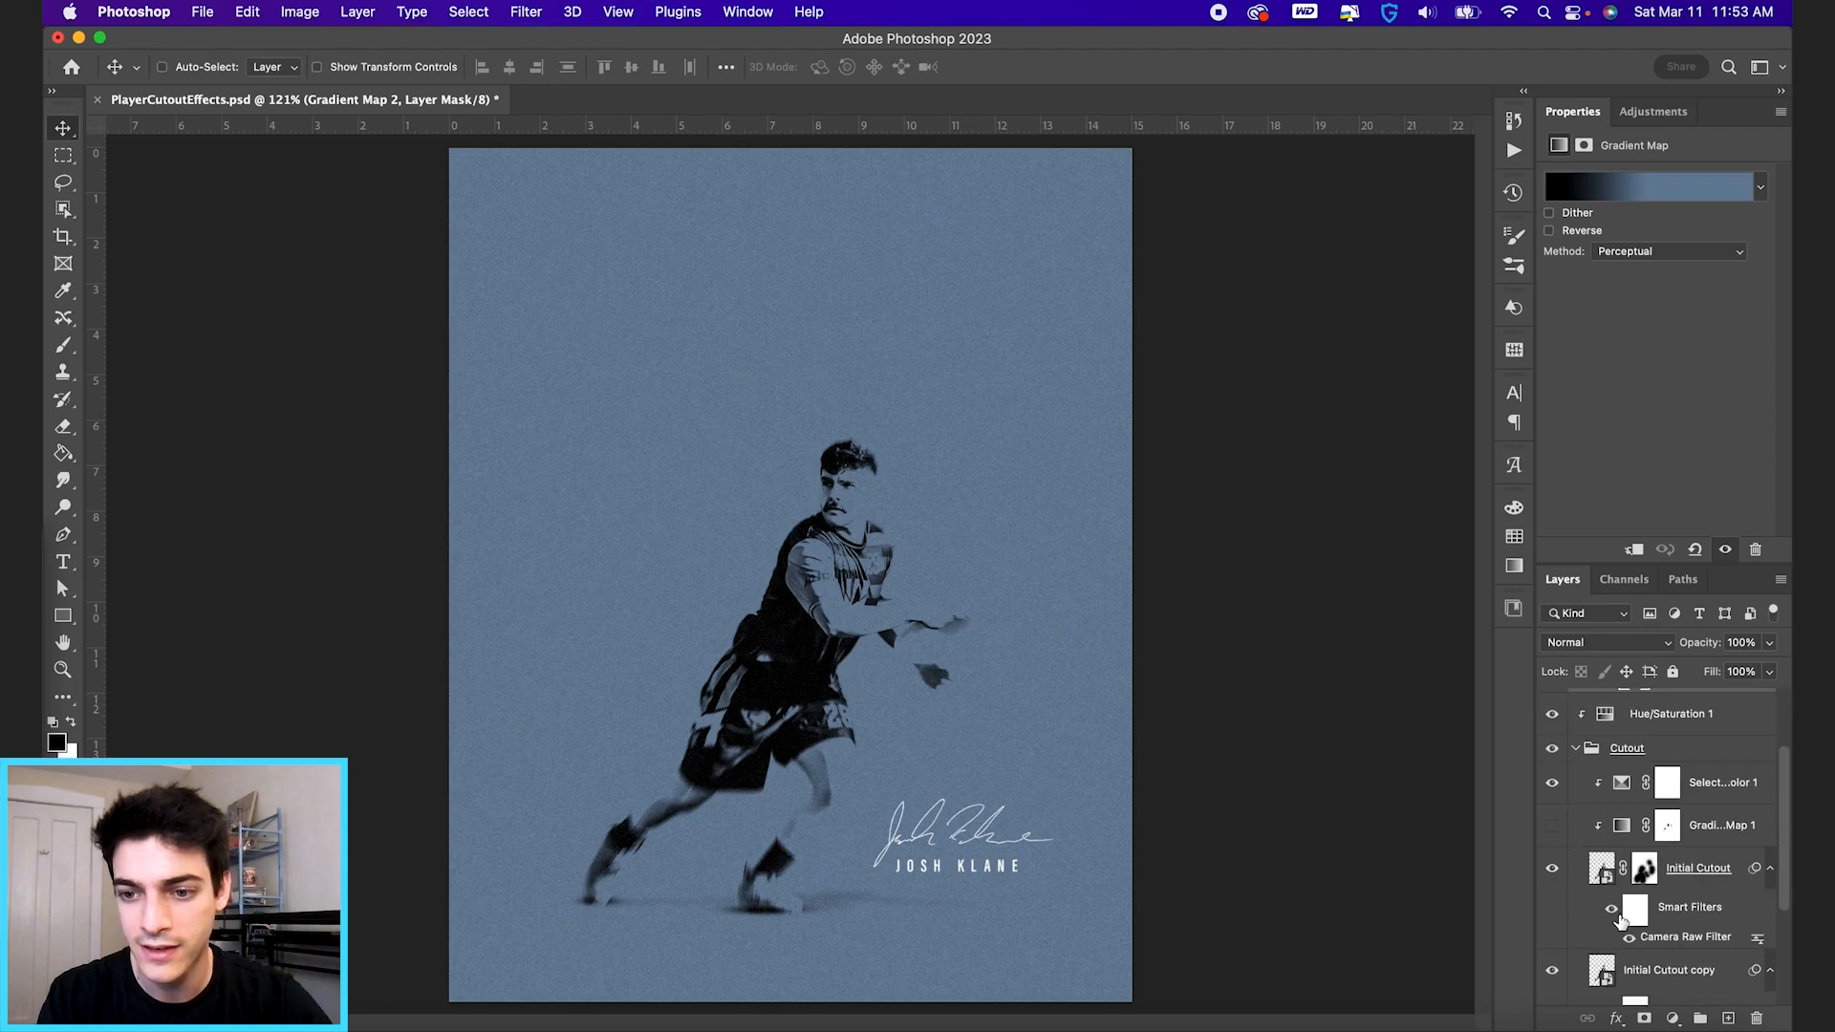
pyautogui.scroll(-1, 1613, 913)
pyautogui.keyDown('shift'); pyautogui.click(1644, 824); pyautogui.keyUp('shift')
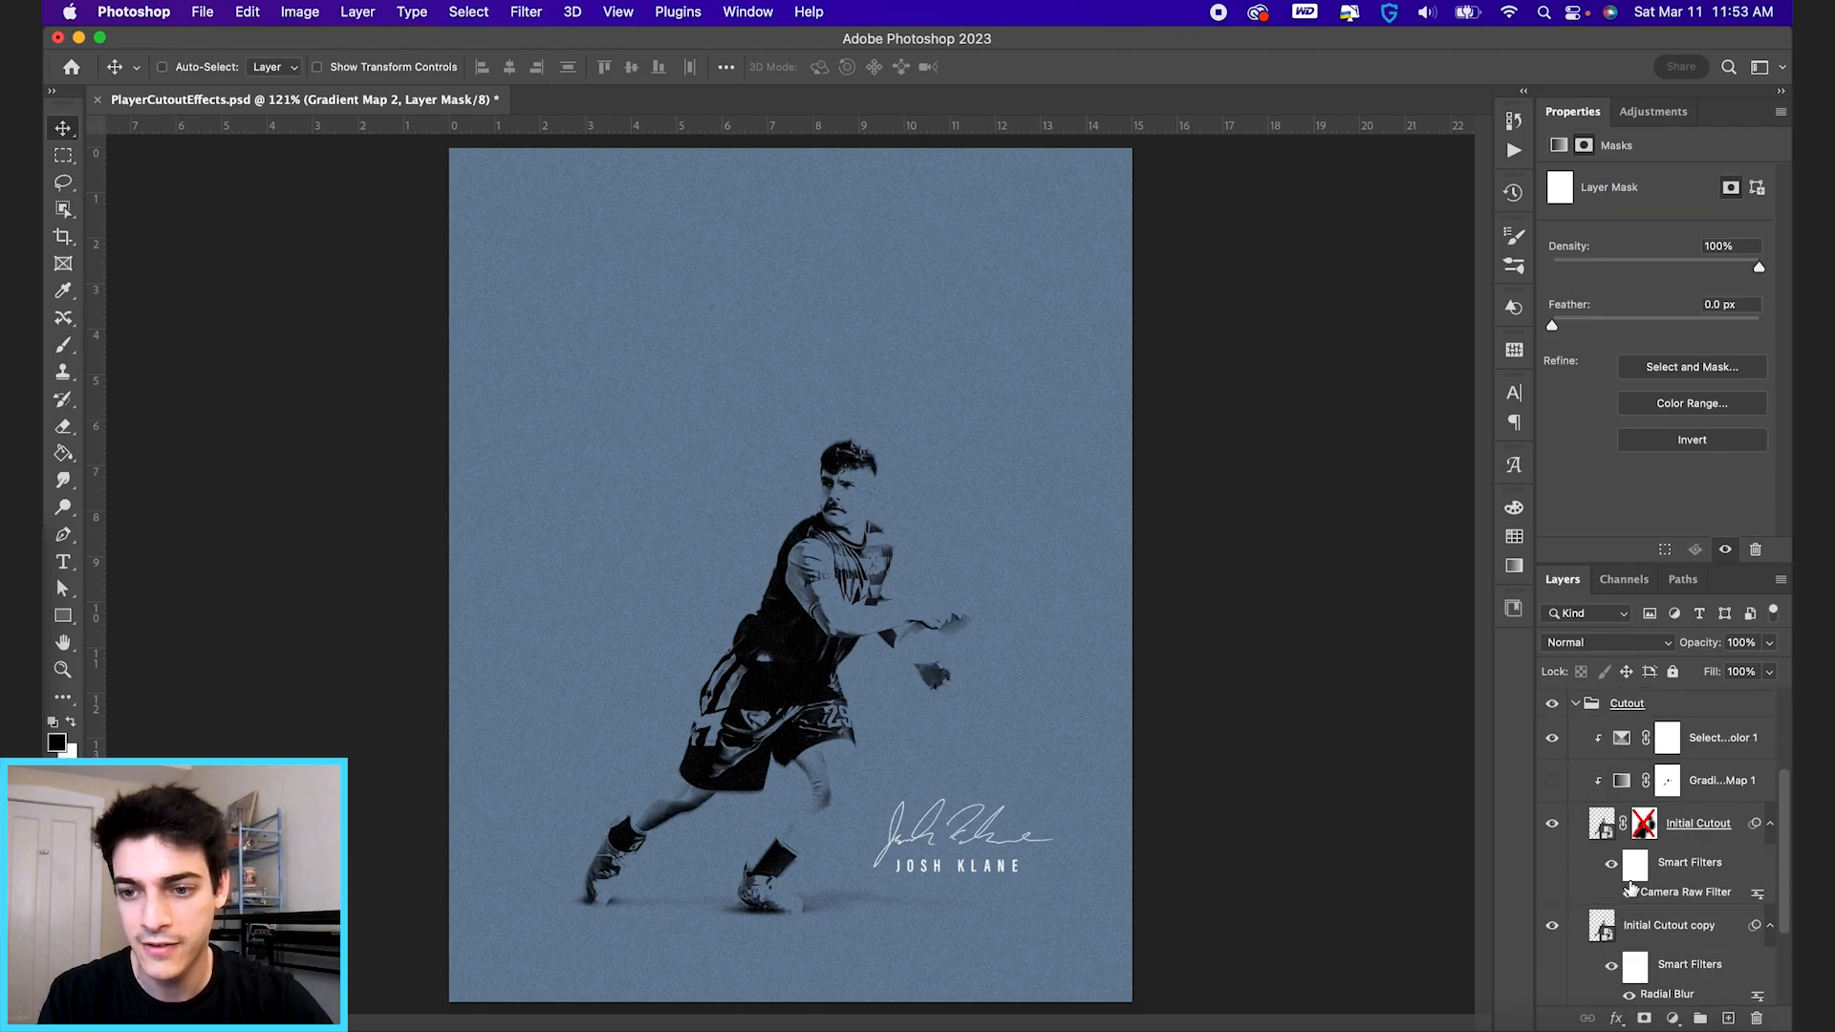
pyautogui.click(1601, 932)
pyautogui.scroll(3, 1595, 861)
# Change Gradient Map 2 to blue-to-white, with the blue stop about a quarter along and the white stop near the far end.
pyautogui.click(1589, 779)
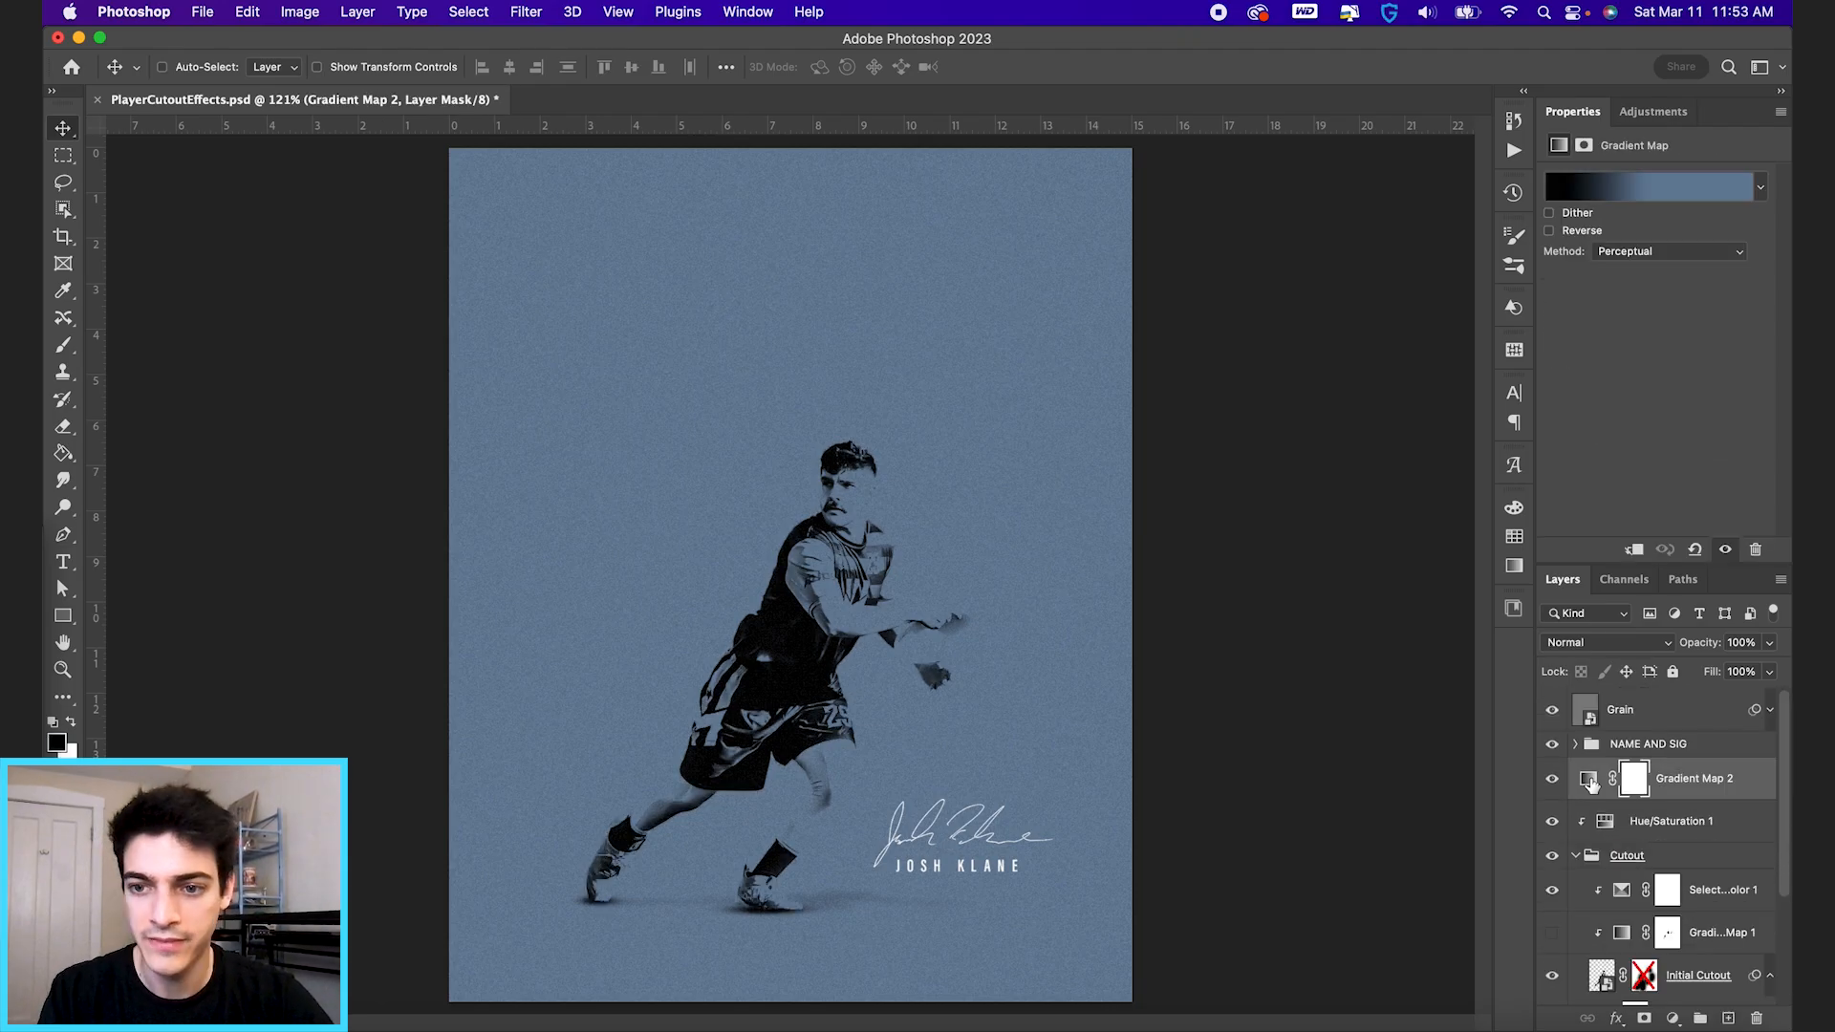
pyautogui.click(1661, 178)
pyautogui.moveTo(342, 622); pyautogui.dragTo(461, 621)
pyautogui.doubleClick(461, 621)
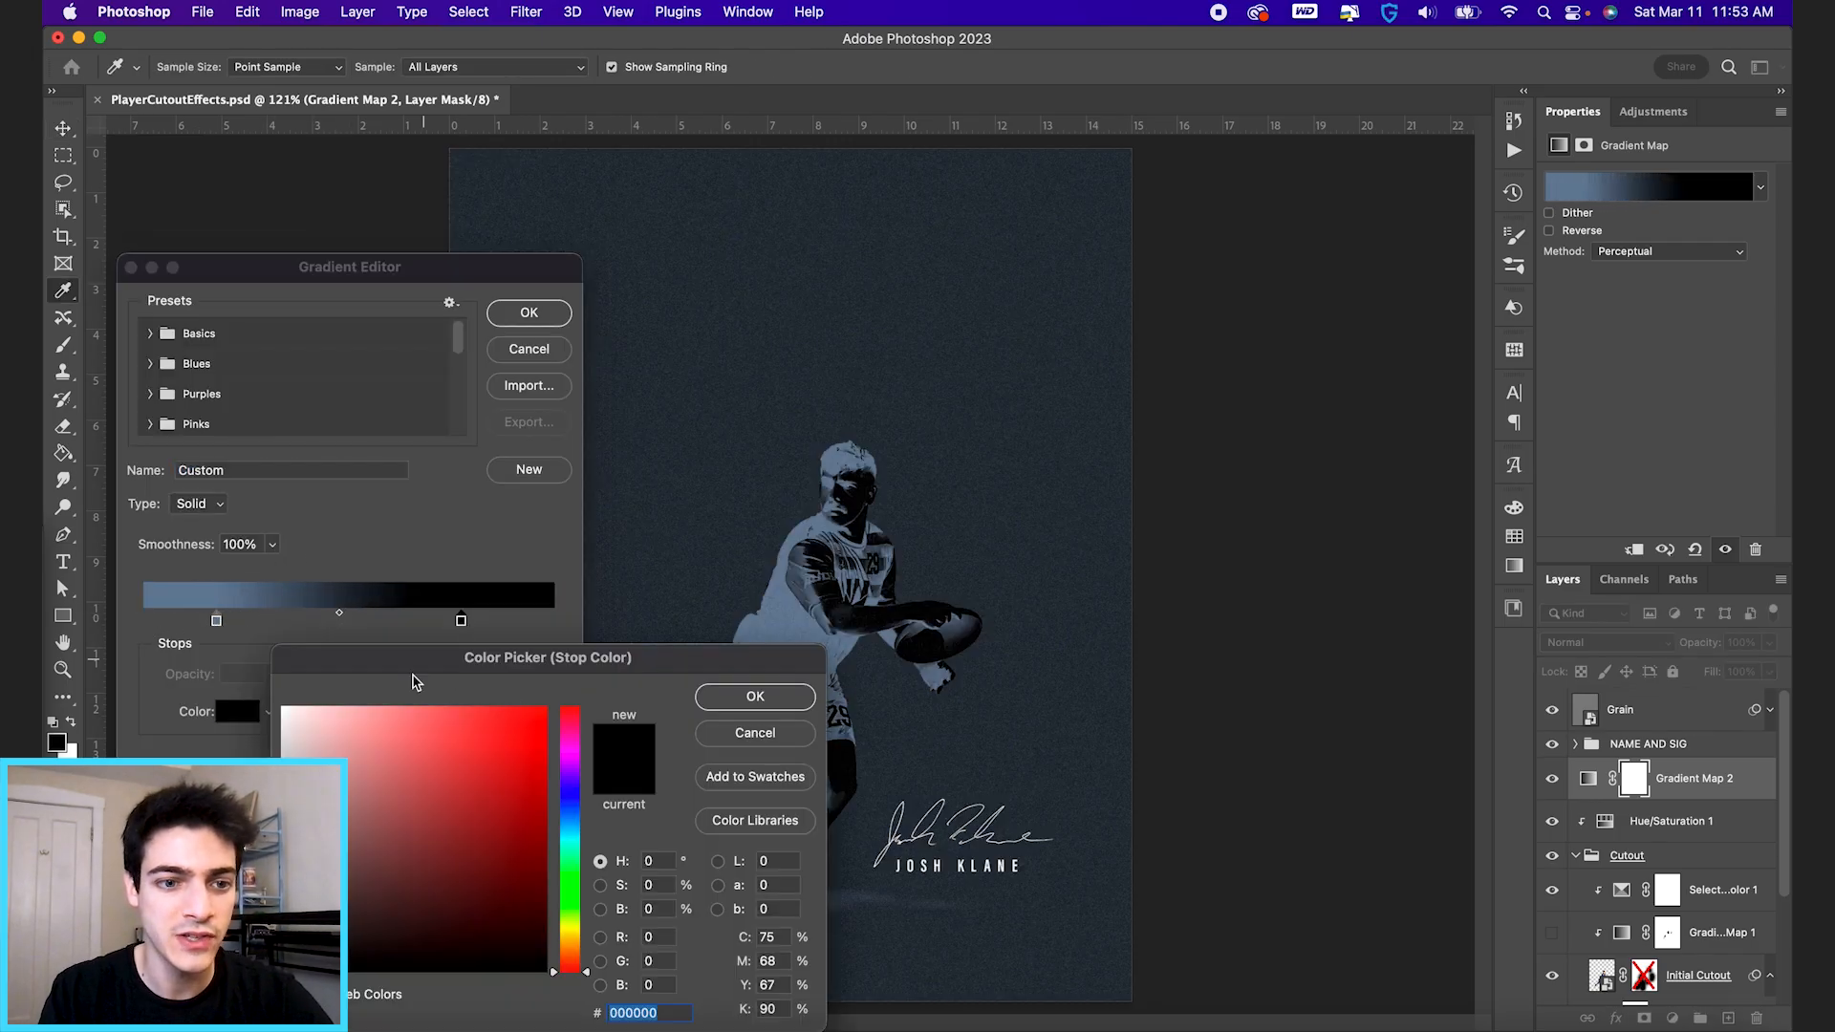
pyautogui.moveTo(330, 738); pyautogui.dragTo(218, 638)
pyautogui.press('Return')
pyautogui.moveTo(456, 624); pyautogui.dragTo(453, 622)
pyautogui.moveTo(217, 622); pyautogui.dragTo(278, 622)
pyautogui.moveTo(453, 621); pyautogui.dragTo(549, 623)
pyautogui.moveTo(279, 622)
pyautogui.mouseDown()
pyautogui.moveTo(229, 627)
pyautogui.moveTo(248, 622)
pyautogui.mouseUp()
pyautogui.press('Return')
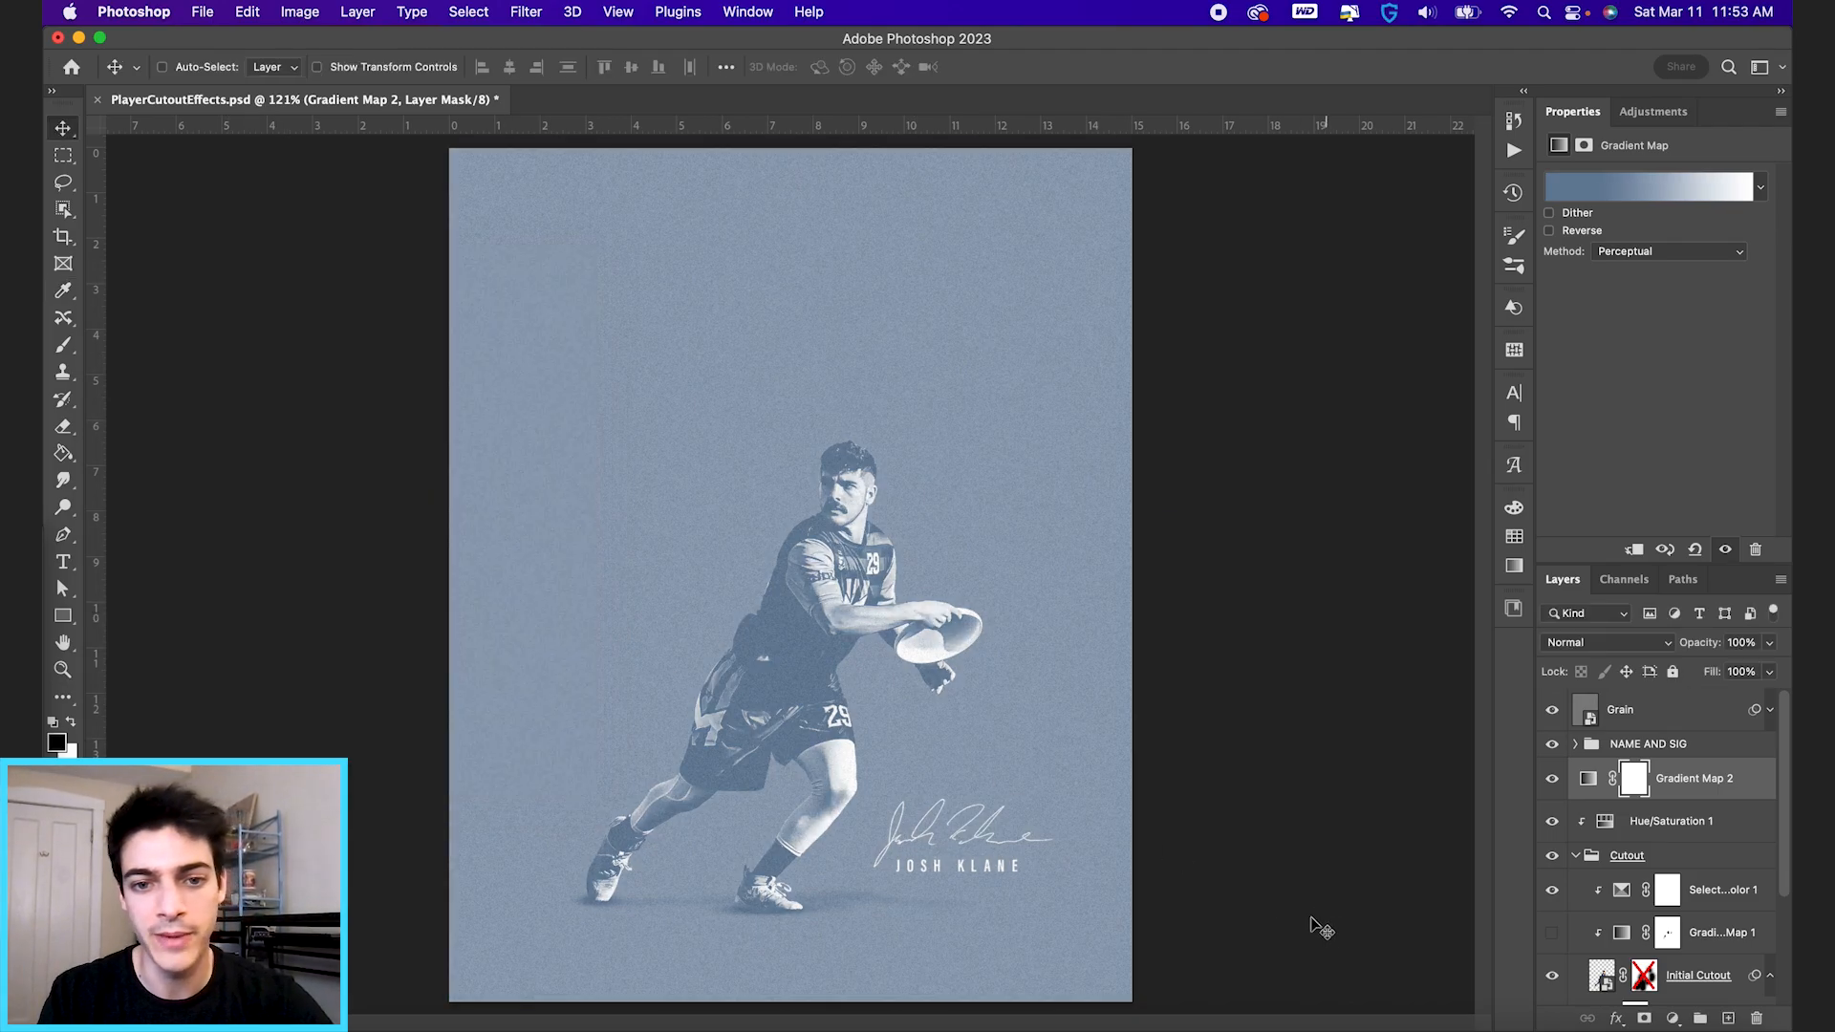
# Scale the Cutout group to about 245% and reposition it so the player's upper body fills the poster.
pyautogui.click(1588, 858)
pyautogui.click(1577, 857)
pyautogui.press('super+t')
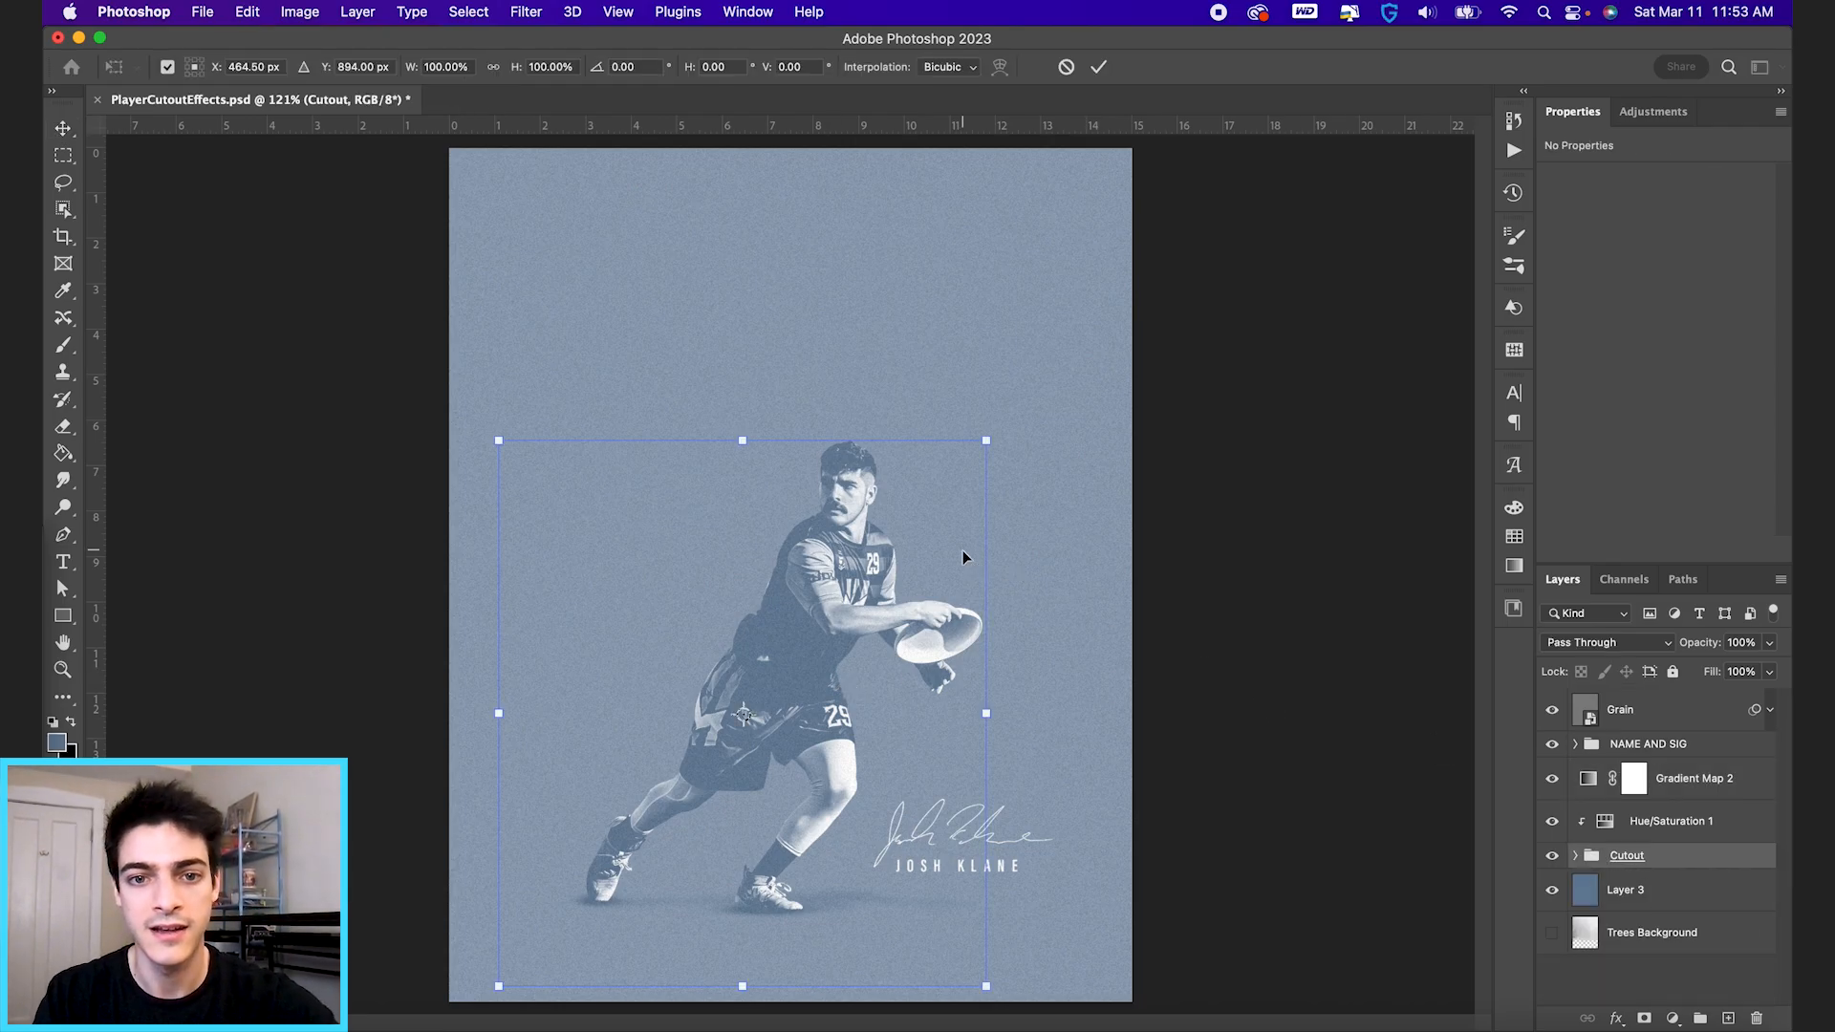
pyautogui.moveTo(990, 438); pyautogui.dragTo(1403, 73)
pyautogui.moveTo(1204, 423); pyautogui.dragTo(915, 577)
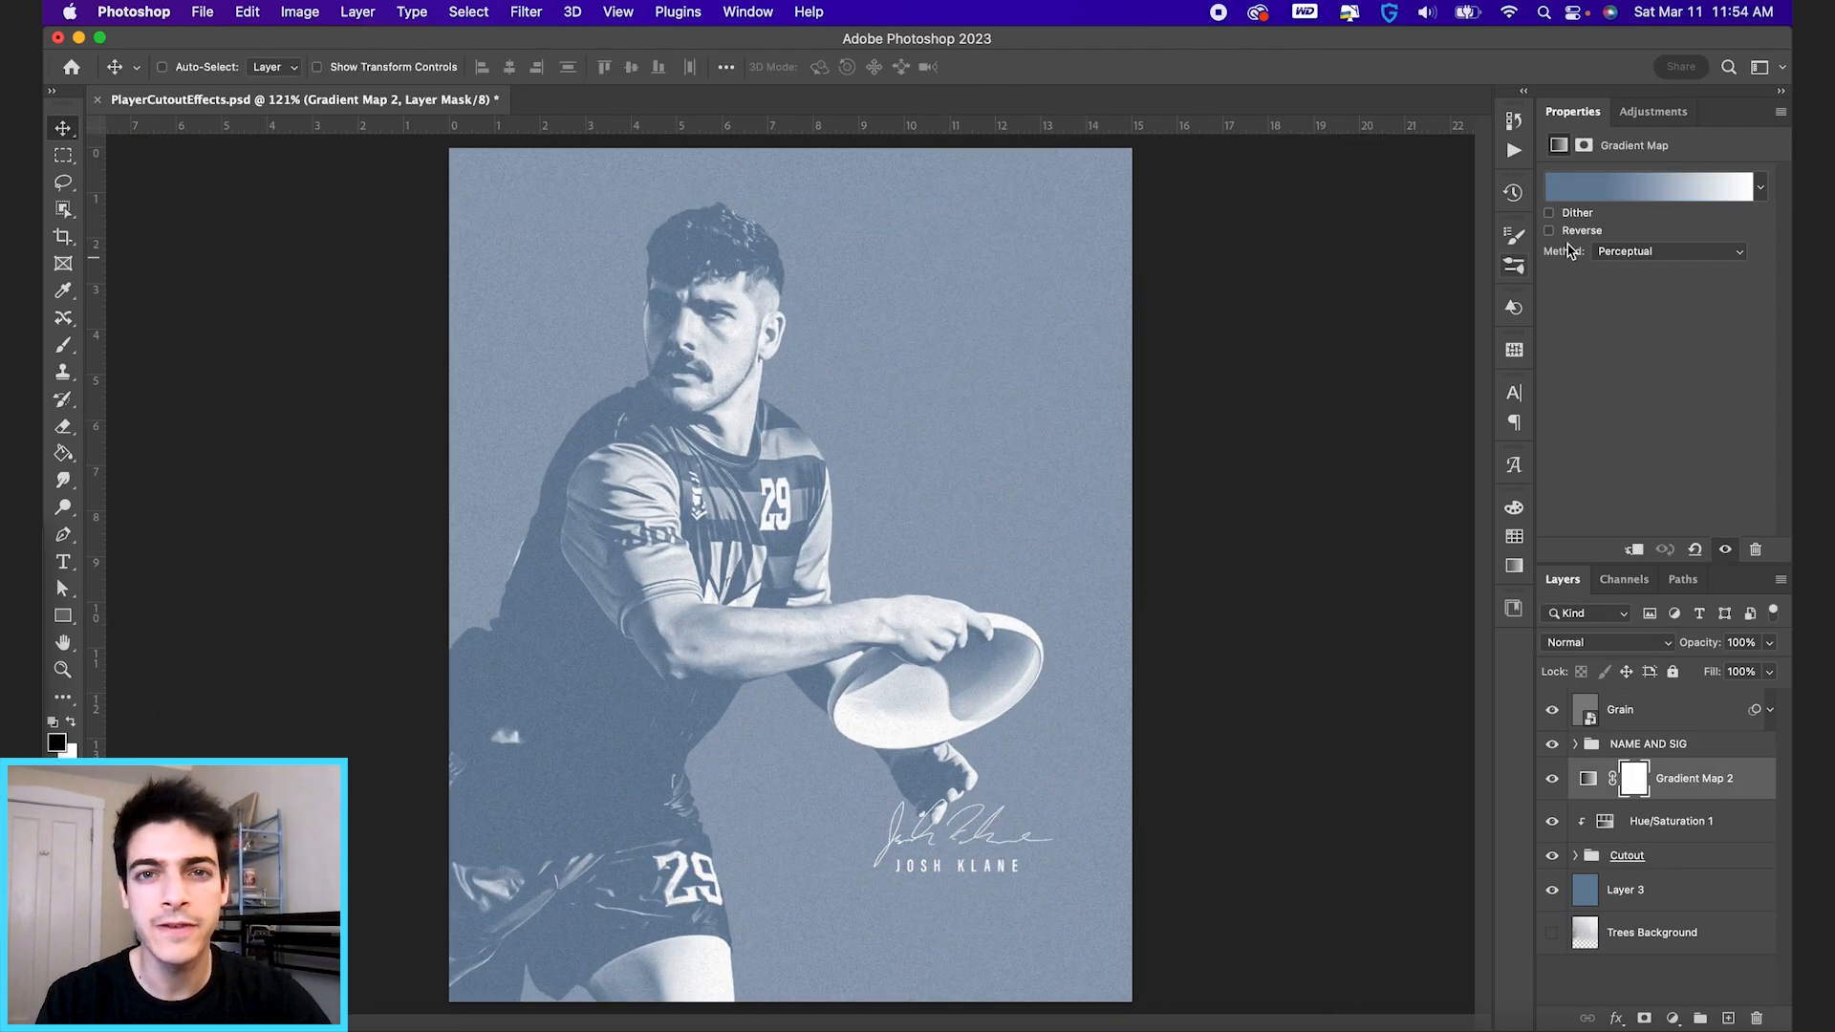
# Increase the contrast of Gradient Map 2 by setting the blue stop to location 53 and moving the white stop inward.
pyautogui.click(1625, 184)
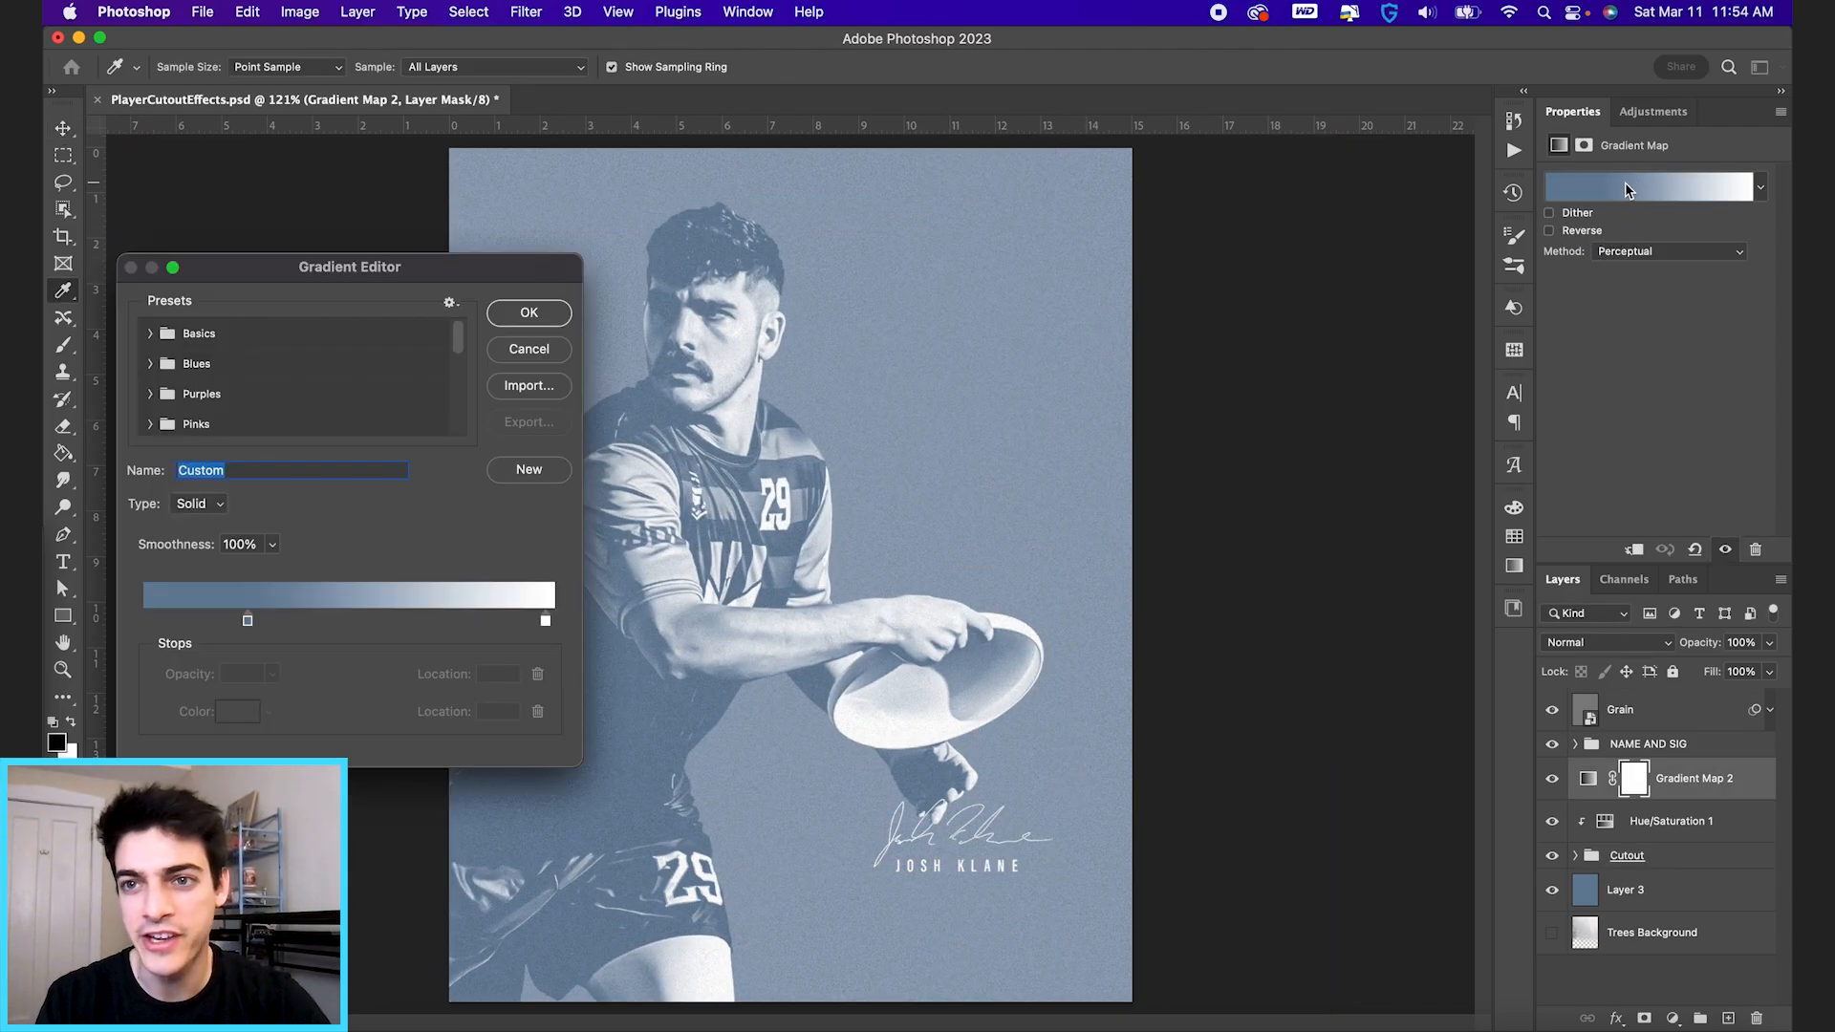
pyautogui.moveTo(247, 621); pyautogui.dragTo(299, 622)
pyautogui.moveTo(350, 286); pyautogui.dragTo(1215, 385)
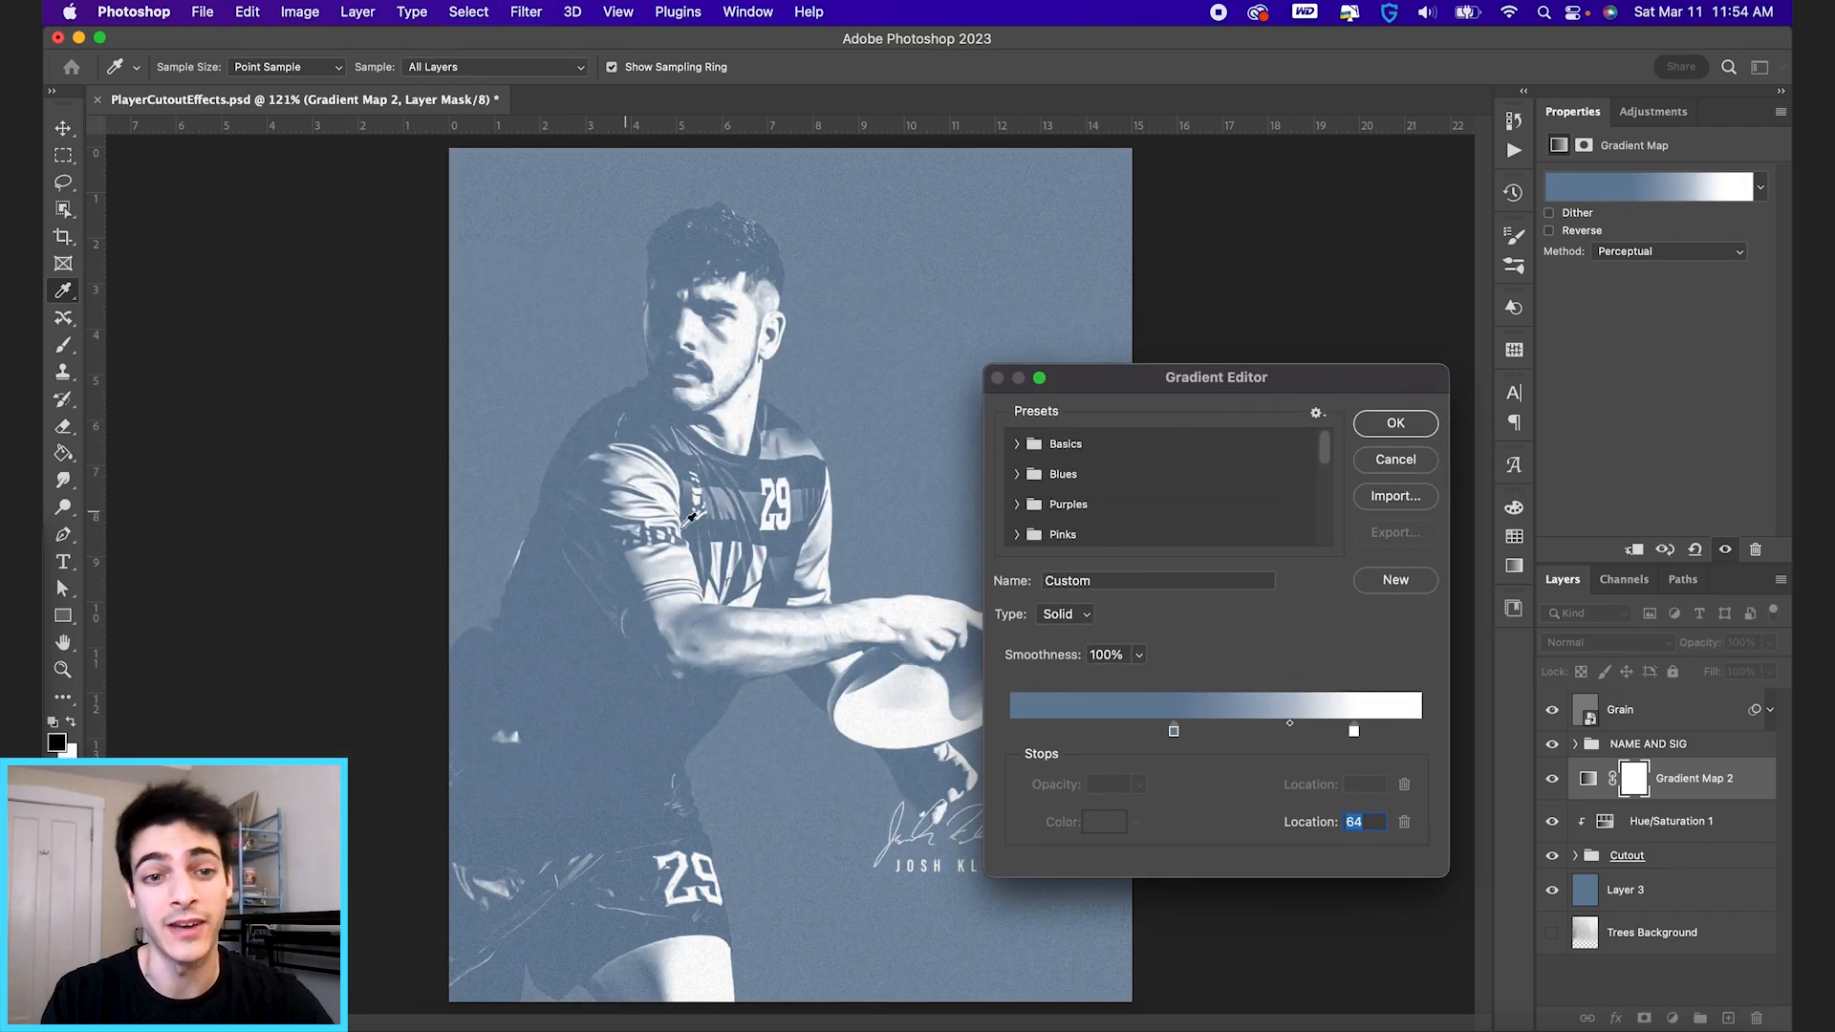
pyautogui.moveTo(1174, 733); pyautogui.dragTo(1227, 735)
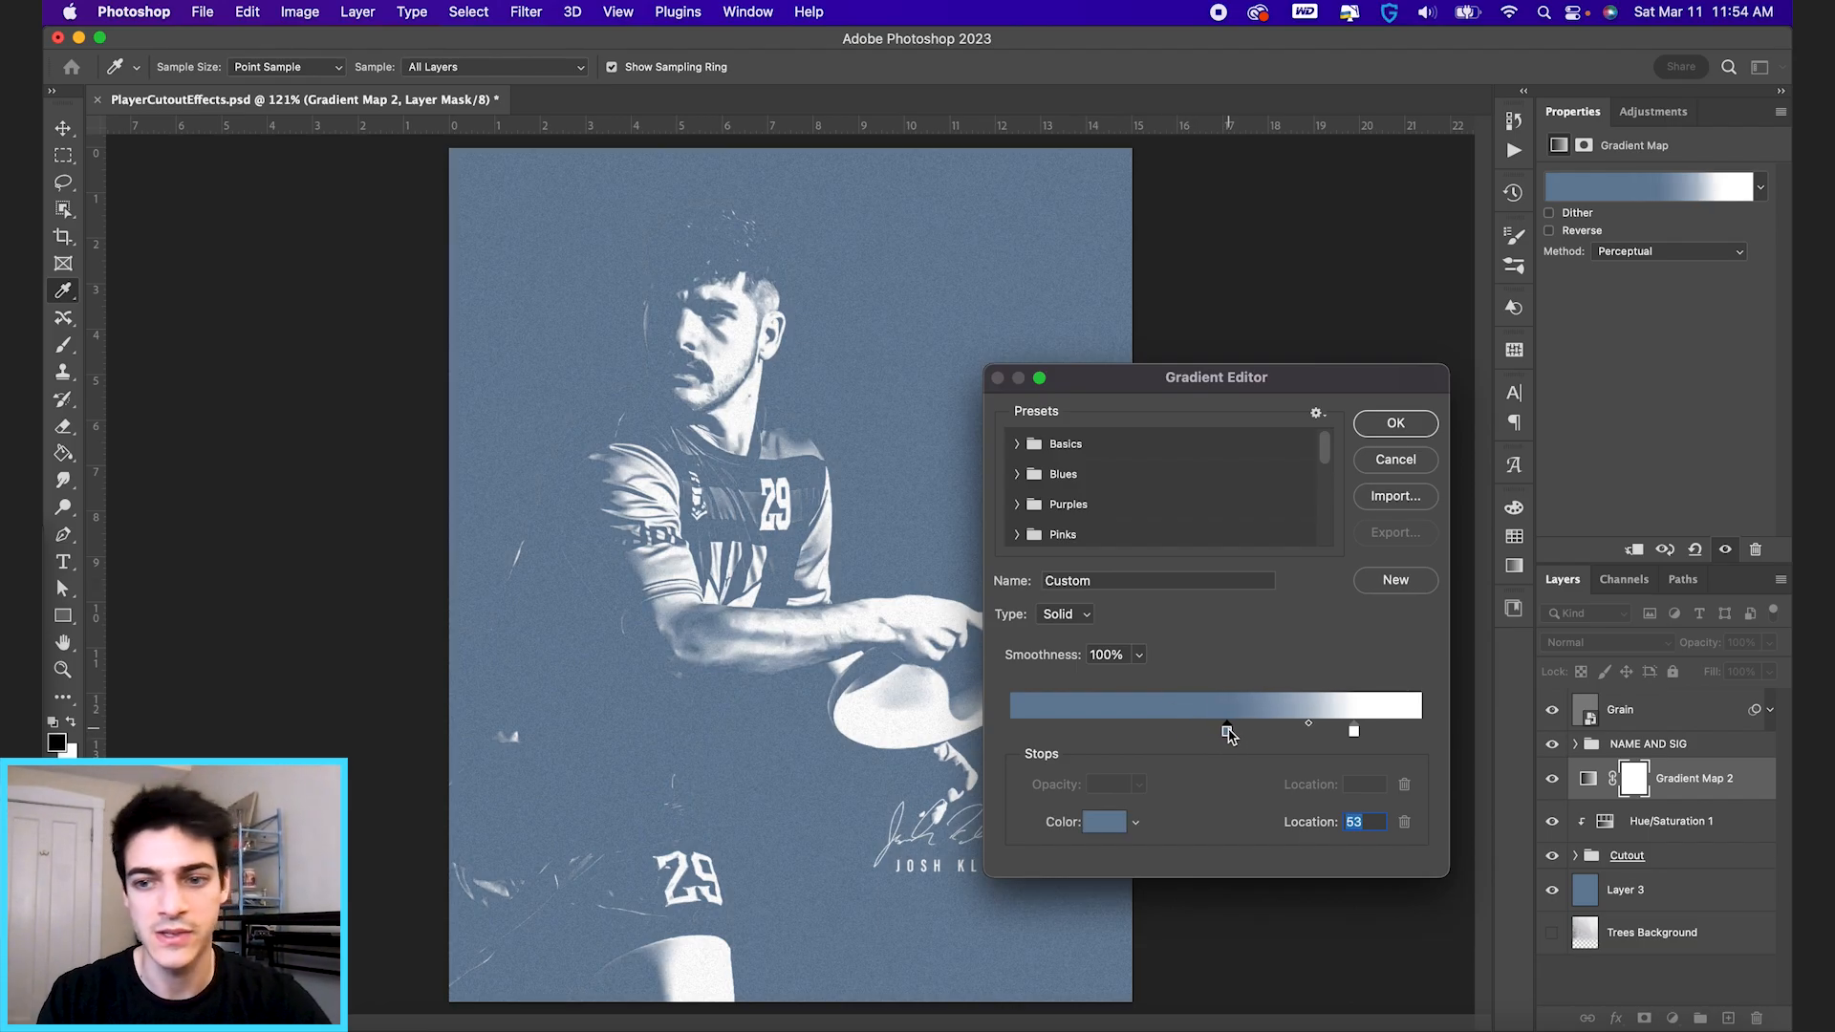
pyautogui.press('Return')
# Add a layer mask to the Cutout group and paint out stray highlights beside the player's back with a 175 px black brush.
pyautogui.click(1616, 855)
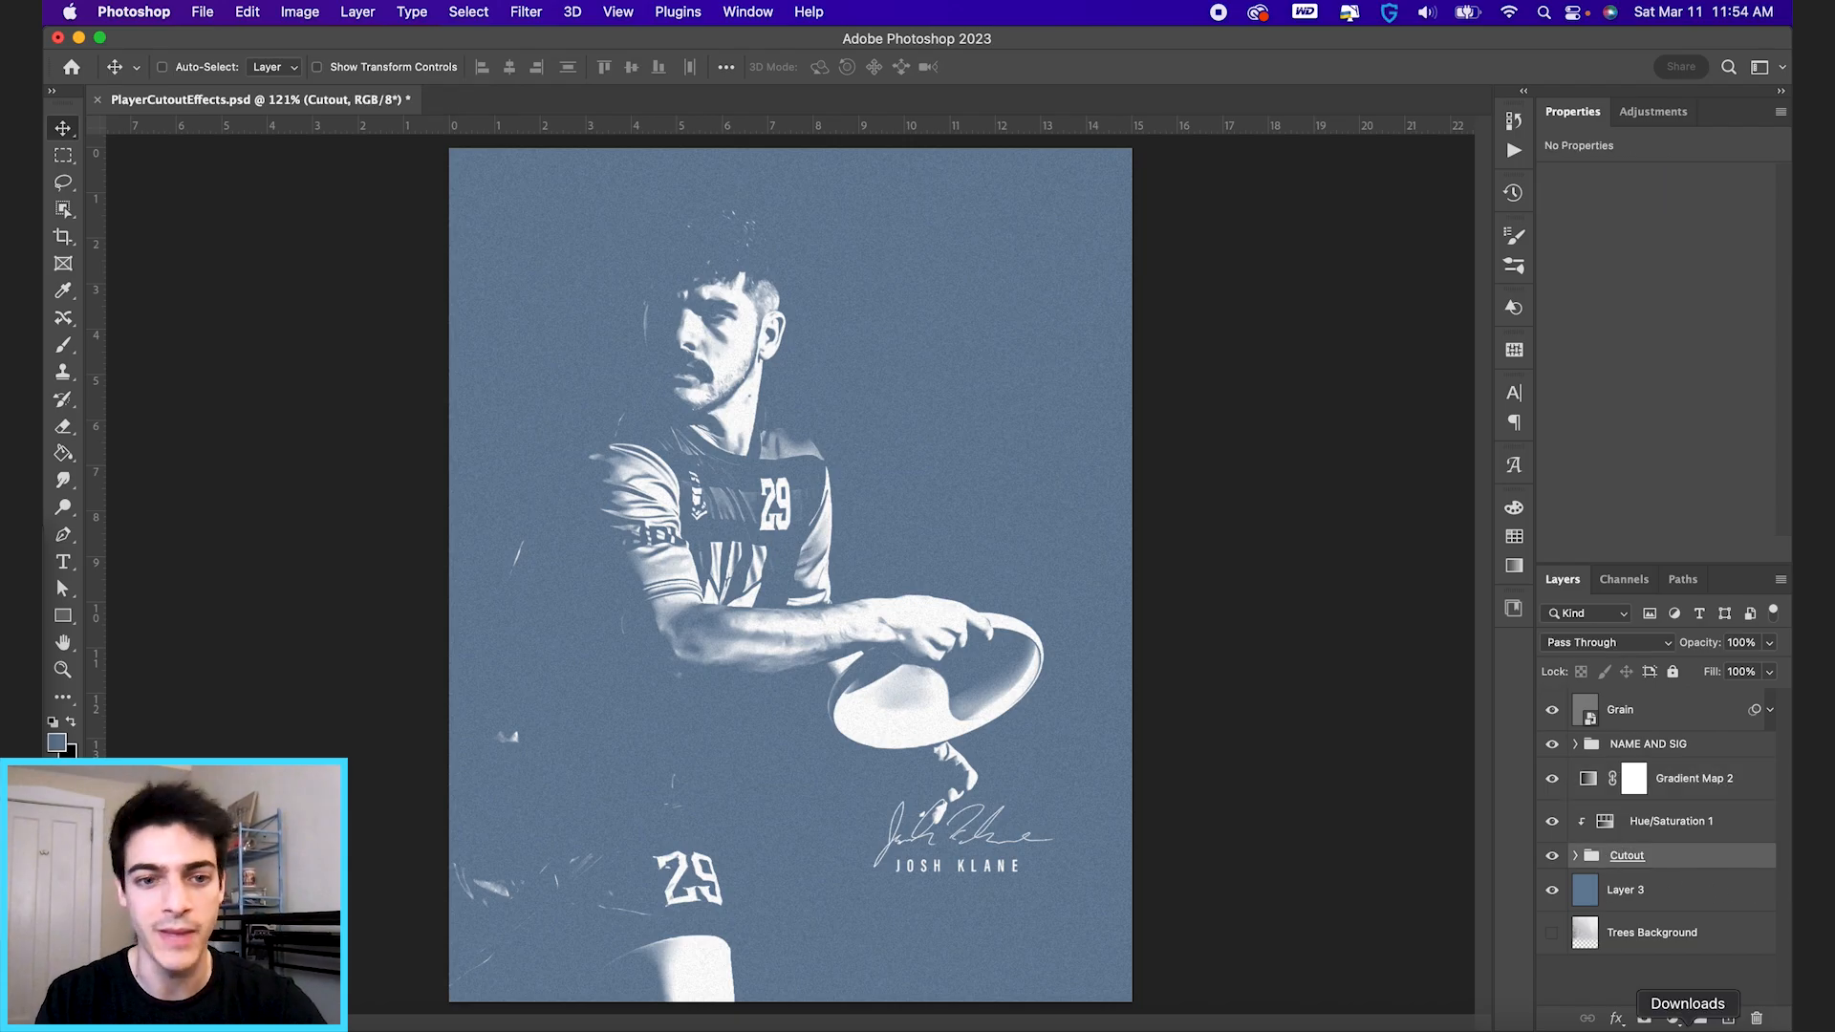
pyautogui.click(1645, 1018)
pyautogui.press('b')
pyautogui.press('[')
pyautogui.press('[')
pyautogui.press('[')
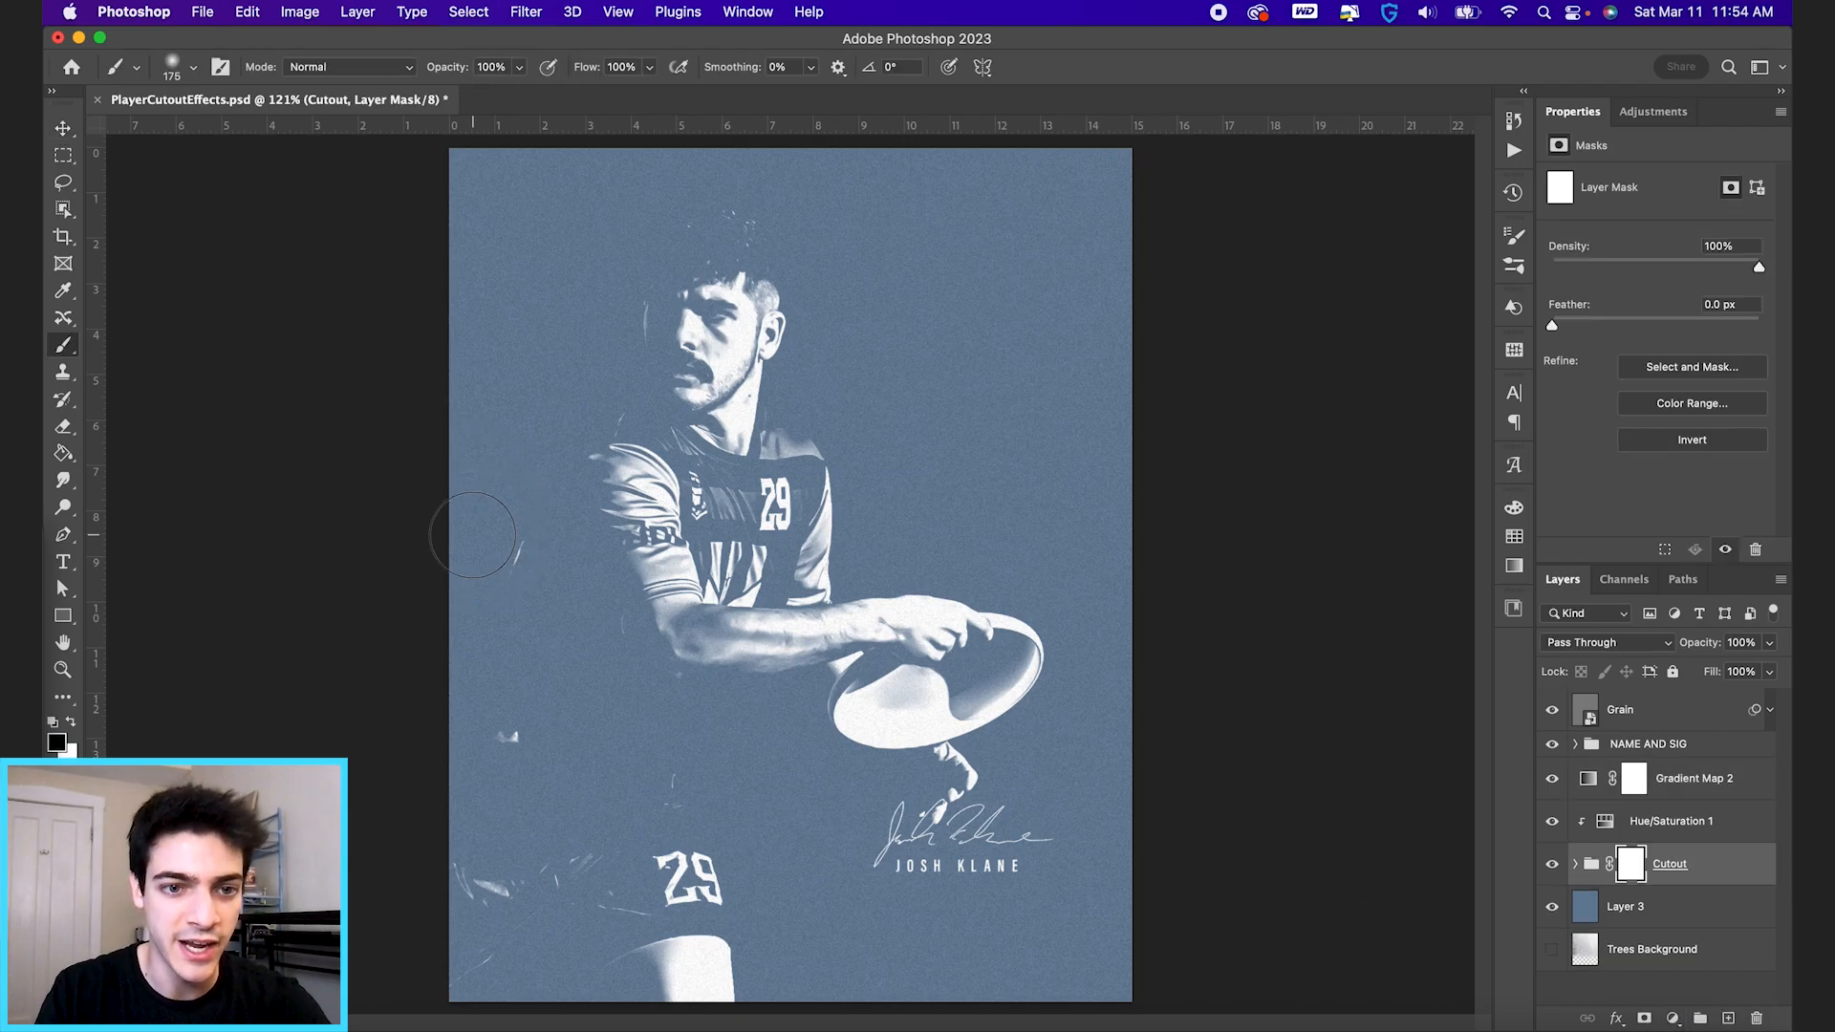
pyautogui.moveTo(525, 735); pyautogui.dragTo(502, 743)
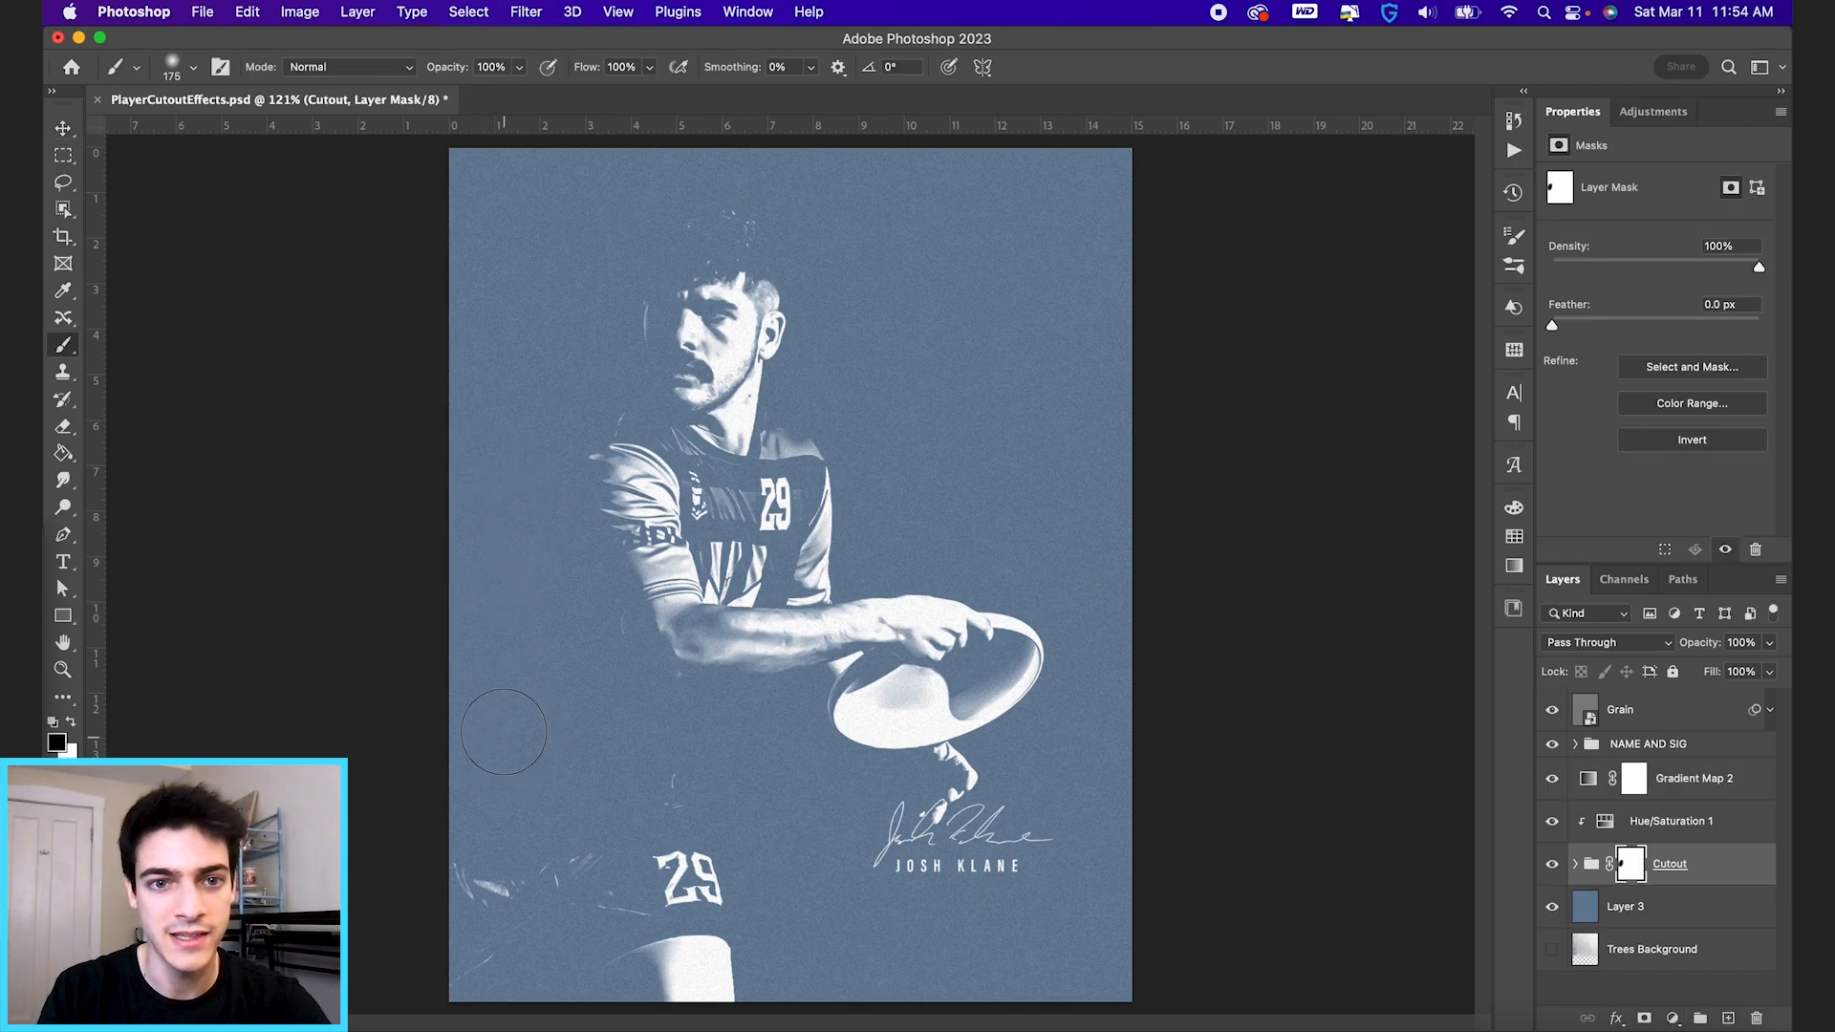
pyautogui.moveTo(537, 503); pyautogui.dragTo(581, 507)
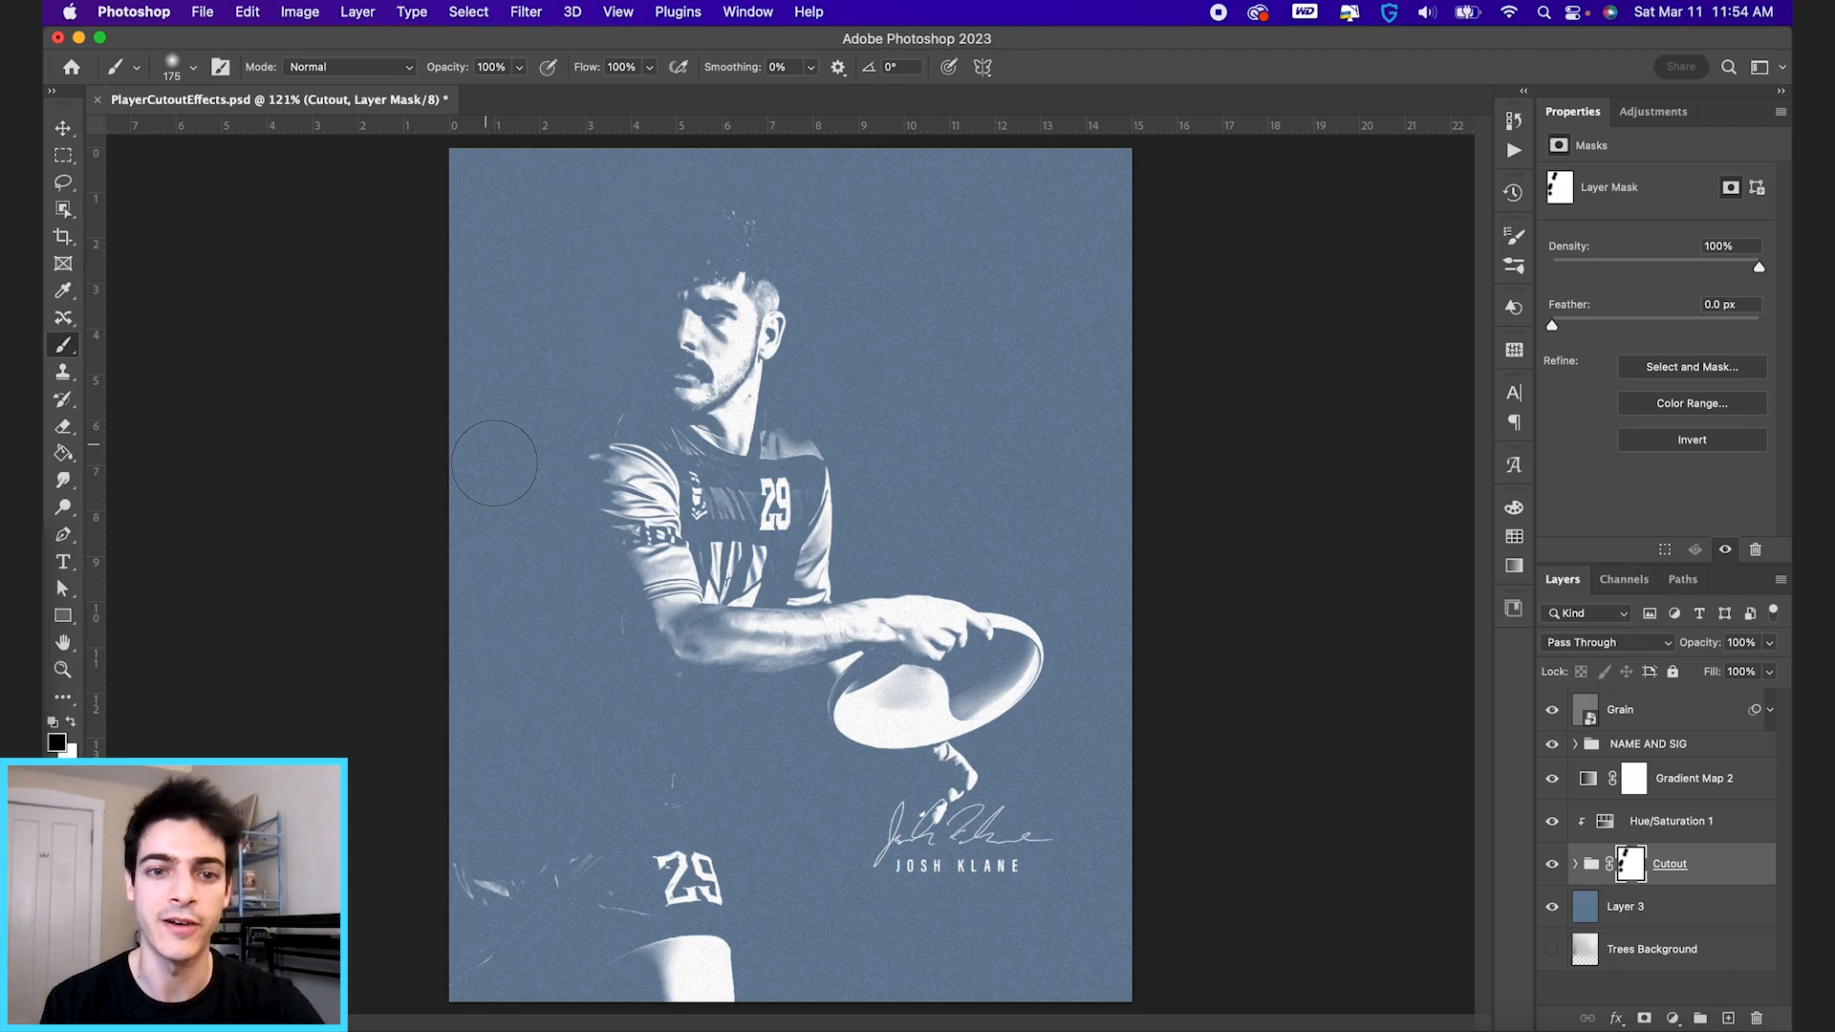
pyautogui.press('v')
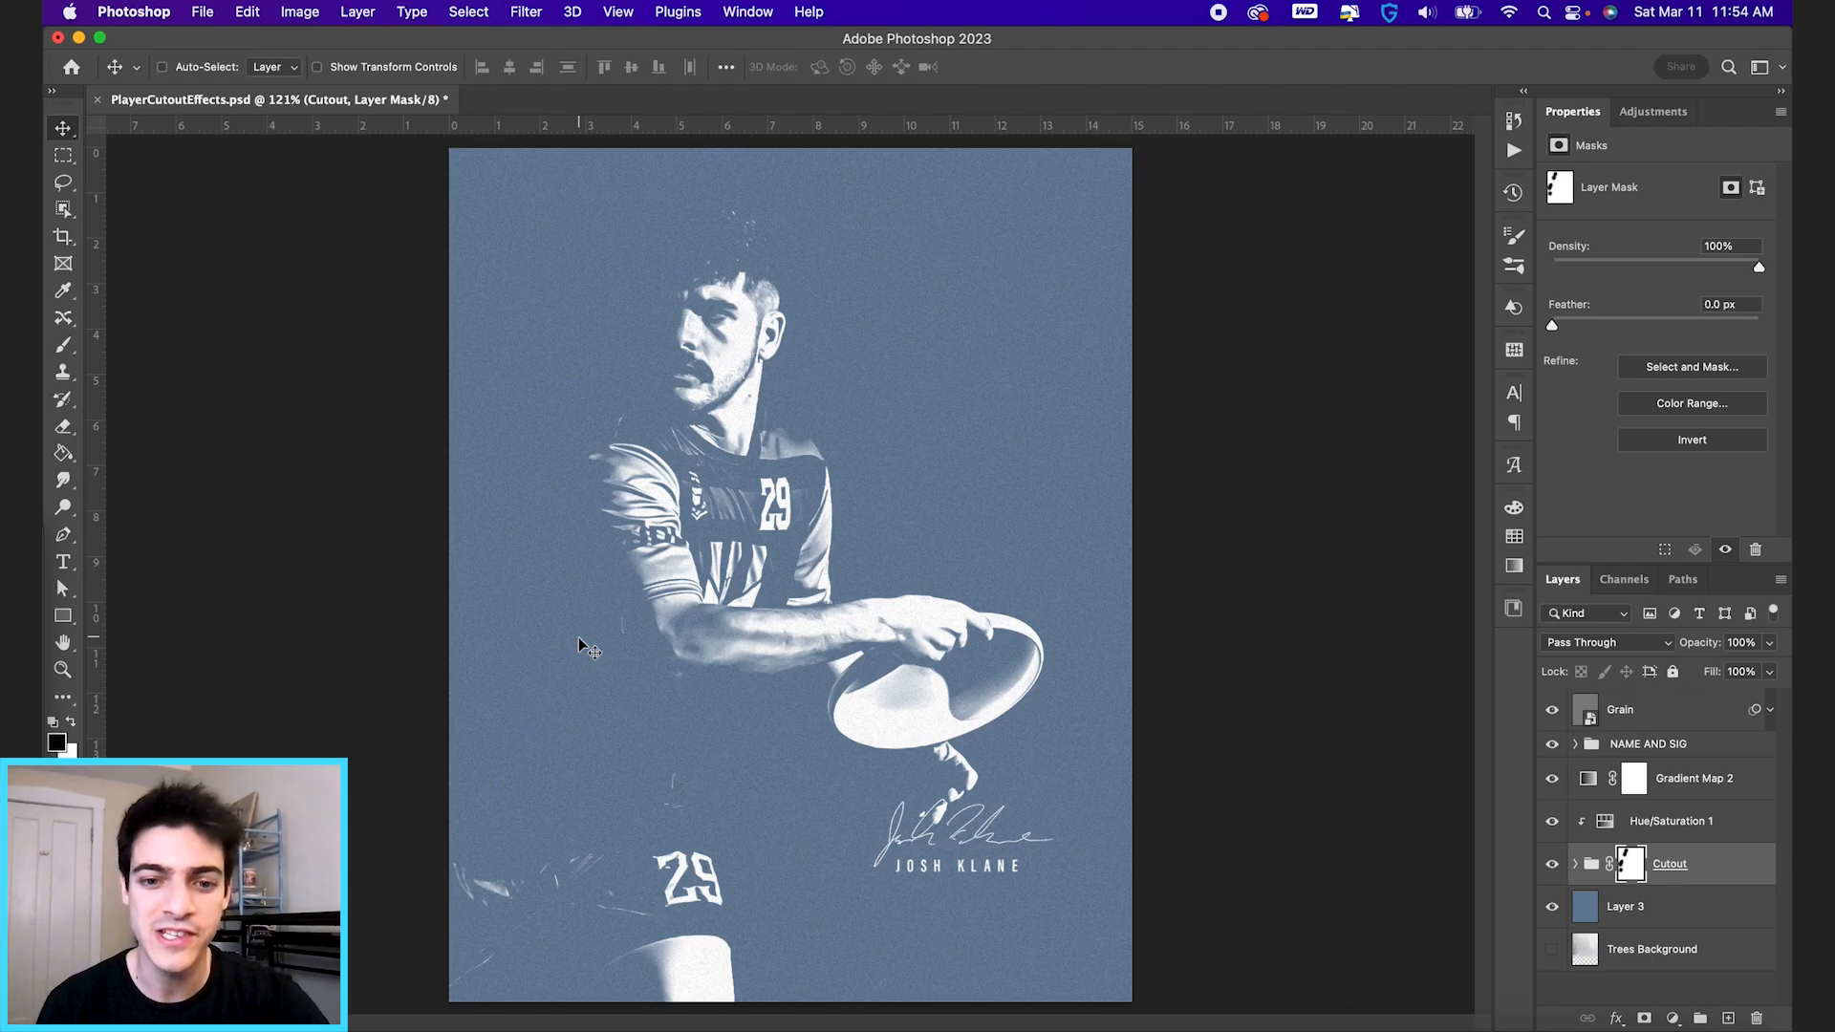